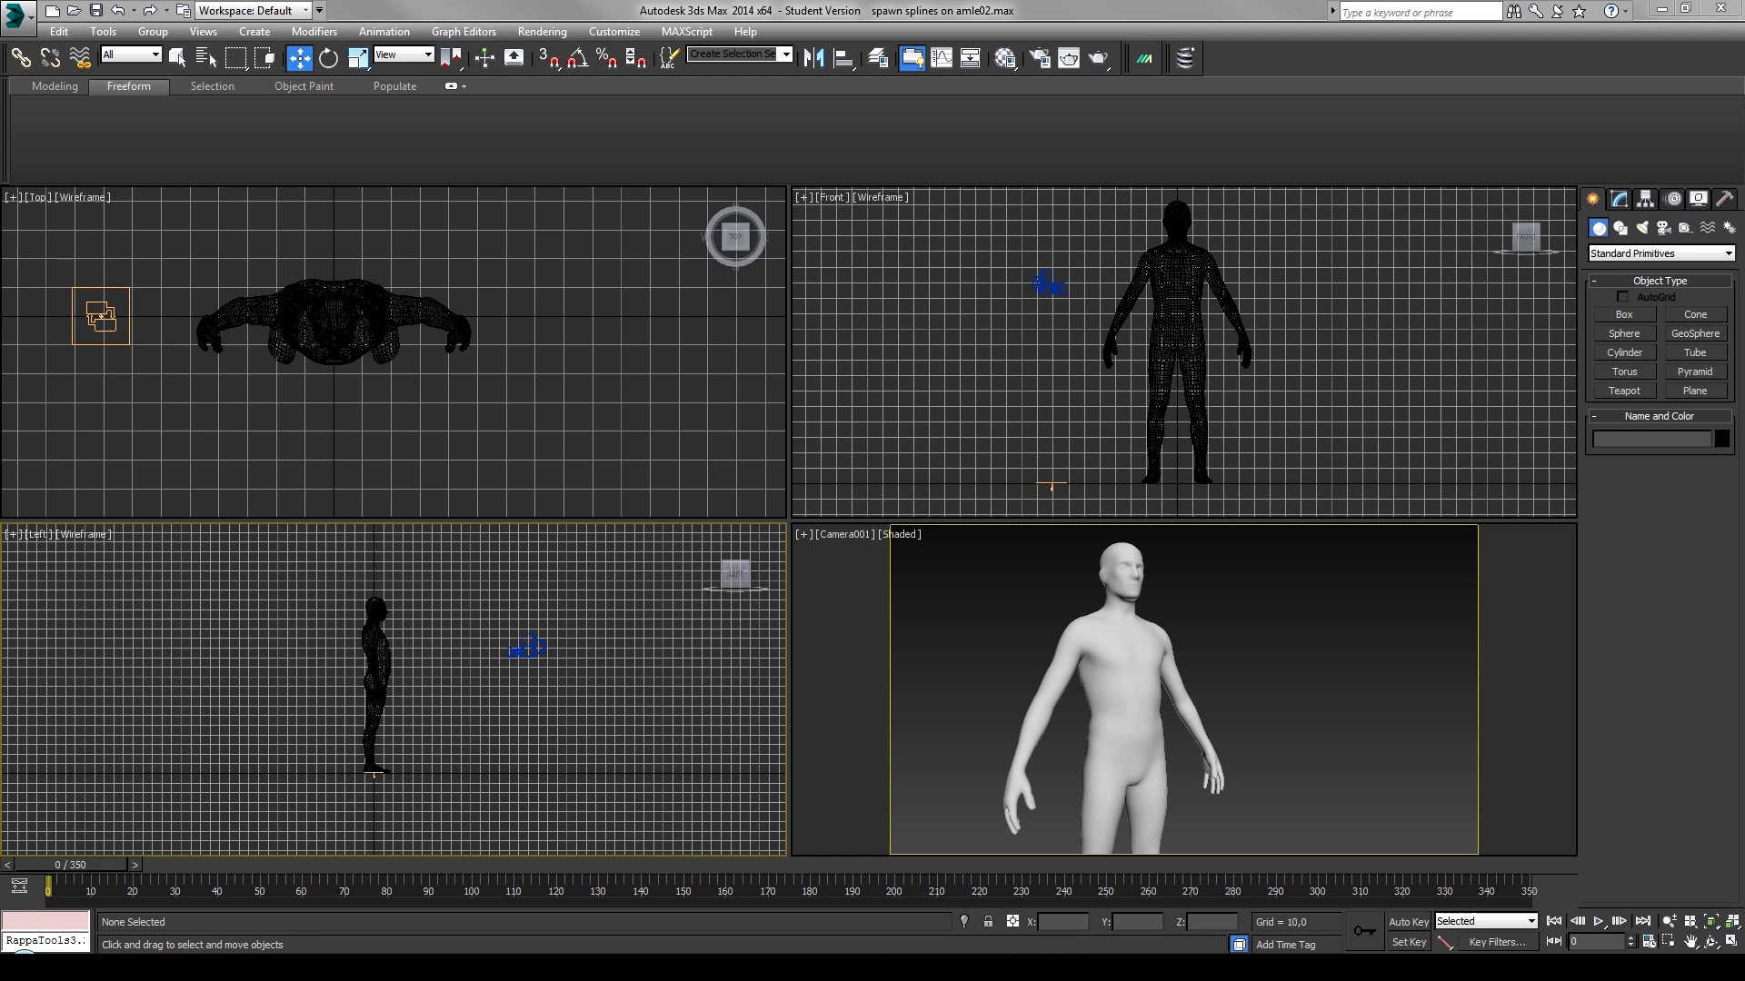
Enlarge the first wireframe render, inspect it at 200% zoom, then close it.
{"action": "left_click", "coordinate": [1171, 902]}
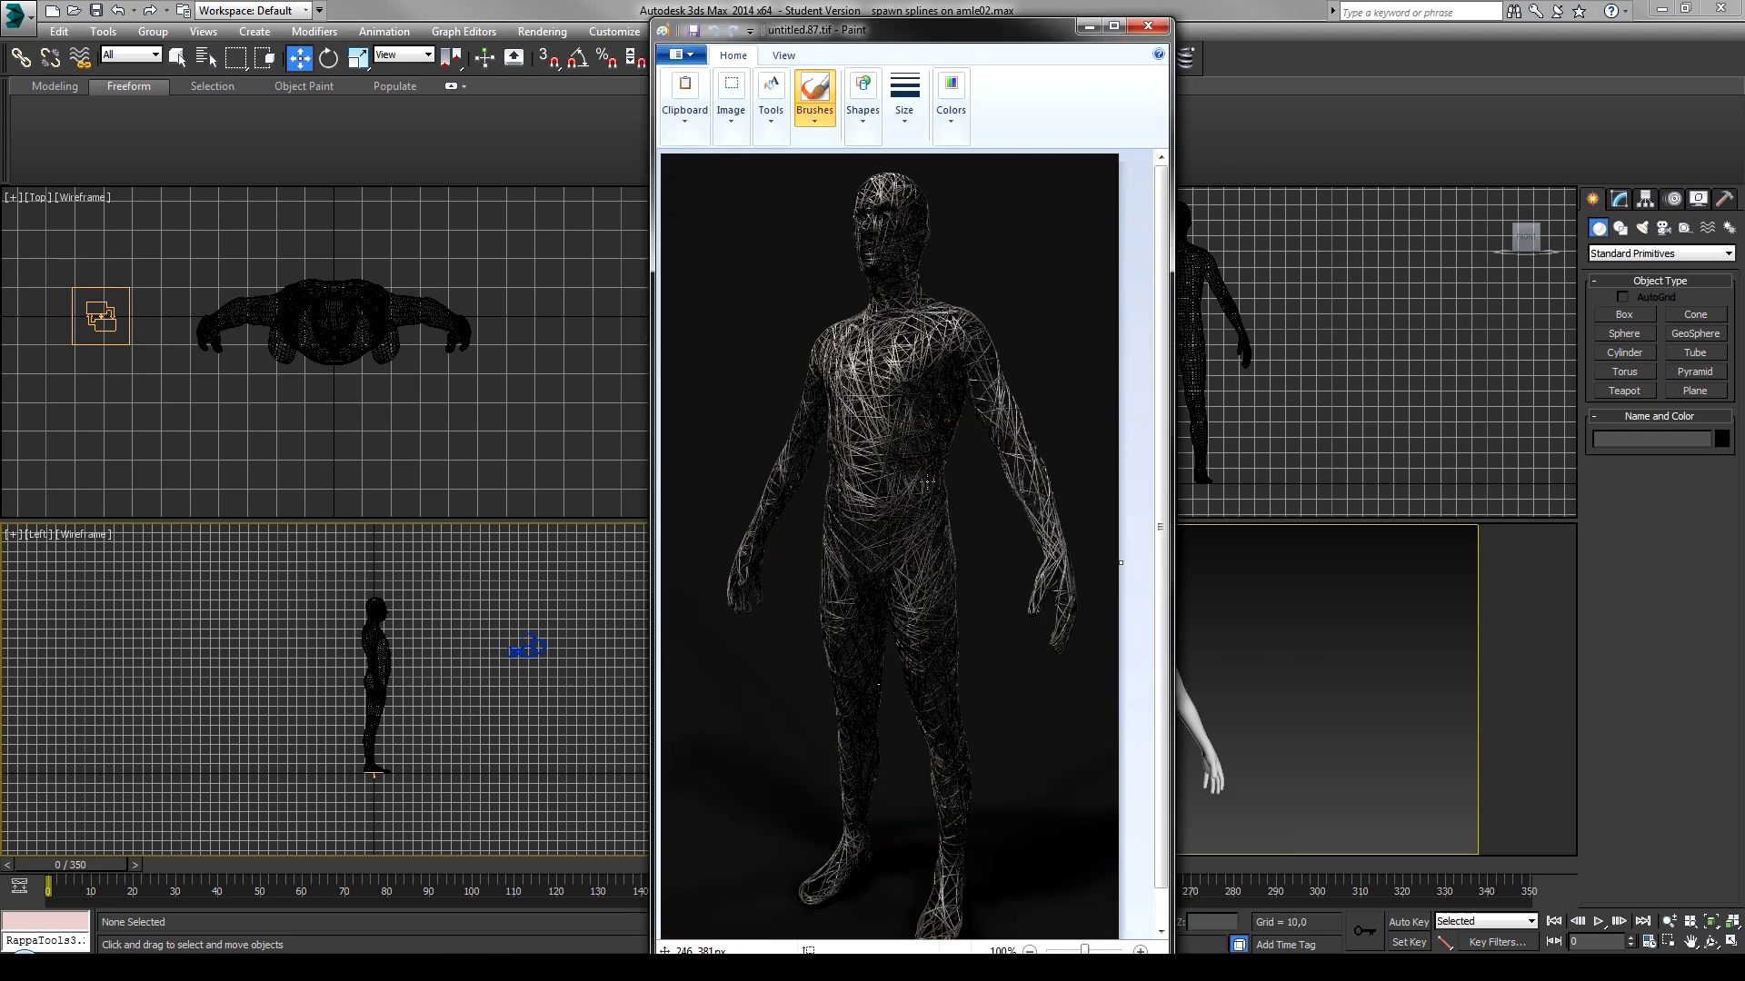
{"action": "double_click", "coordinate": [963, 43]}
{"action": "left_click_drag", "start_coordinate": [916, 9], "coordinate": [1177, 27]}
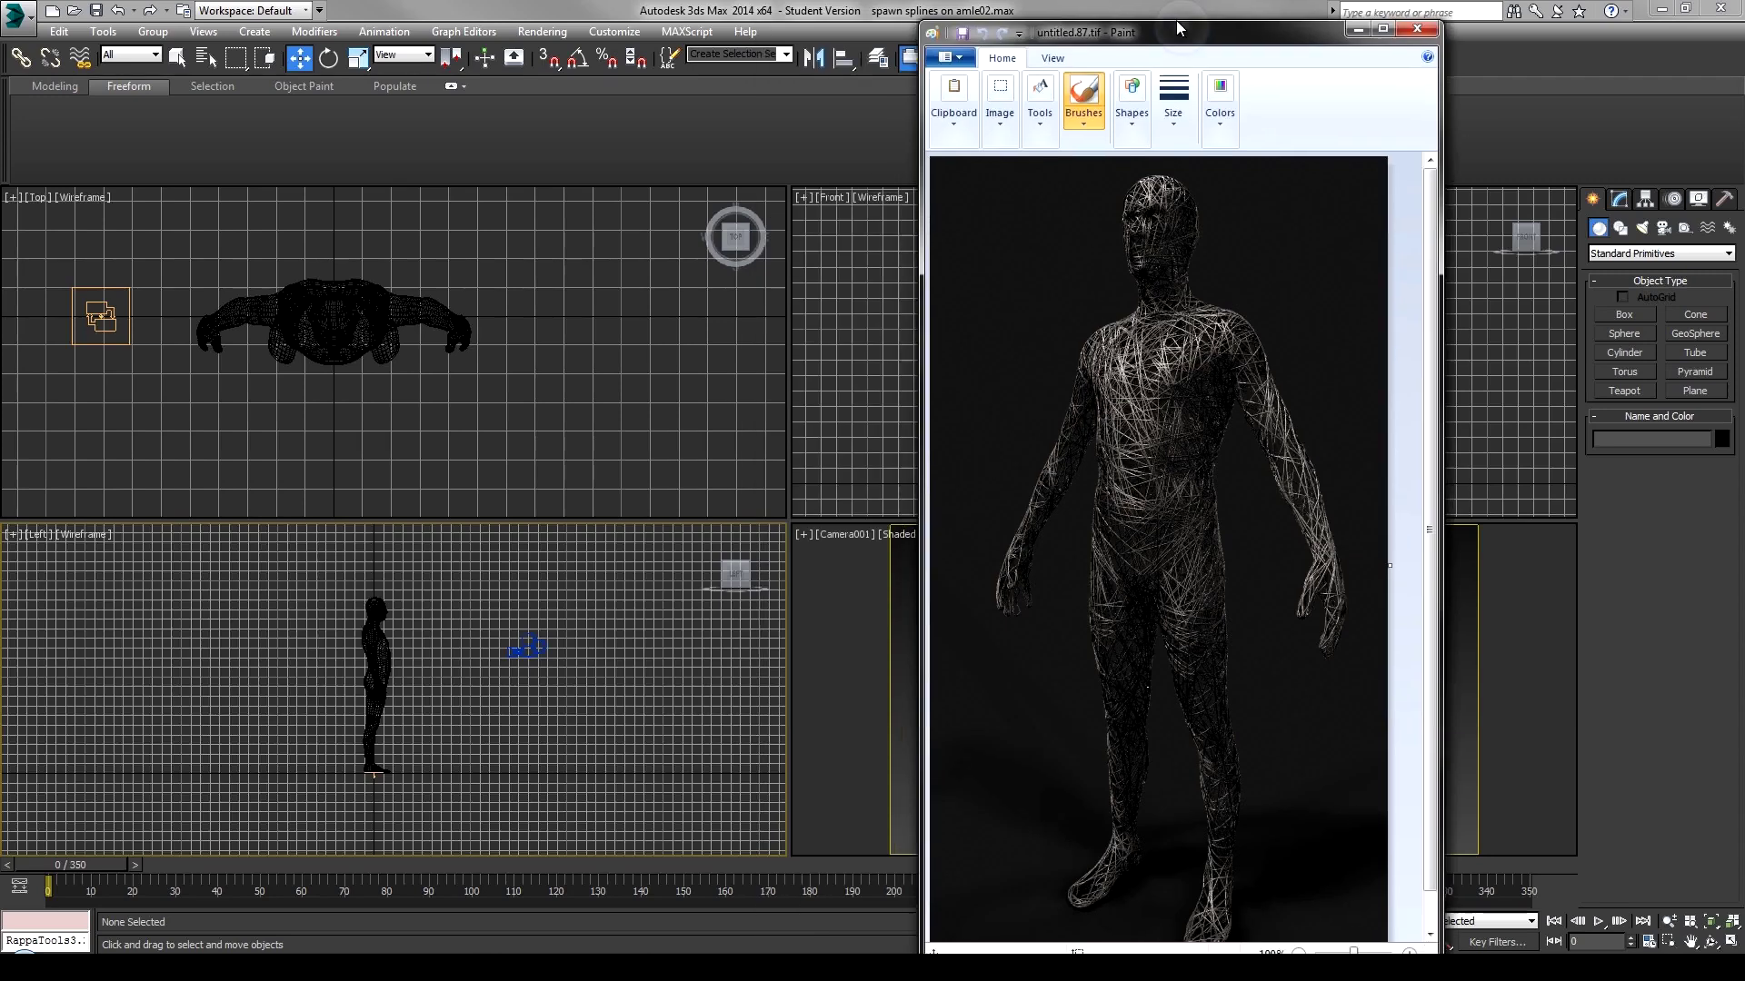
{"action": "double_click", "coordinate": [1177, 27]}
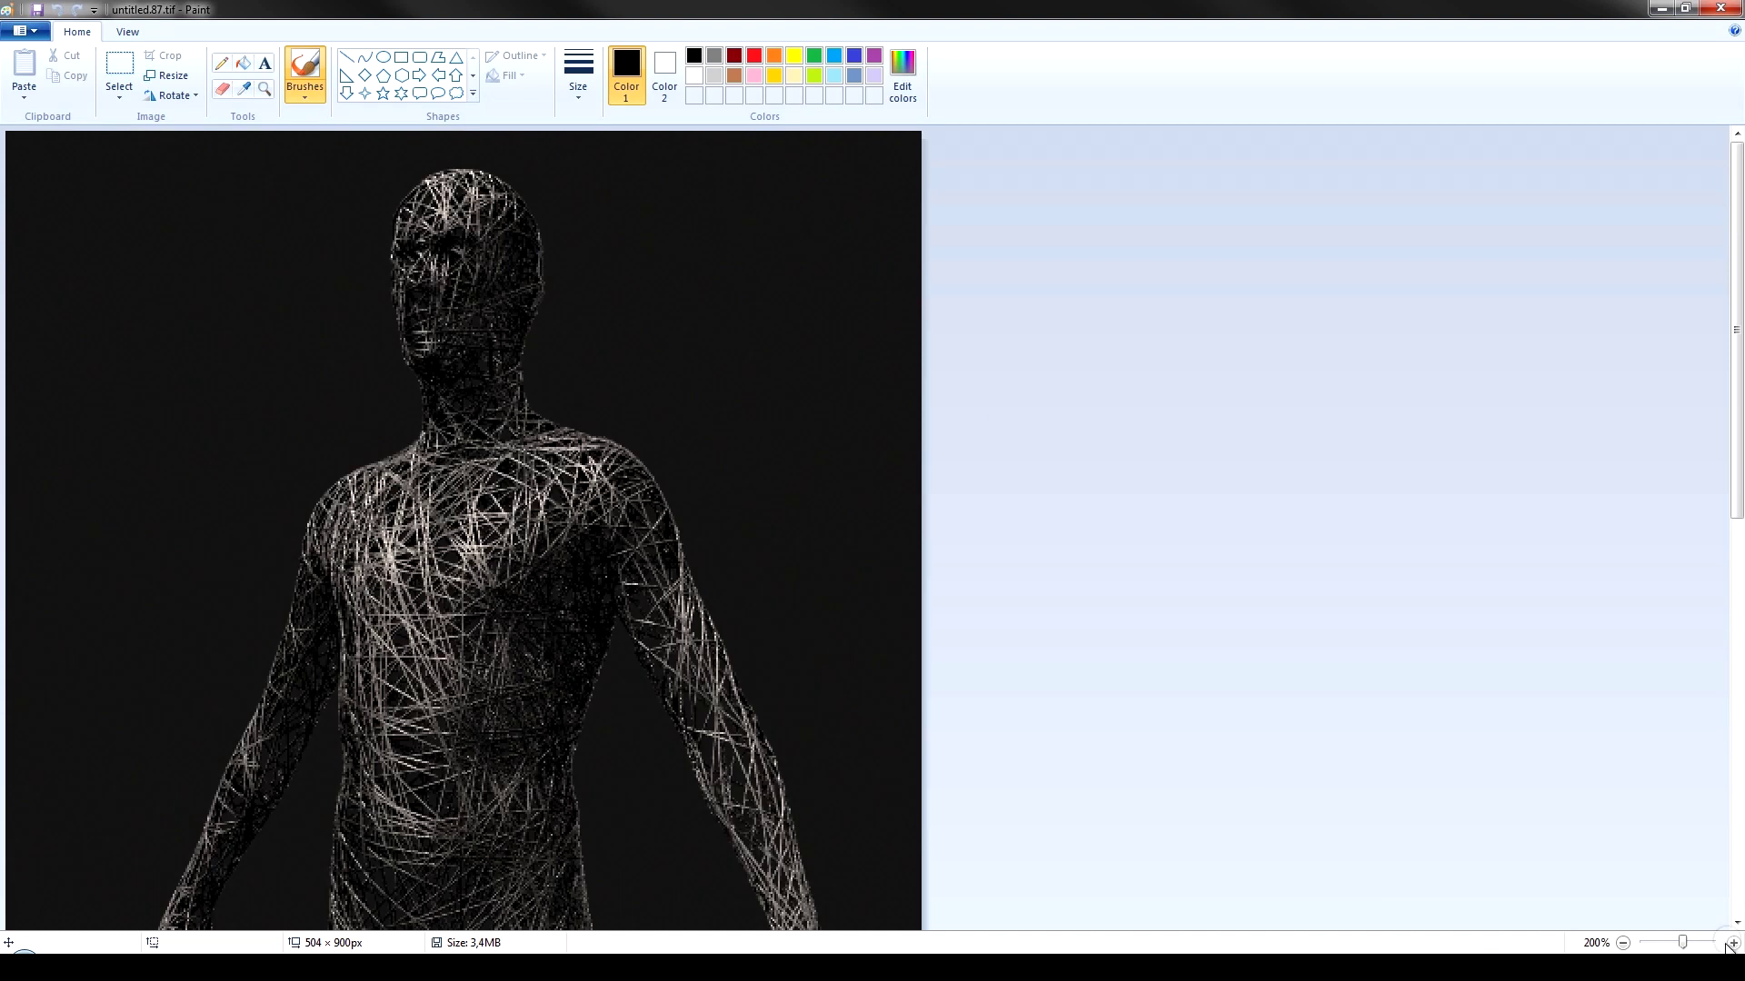
{"action": "left_click", "coordinate": [1733, 943]}
{"action": "left_click_drag", "start_coordinate": [1736, 177], "coordinate": [1725, 475]}
{"action": "left_click", "coordinate": [1623, 943]}
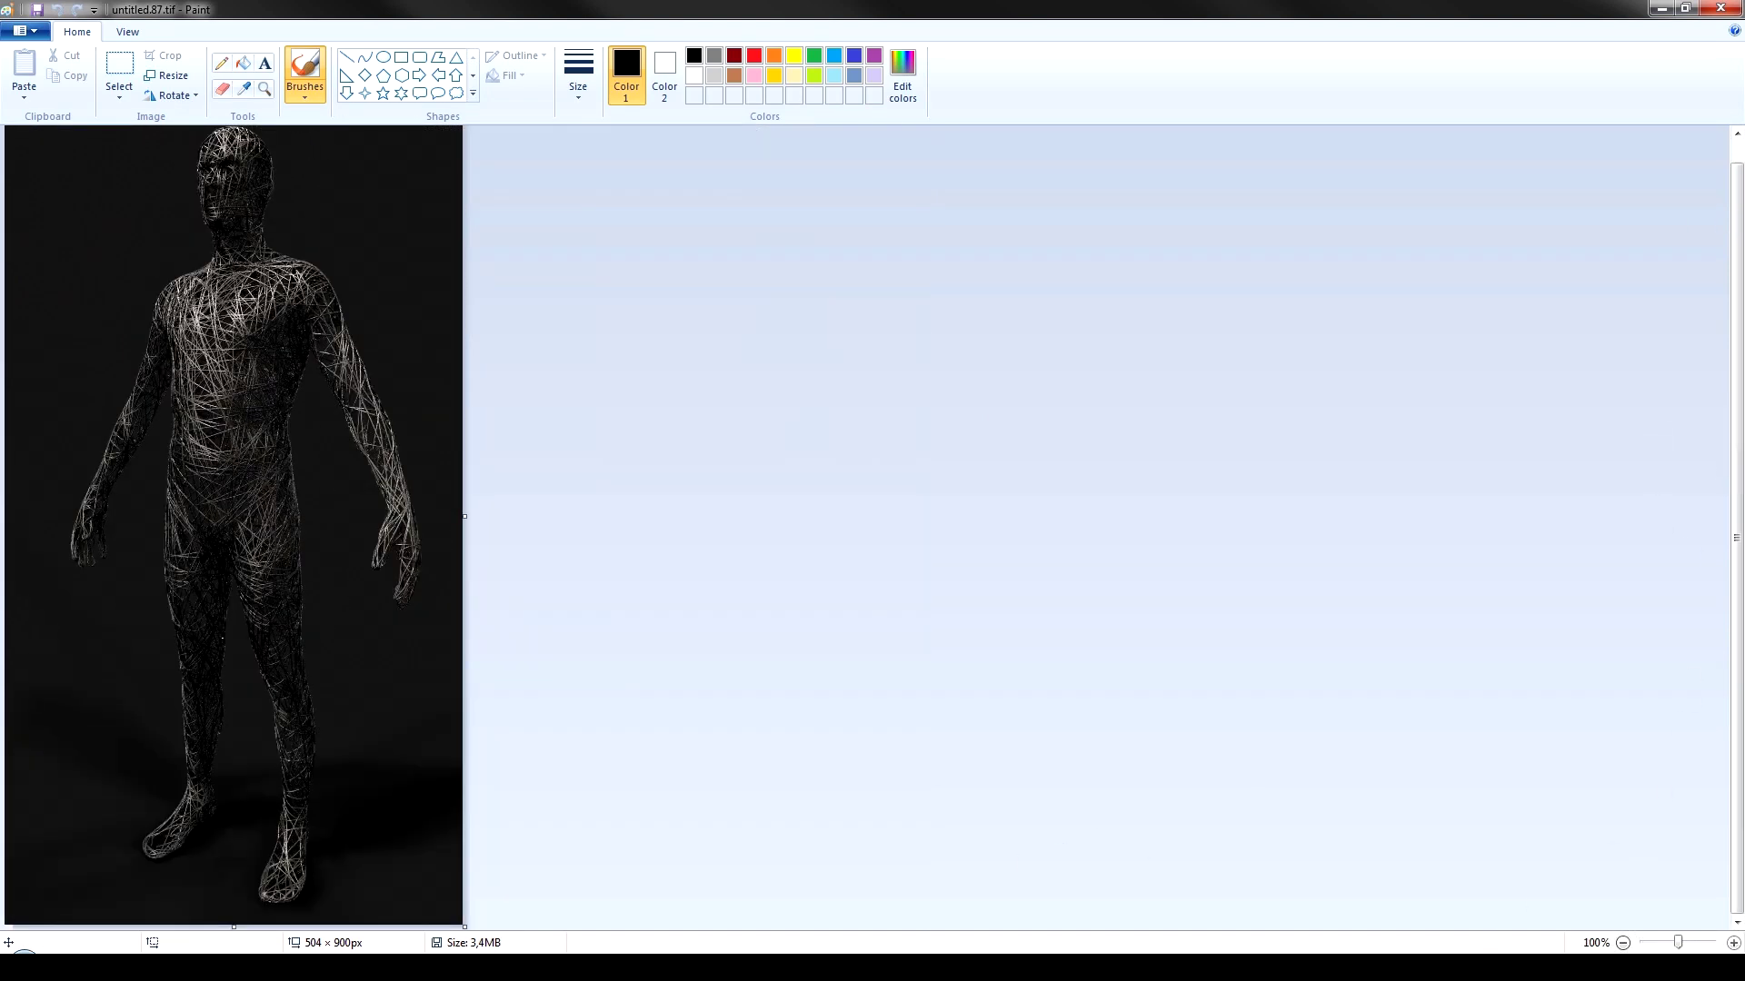
{"action": "mouse_move", "coordinate": [1075, 9]}
{"action": "left_mouse_down"}
{"action": "mouse_move", "coordinate": [1140, 50]}
{"action": "mouse_move", "coordinate": [884, 65]}
{"action": "left_mouse_up"}
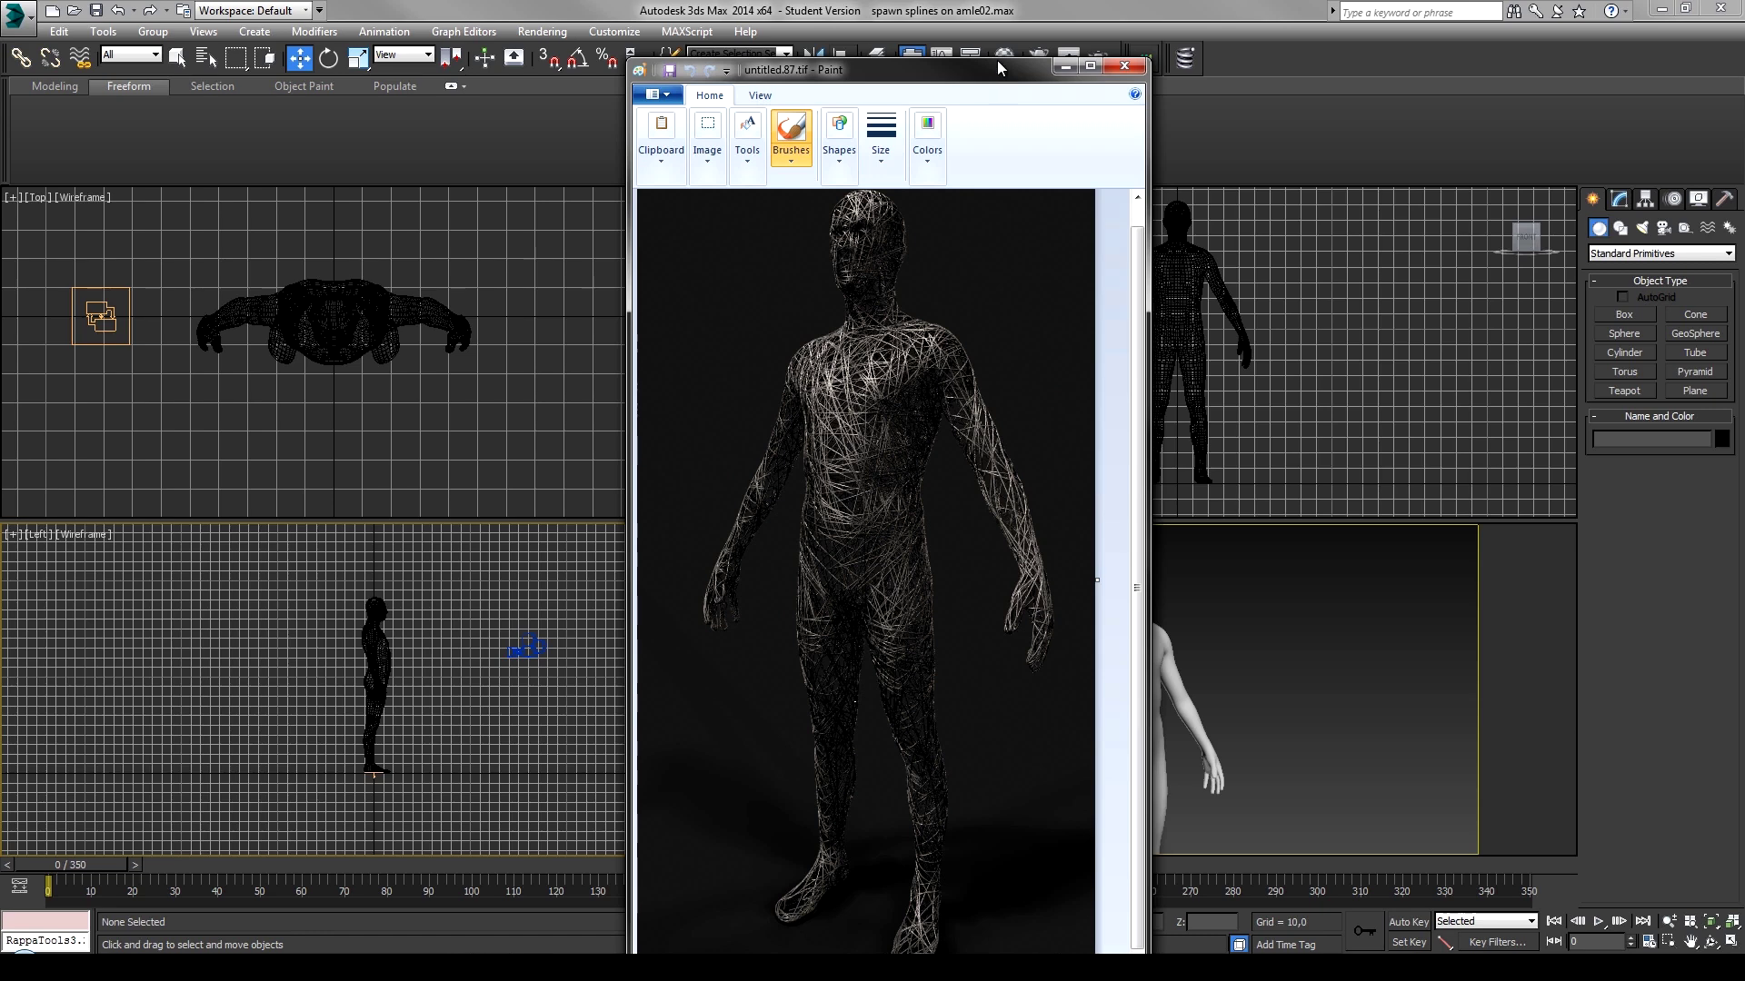
{"action": "mouse_move", "coordinate": [996, 60]}
{"action": "left_mouse_down"}
{"action": "mouse_move", "coordinate": [969, 16]}
{"action": "mouse_move", "coordinate": [1022, 2]}
{"action": "left_mouse_up"}
{"action": "left_click", "coordinate": [1722, 9]}
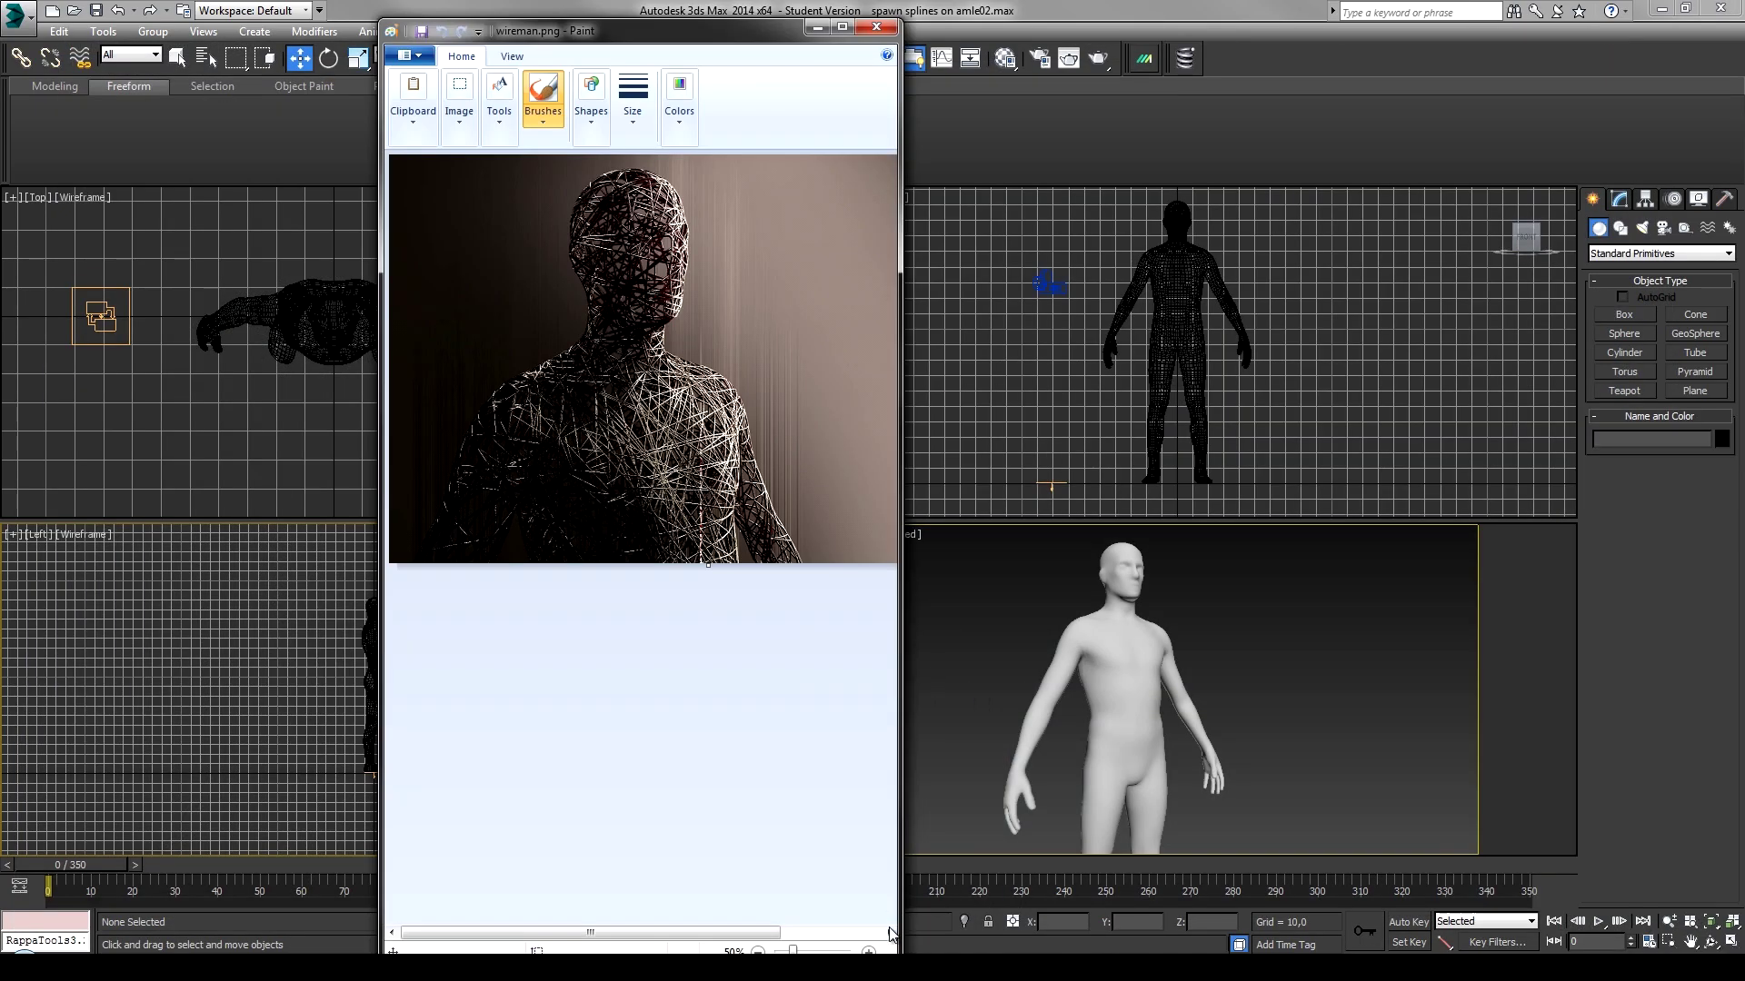
Widen the wireman render to view the whole figure, then close it.
{"action": "scroll", "coordinate": [914, 738], "scroll_direction": "up", "scroll_amount": 1, "text": "ctrl"}
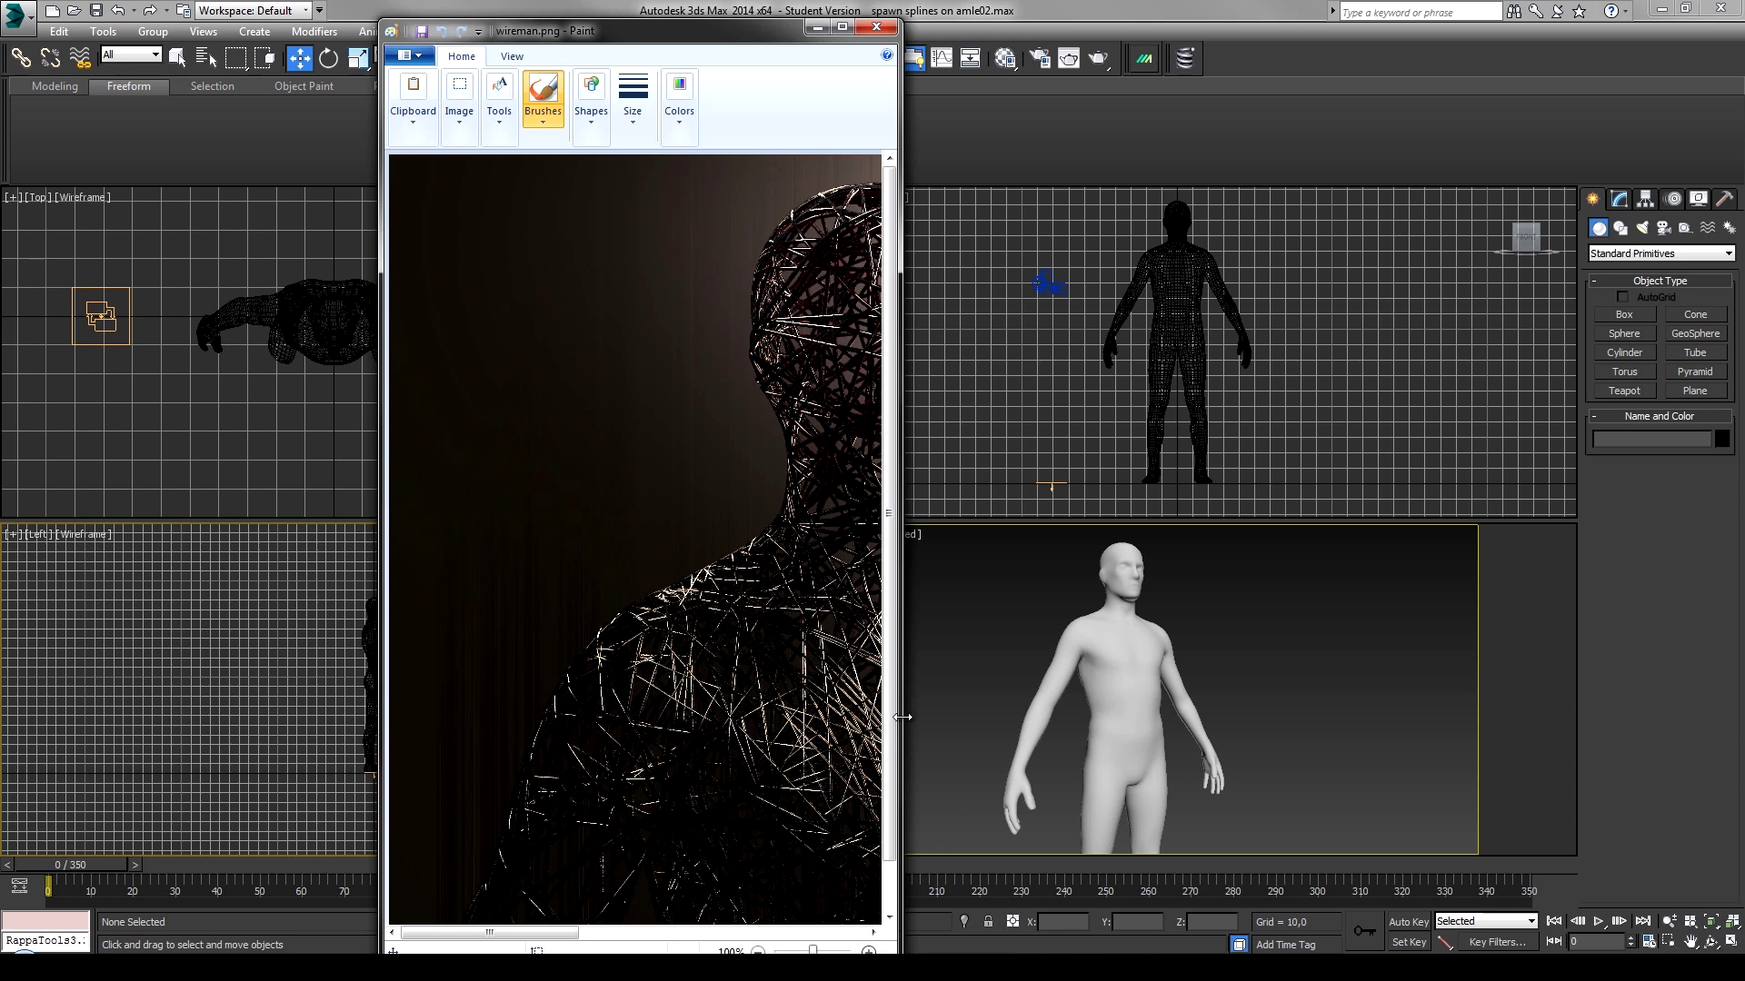
{"action": "left_click_drag", "start_coordinate": [902, 717], "coordinate": [1635, 674]}
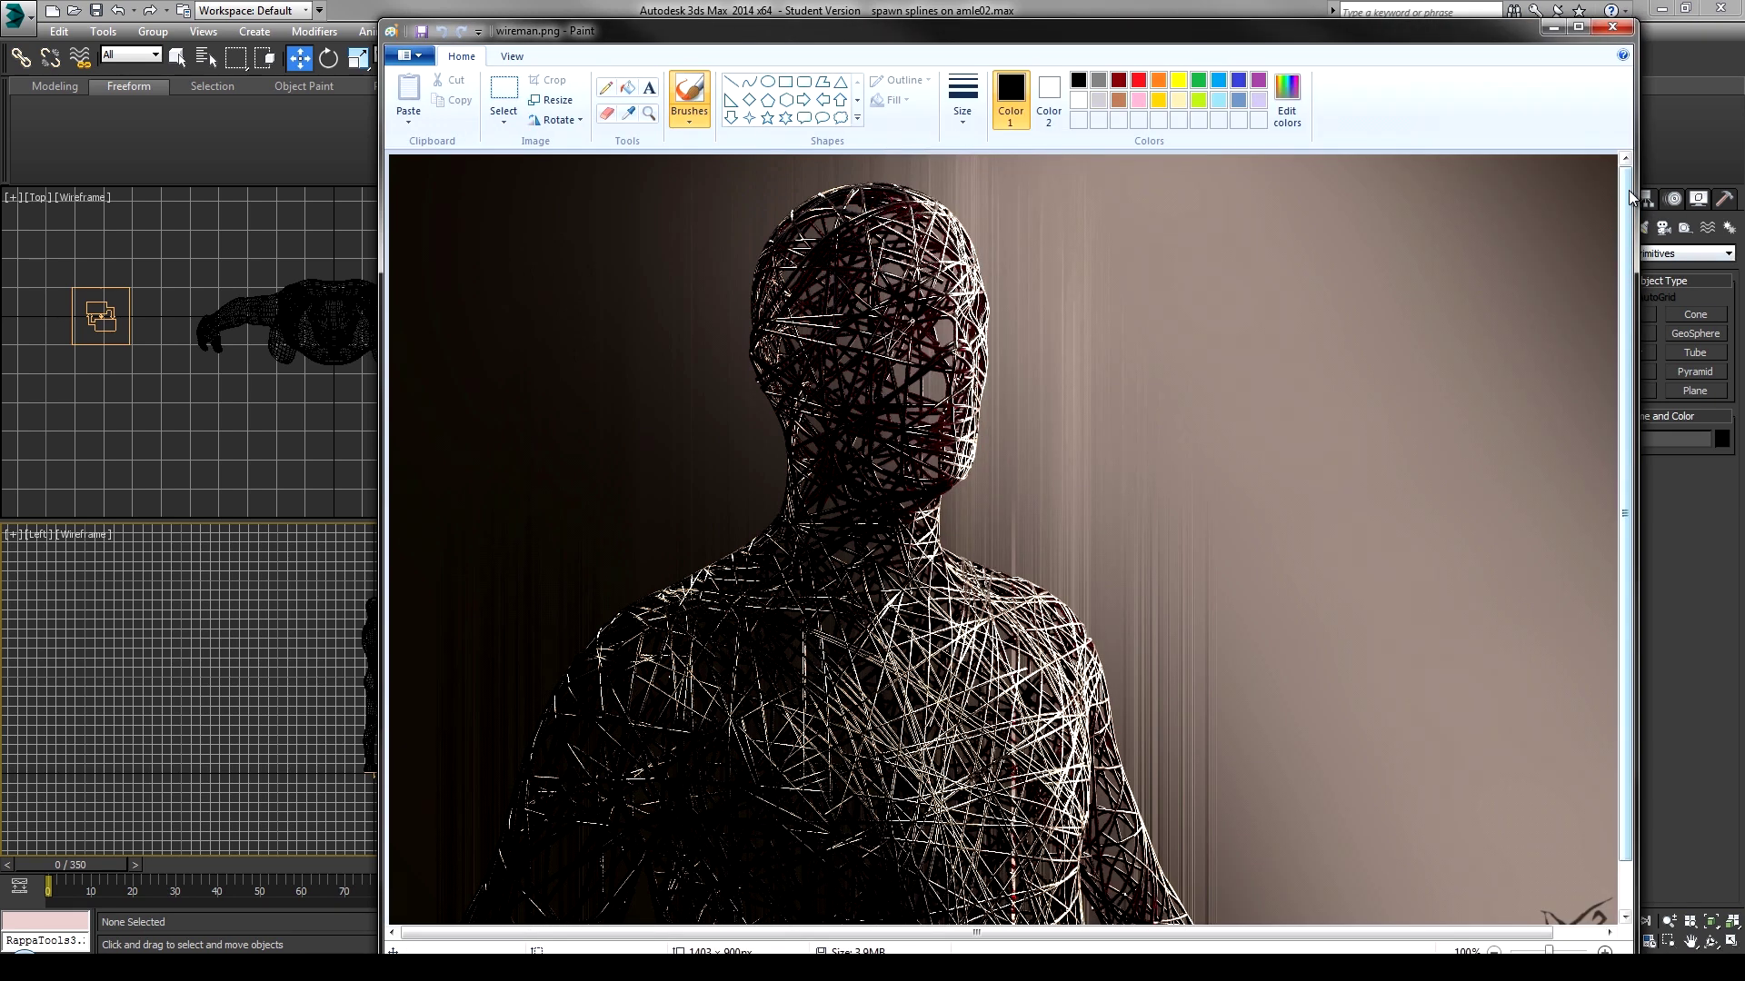
{"action": "left_click_drag", "start_coordinate": [1628, 189], "coordinate": [1633, 240]}
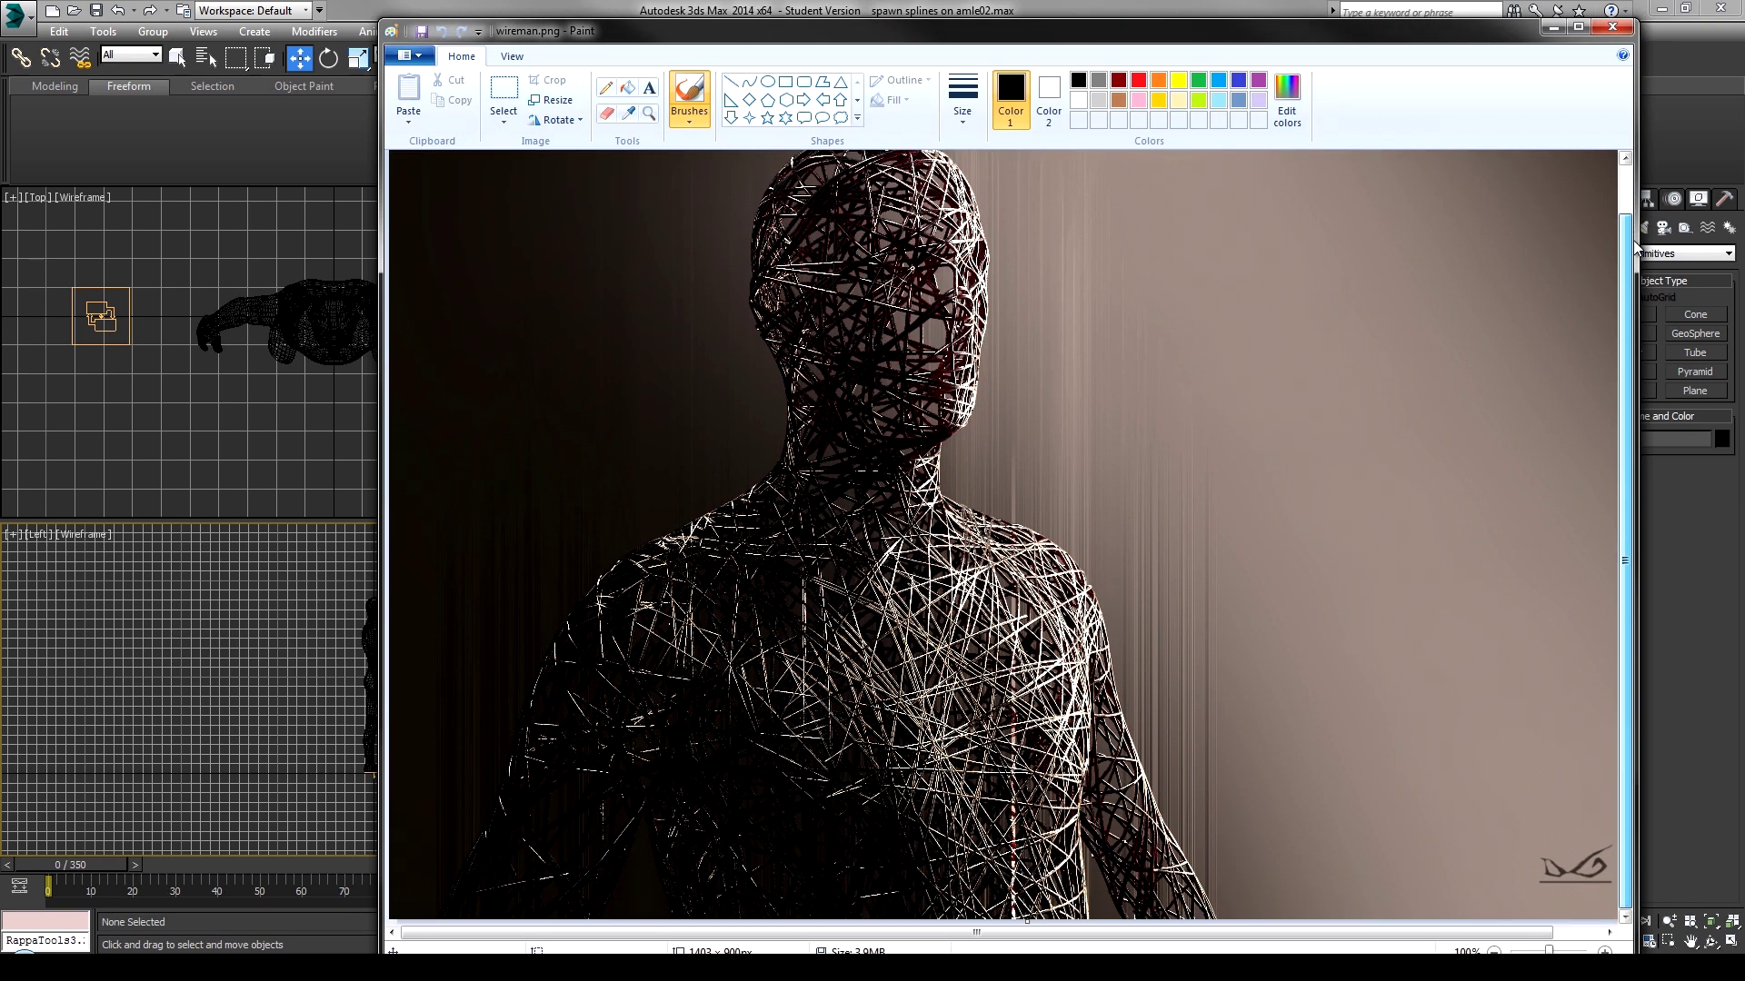
{"action": "left_click", "coordinate": [1616, 32]}
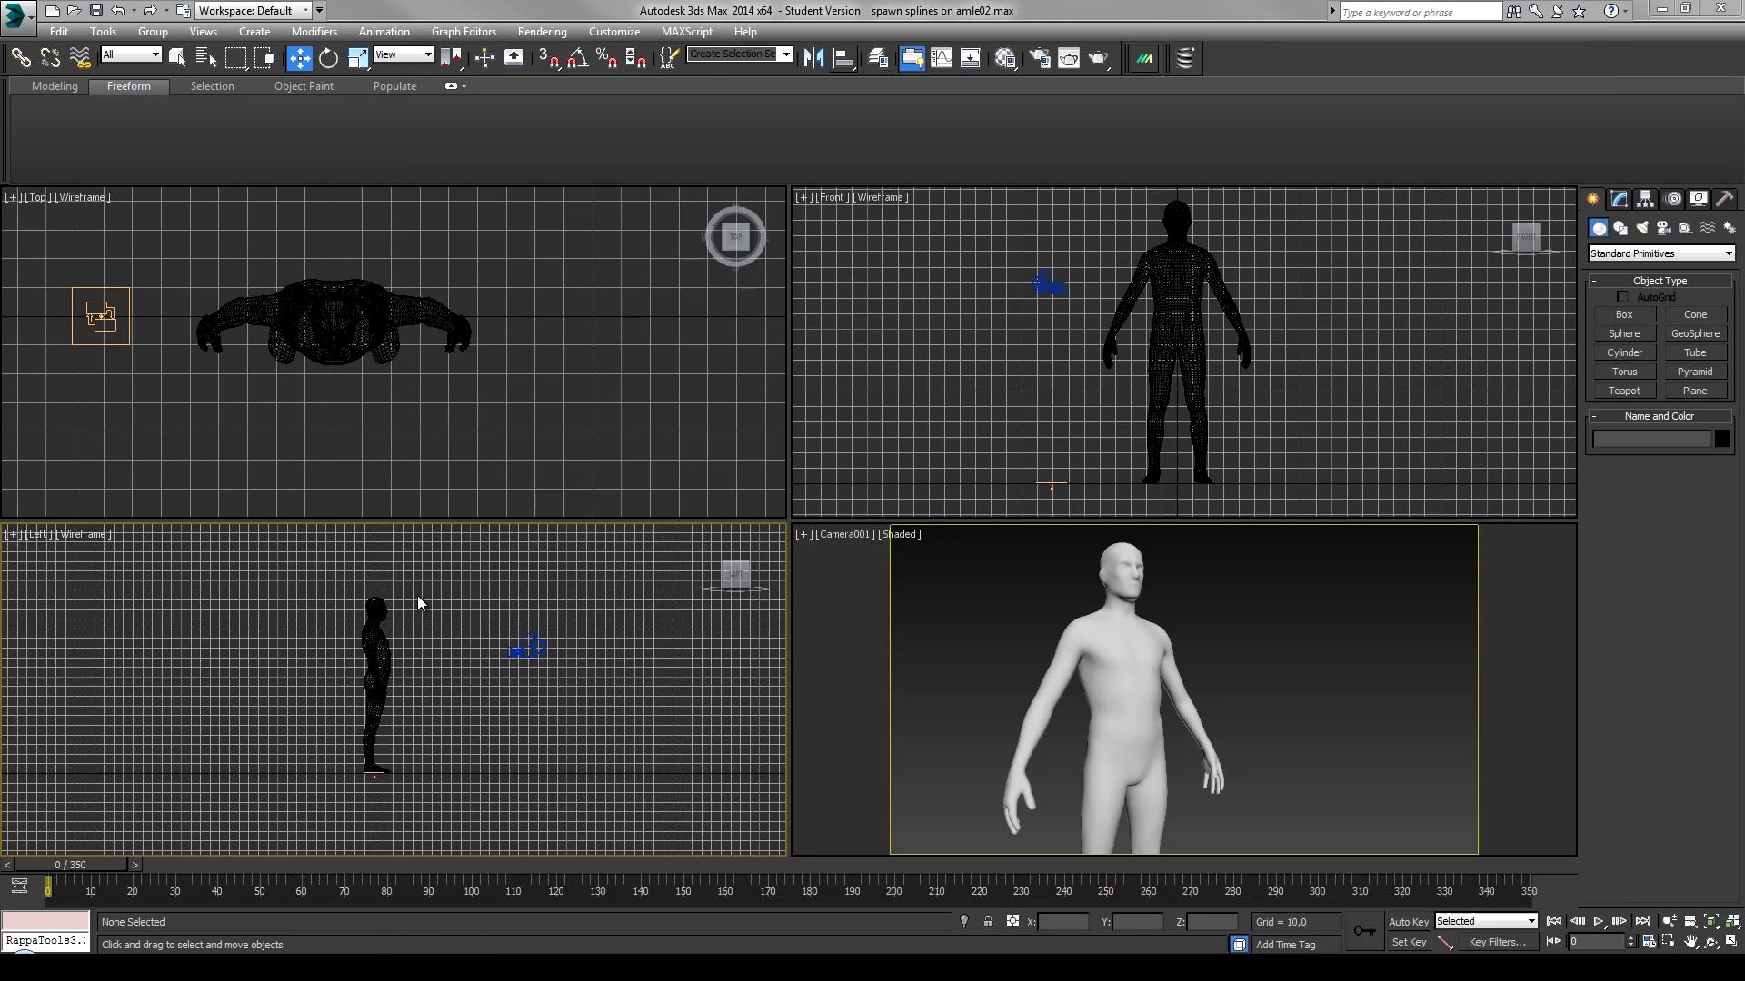
Select the human body mesh and zoom the Left viewport in on it.
{"action": "left_click", "coordinate": [359, 774]}
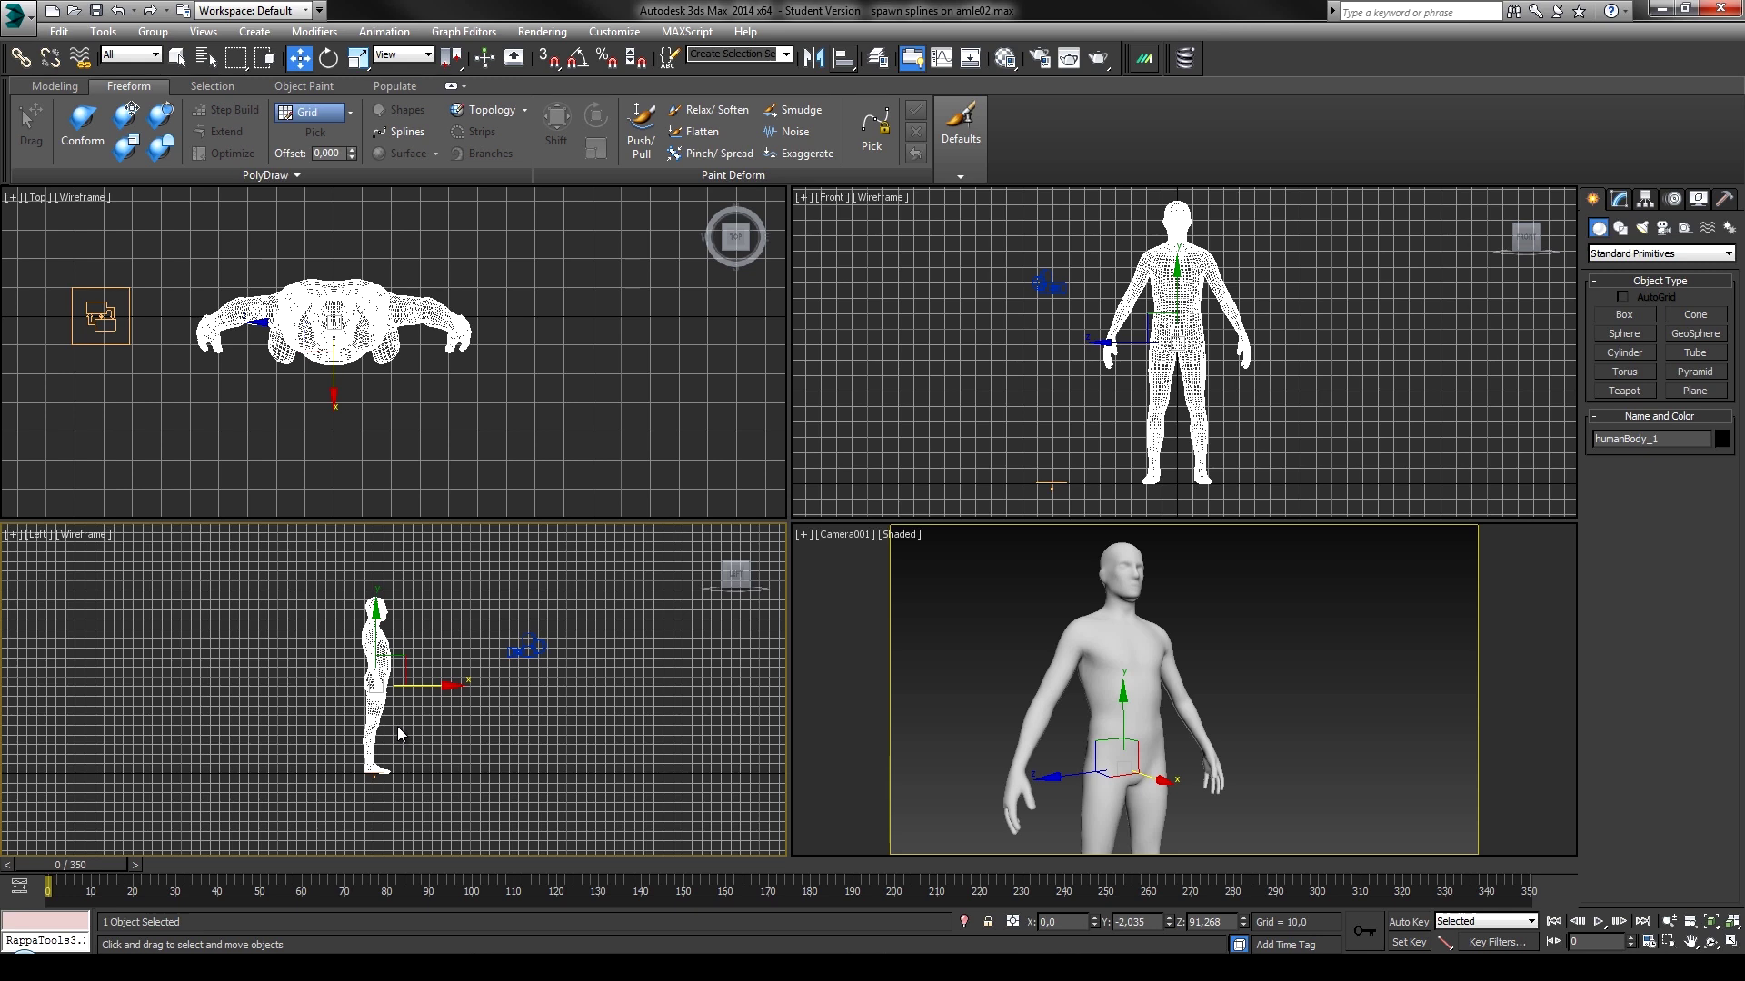
{"action": "left_click", "coordinate": [1670, 922]}
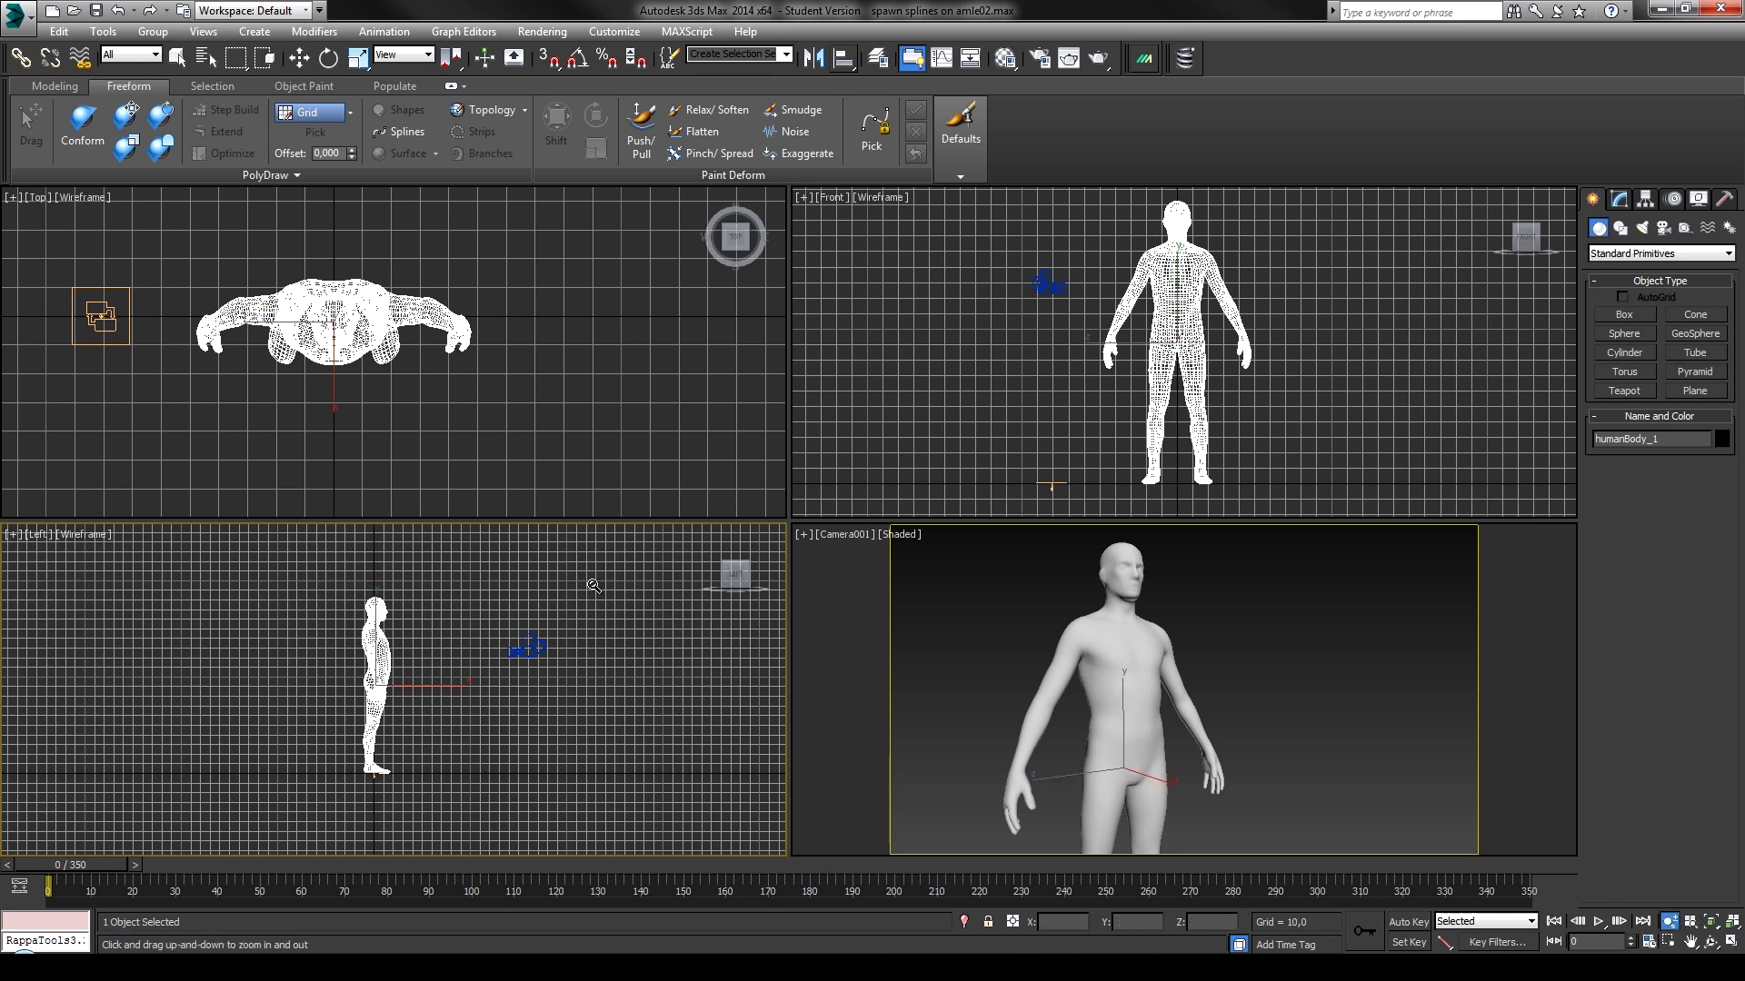
{"action": "left_click_drag", "start_coordinate": [397, 653], "coordinate": [555, 571]}
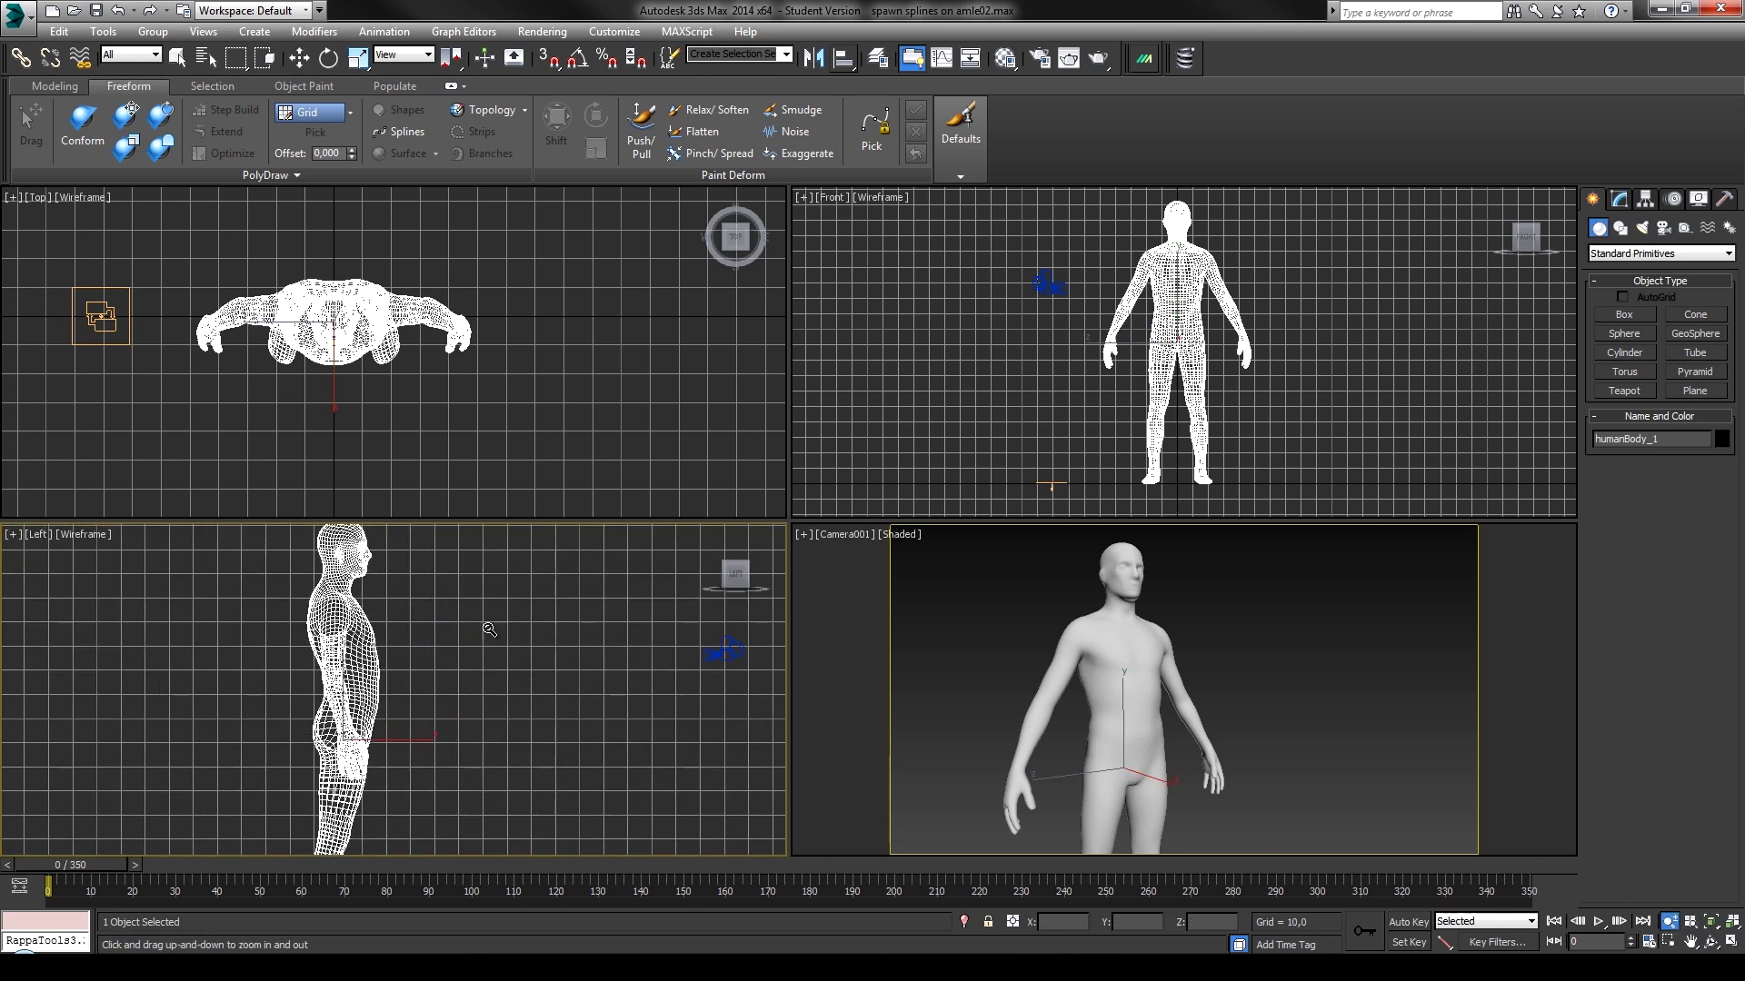
{"action": "mouse_move", "coordinate": [491, 631]}
{"action": "middle_mouse_down"}
{"action": "mouse_move", "coordinate": [467, 639]}
{"action": "mouse_move", "coordinate": [463, 623]}
{"action": "middle_mouse_up"}
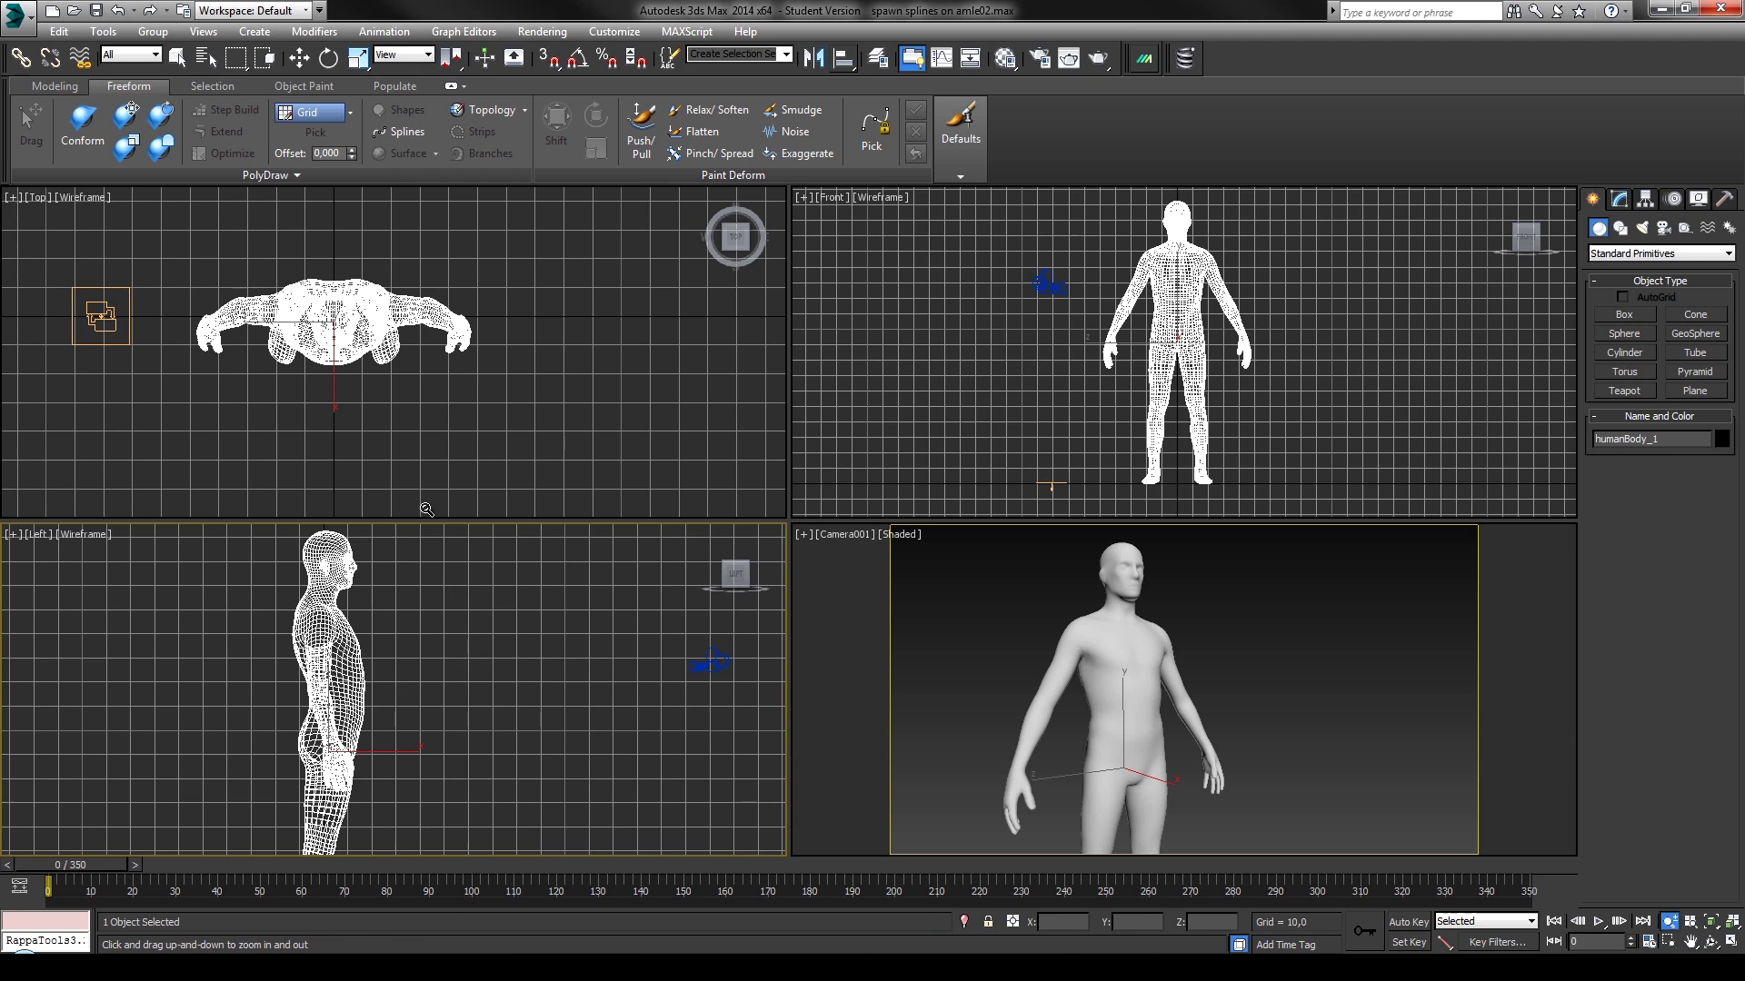
{"action": "right_click", "coordinate": [482, 501]}
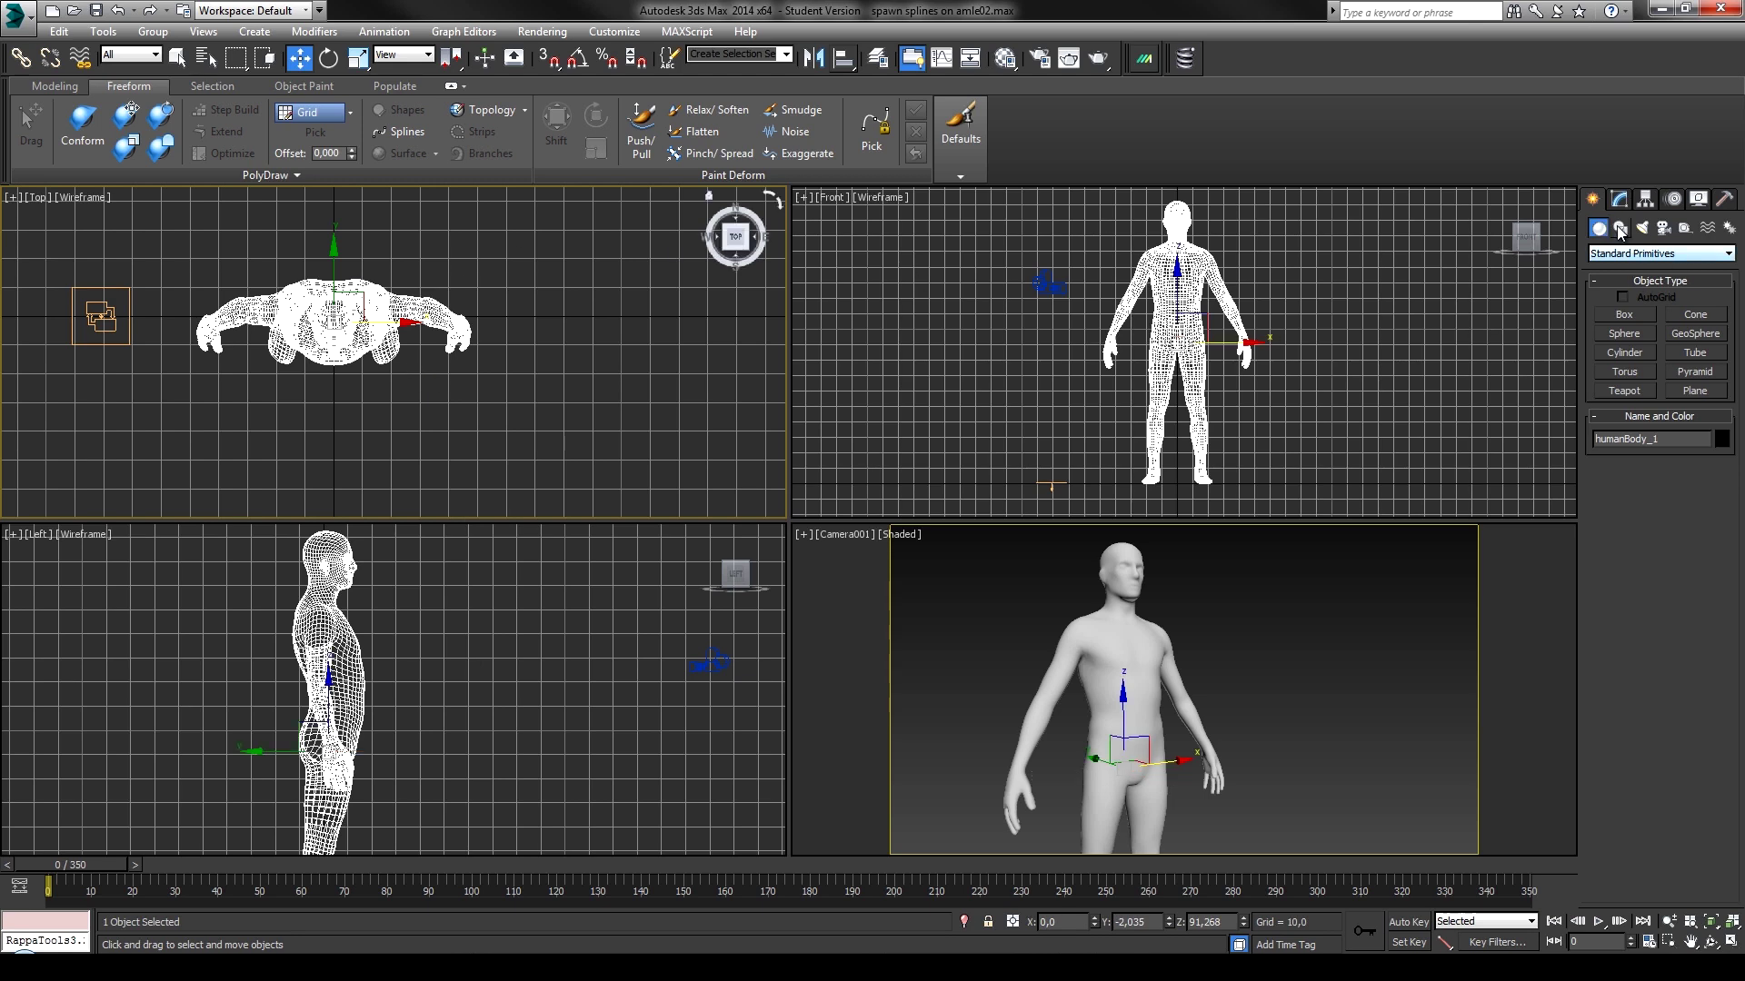
Create a 20 × 20 PF Source 002 emitter left of the body.
{"action": "left_click", "coordinate": [1631, 258]}
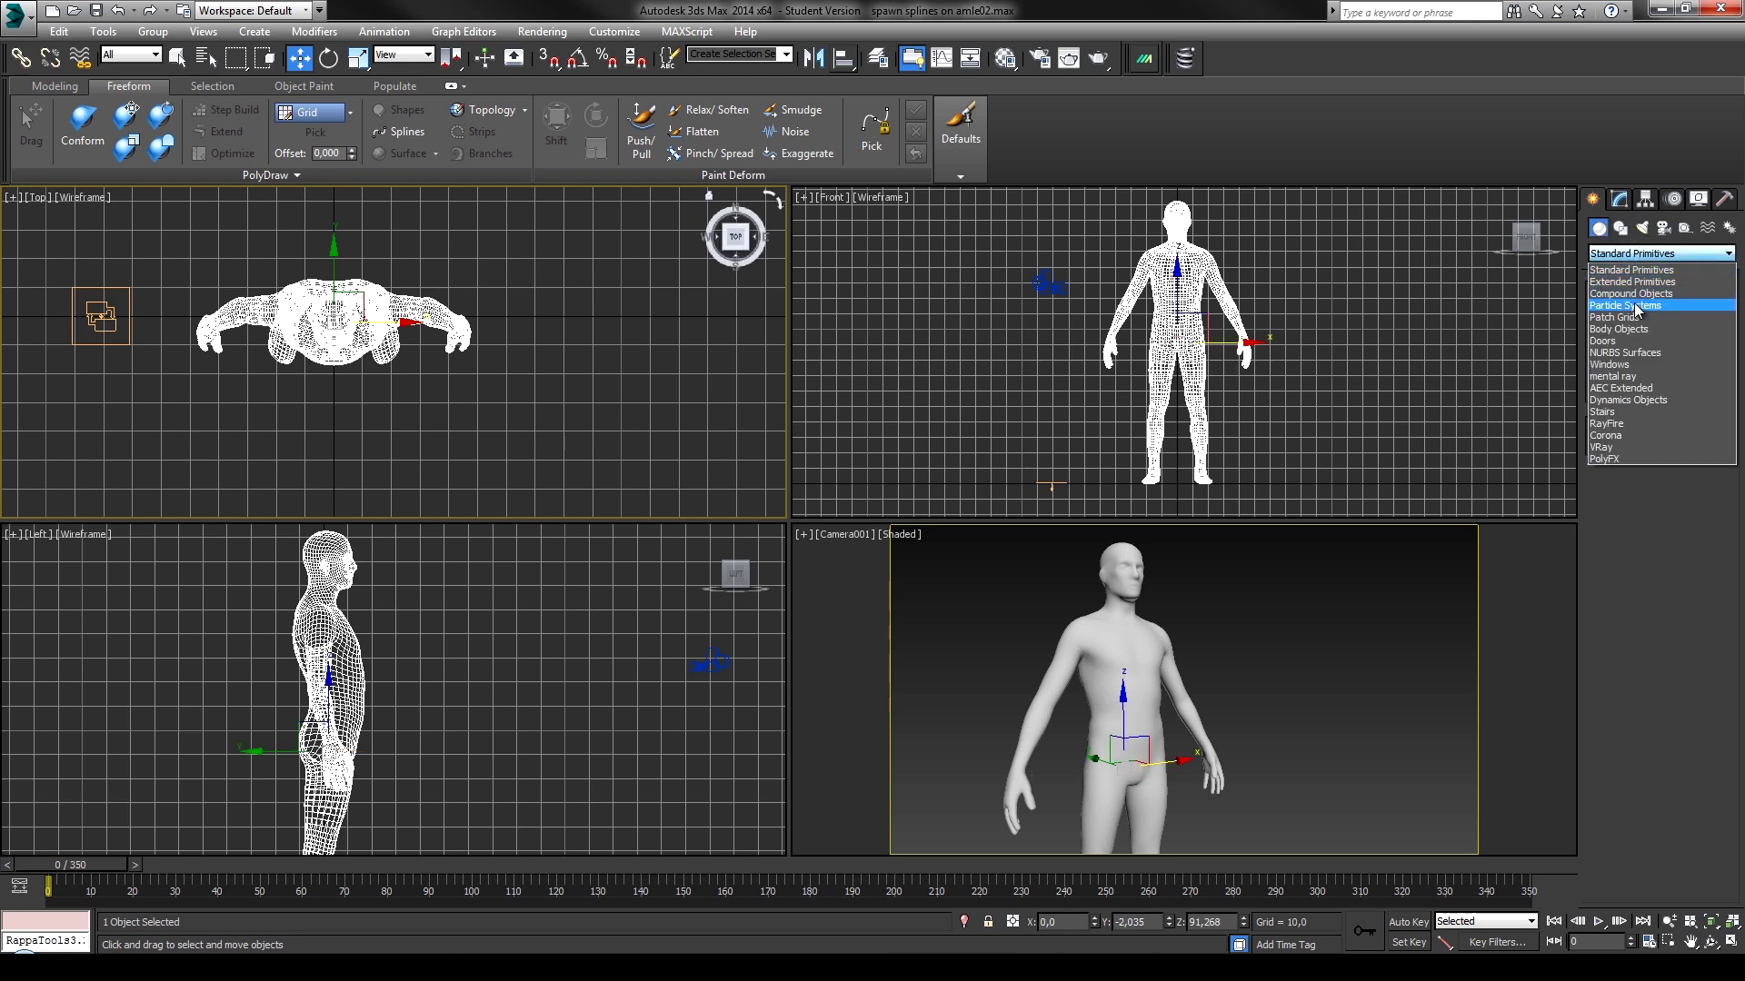
{"action": "left_click", "coordinate": [1623, 300]}
{"action": "left_click", "coordinate": [1628, 315]}
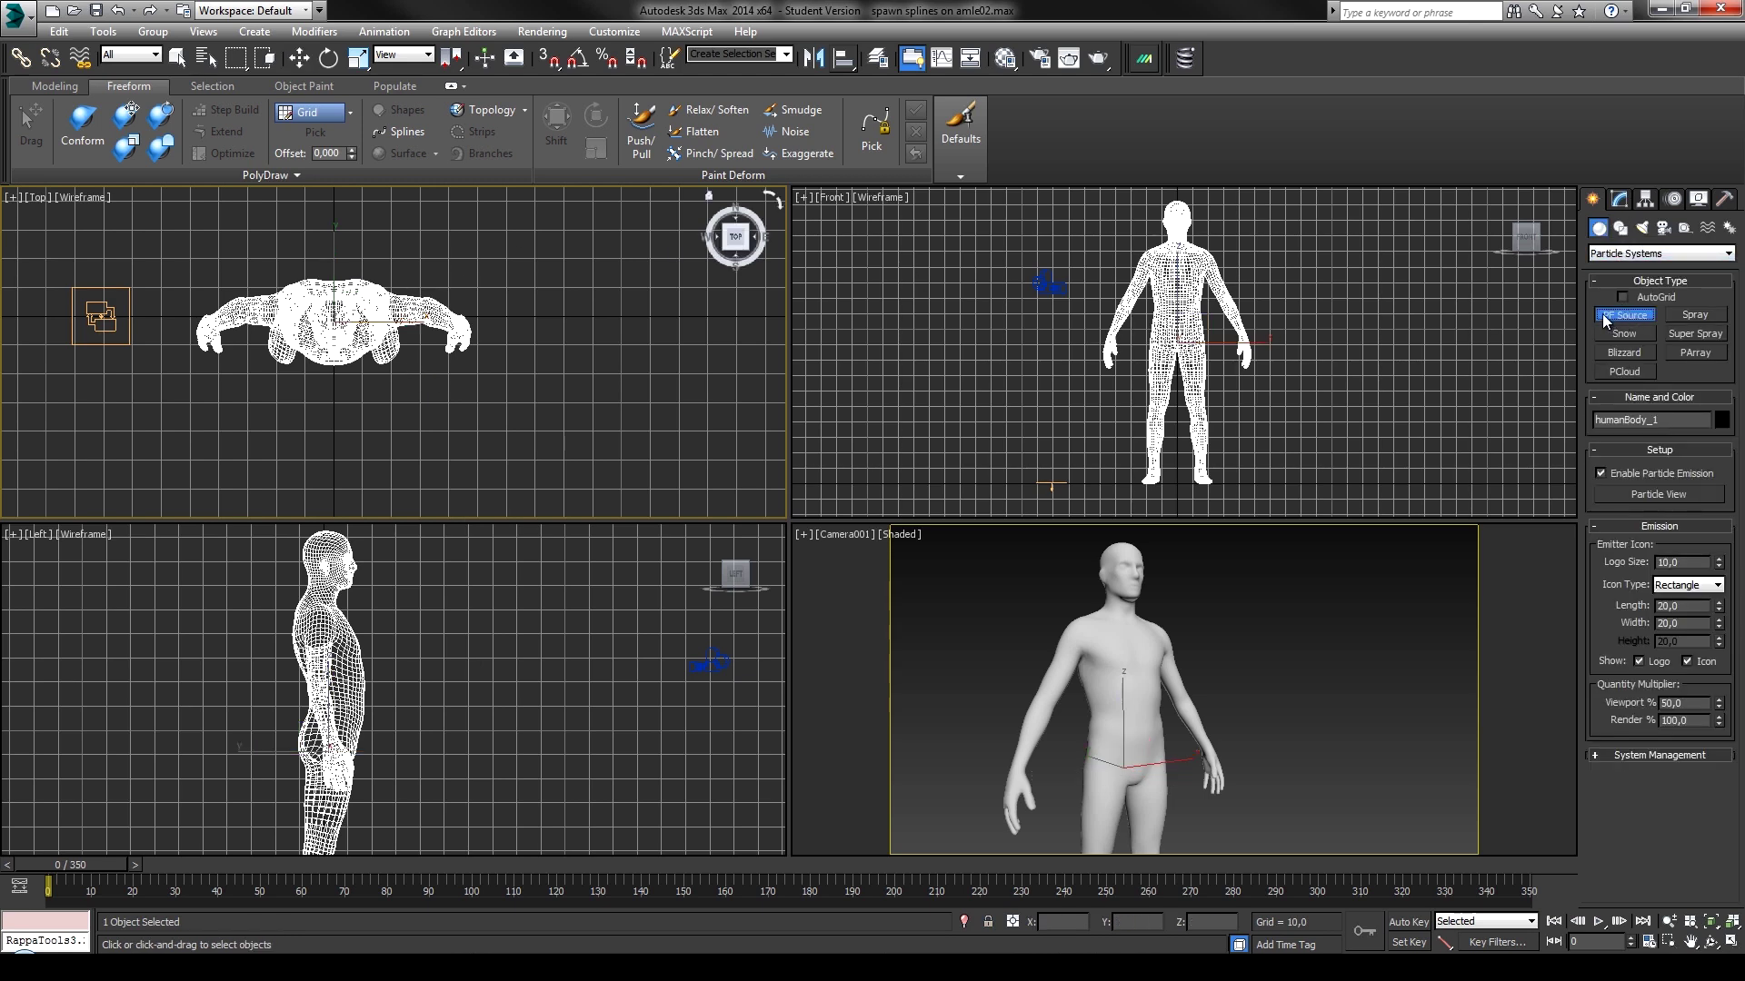
{"action": "middle_click_drag", "start_coordinate": [178, 308], "coordinate": [303, 324]}
{"action": "right_click", "coordinate": [304, 323]}
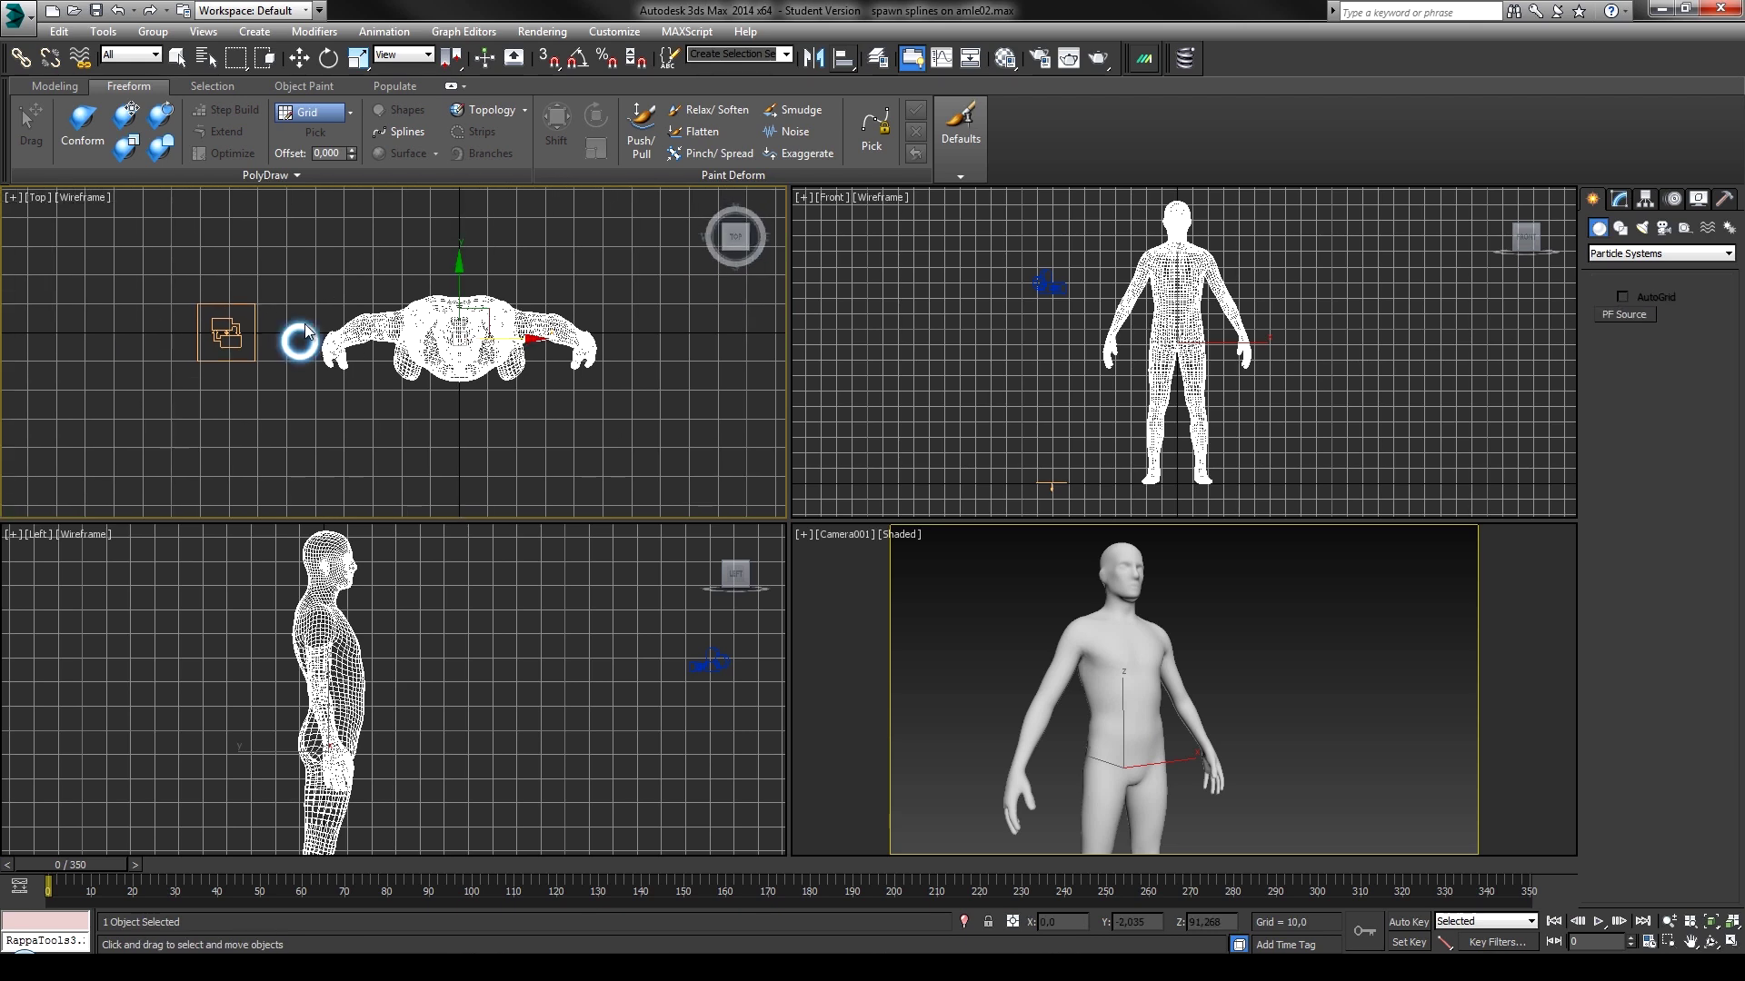
{"action": "left_click", "coordinate": [1618, 196]}
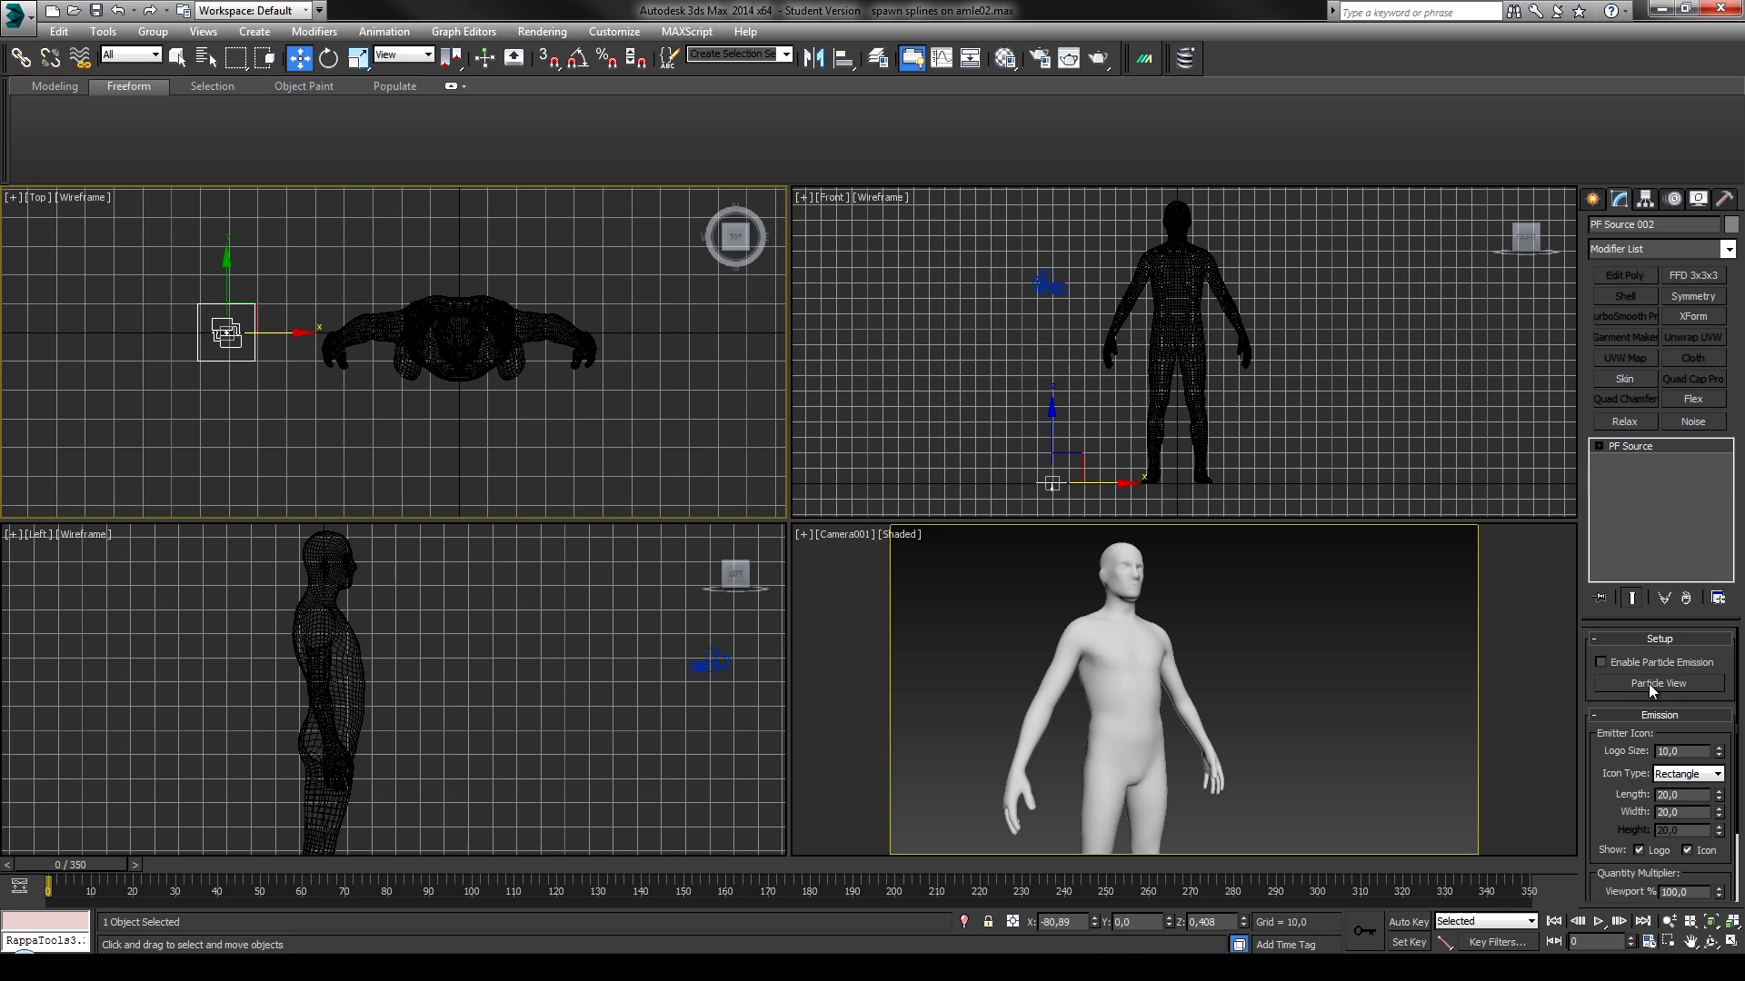
In Particle View, set the Birth 002 amount to 20.
{"action": "left_click", "coordinate": [1654, 683]}
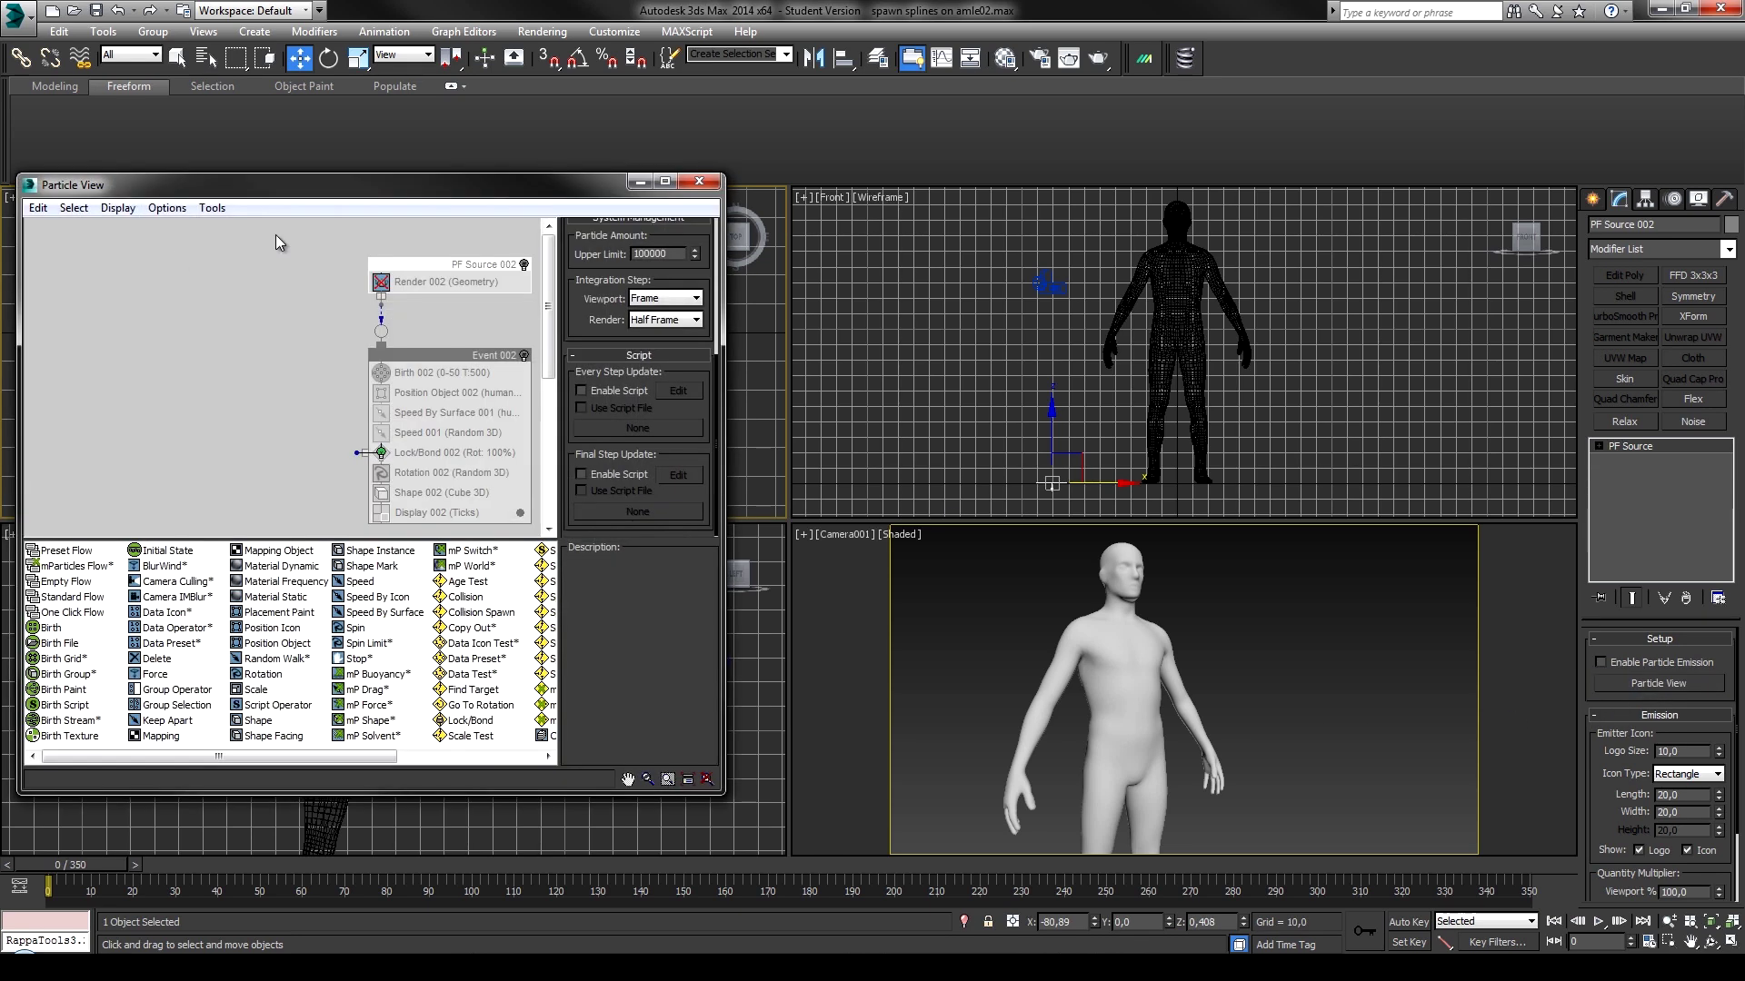
{"action": "left_click_drag", "start_coordinate": [434, 191], "coordinate": [542, 171]}
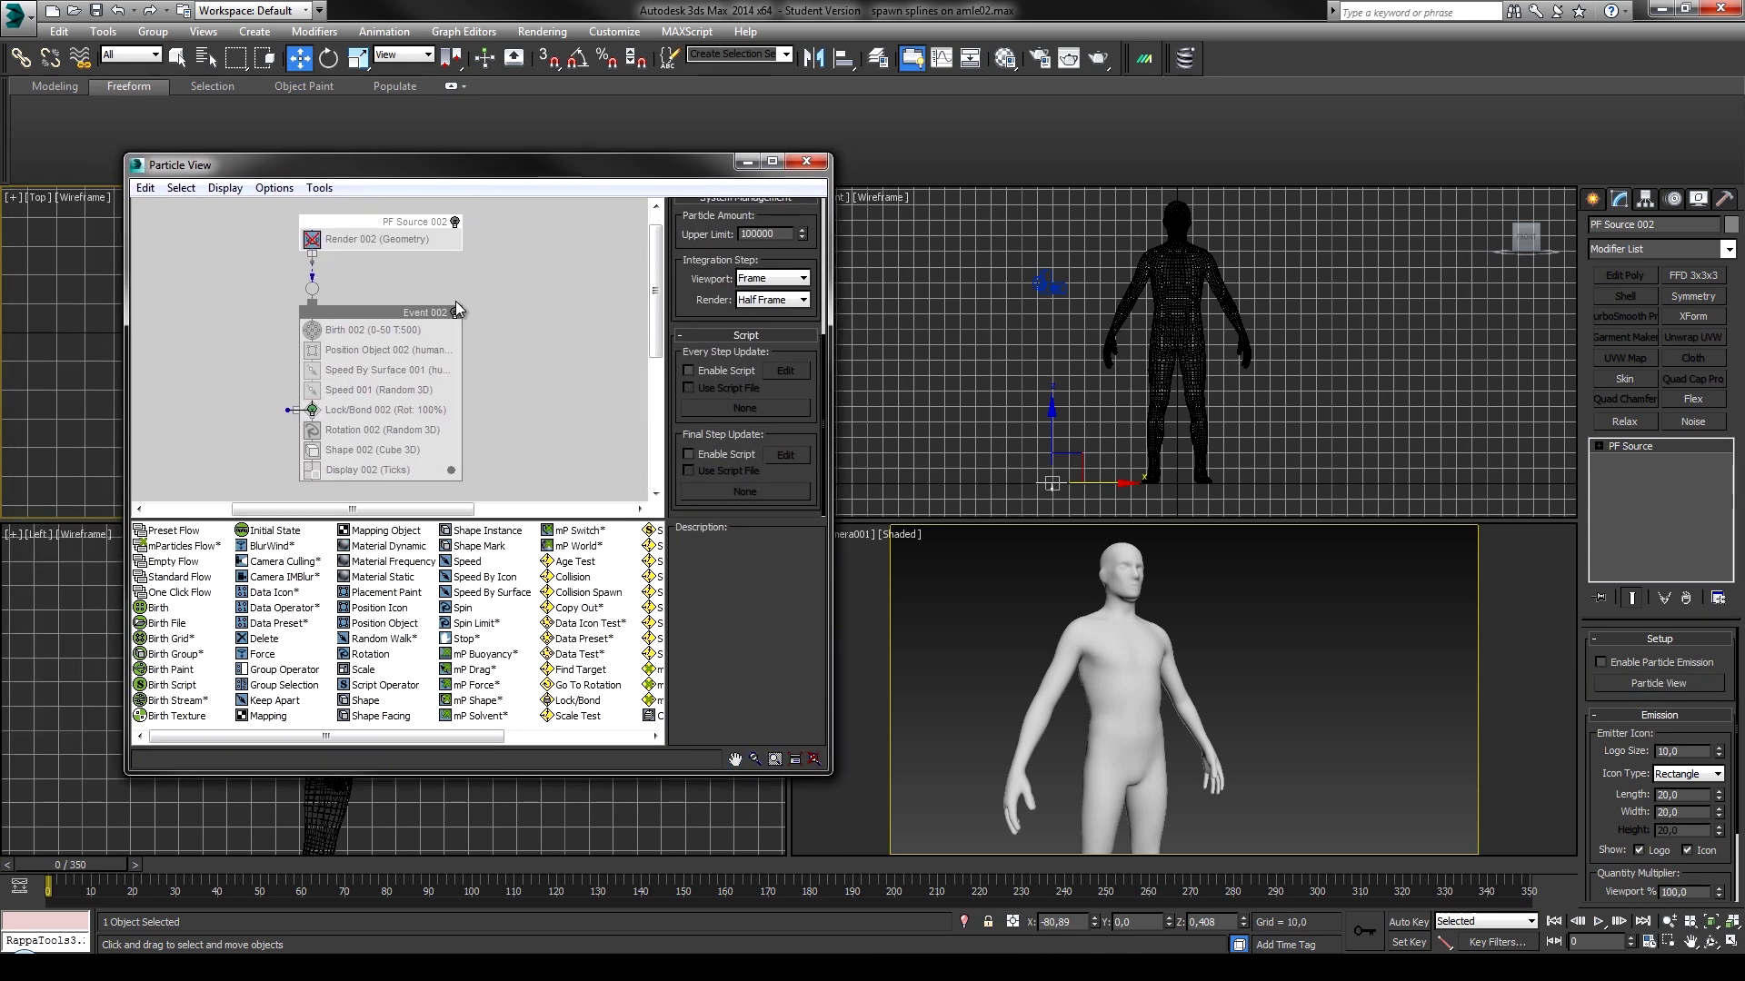
{"action": "left_click", "coordinate": [373, 330]}
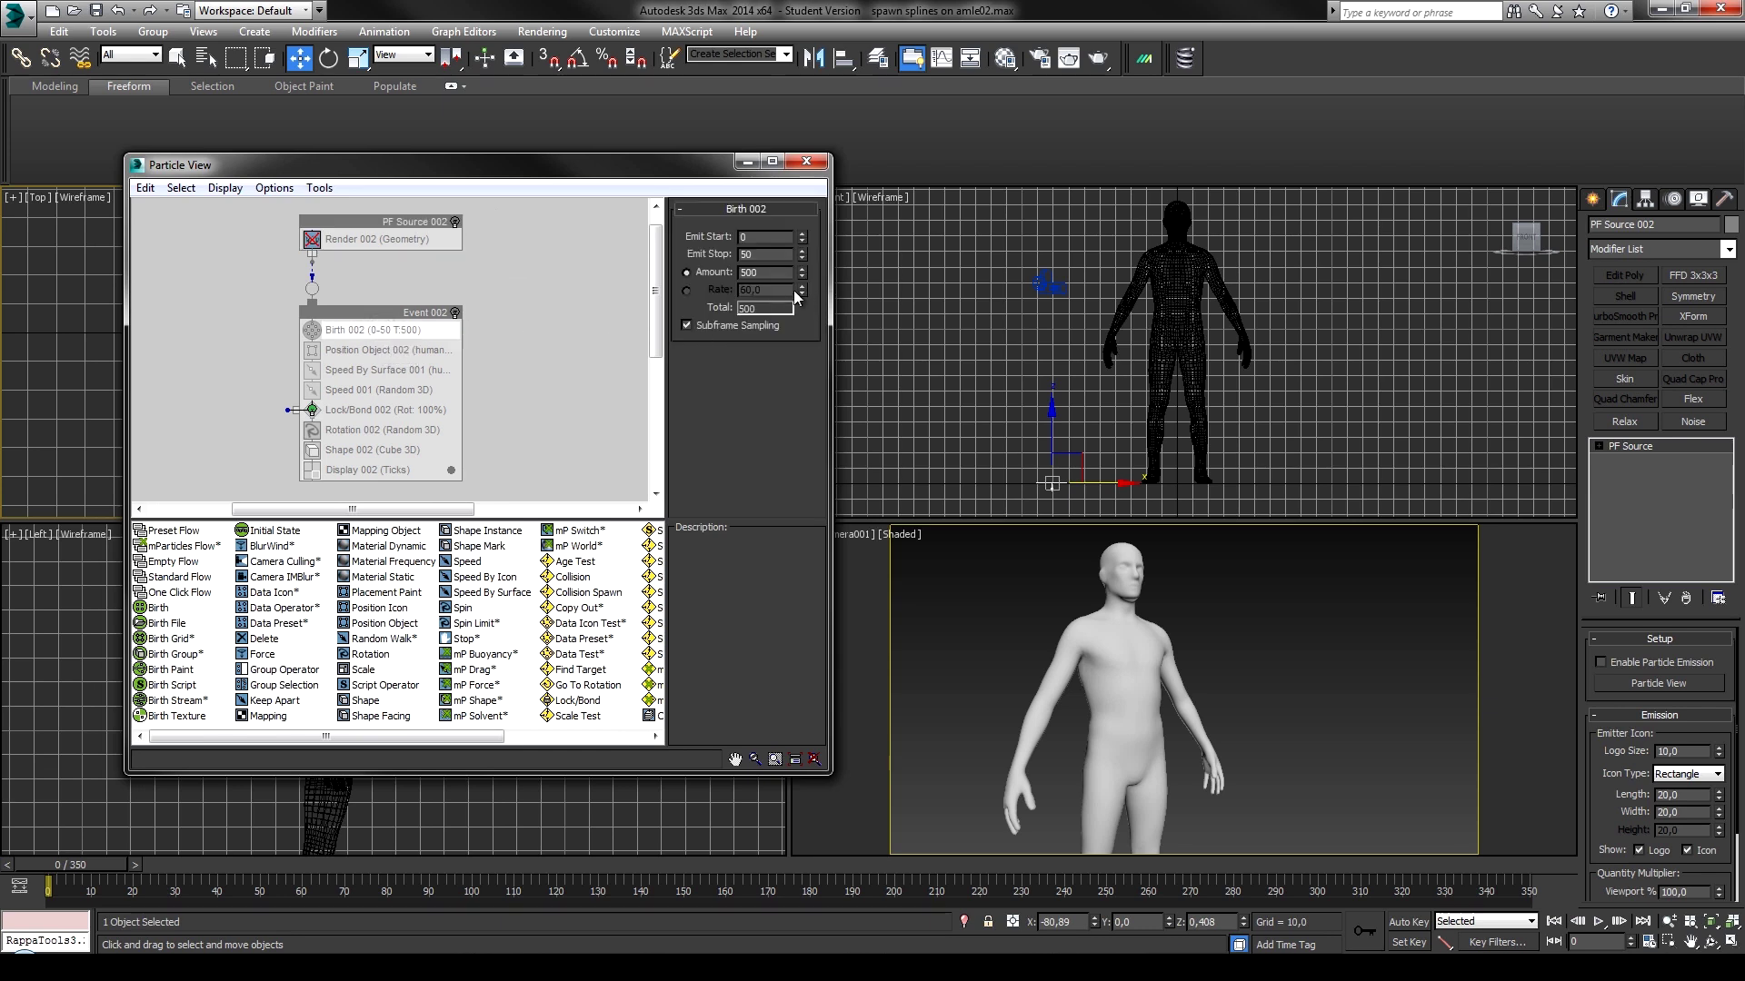
{"action": "type", "text": "20"}
{"action": "key", "text": "Return"}
Add a Standard Flow from the depot, creating PF Source 003 with Event 003.
{"action": "middle_click_drag", "start_coordinate": [527, 372], "coordinate": [374, 364]}
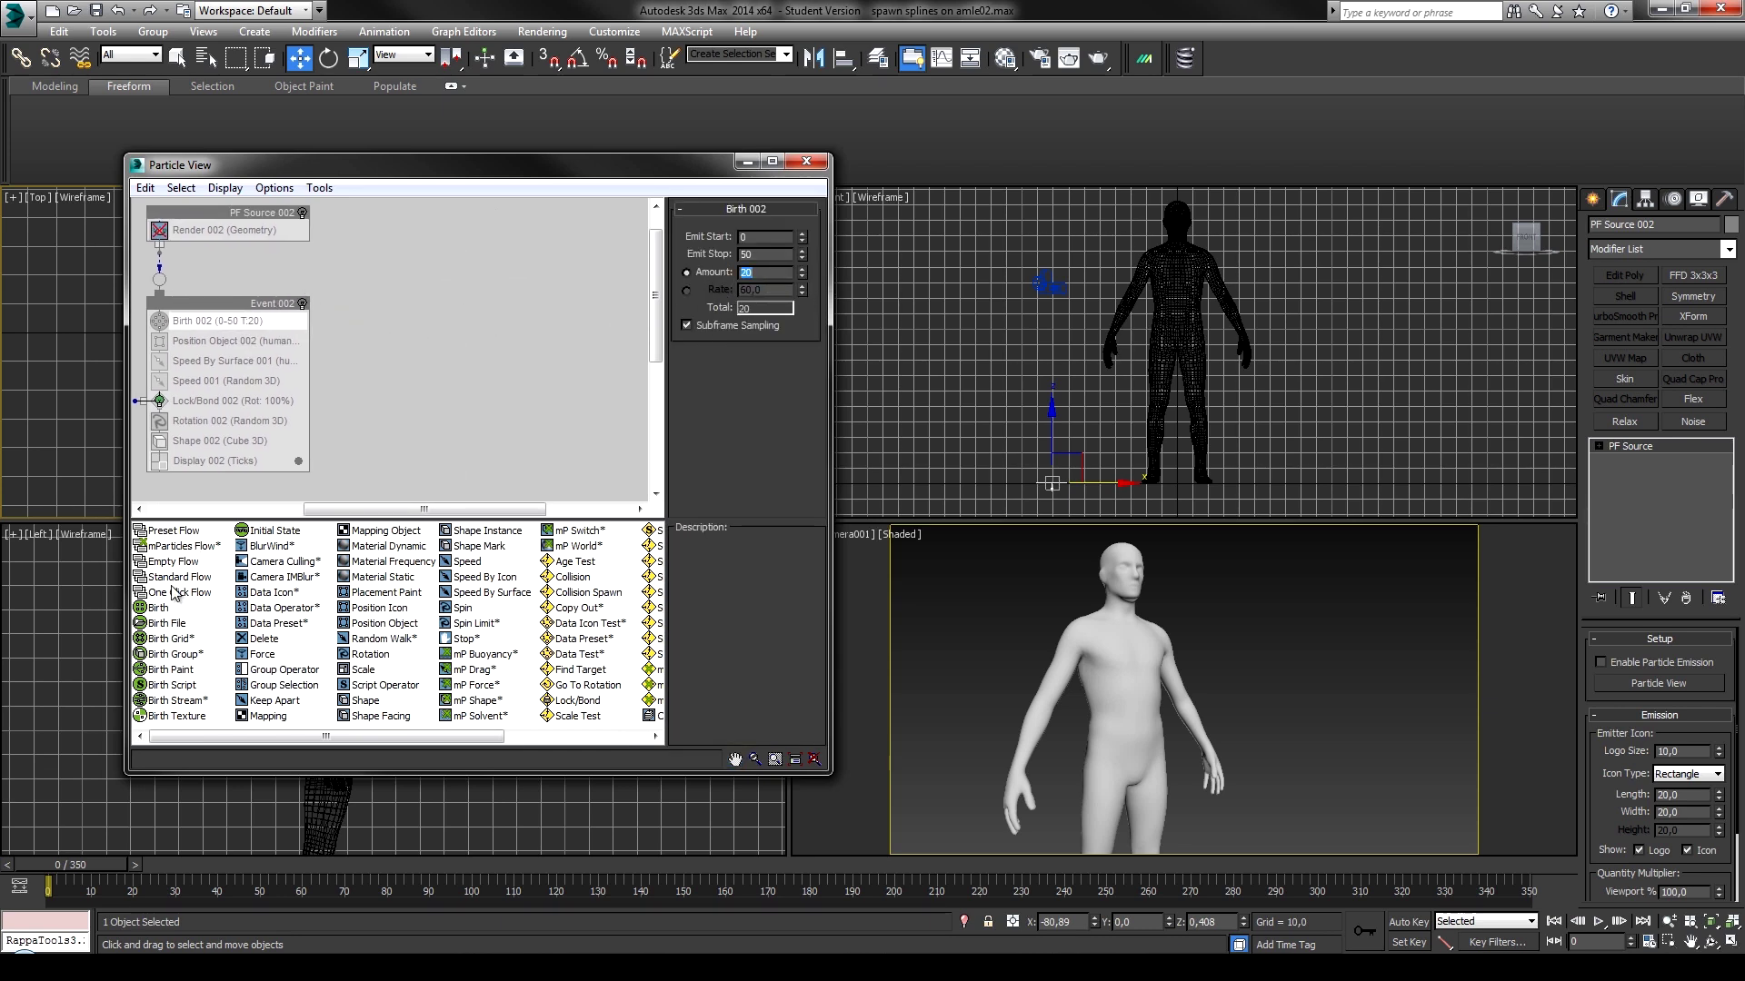
{"action": "left_click_drag", "start_coordinate": [185, 578], "coordinate": [387, 239]}
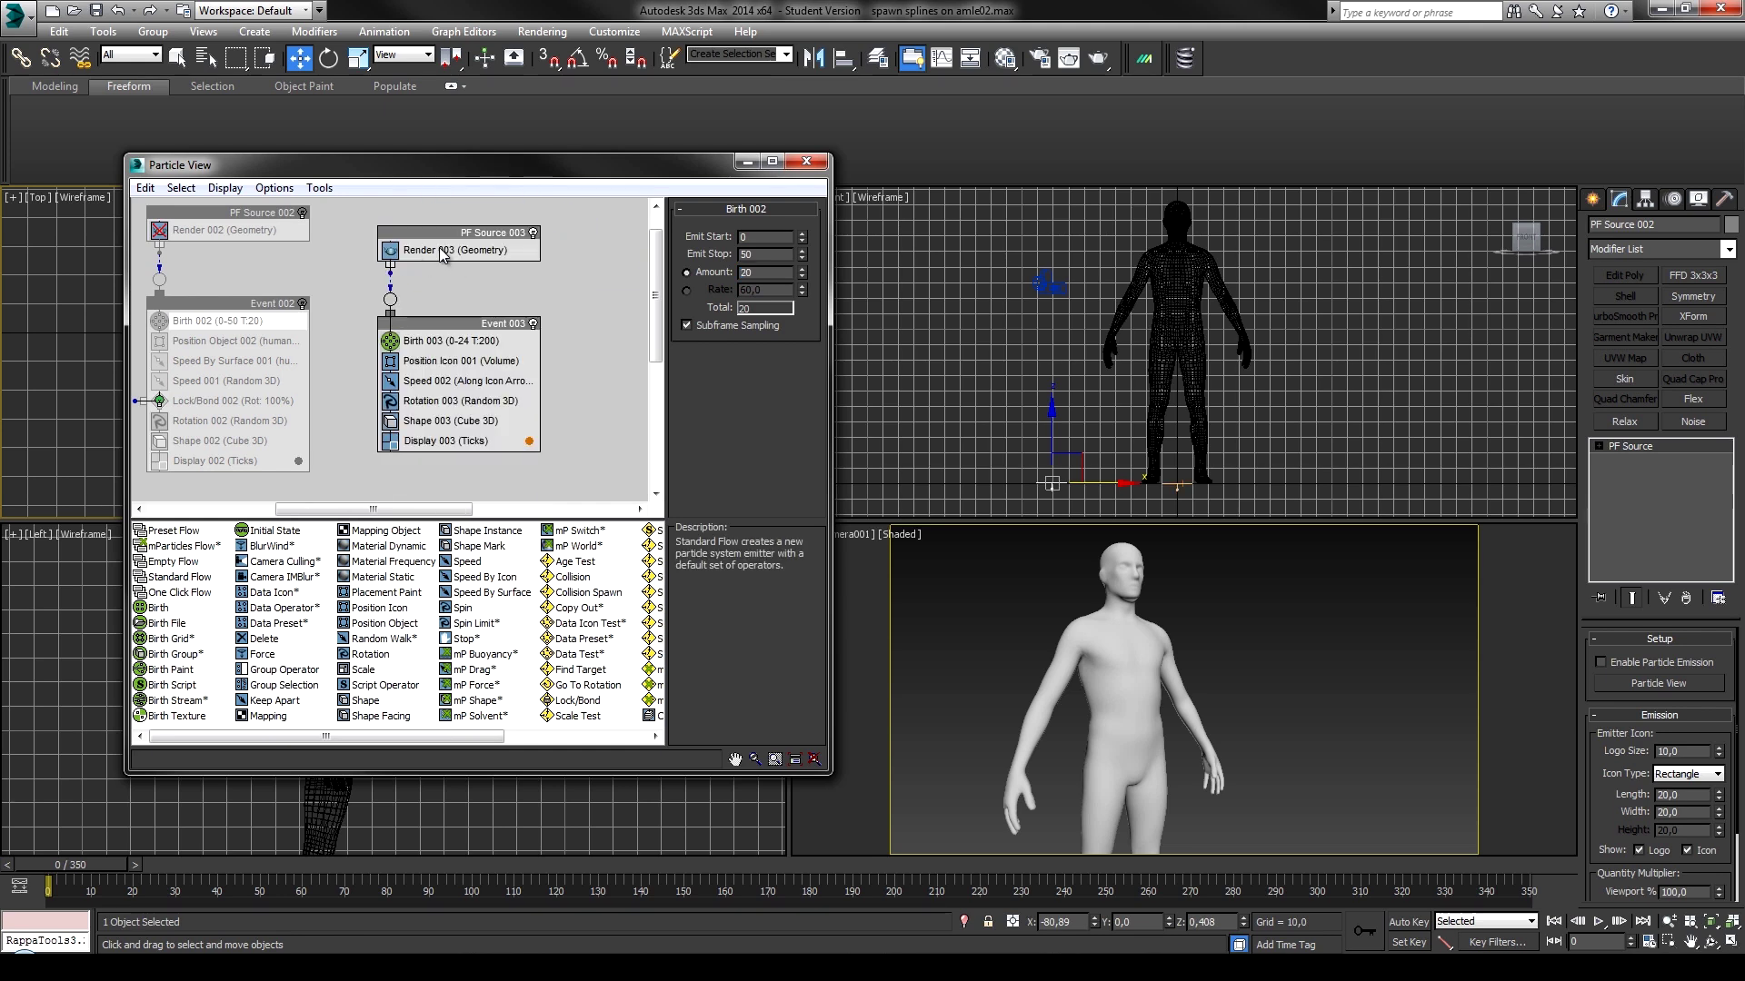
{"action": "middle_click_drag", "start_coordinate": [485, 344], "coordinate": [415, 342]}
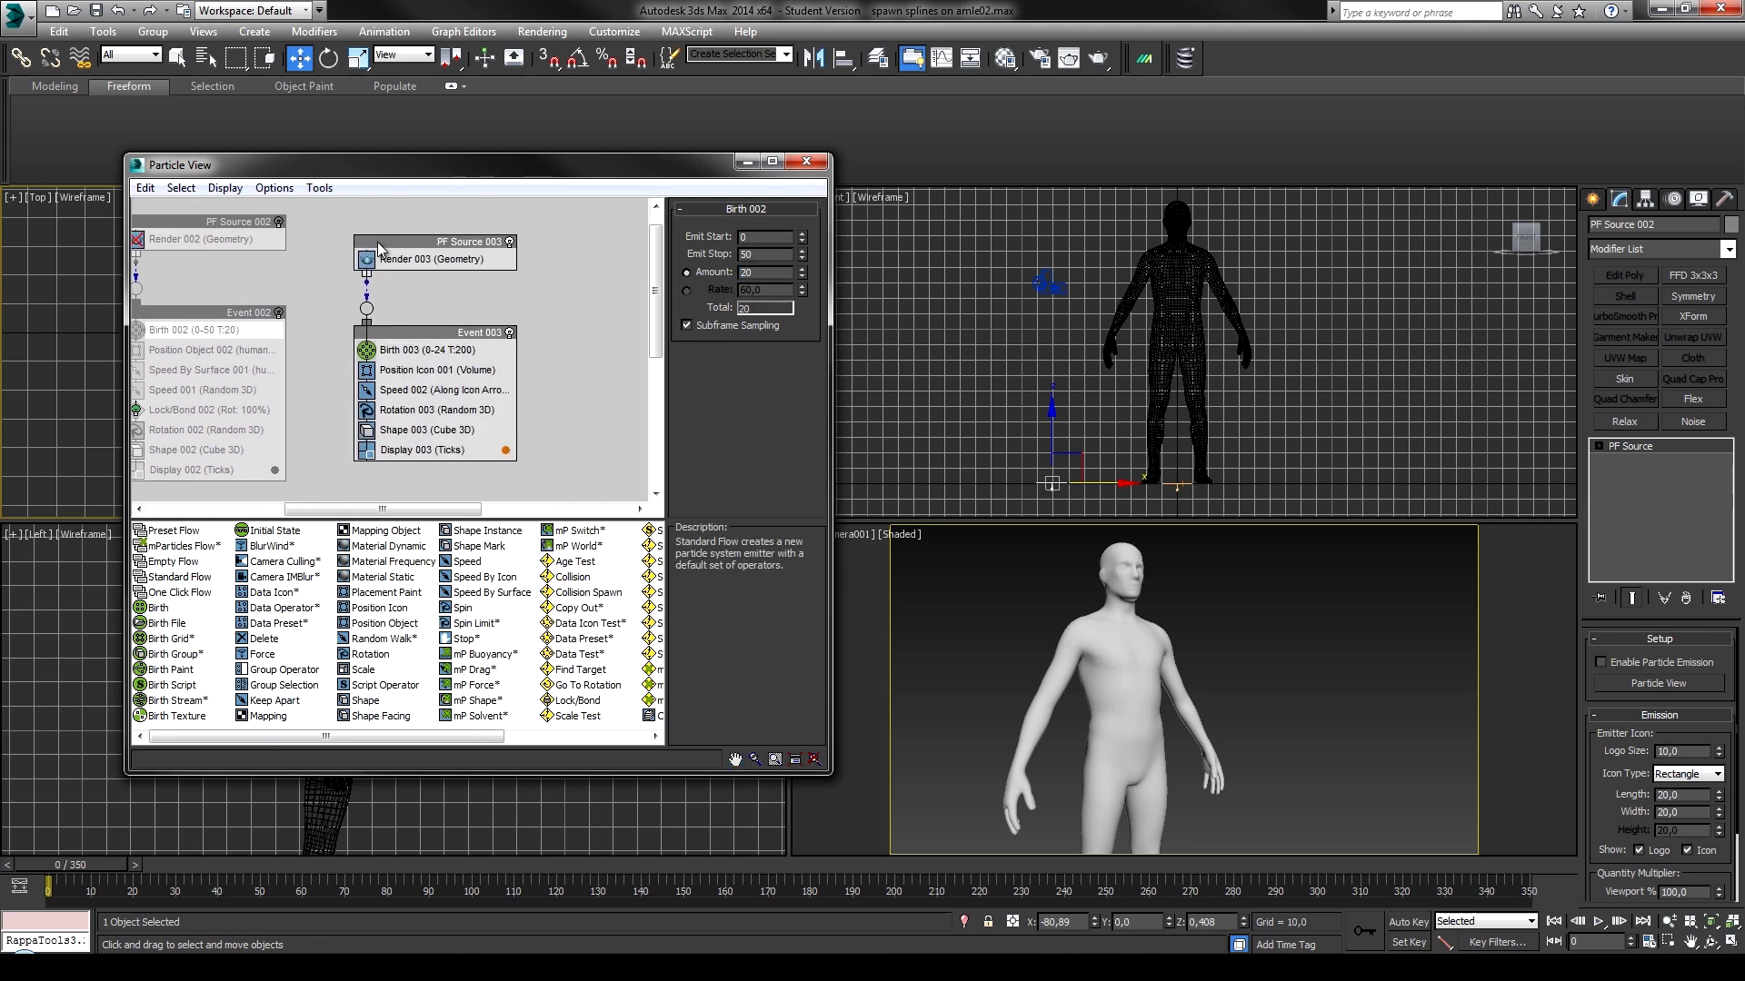
{"action": "left_click_drag", "start_coordinate": [381, 244], "coordinate": [375, 222]}
{"action": "middle_click_drag", "start_coordinate": [411, 380], "coordinate": [409, 352]}
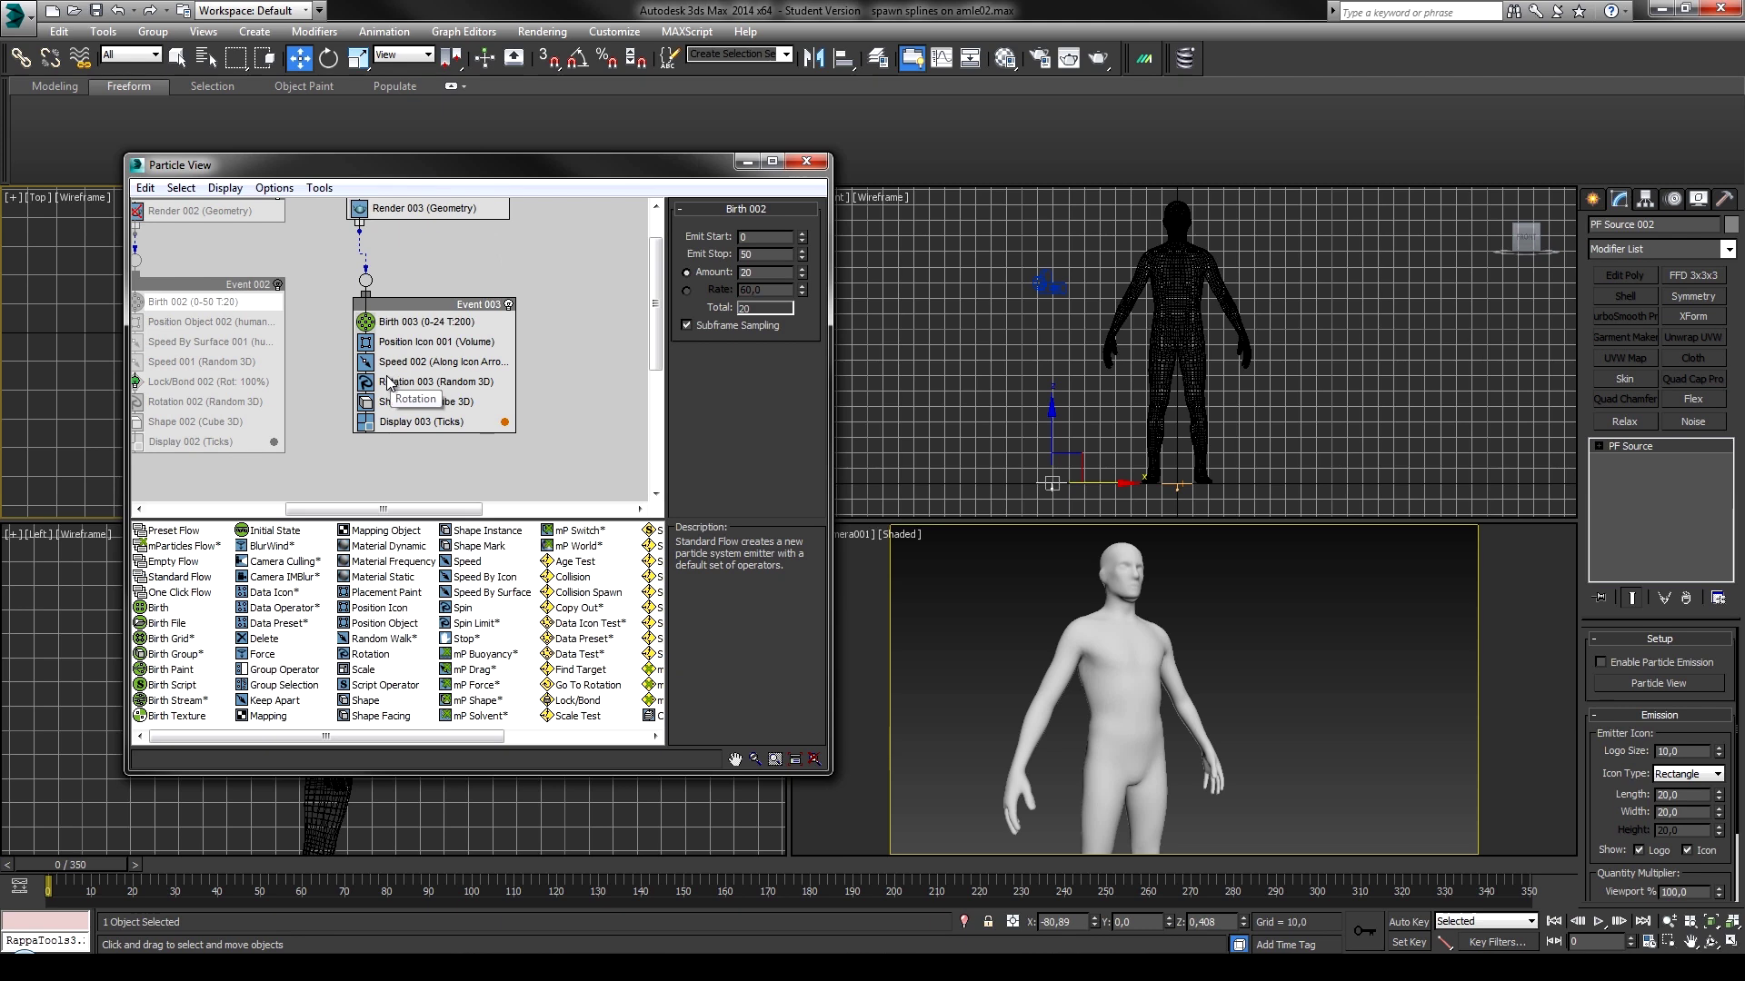
Delete the Rotation 003 and Shape 003 operators from Event 003.
{"action": "left_click", "coordinate": [405, 382]}
{"action": "right_click", "coordinate": [398, 382]}
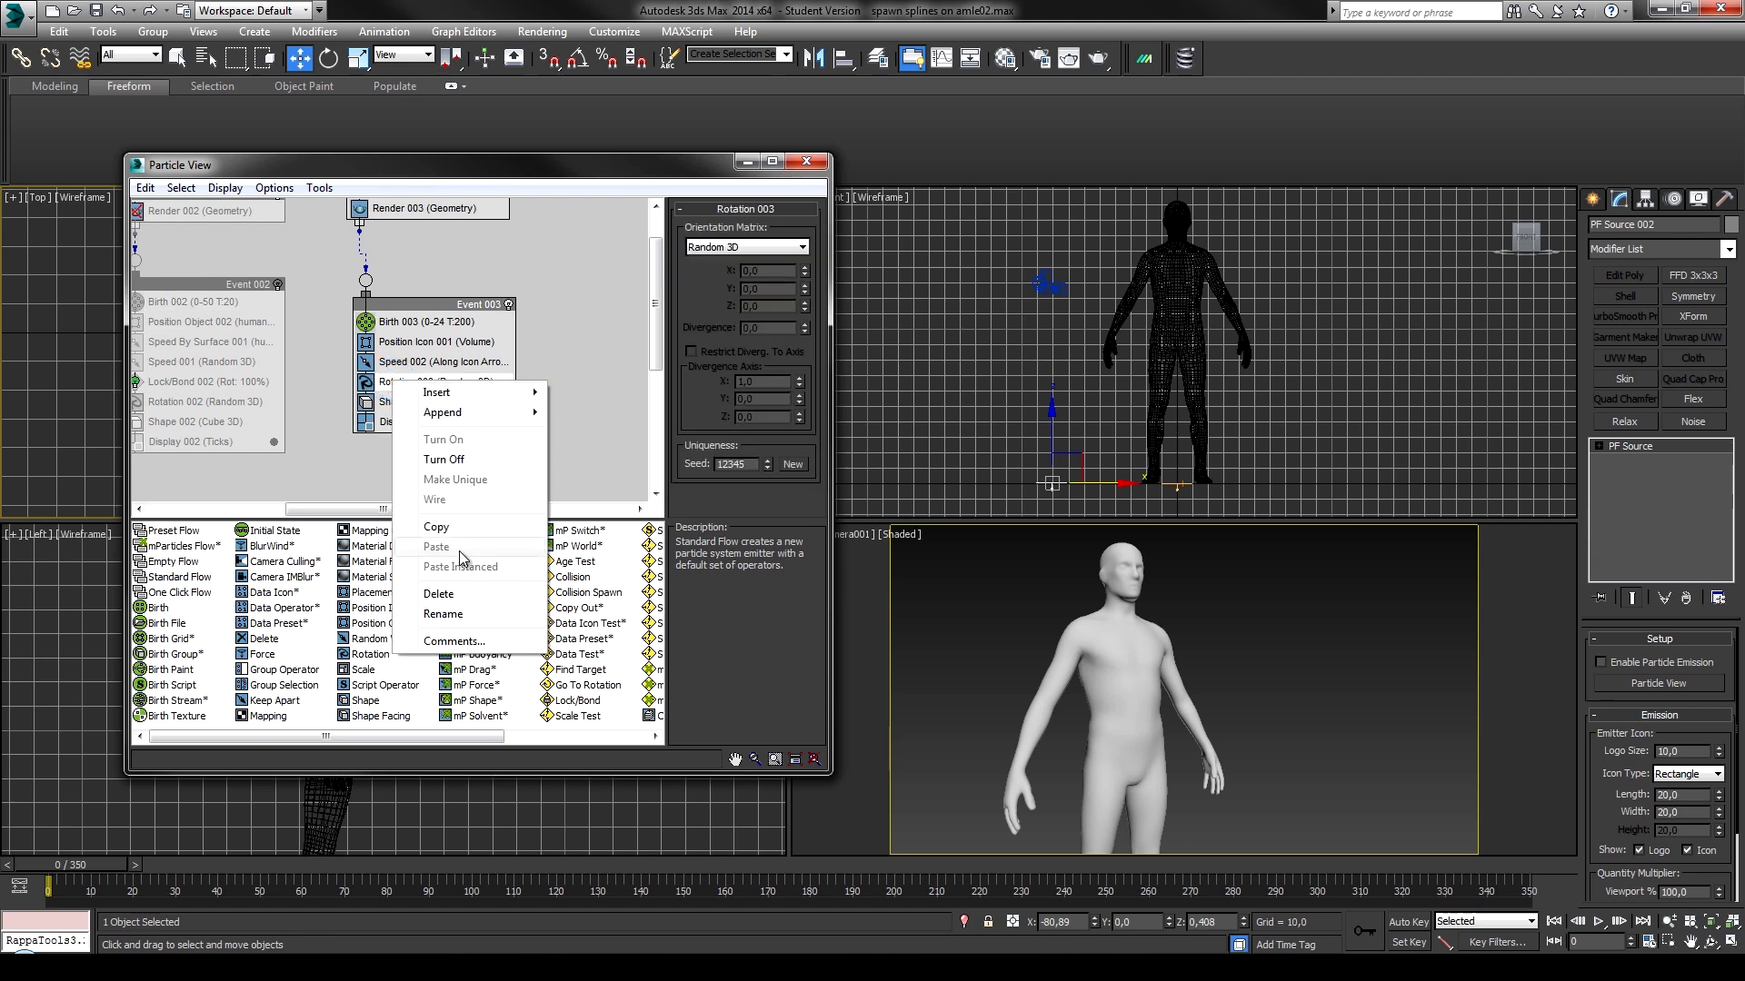
{"action": "left_click", "coordinate": [440, 595]}
{"action": "left_click", "coordinate": [416, 385]}
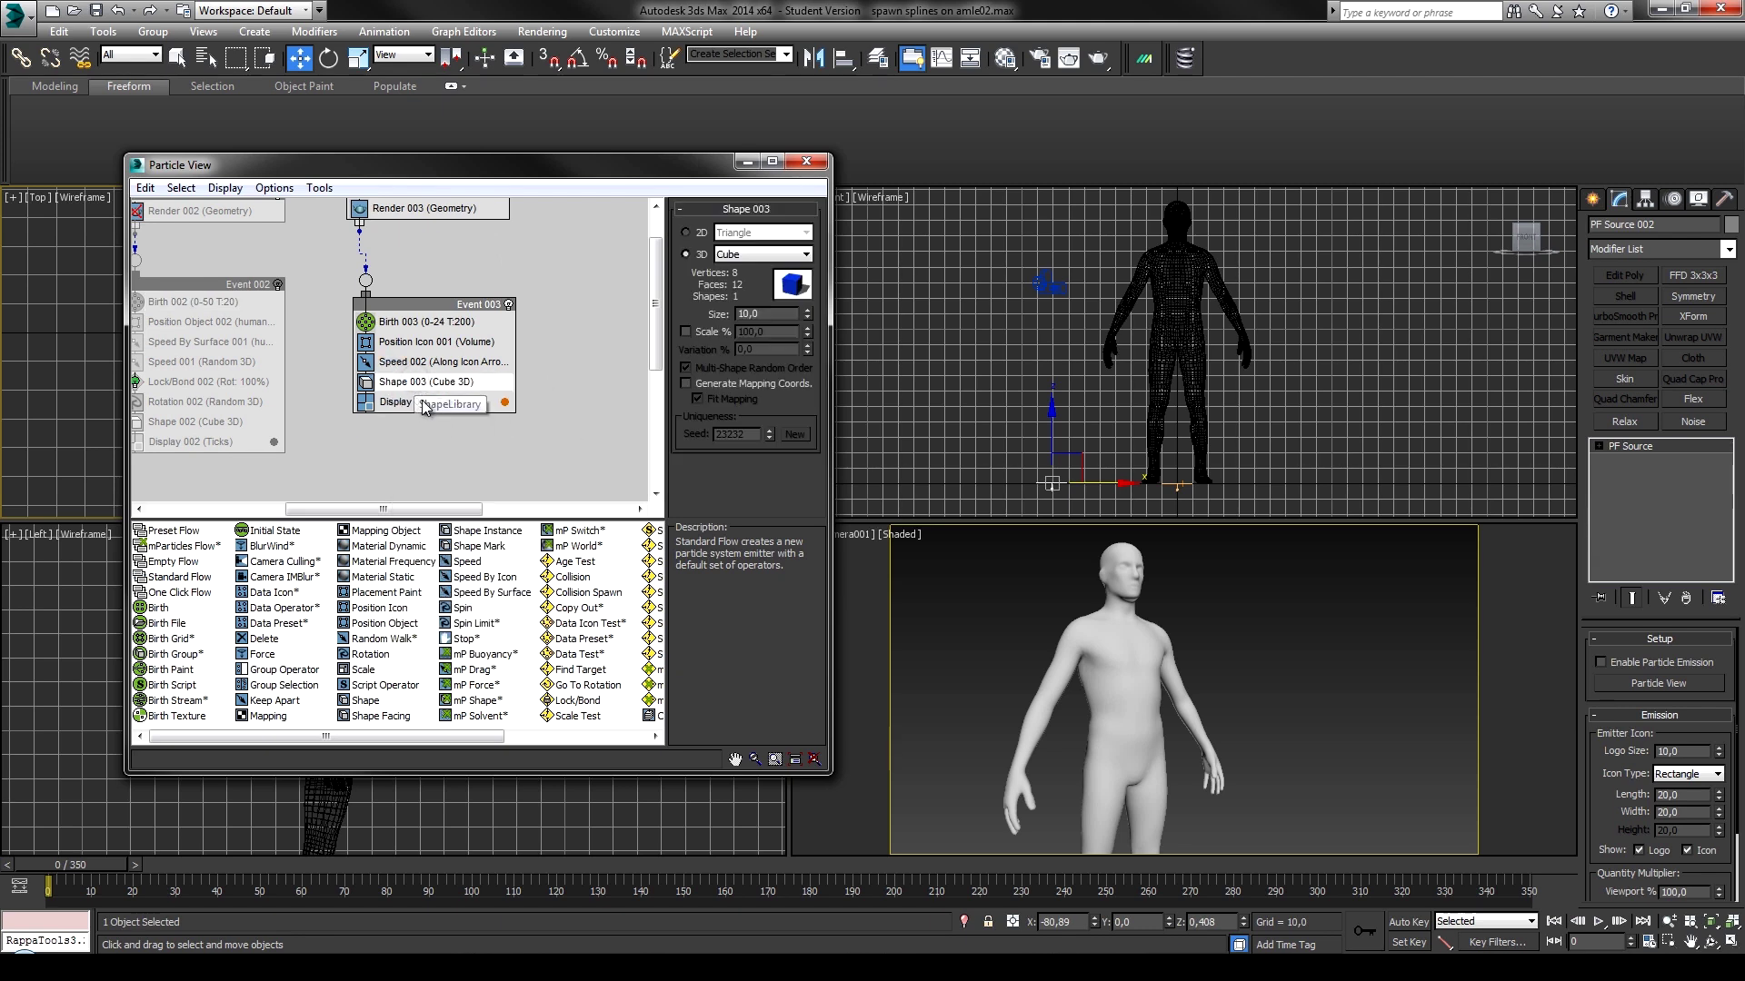
{"action": "right_click", "coordinate": [422, 381]}
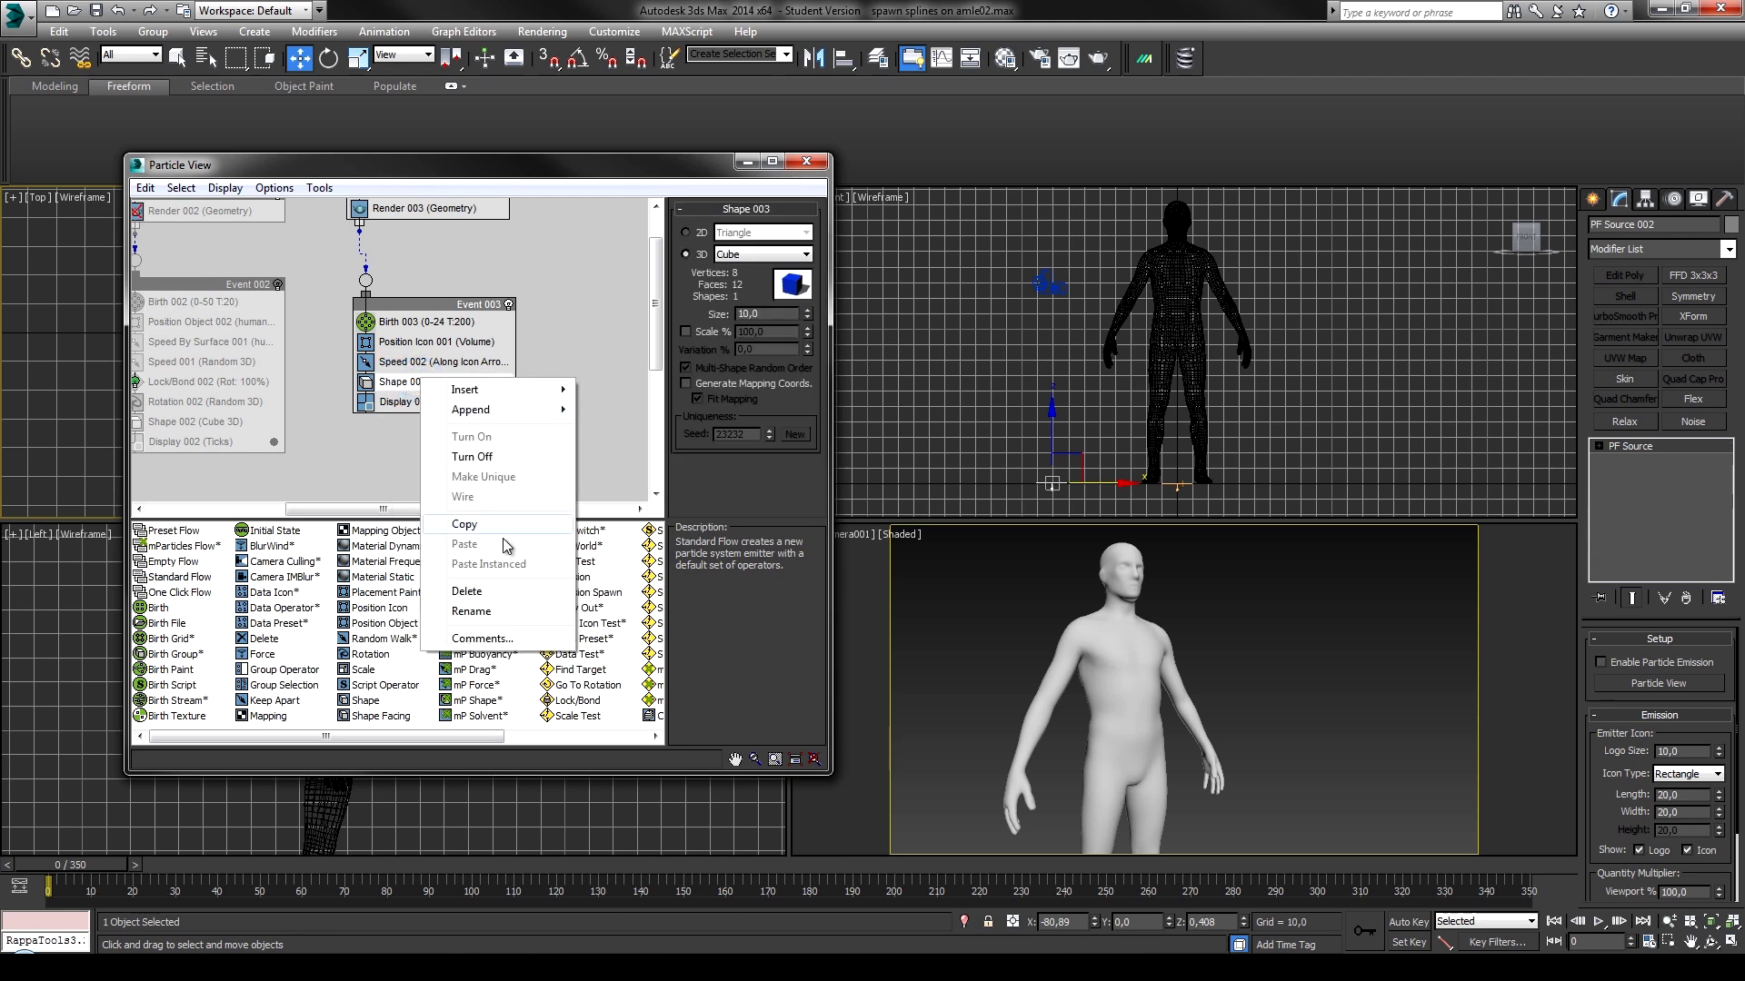
{"action": "left_click", "coordinate": [498, 589]}
Replace Position Icon with Position Object using humanBody_1 as the emitter.
{"action": "left_click", "coordinate": [491, 329]}
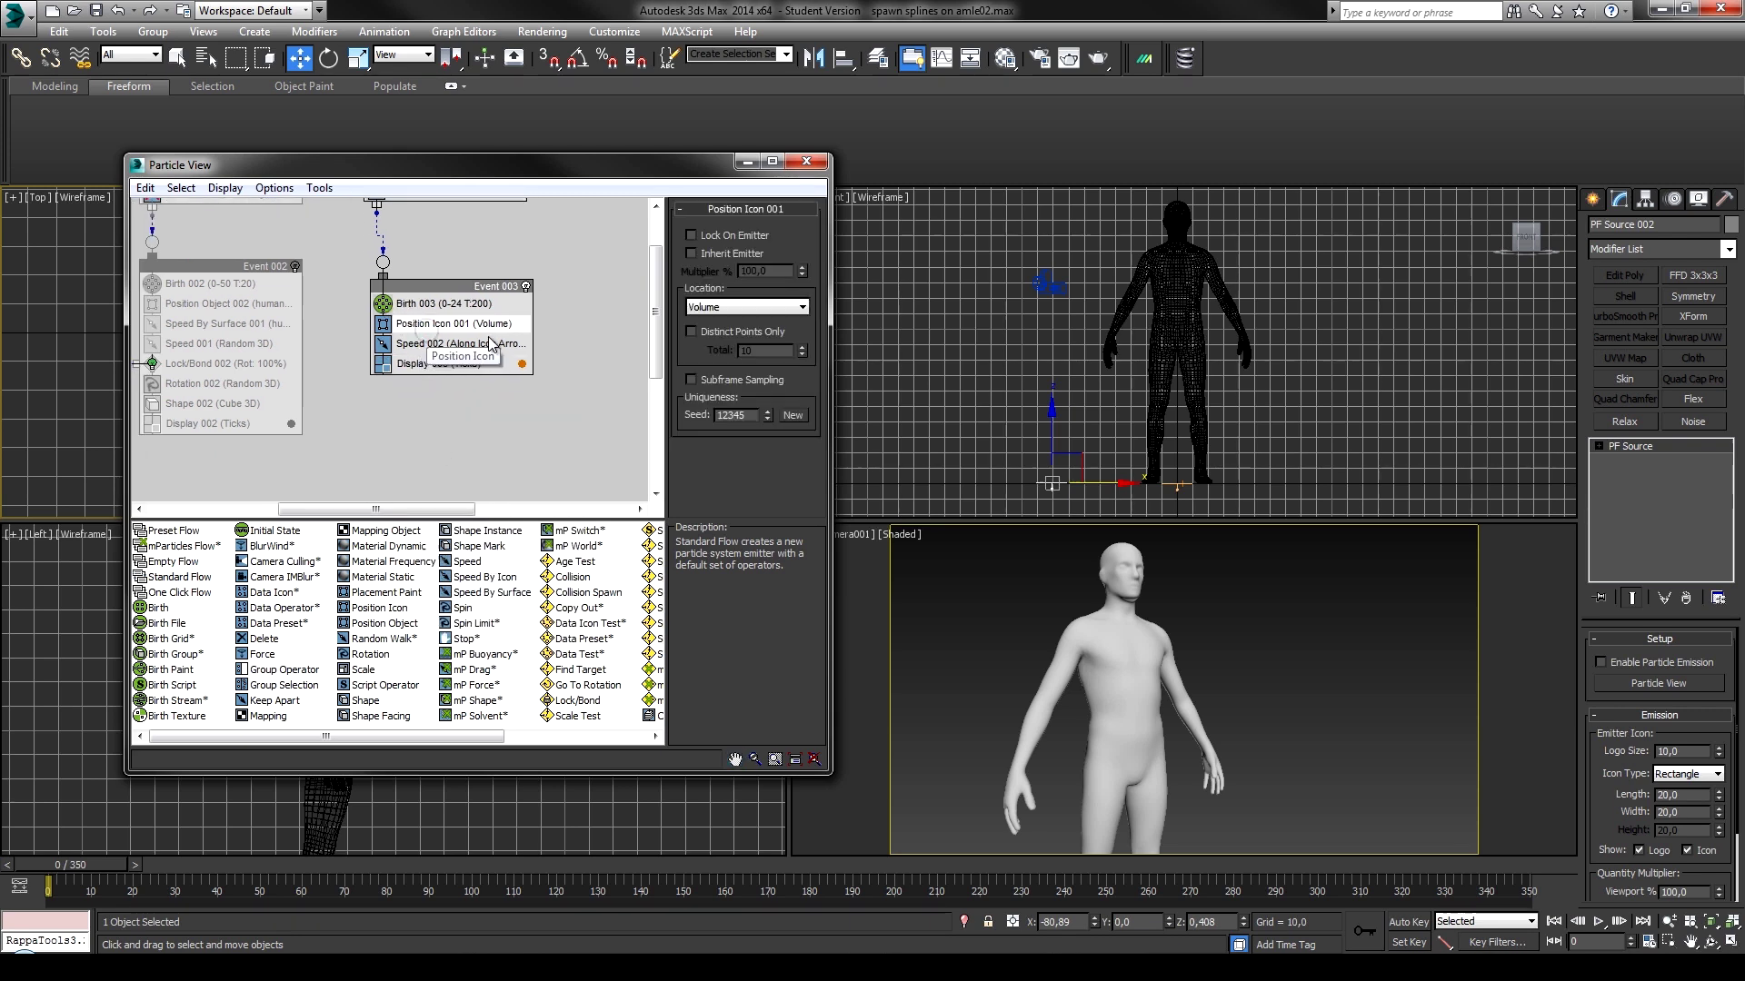
{"action": "left_click", "coordinate": [395, 298]}
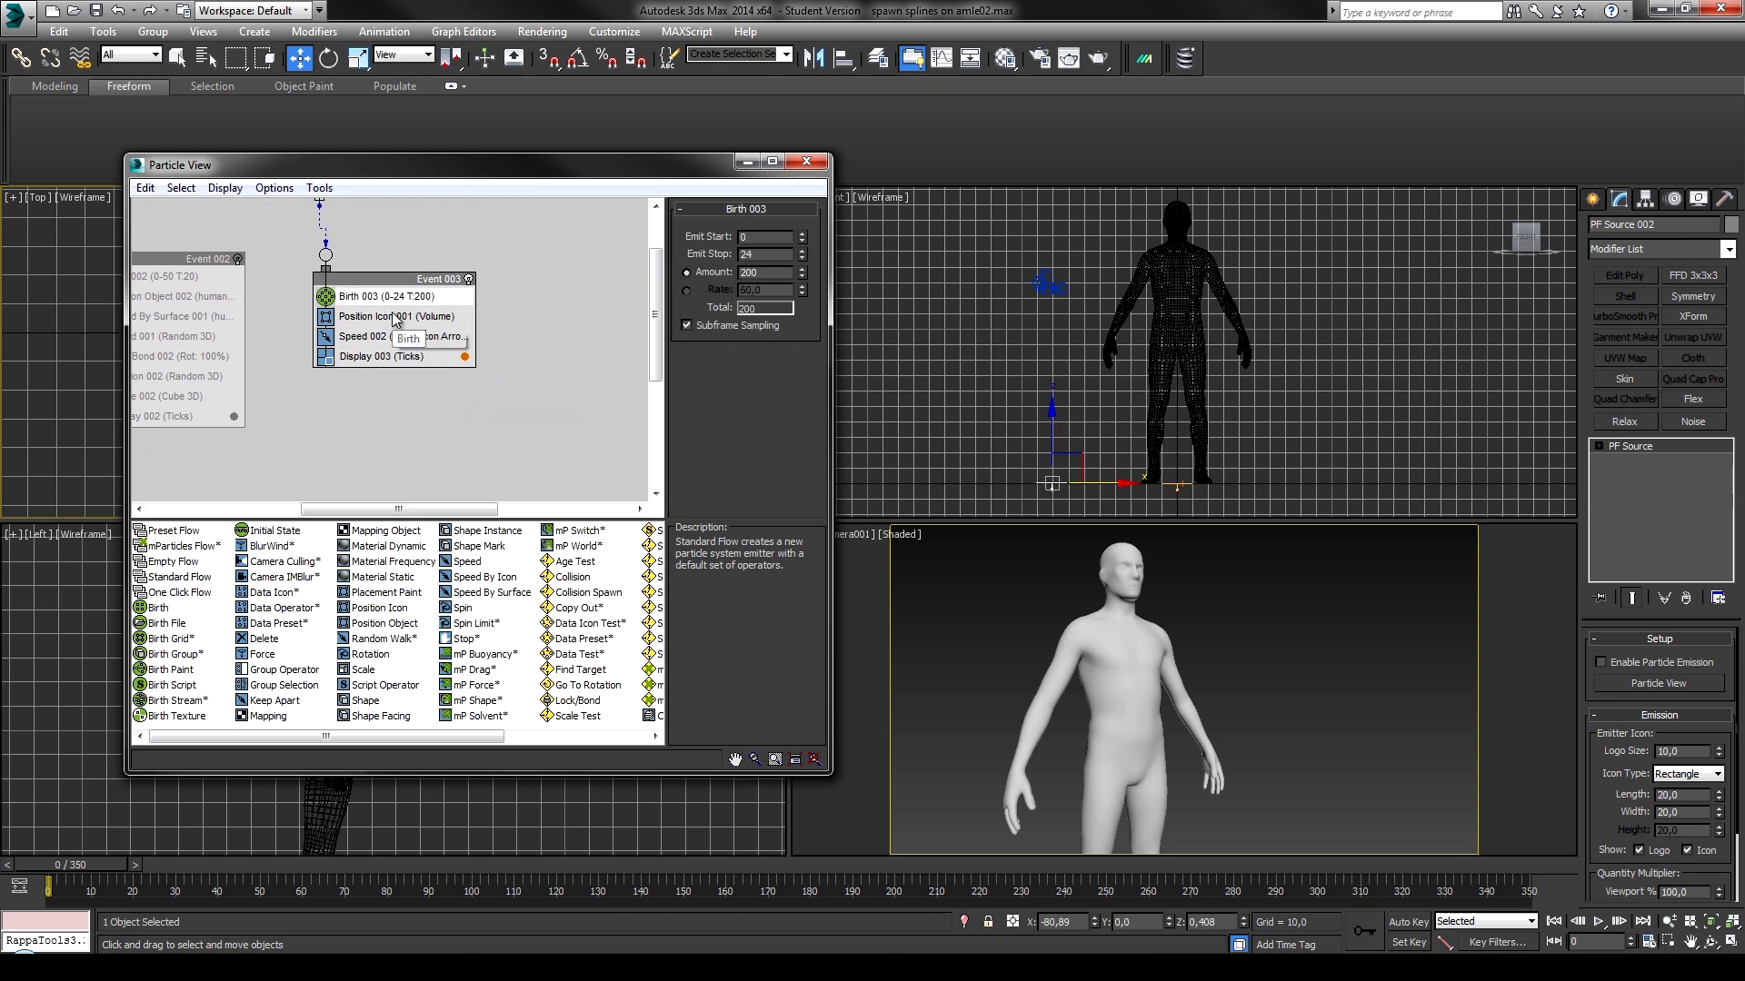
{"action": "left_click", "coordinate": [395, 318]}
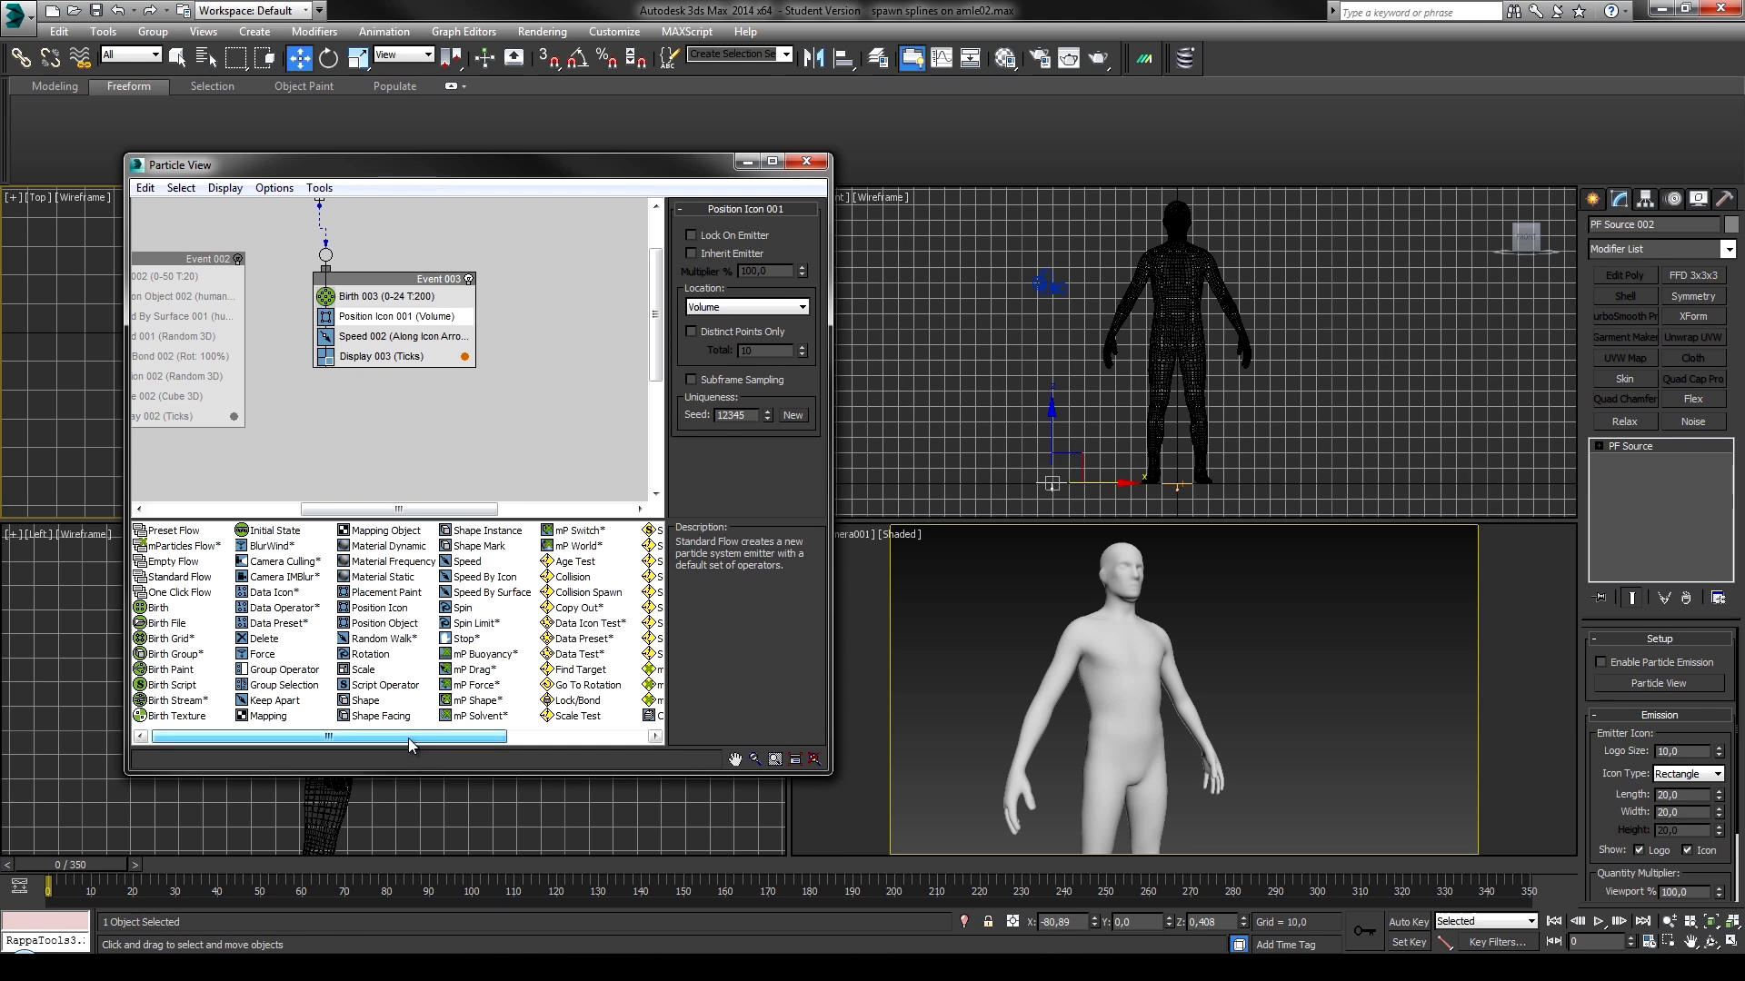
{"action": "left_click_drag", "start_coordinate": [384, 623], "coordinate": [446, 316]}
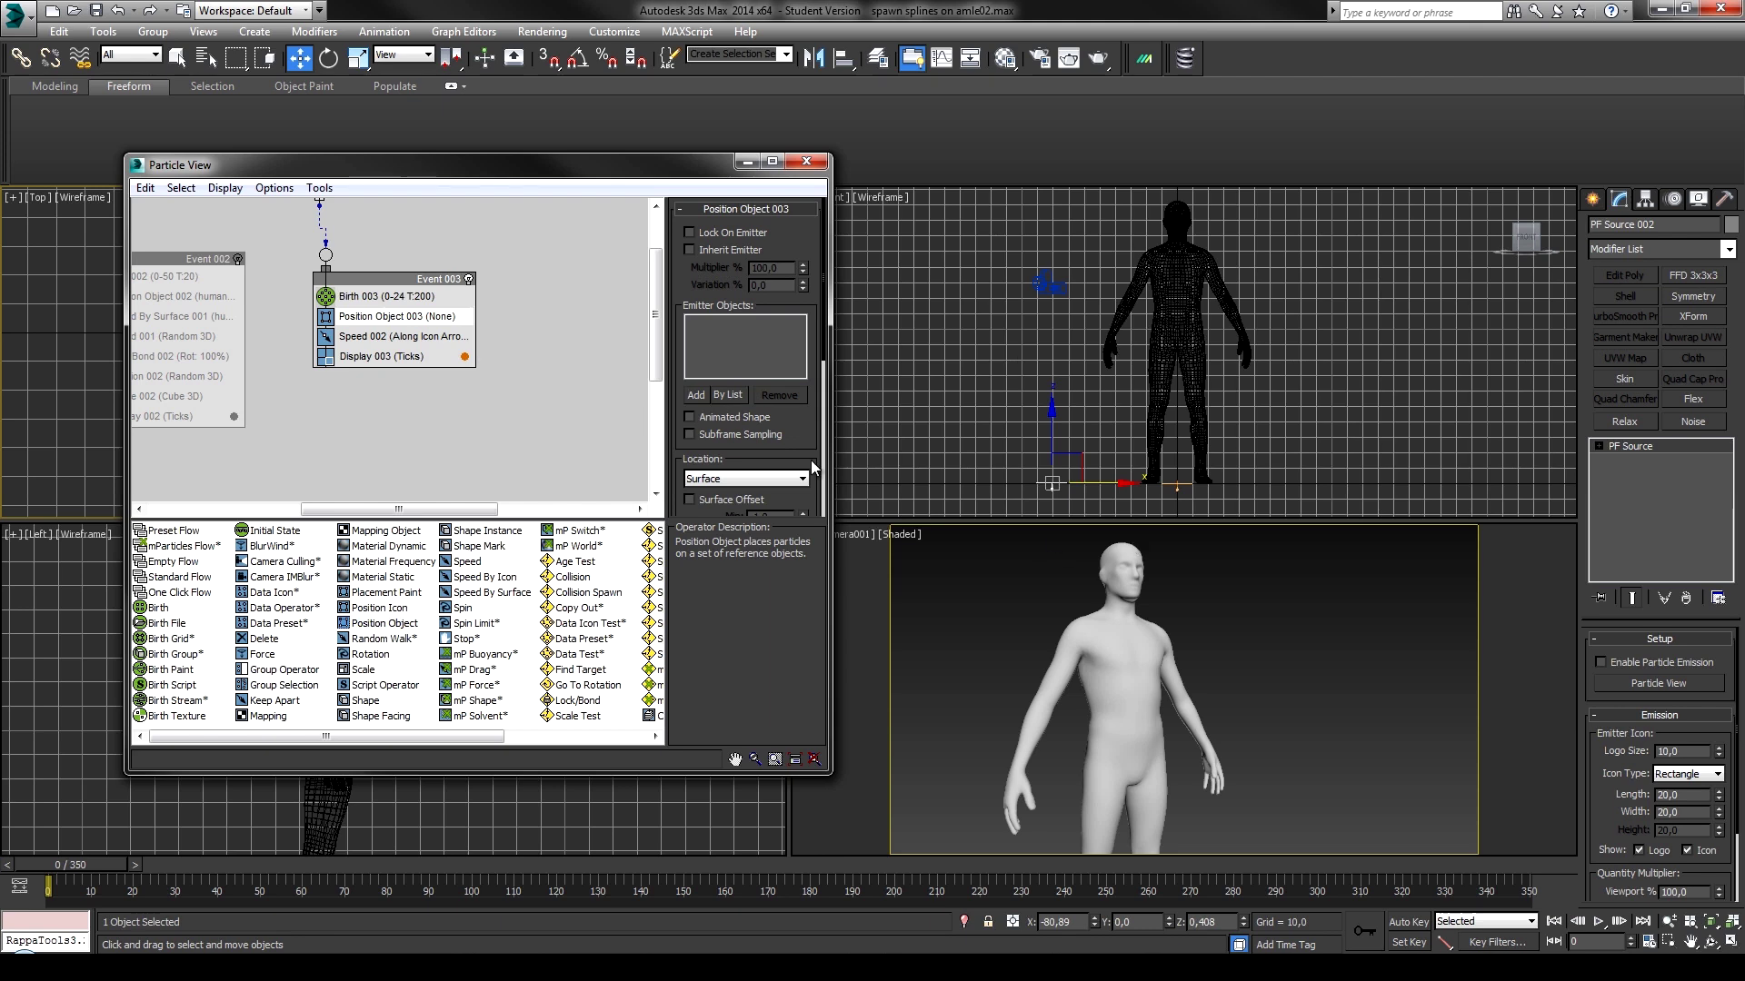
{"action": "left_click", "coordinate": [707, 394]}
{"action": "left_click", "coordinate": [1136, 656]}
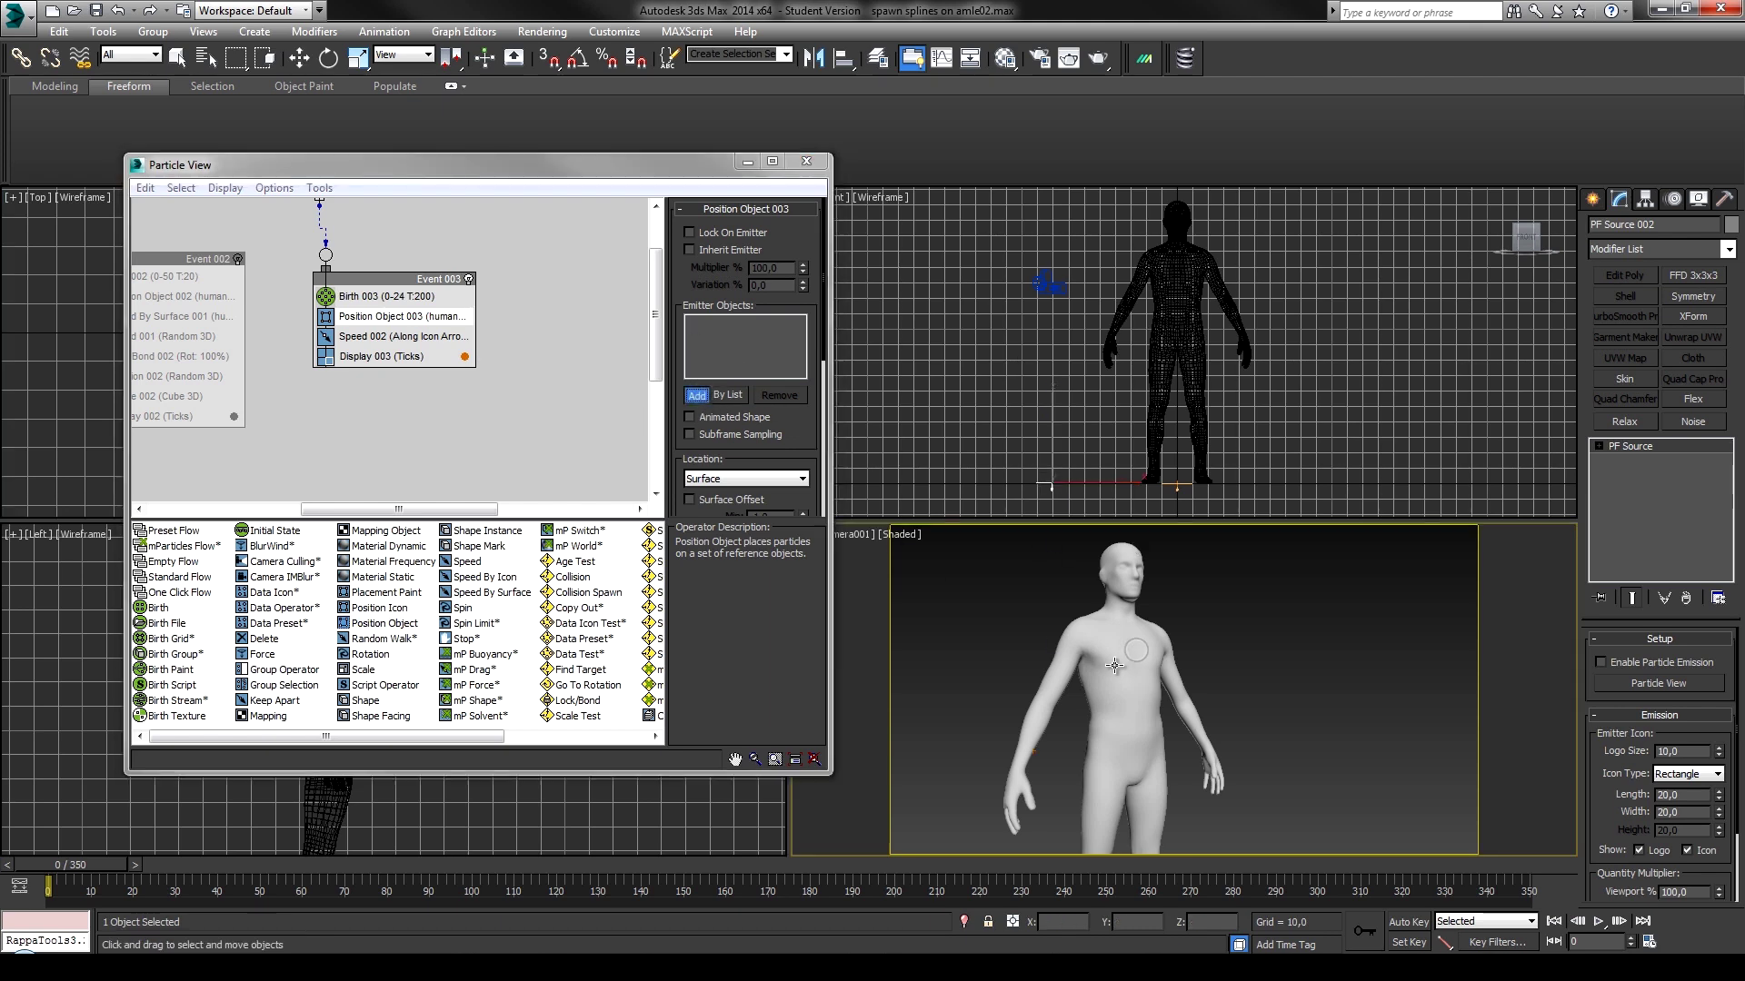
{"action": "scroll", "coordinate": [787, 427], "scroll_direction": "down", "scroll_amount": 3}
{"action": "scroll", "coordinate": [754, 450], "scroll_direction": "up", "scroll_amount": 3}
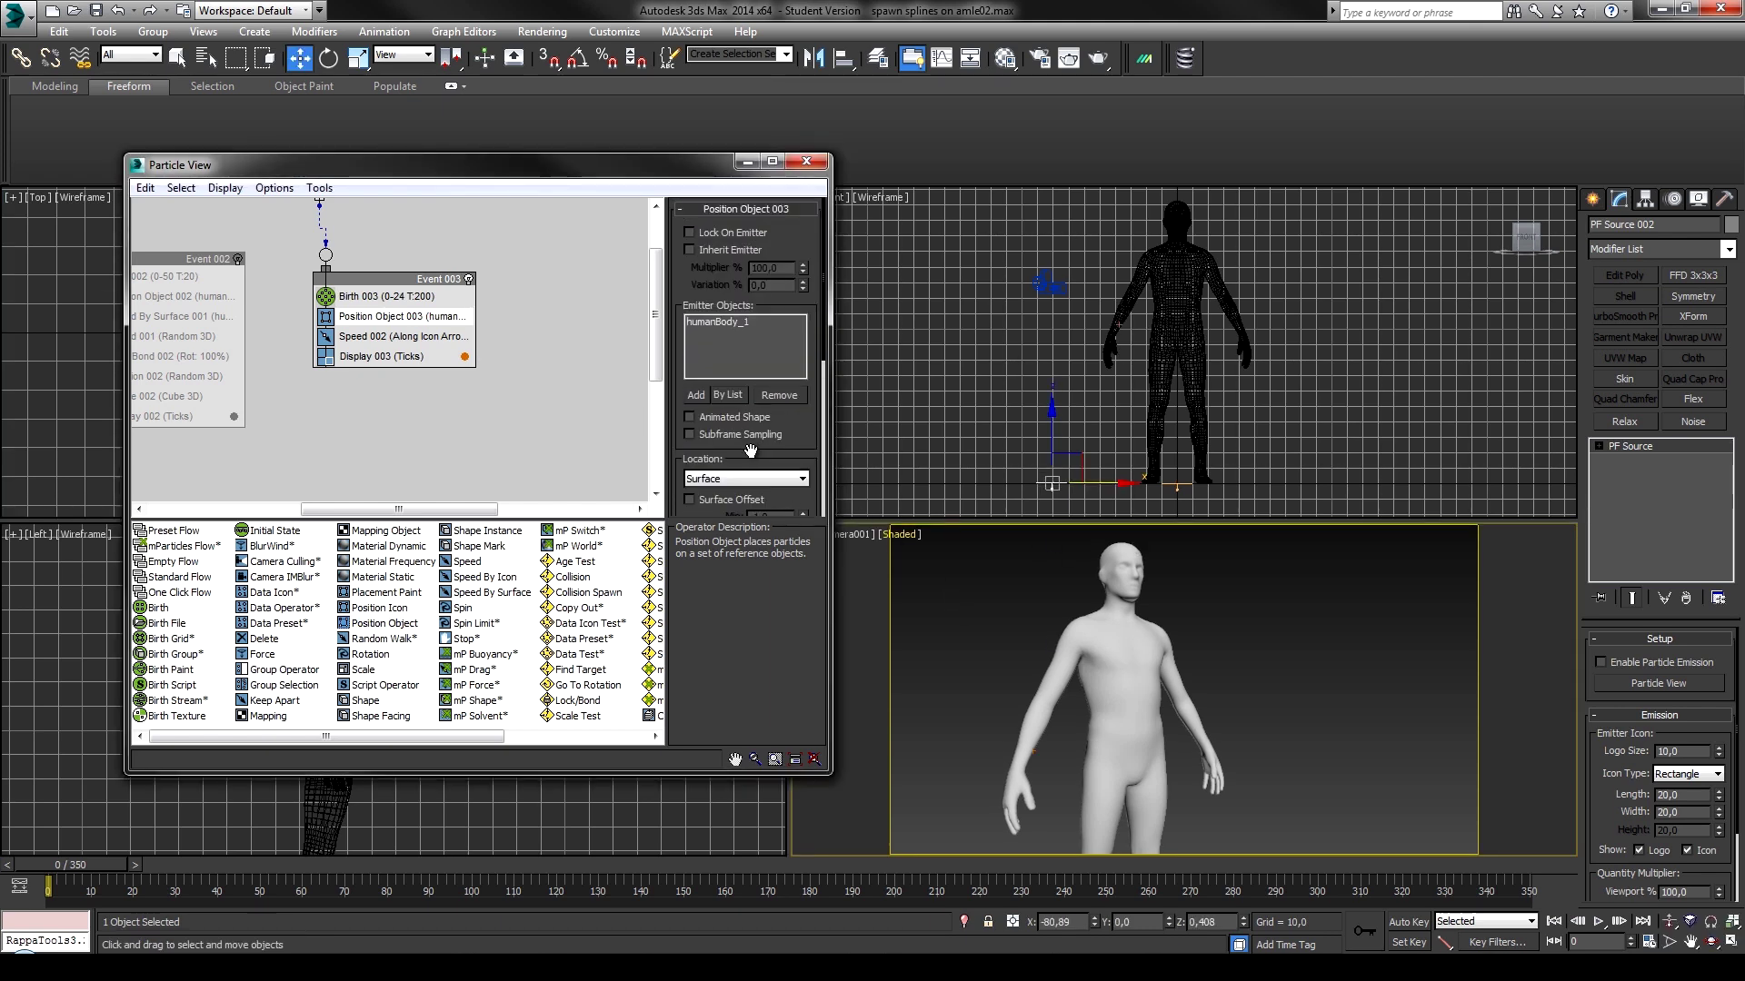
Set Event 003's speed to 15 with Random 3D direction.
{"action": "left_click", "coordinate": [396, 336]}
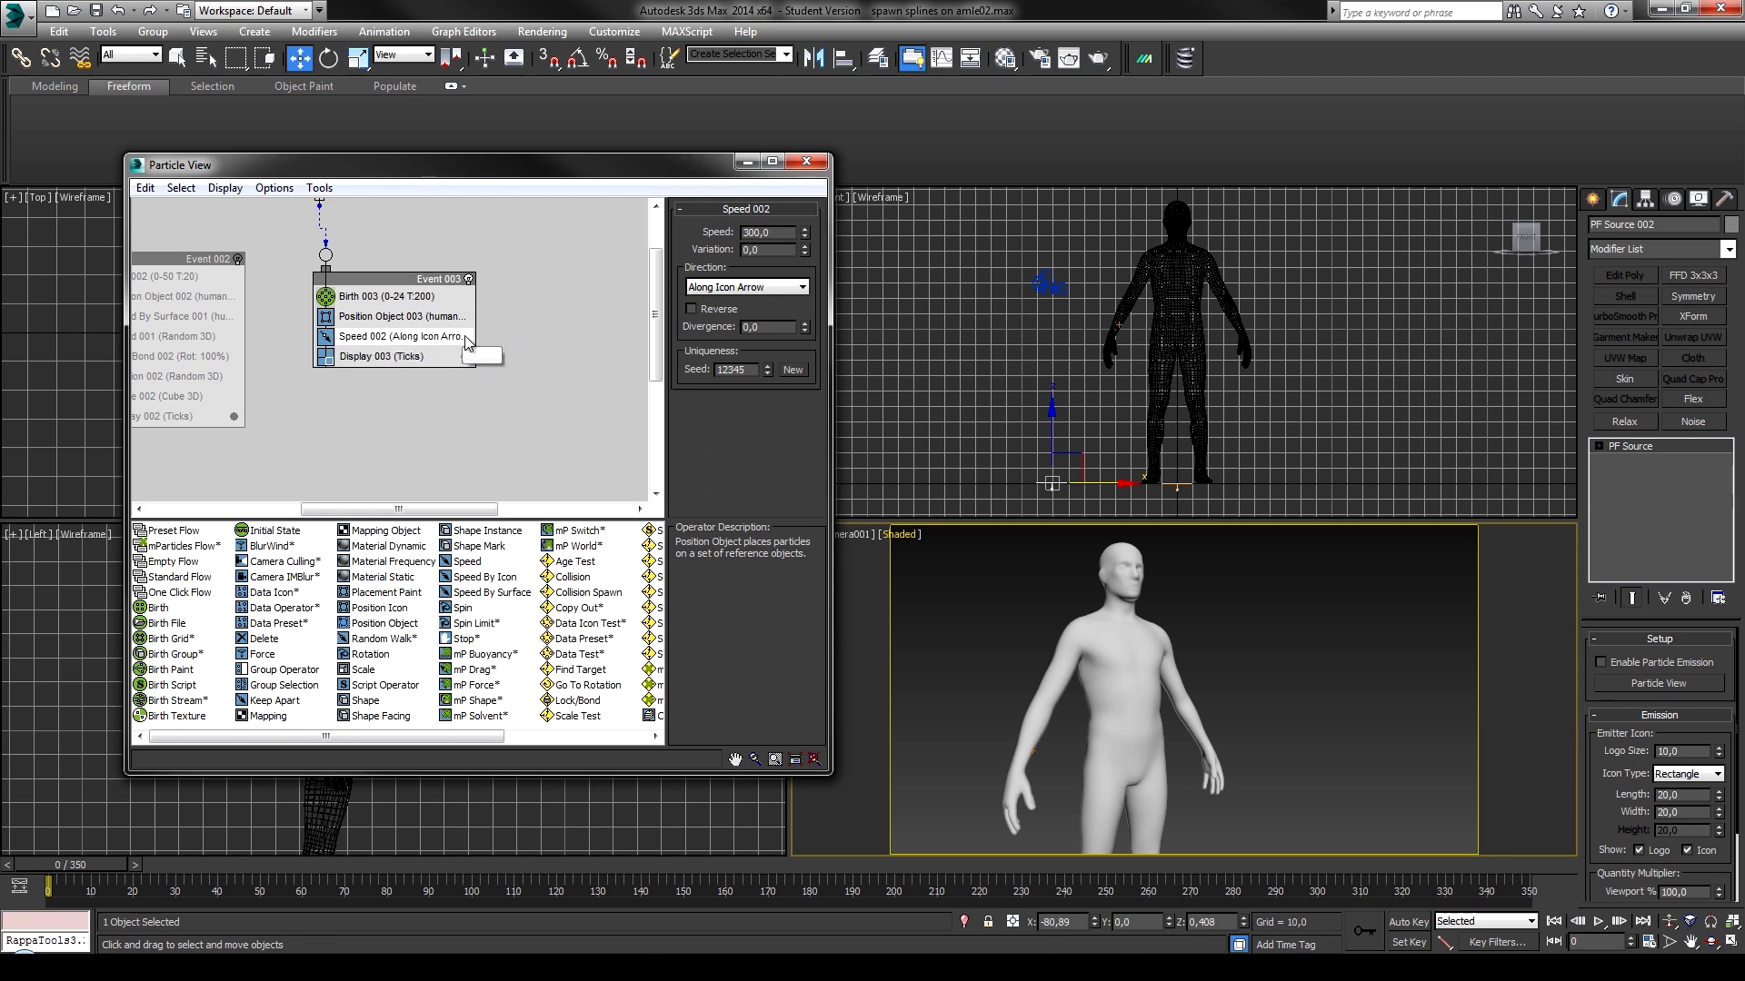
{"action": "left_click", "coordinate": [734, 338]}
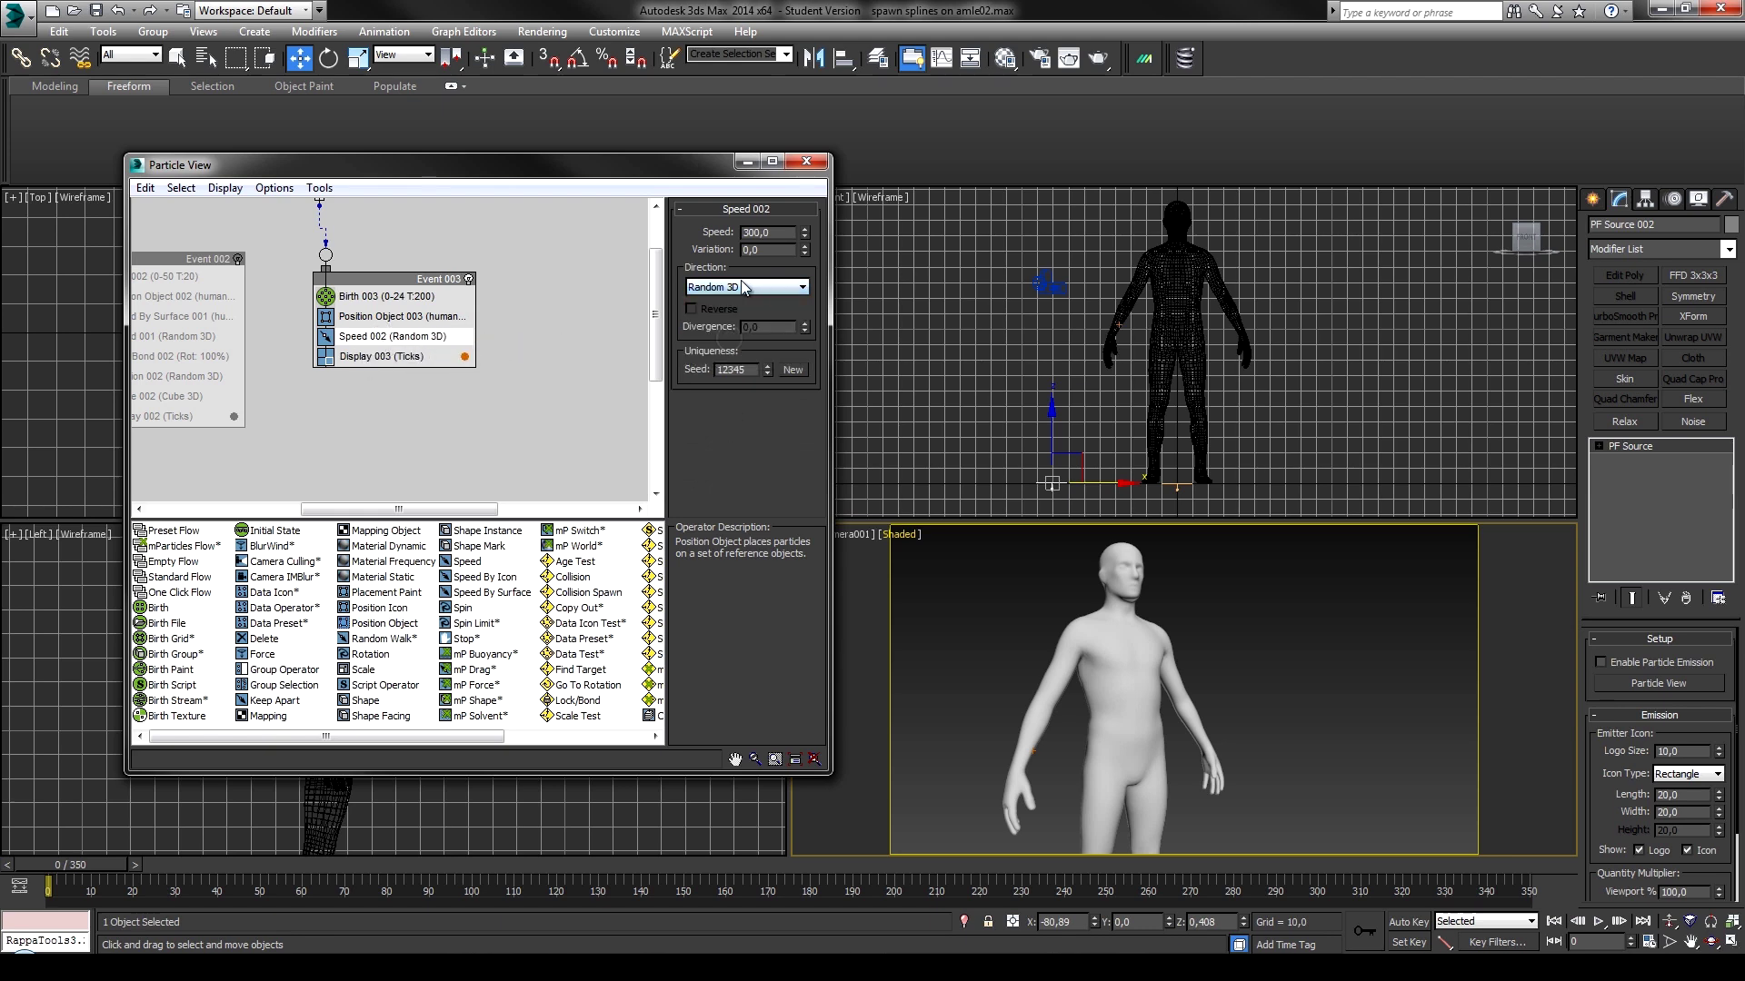
{"action": "type", "text": "215"}
{"action": "key", "text": "Return"}
{"action": "type", "text": "15"}
{"action": "key", "text": "Return"}
{"action": "left_click_drag", "start_coordinate": [572, 173], "coordinate": [676, 155]}
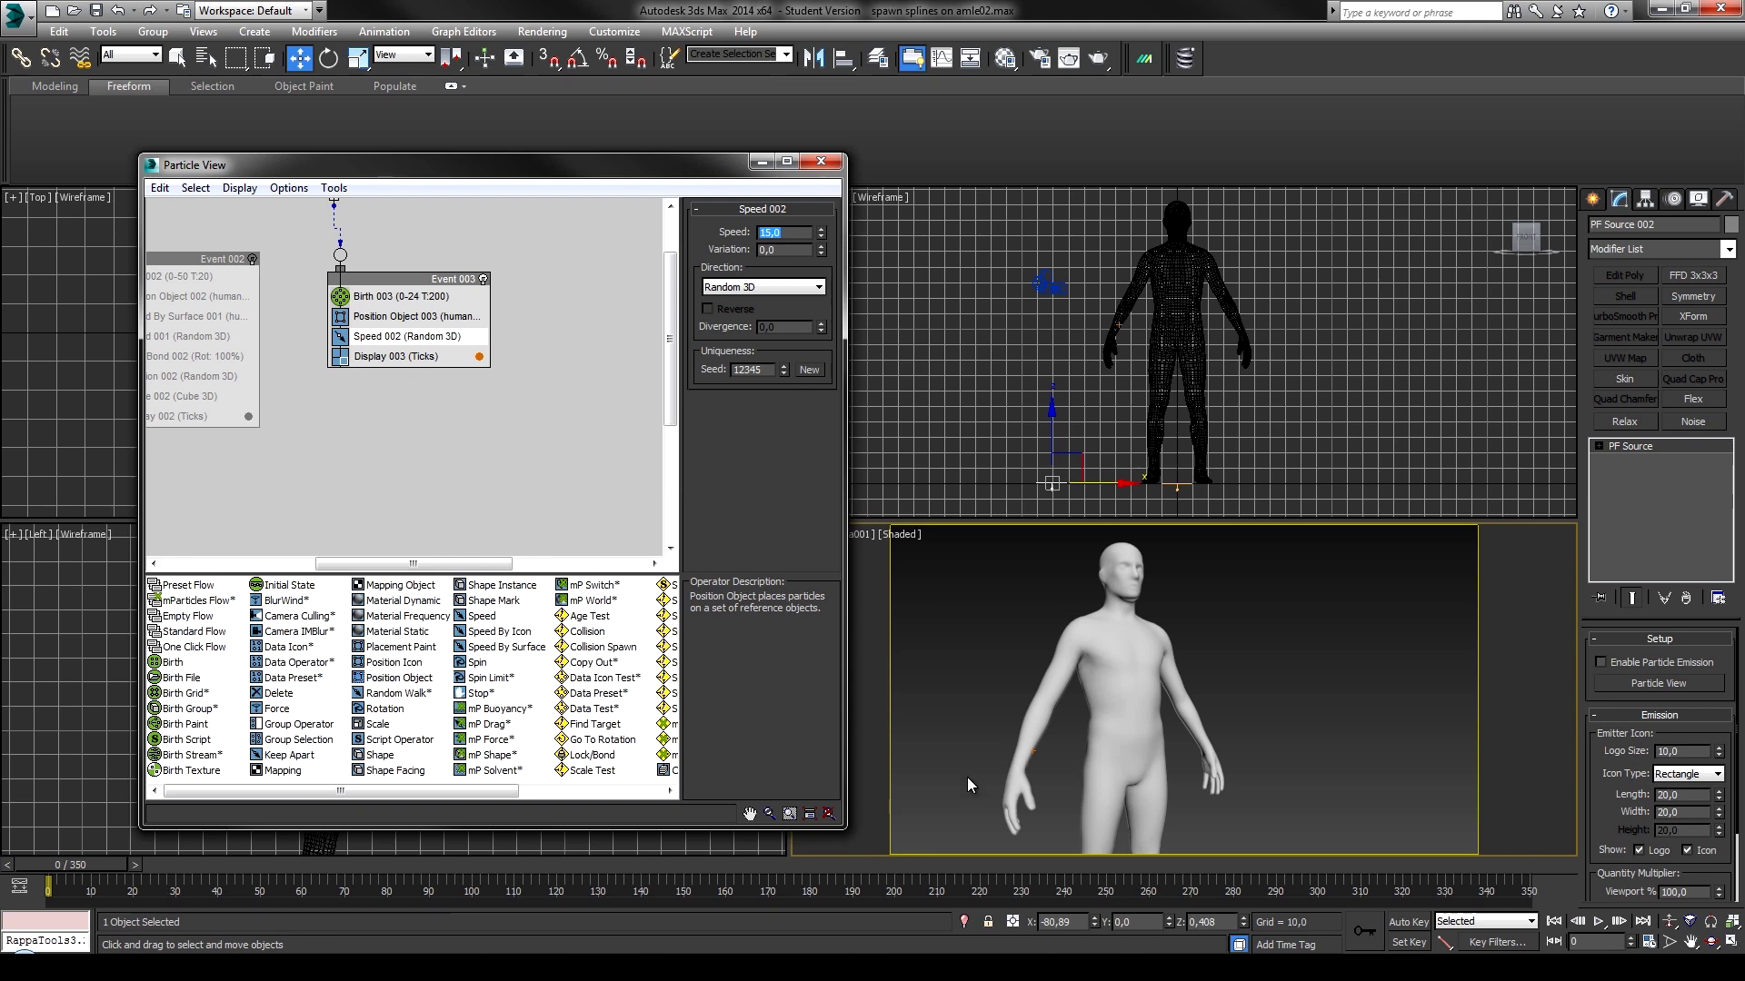
{"action": "left_click_drag", "start_coordinate": [490, 179], "coordinate": [470, 176]}
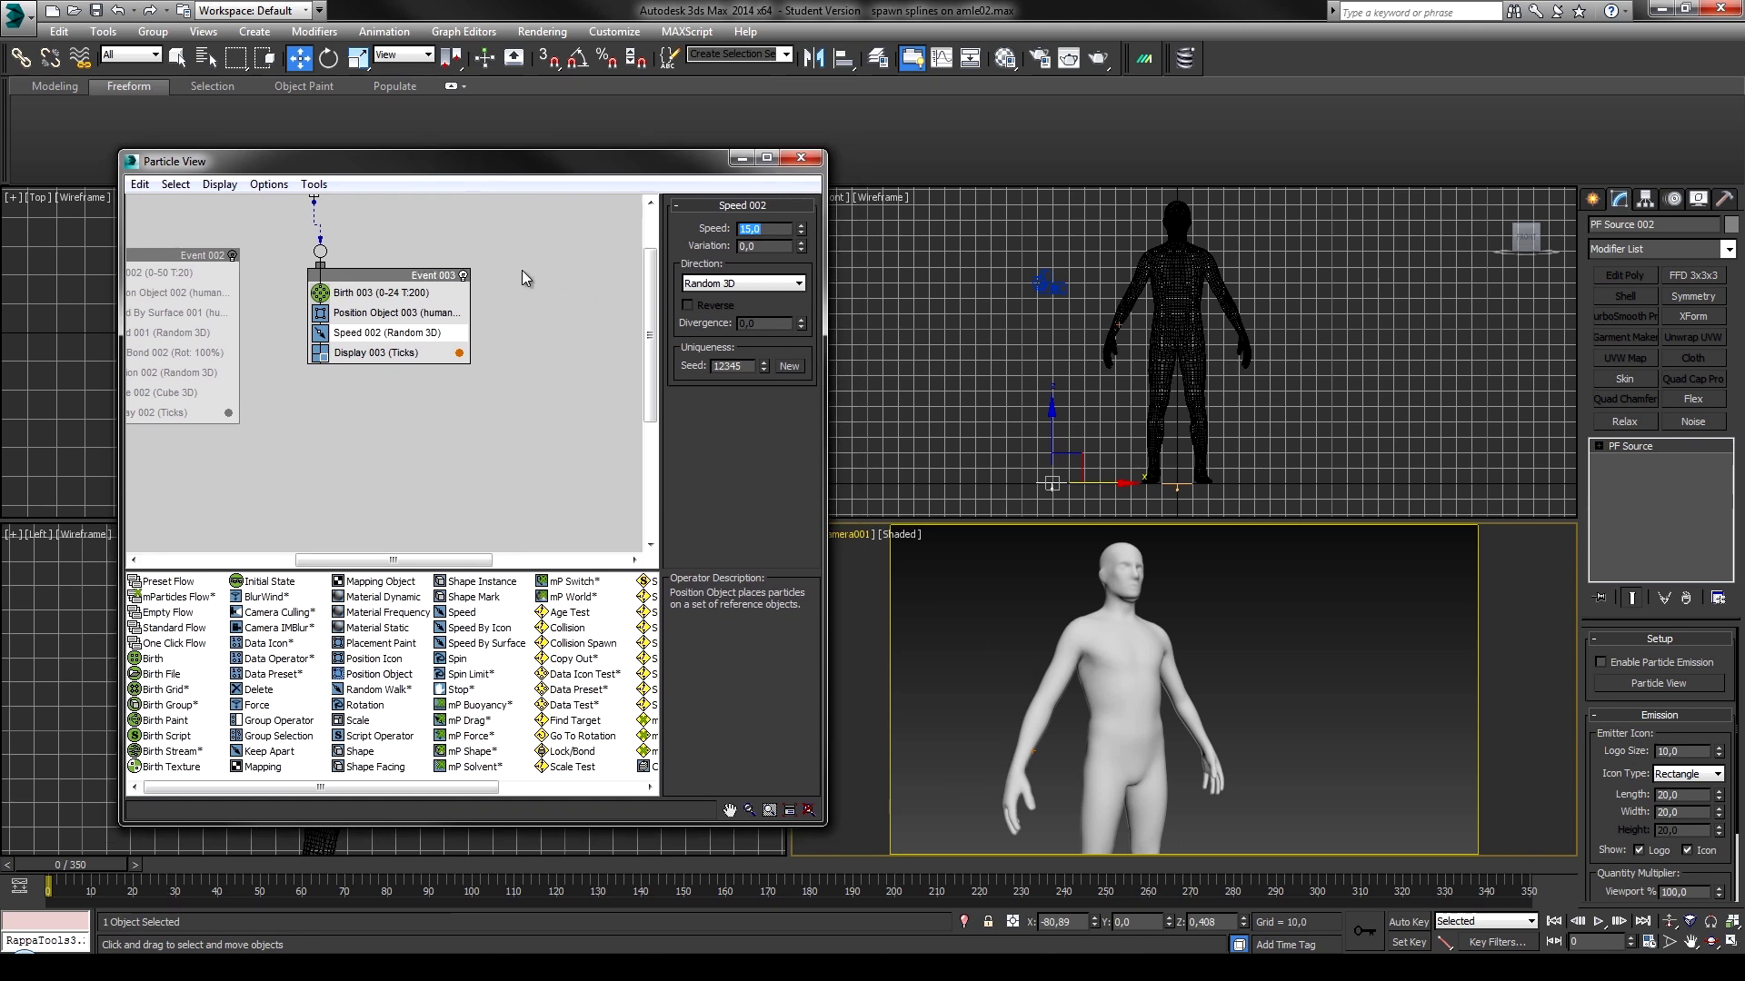
{"action": "mouse_move", "coordinate": [440, 401]}
{"action": "middle_mouse_down"}
{"action": "mouse_move", "coordinate": [479, 391]}
{"action": "mouse_move", "coordinate": [461, 406]}
{"action": "middle_mouse_up"}
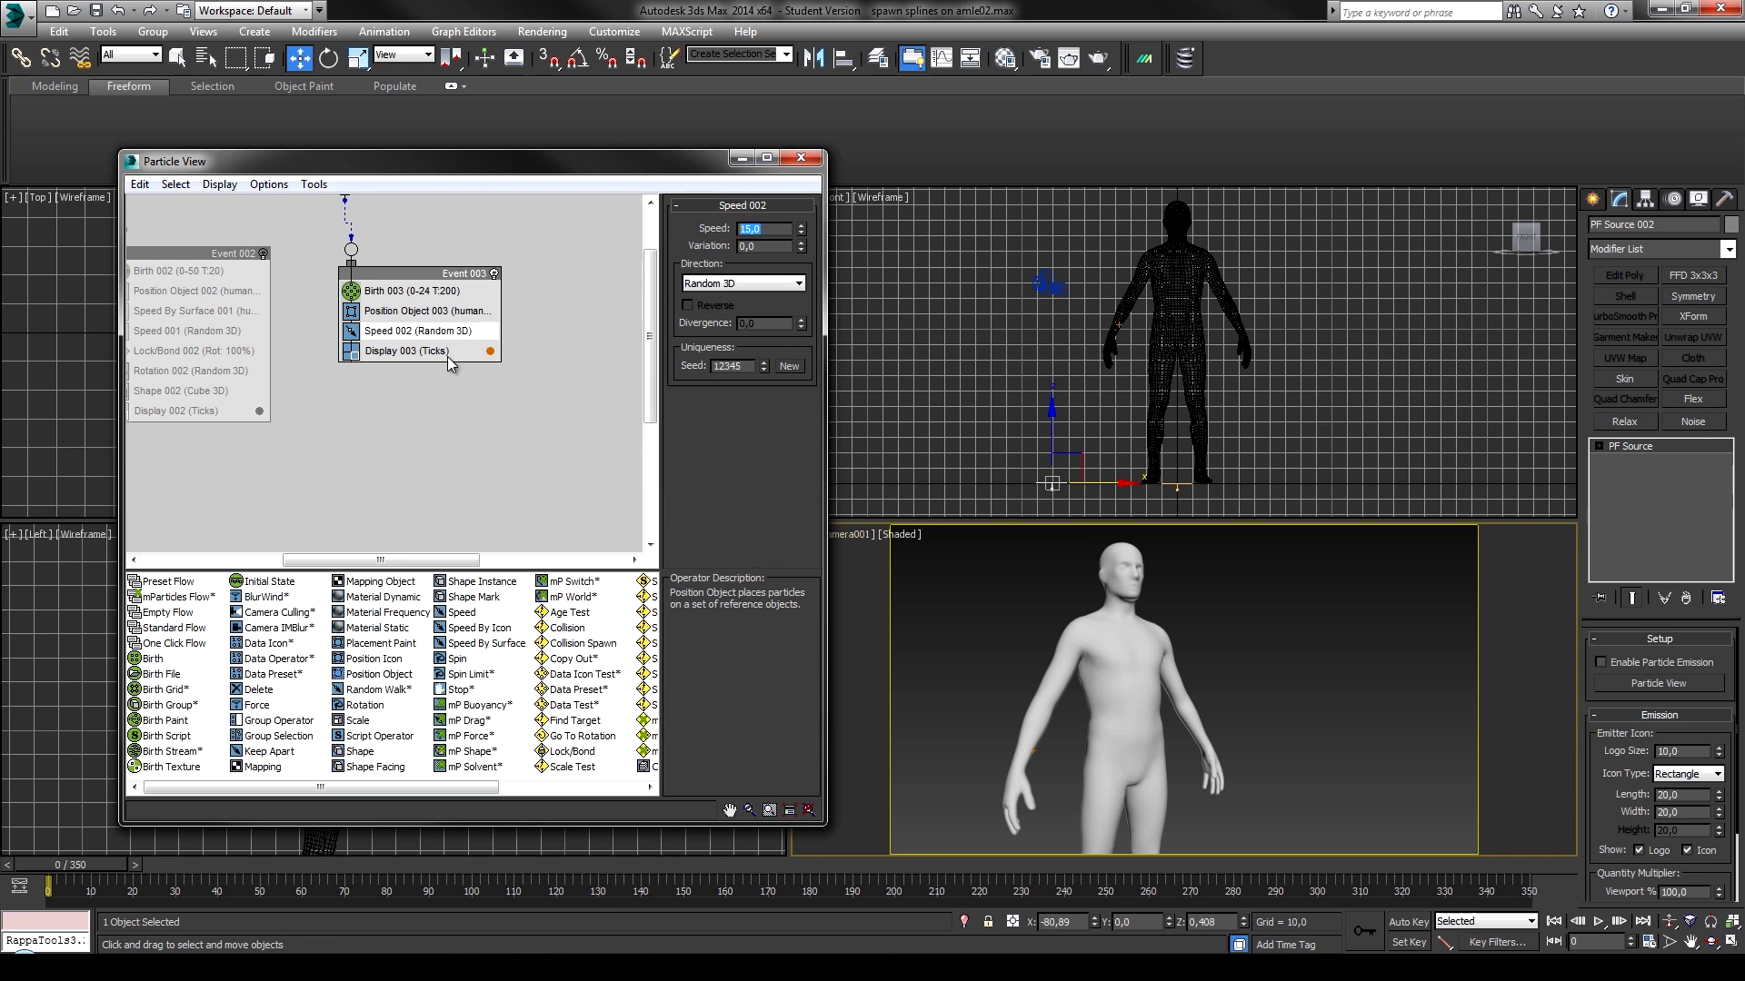
Add Lock/Bond to Event 003, locking to humanBody_1's surface with Restrict To Surface on.
{"action": "left_click_drag", "start_coordinate": [439, 787], "coordinate": [411, 360]}
{"action": "left_click", "coordinate": [413, 353]}
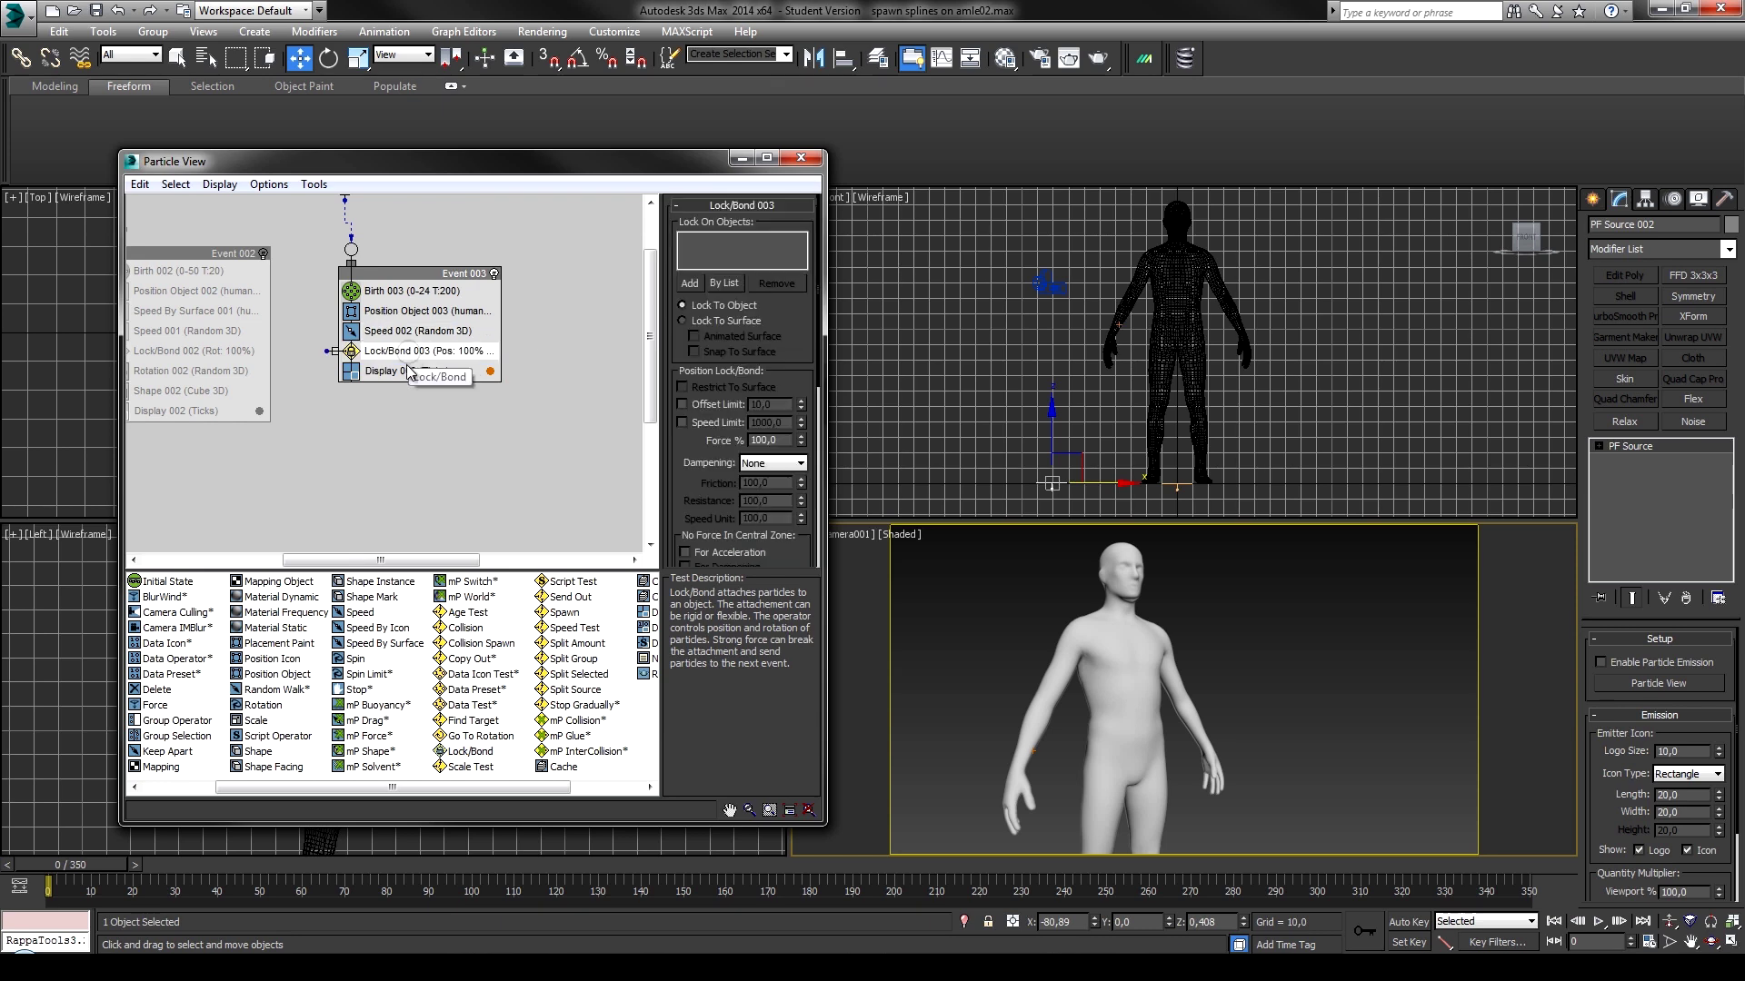
{"action": "left_click", "coordinate": [690, 283]}
{"action": "left_click", "coordinate": [1106, 695]}
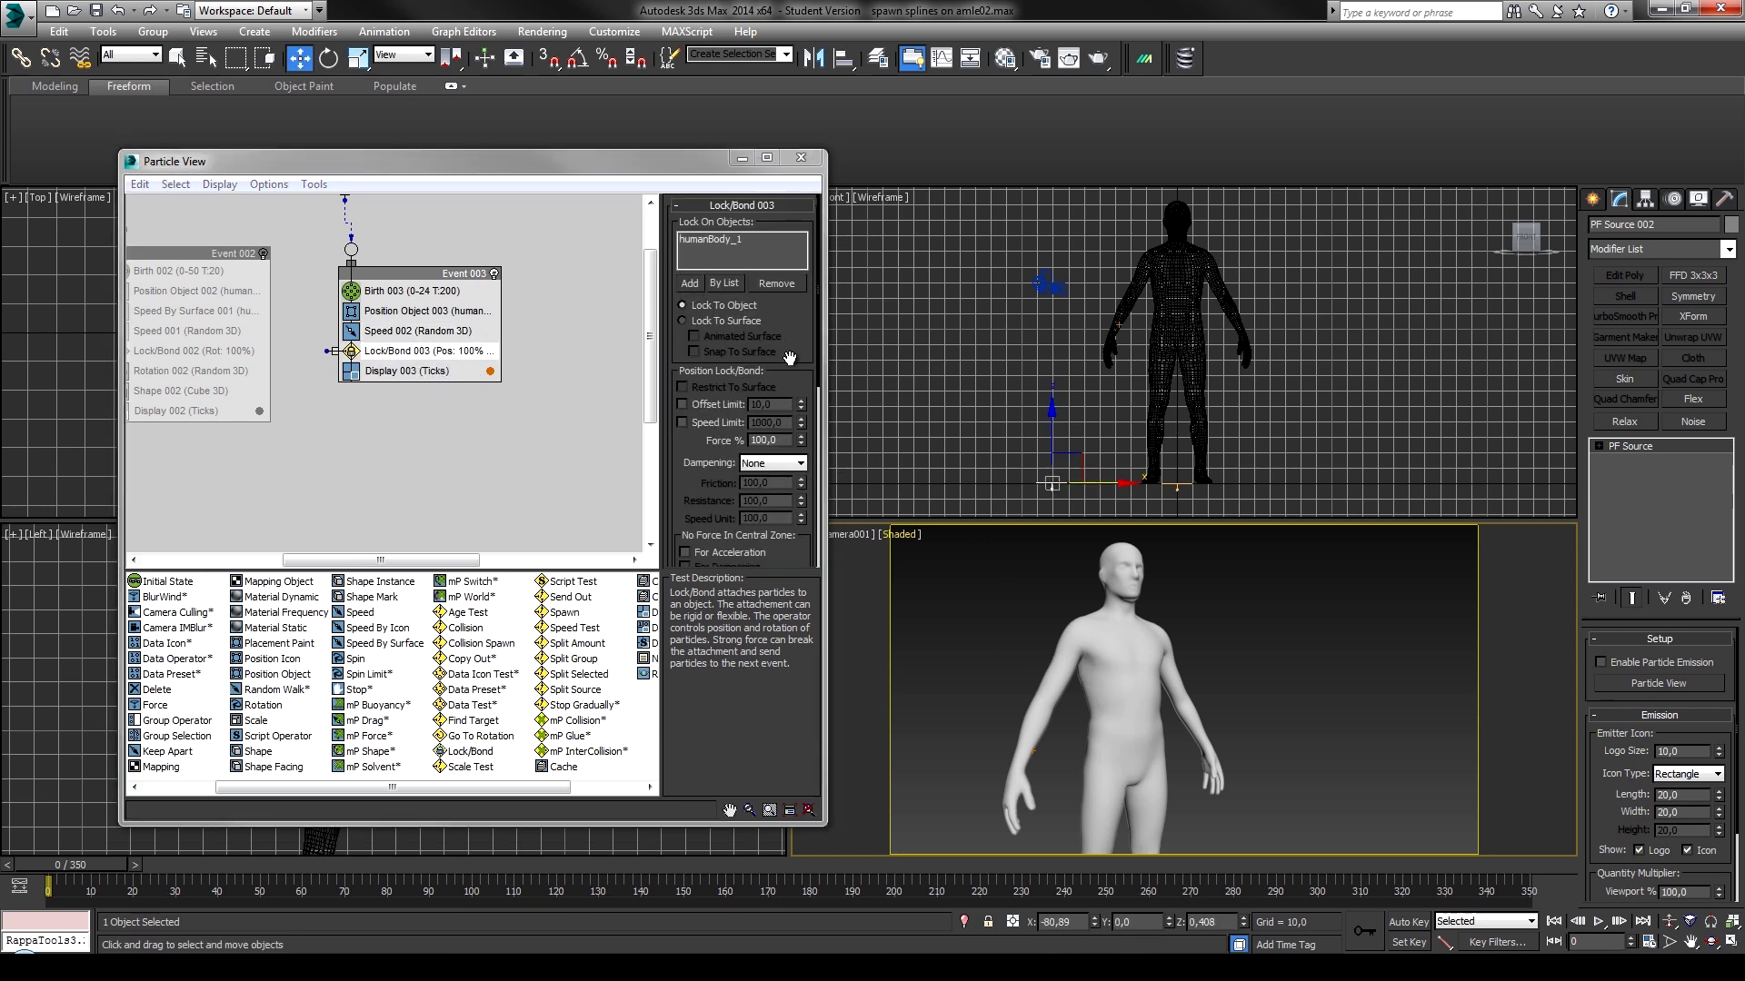
{"action": "left_click", "coordinate": [700, 320]}
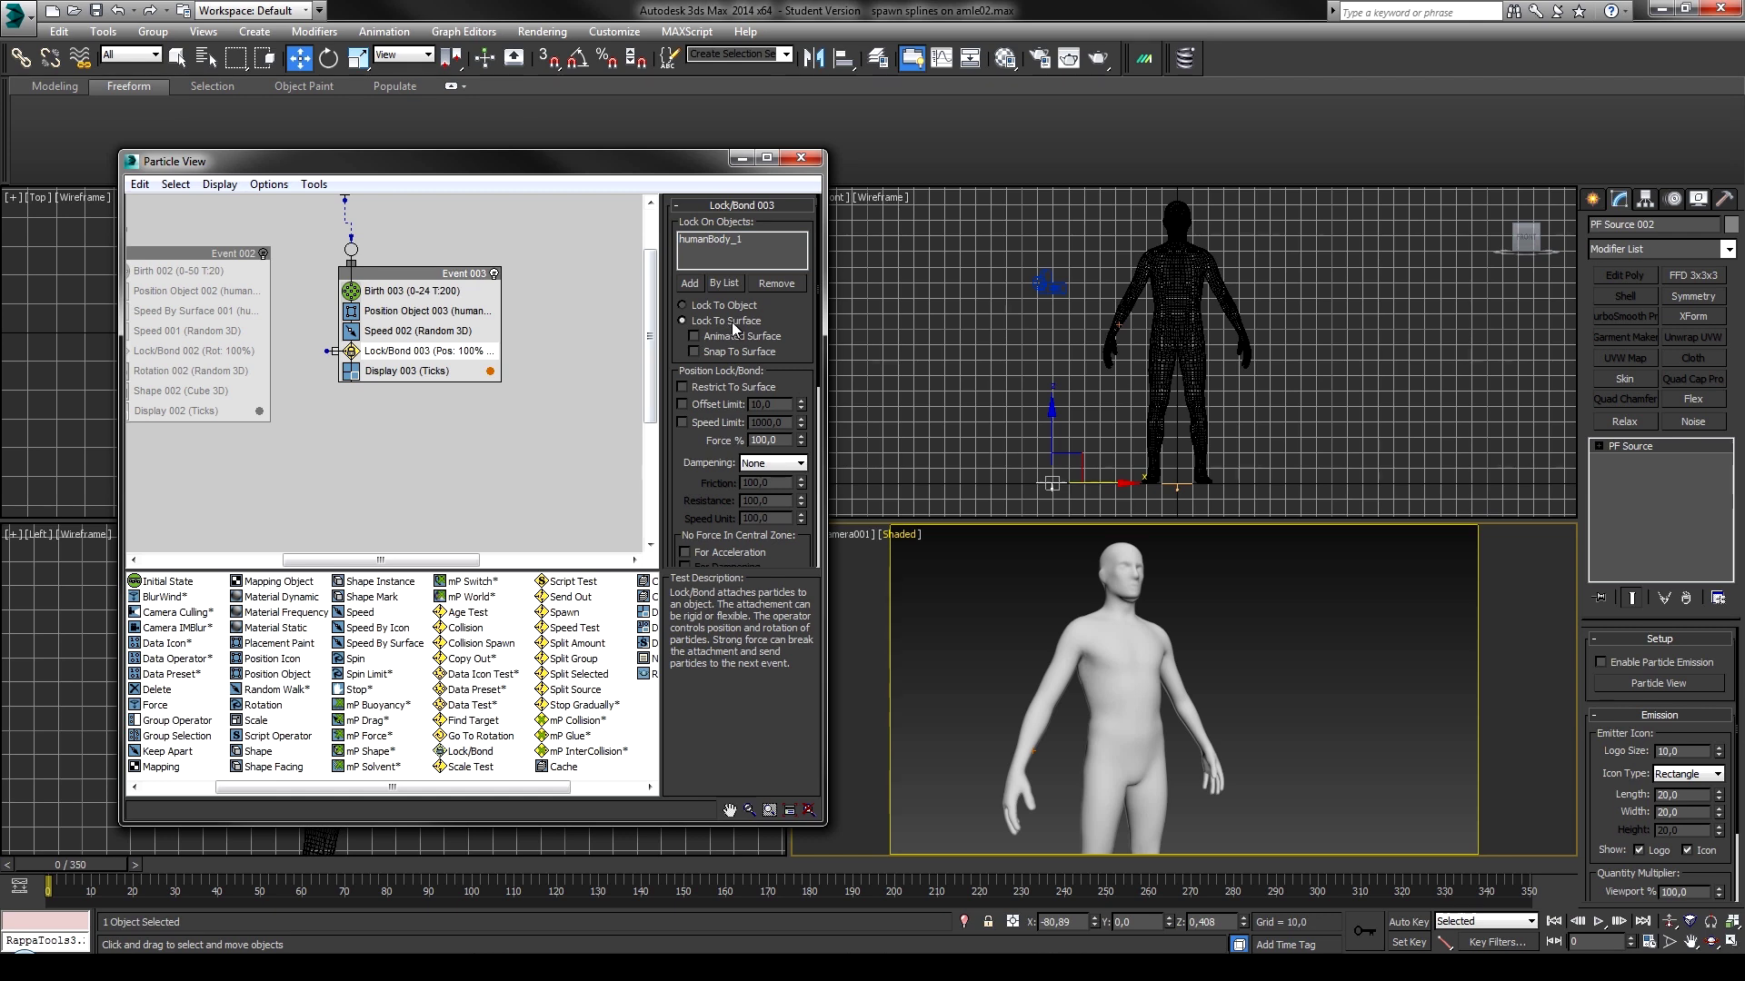
{"action": "left_click", "coordinate": [732, 393]}
{"action": "left_click", "coordinate": [437, 291]}
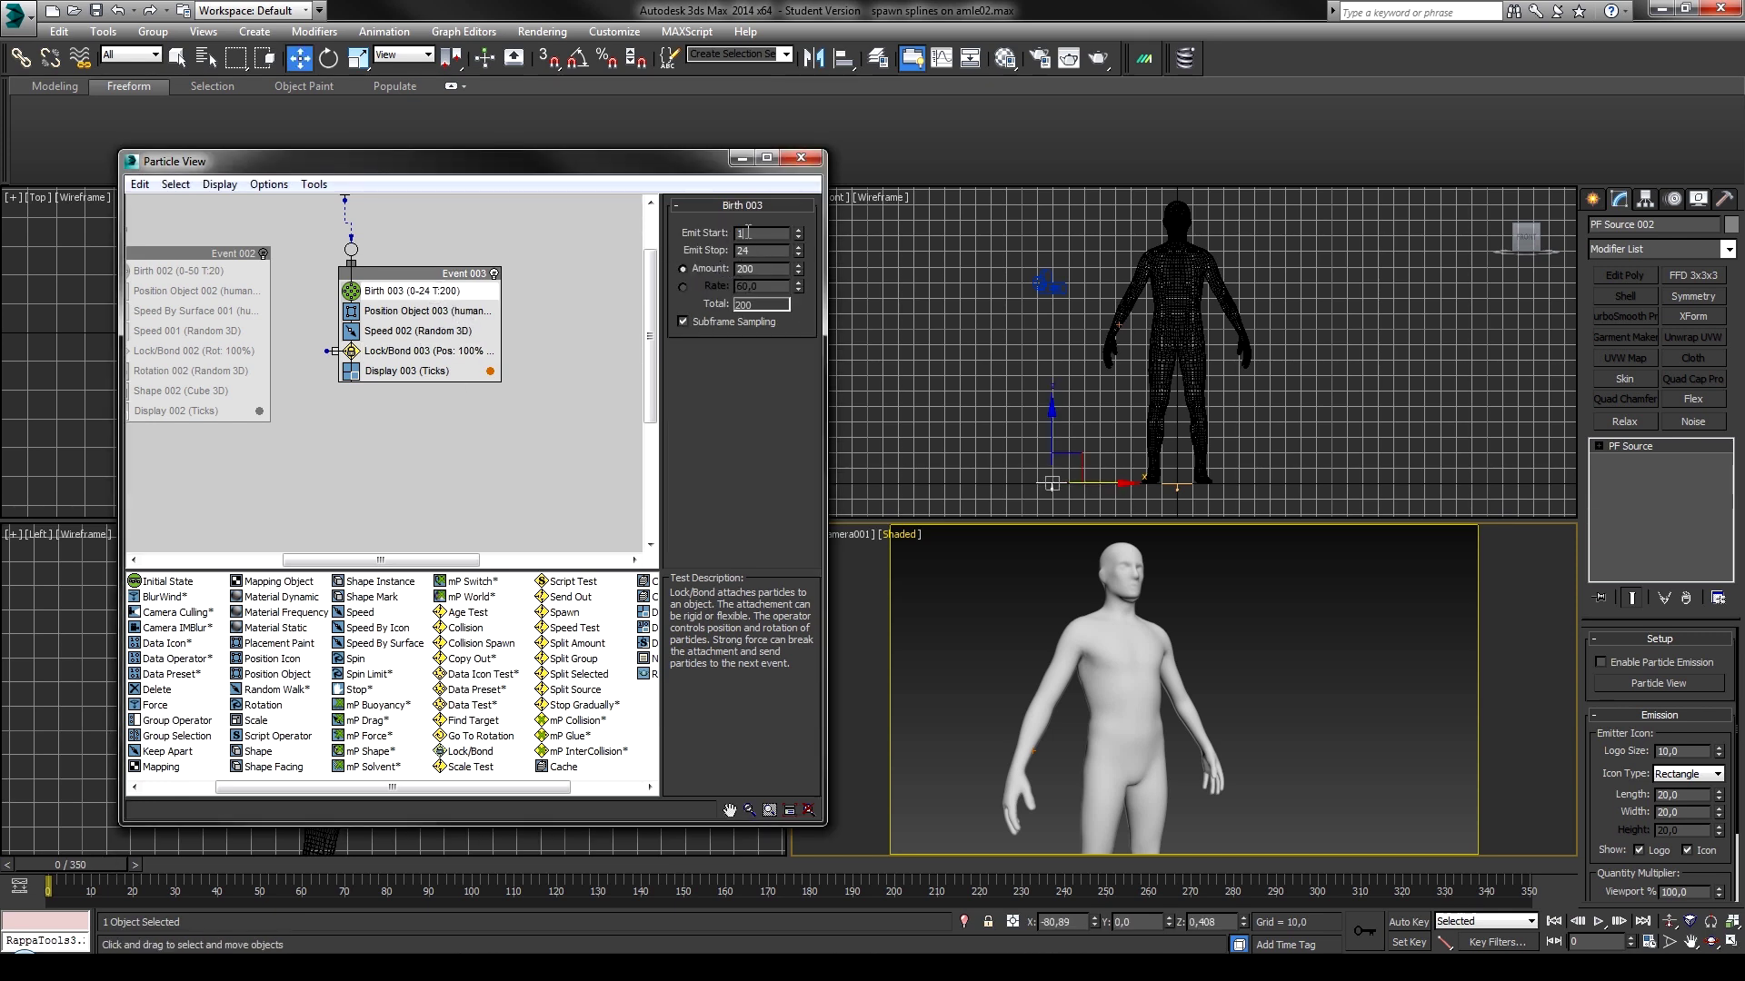
Set Birth 003 Emit Stop to 50 and the Display 003 colour to black.
{"action": "key", "text": "Tab"}
{"action": "type", "text": "50"}
{"action": "key", "text": "Return"}
{"action": "left_click", "coordinate": [490, 370]}
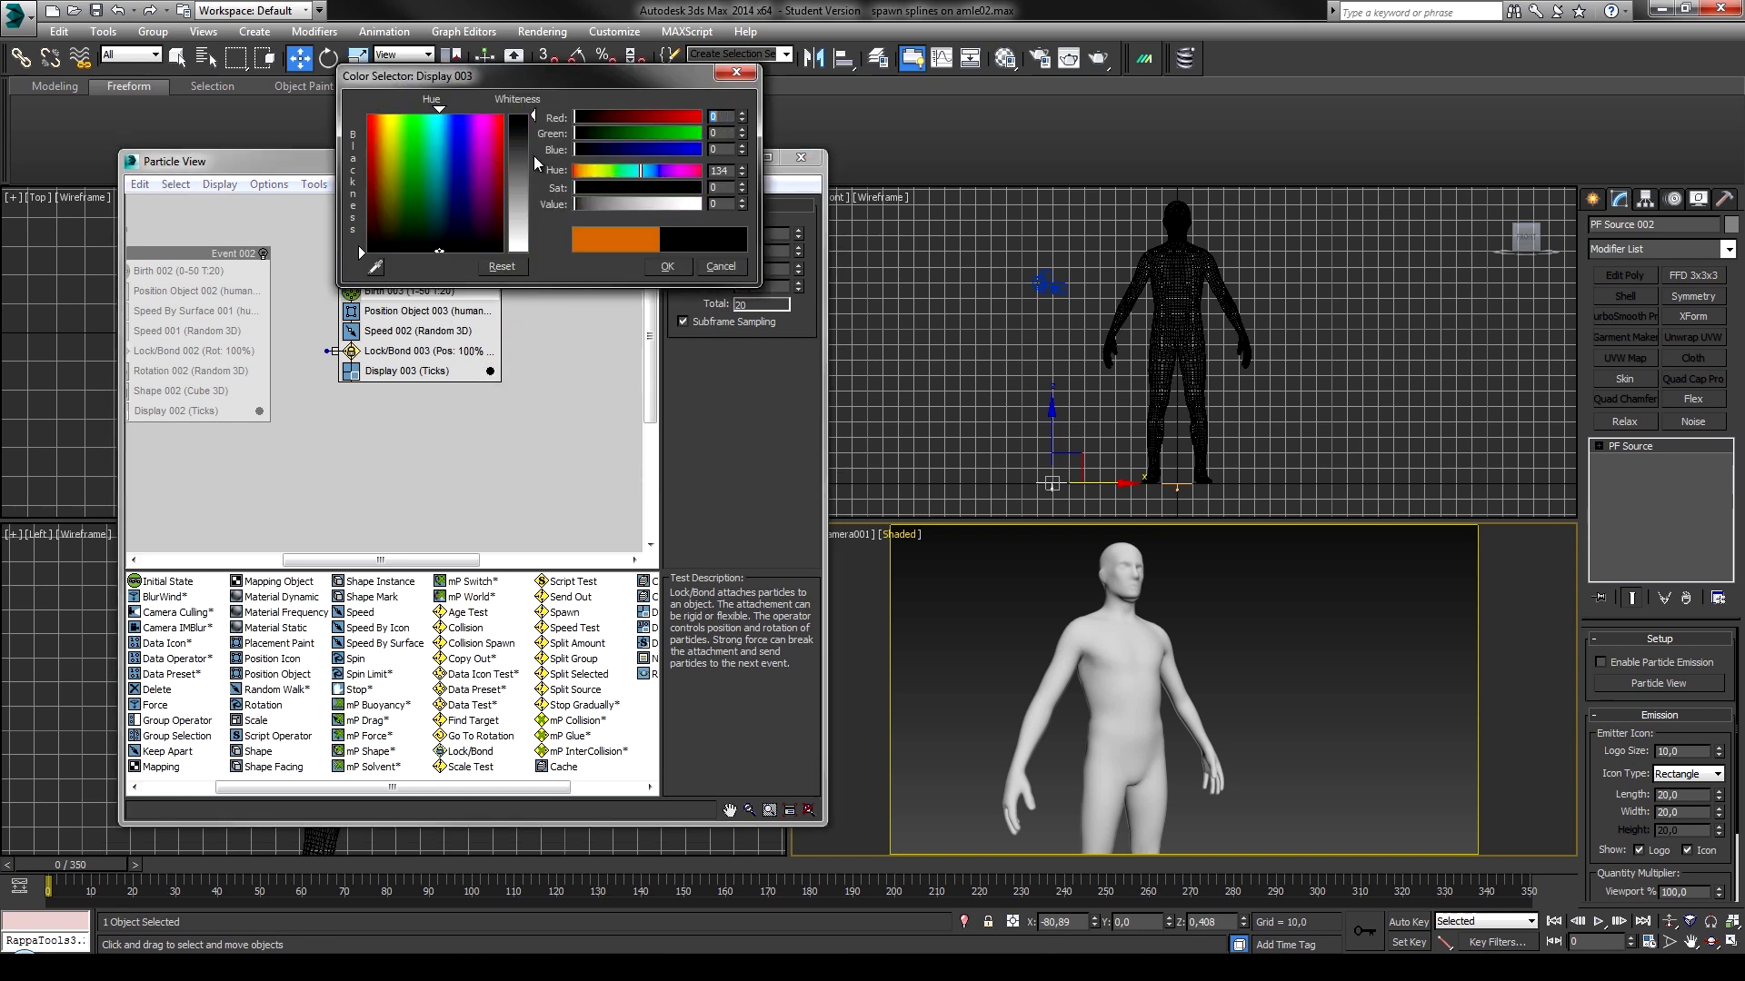
{"action": "left_click", "coordinate": [669, 267]}
{"action": "left_click", "coordinate": [1025, 566]}
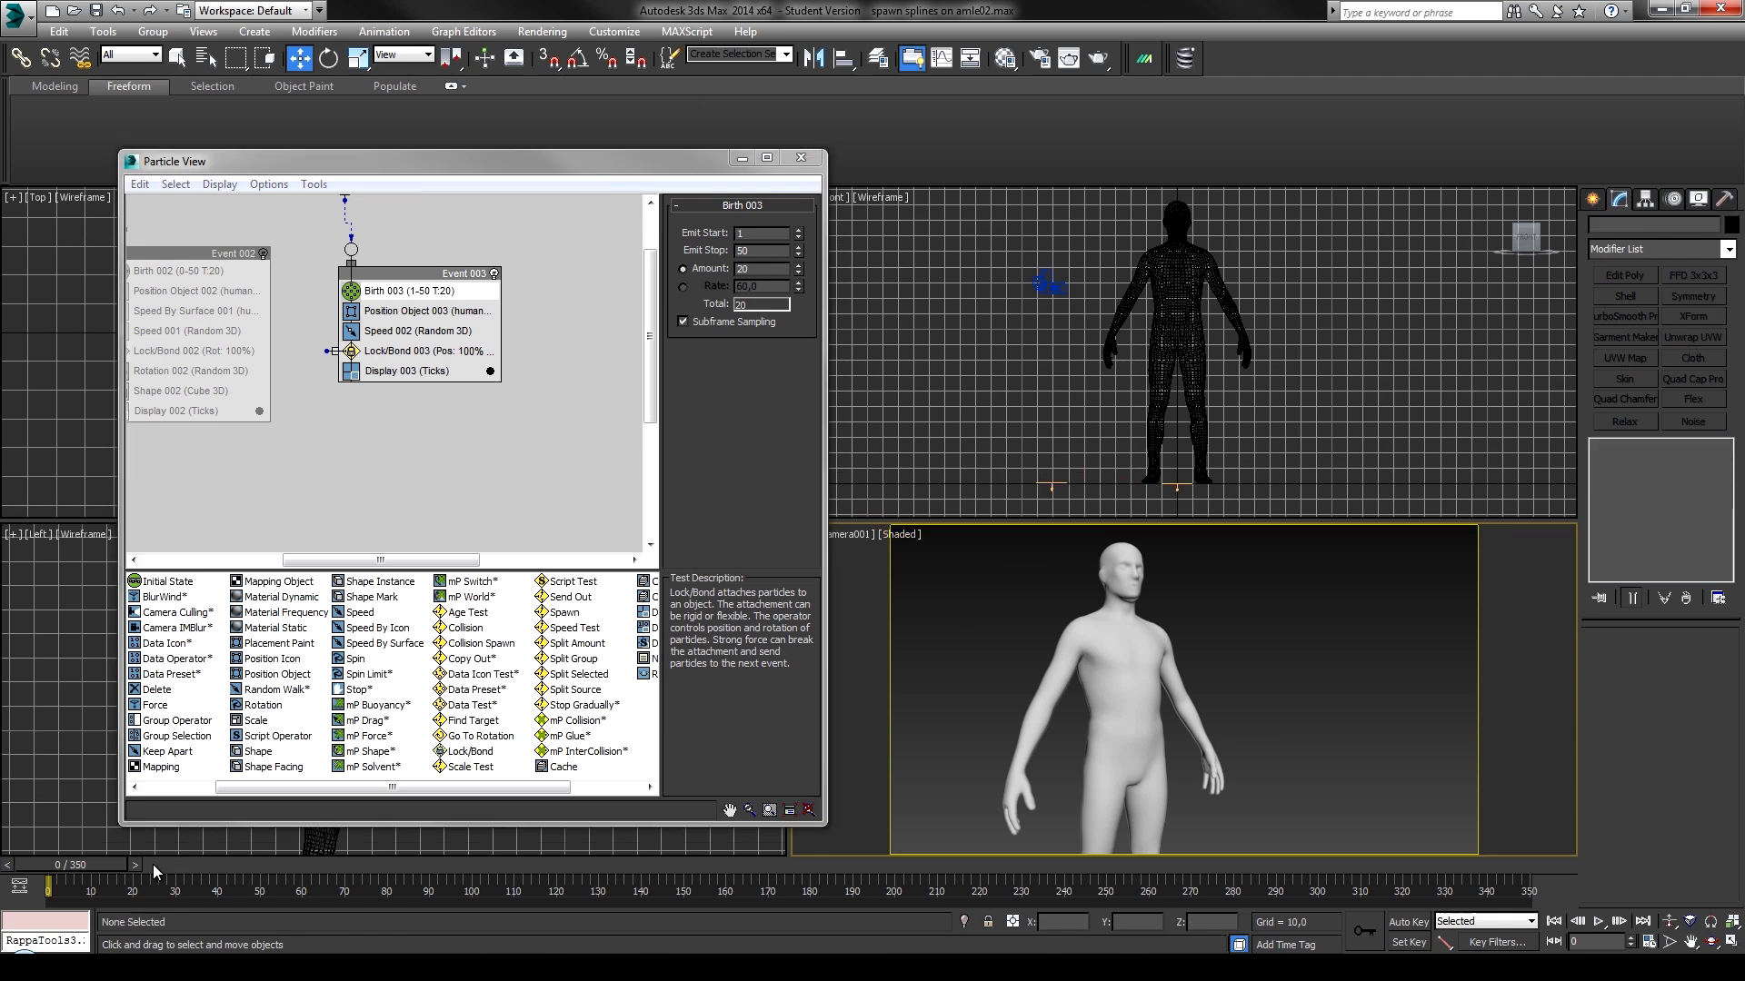
Preview on the timeline, set the Birth 003 amount to 50, and scrub to frame 190.
{"action": "middle_click_drag", "start_coordinate": [386, 397], "coordinate": [361, 432]}
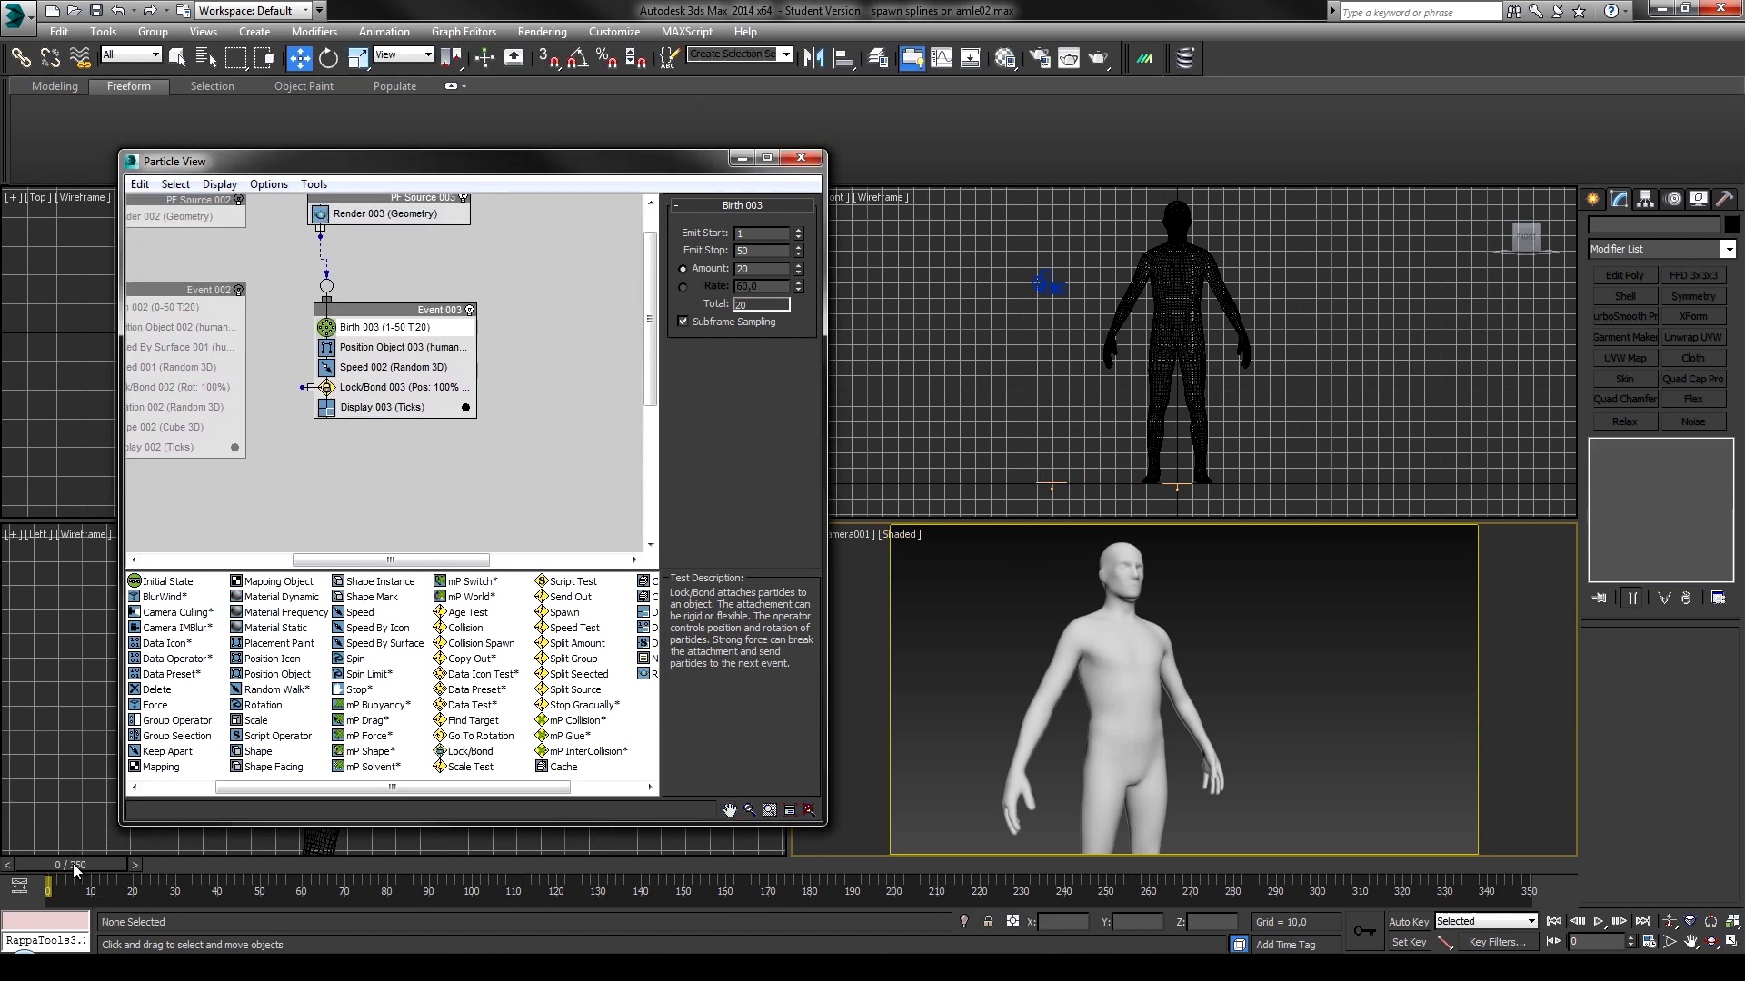
{"action": "left_click_drag", "start_coordinate": [73, 864], "coordinate": [594, 903]}
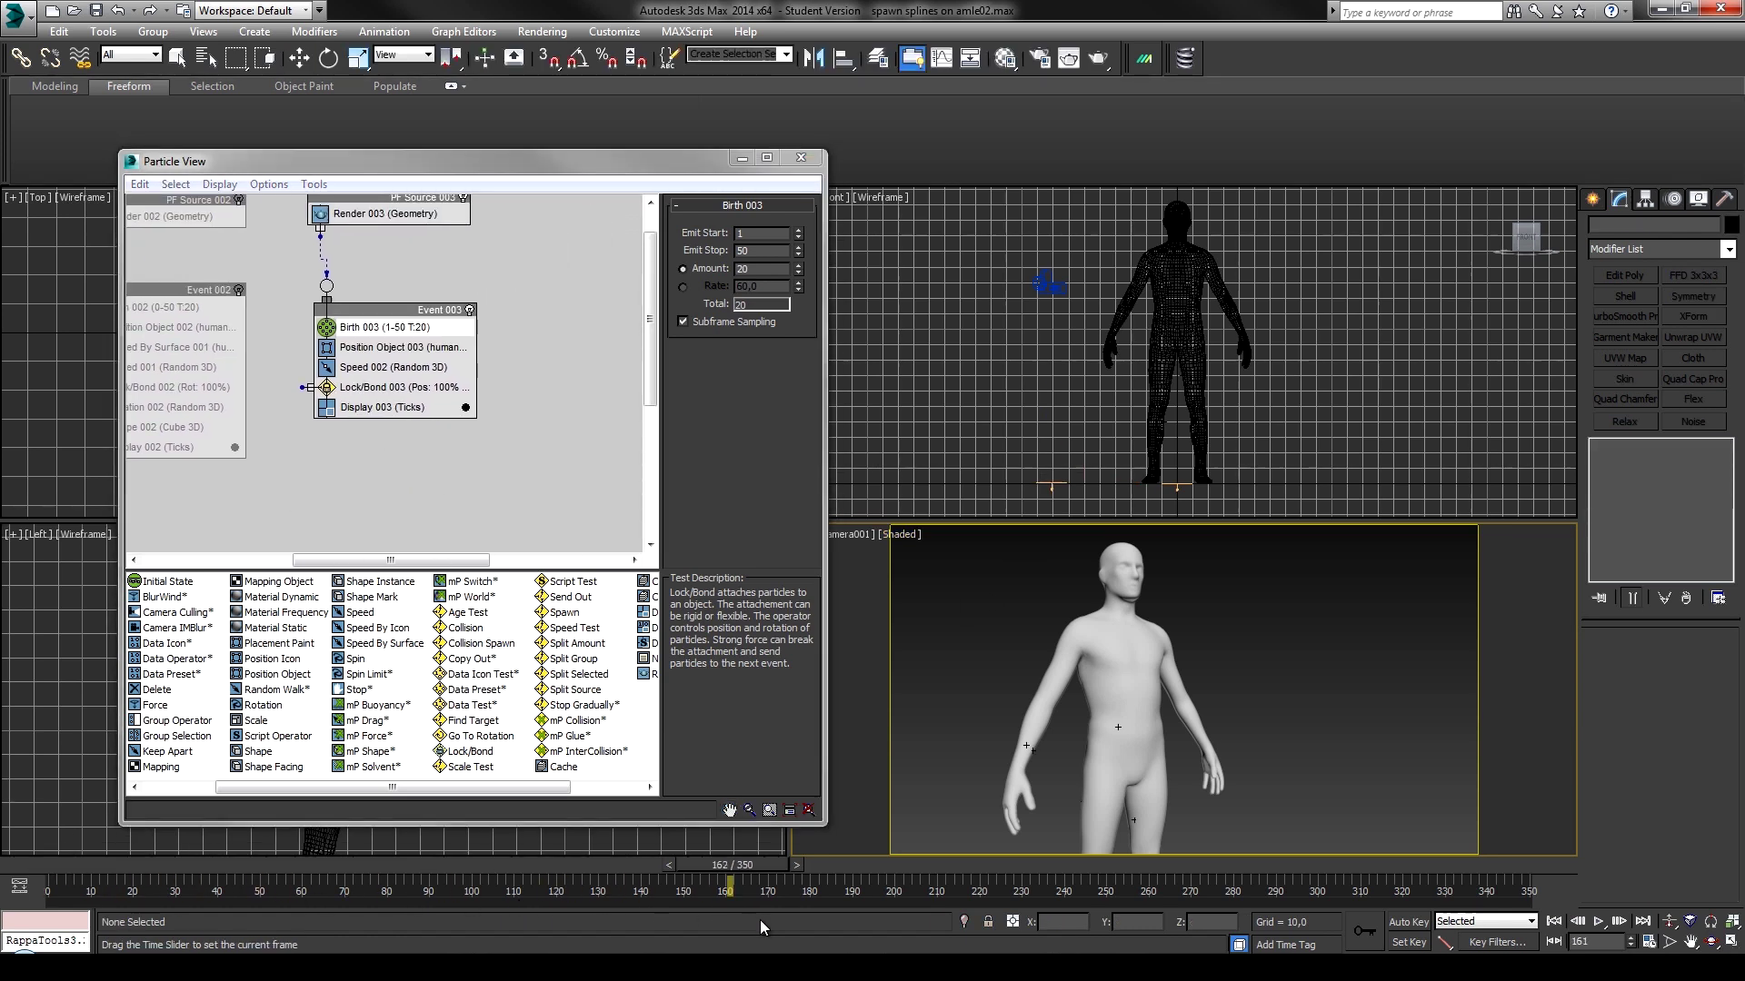
{"action": "left_click_drag", "start_coordinate": [760, 924], "coordinate": [760, 923]}
{"action": "key", "text": "w"}
{"action": "double_click", "coordinate": [761, 269]}
{"action": "type", "text": "50"}
{"action": "key", "text": "Return"}
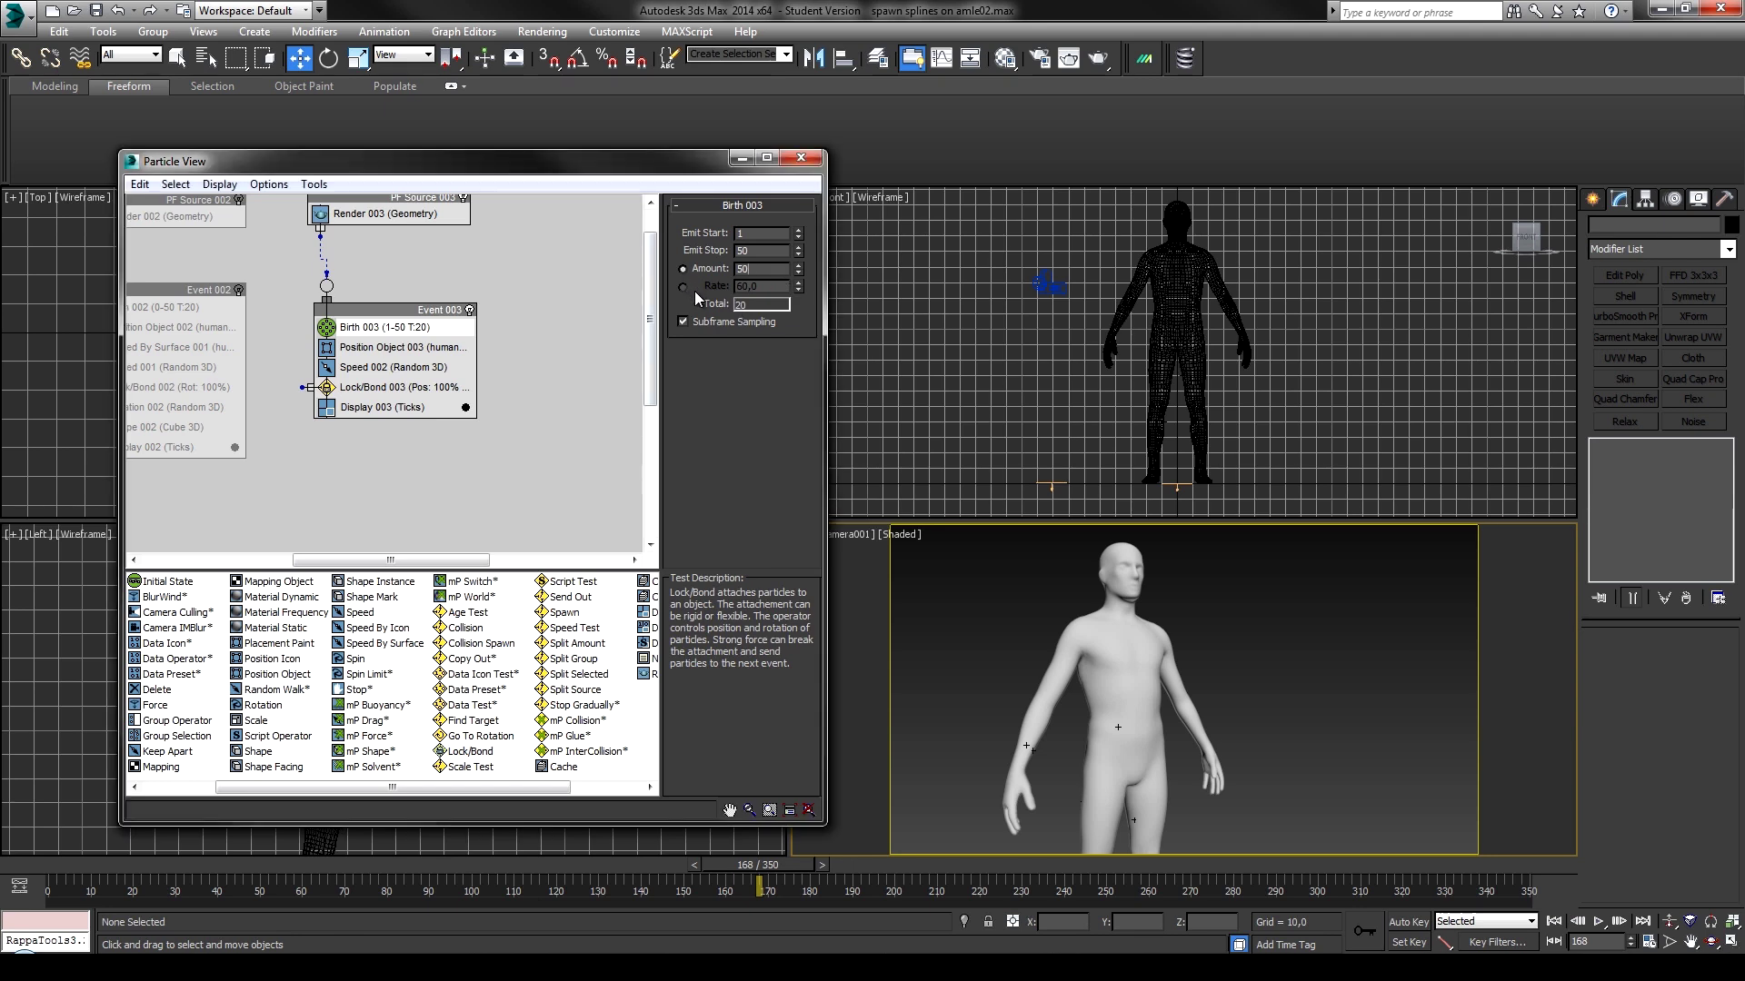
{"action": "left_click_drag", "start_coordinate": [164, 872], "coordinate": [851, 870]}
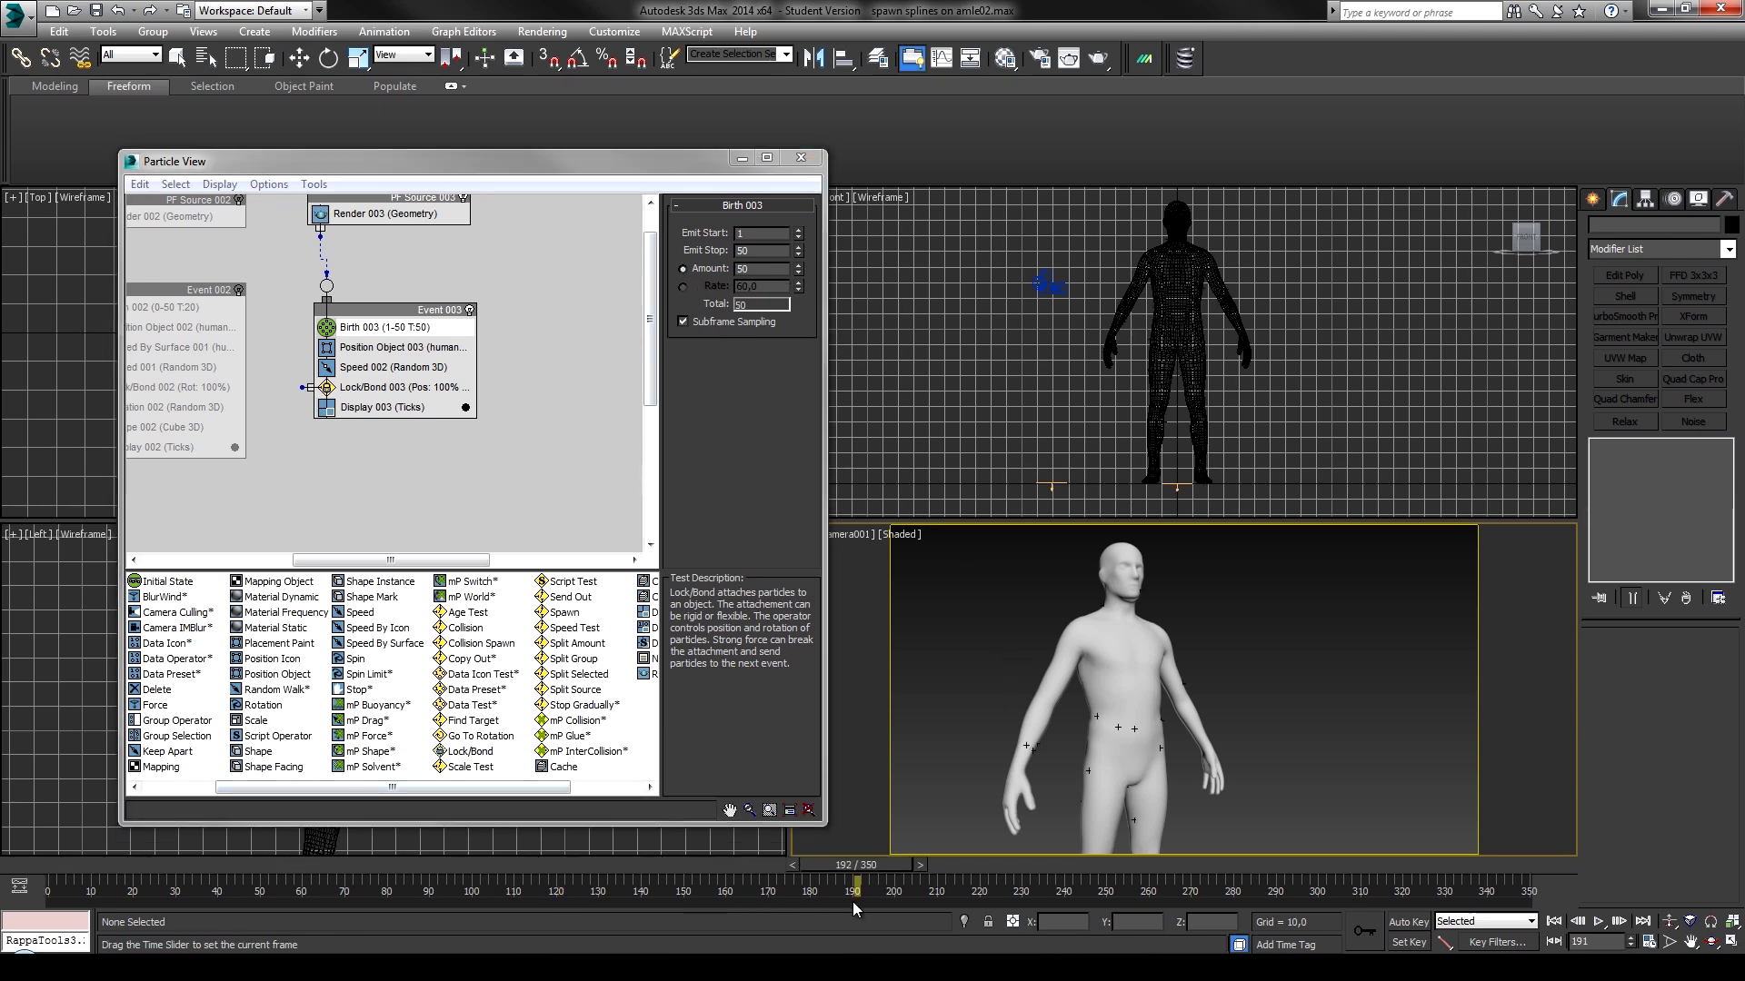
Reset Lock/Bond 003's Force % to 0.
{"action": "left_click", "coordinate": [1124, 707]}
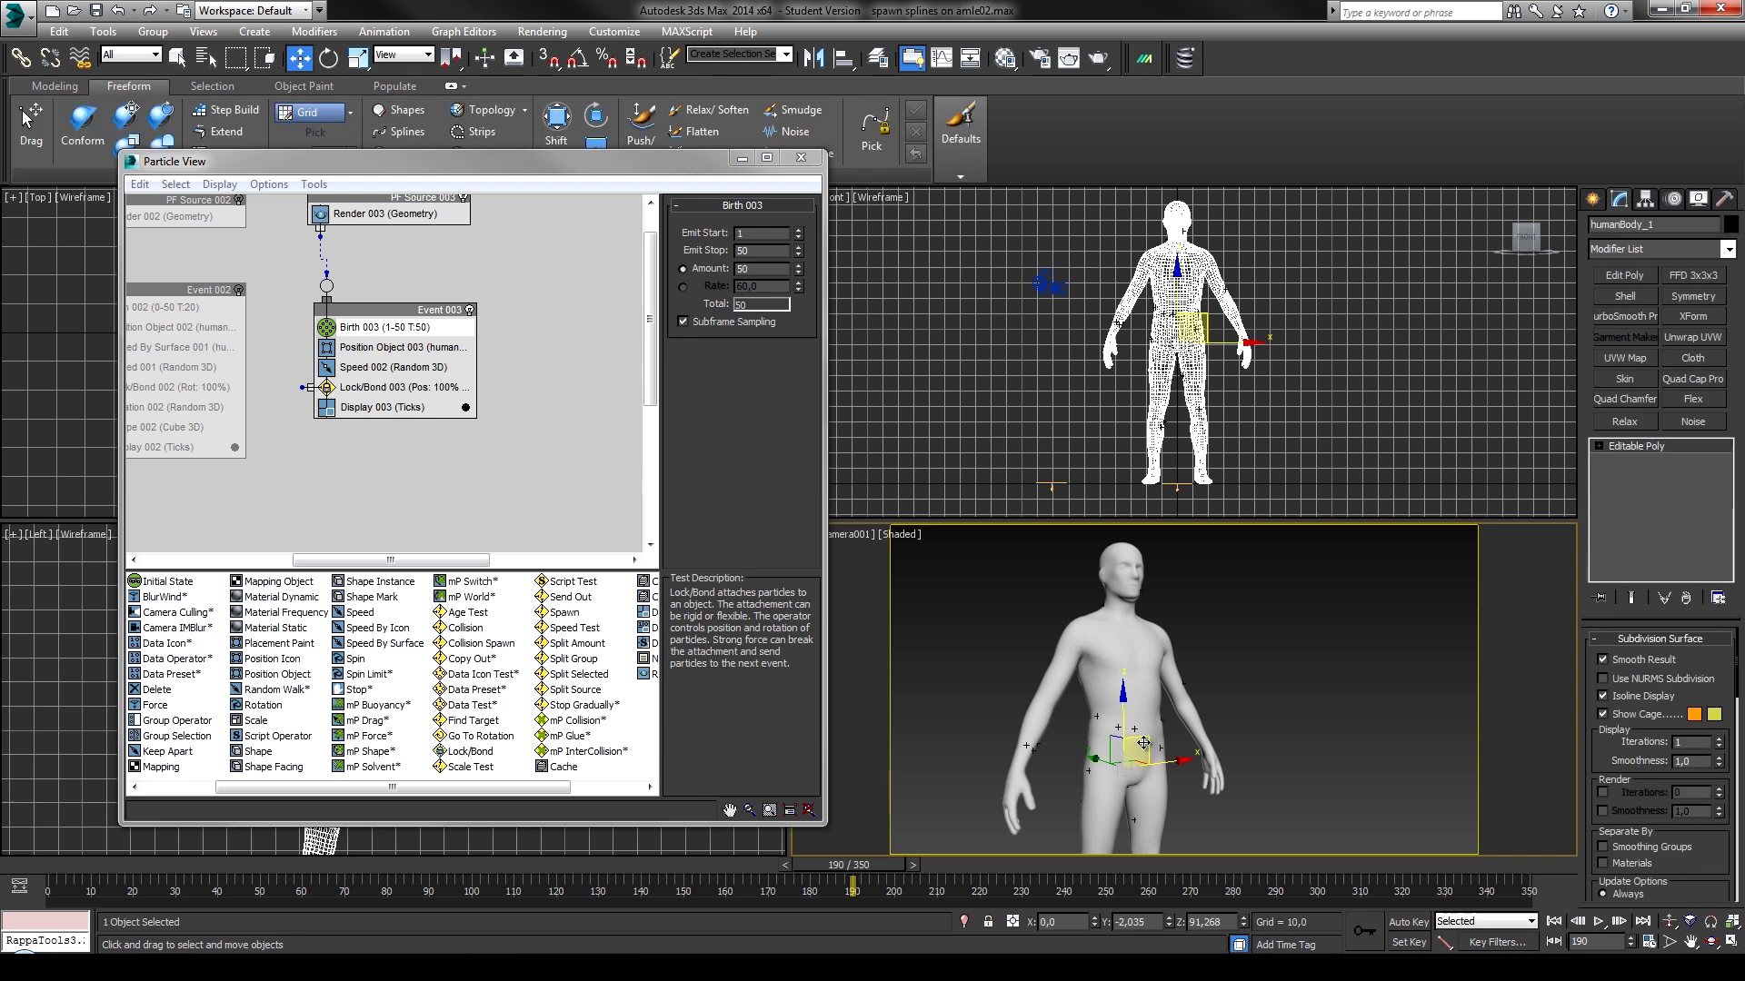
{"action": "left_click", "coordinate": [392, 388]}
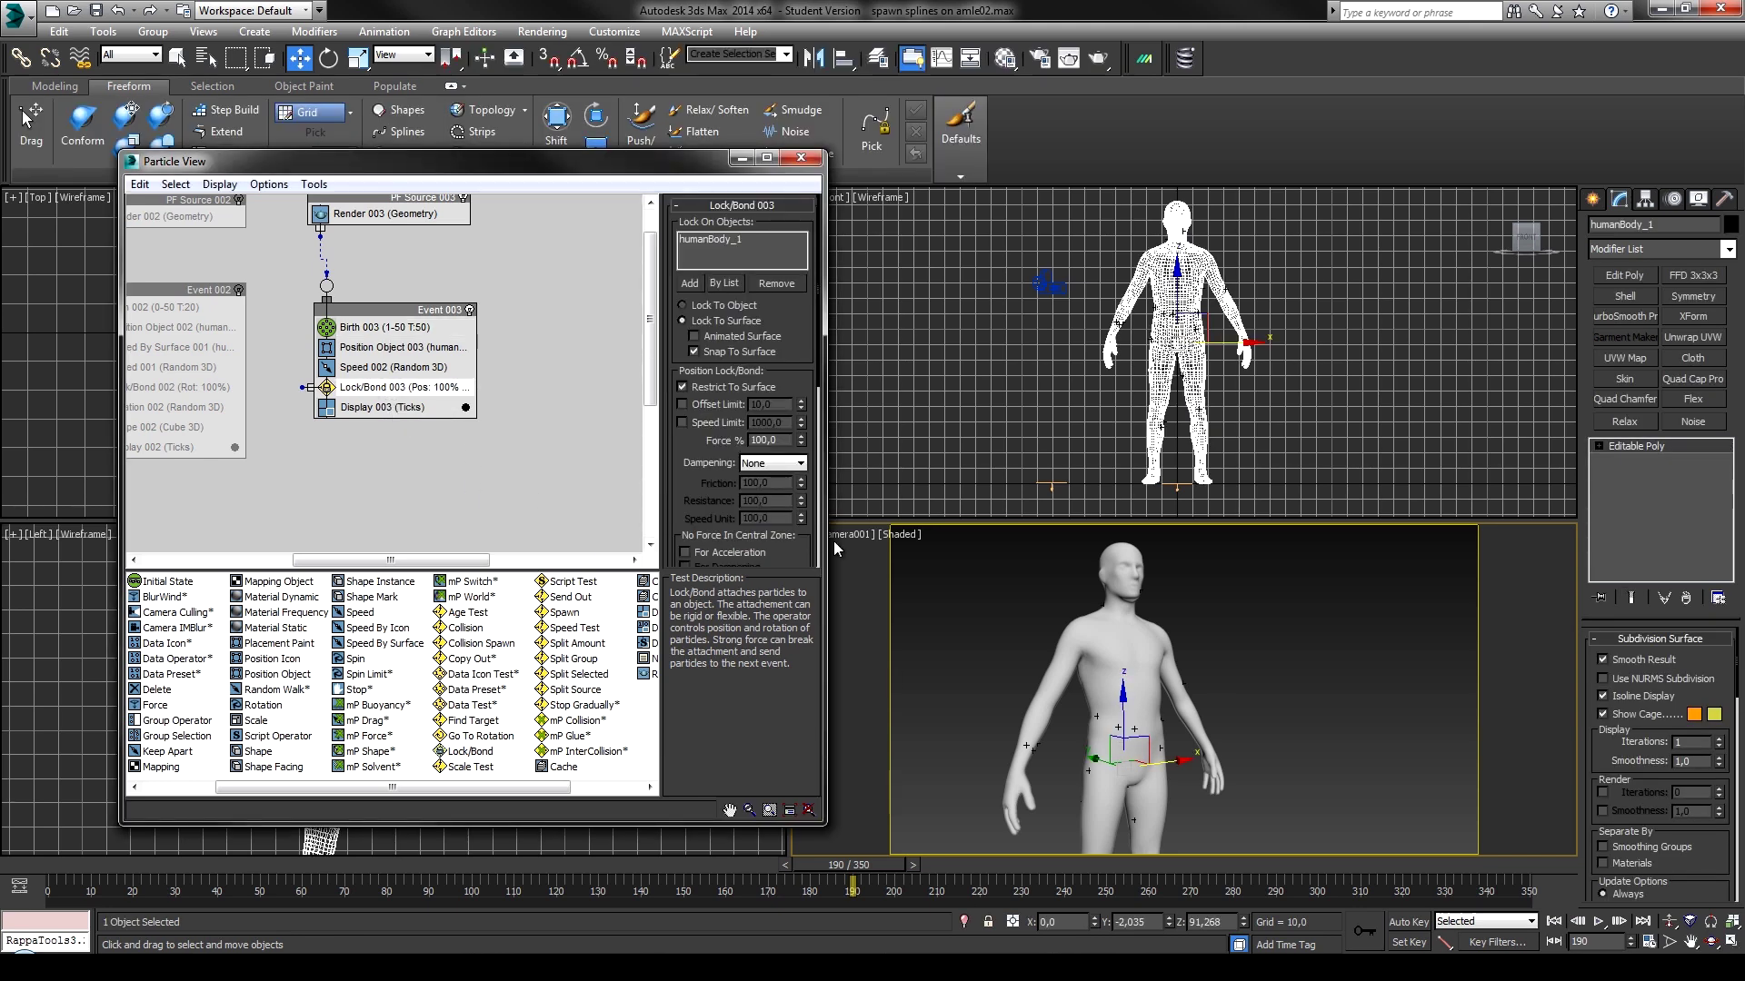
{"action": "left_click", "coordinate": [380, 368]}
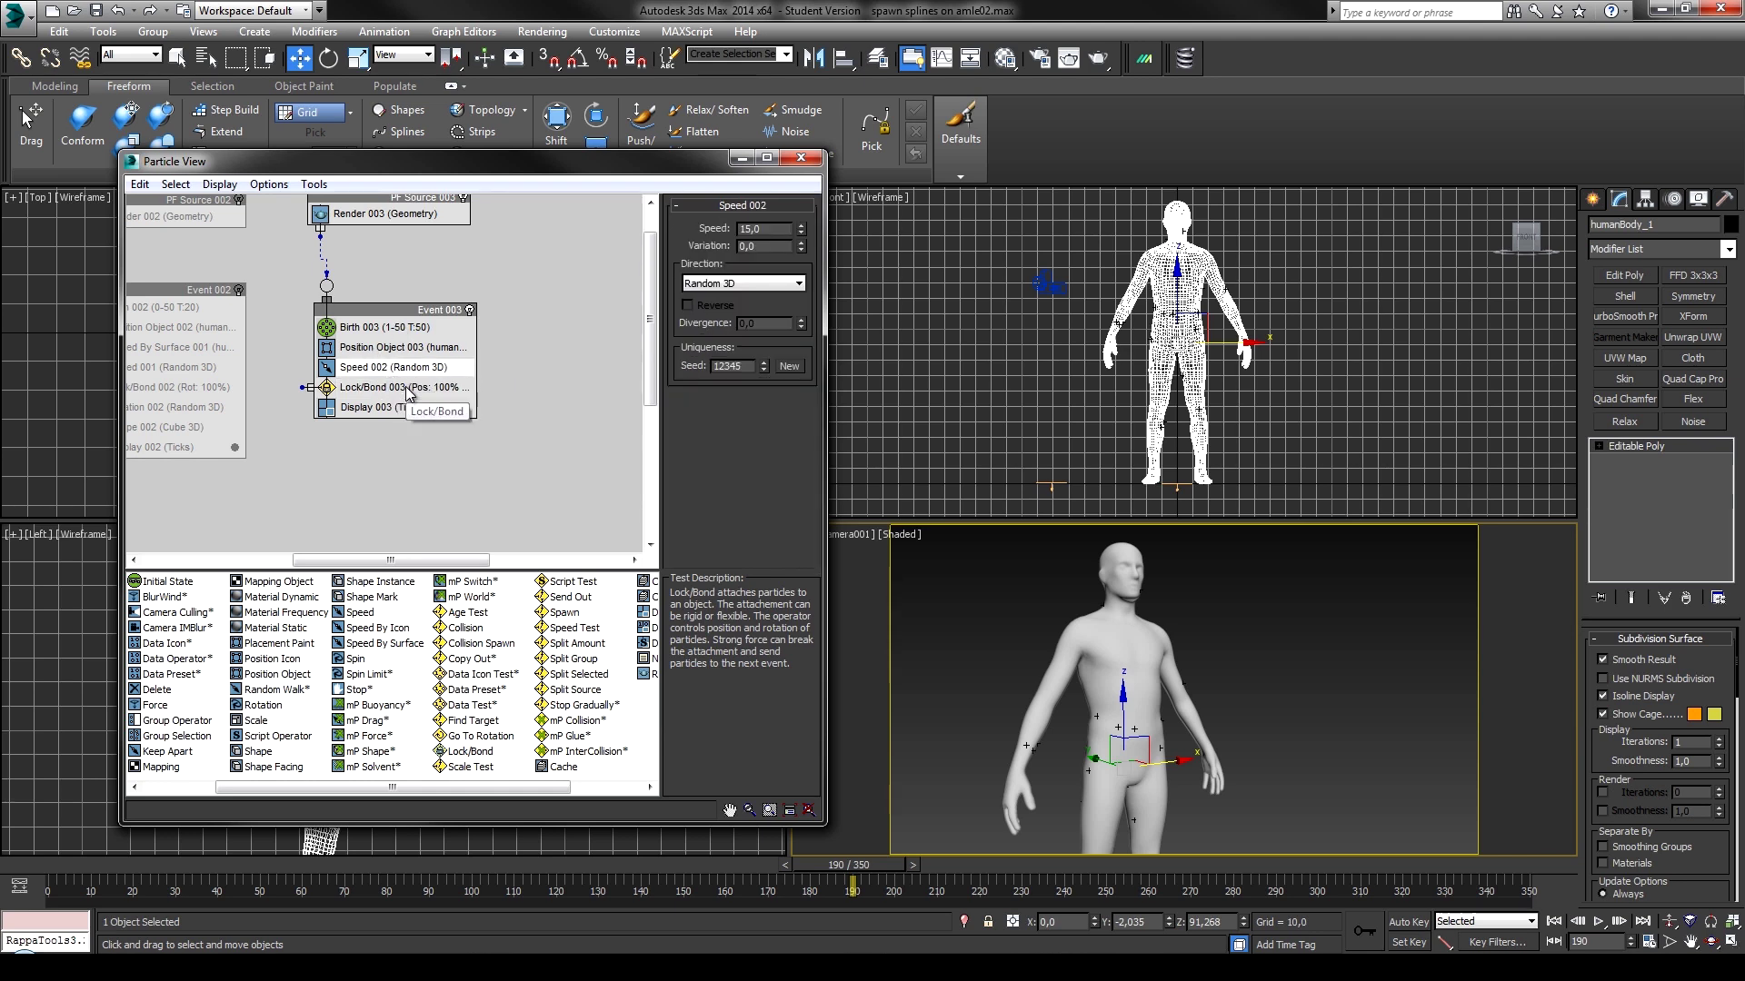
{"action": "left_click", "coordinate": [400, 388]}
{"action": "left_click_drag", "start_coordinate": [696, 492], "coordinate": [718, 477]}
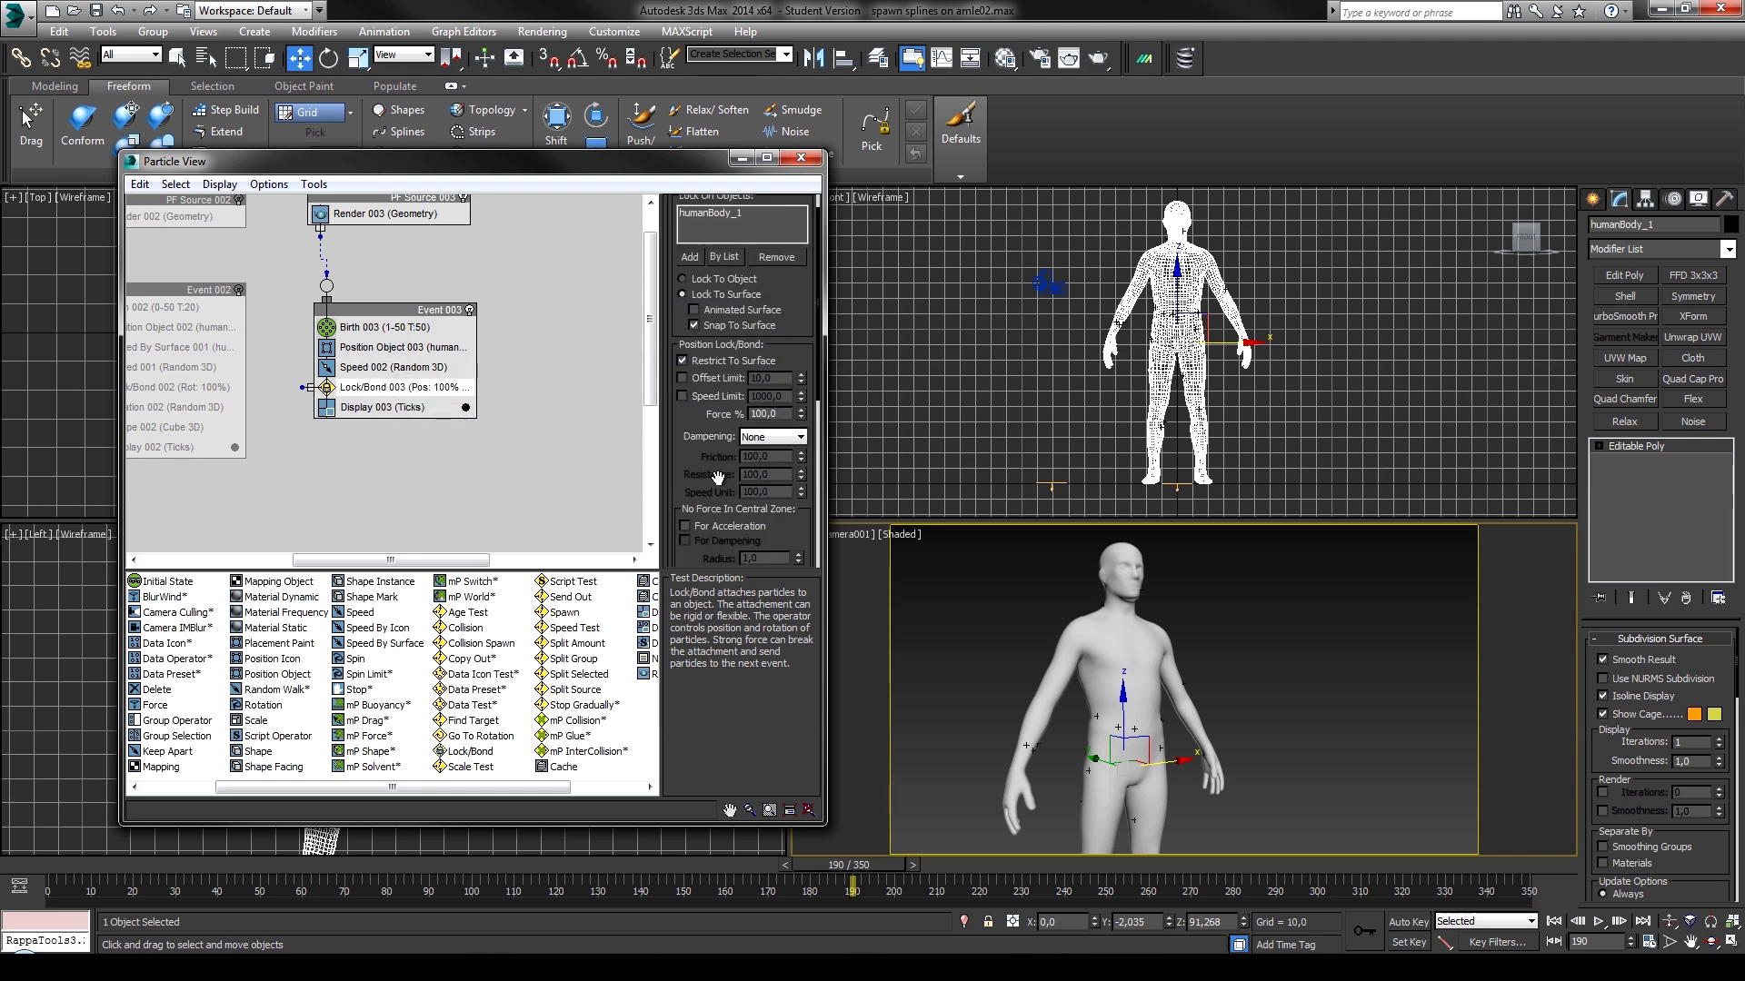
{"action": "right_click", "coordinate": [801, 416]}
Play the animation from frame 0 to watch particles slide over the body, then stop.
{"action": "left_click", "coordinate": [67, 863]}
{"action": "key", "text": "/"}
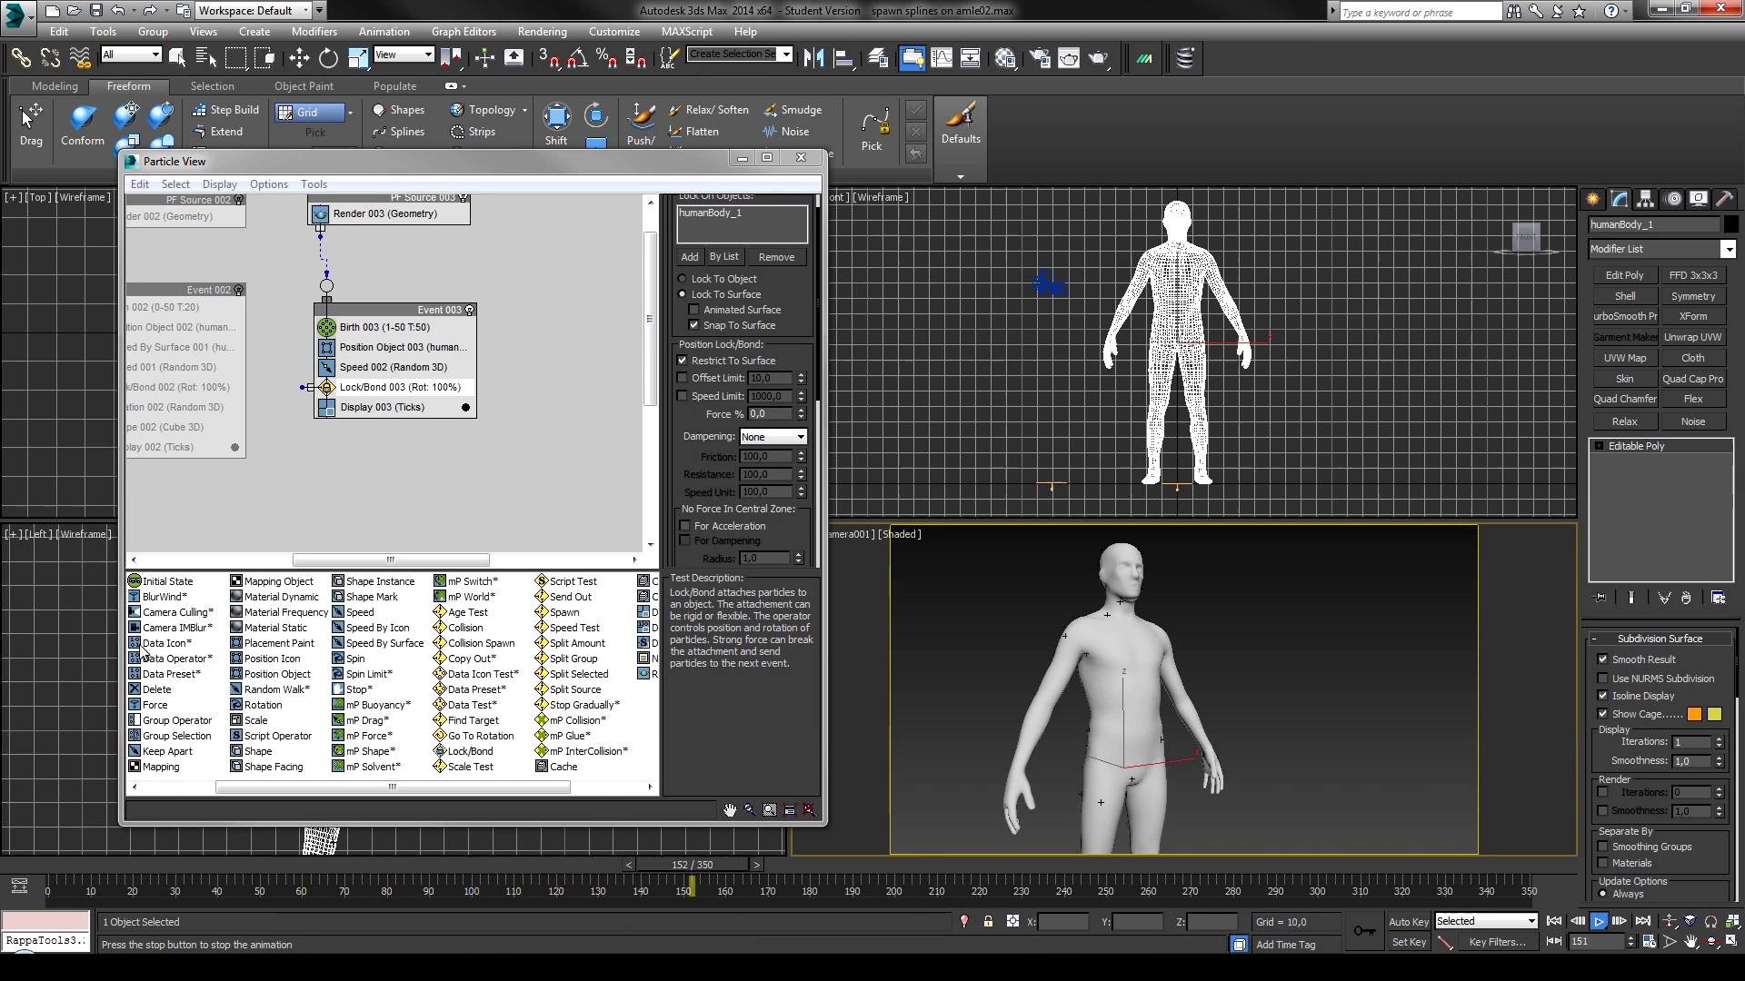
{"action": "left_click", "coordinate": [1608, 922]}
Delete PF Source 003 with Event 003 and switch PF Source 002 back on.
{"action": "key", "text": "w"}
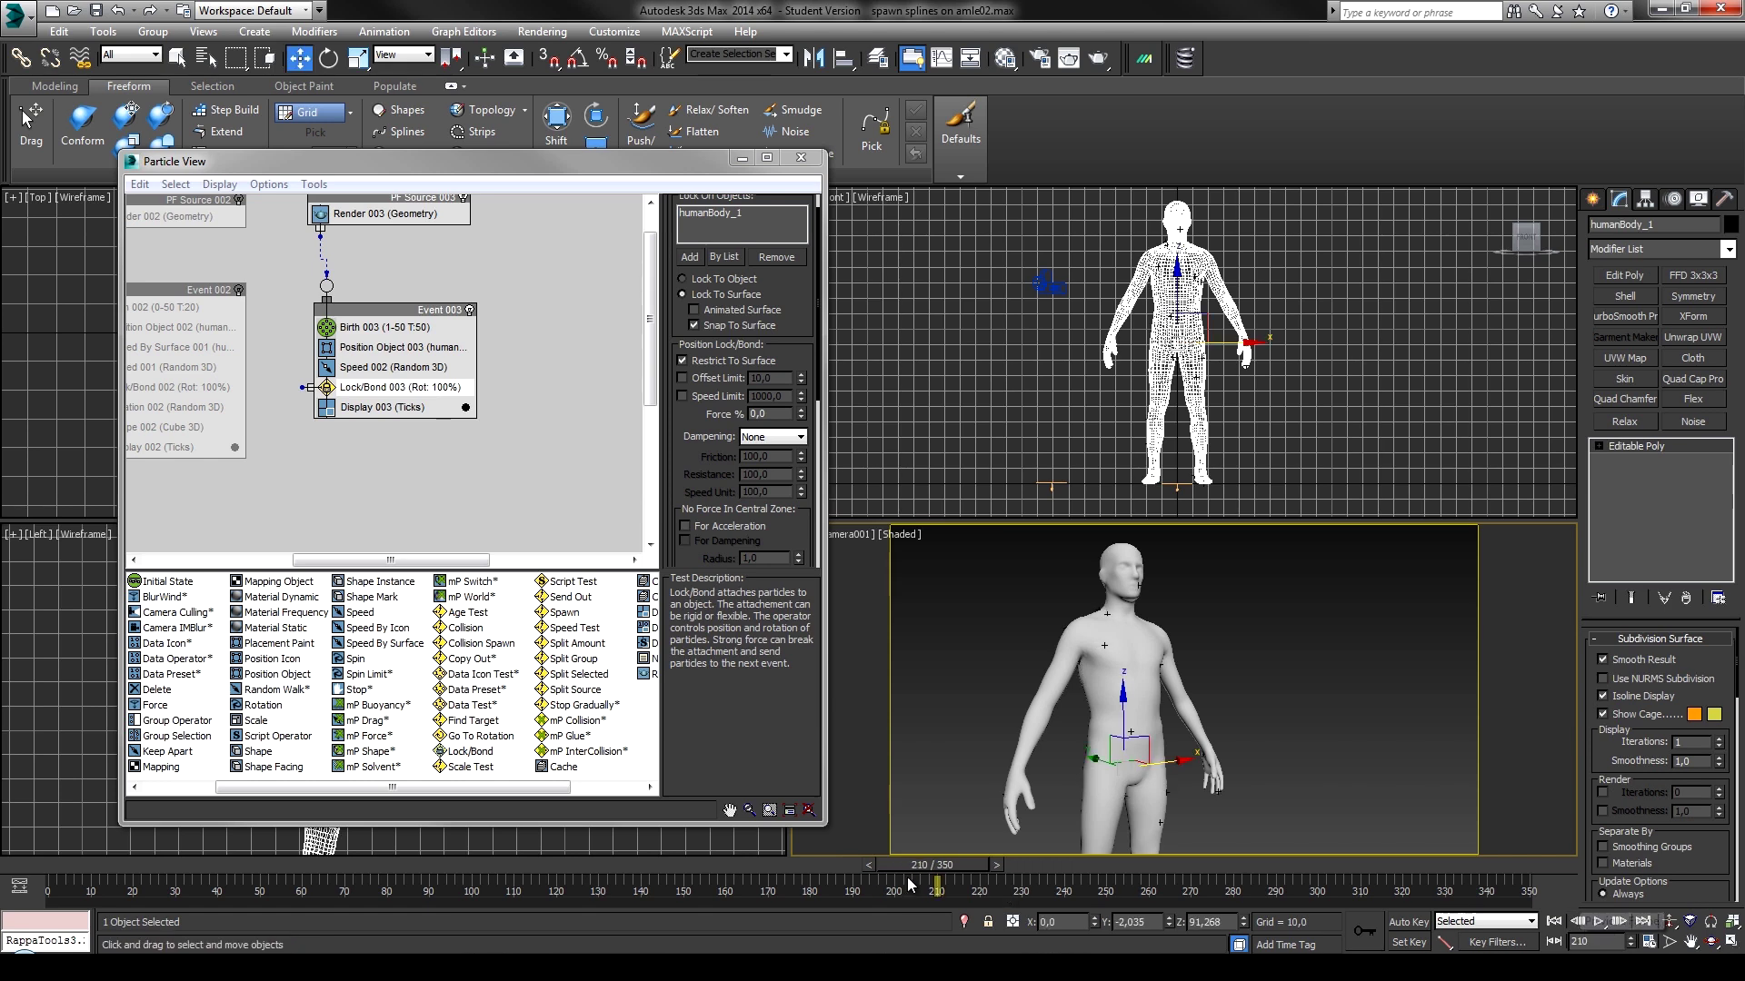
{"action": "left_click", "coordinate": [36, 866]}
{"action": "middle_click_drag", "start_coordinate": [380, 435], "coordinate": [504, 467]}
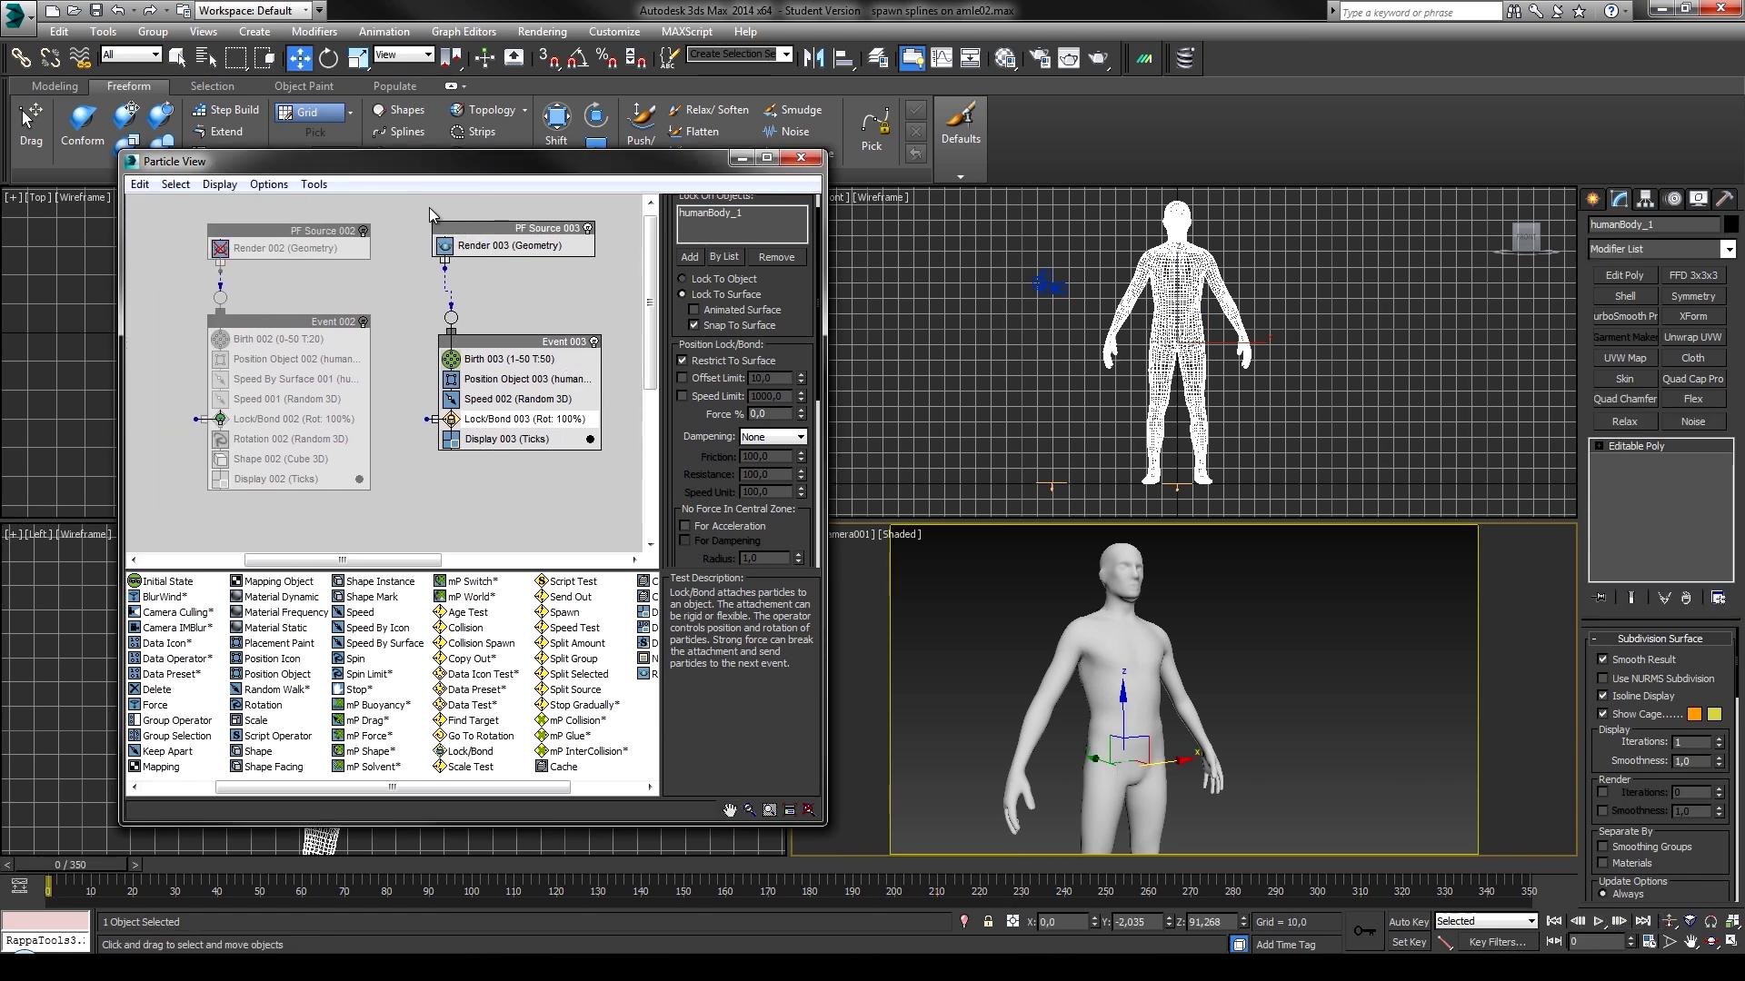
{"action": "left_click_drag", "start_coordinate": [429, 208], "coordinate": [636, 482]}
{"action": "key", "text": "Delete"}
{"action": "middle_click_drag", "start_coordinate": [329, 293], "coordinate": [403, 296]}
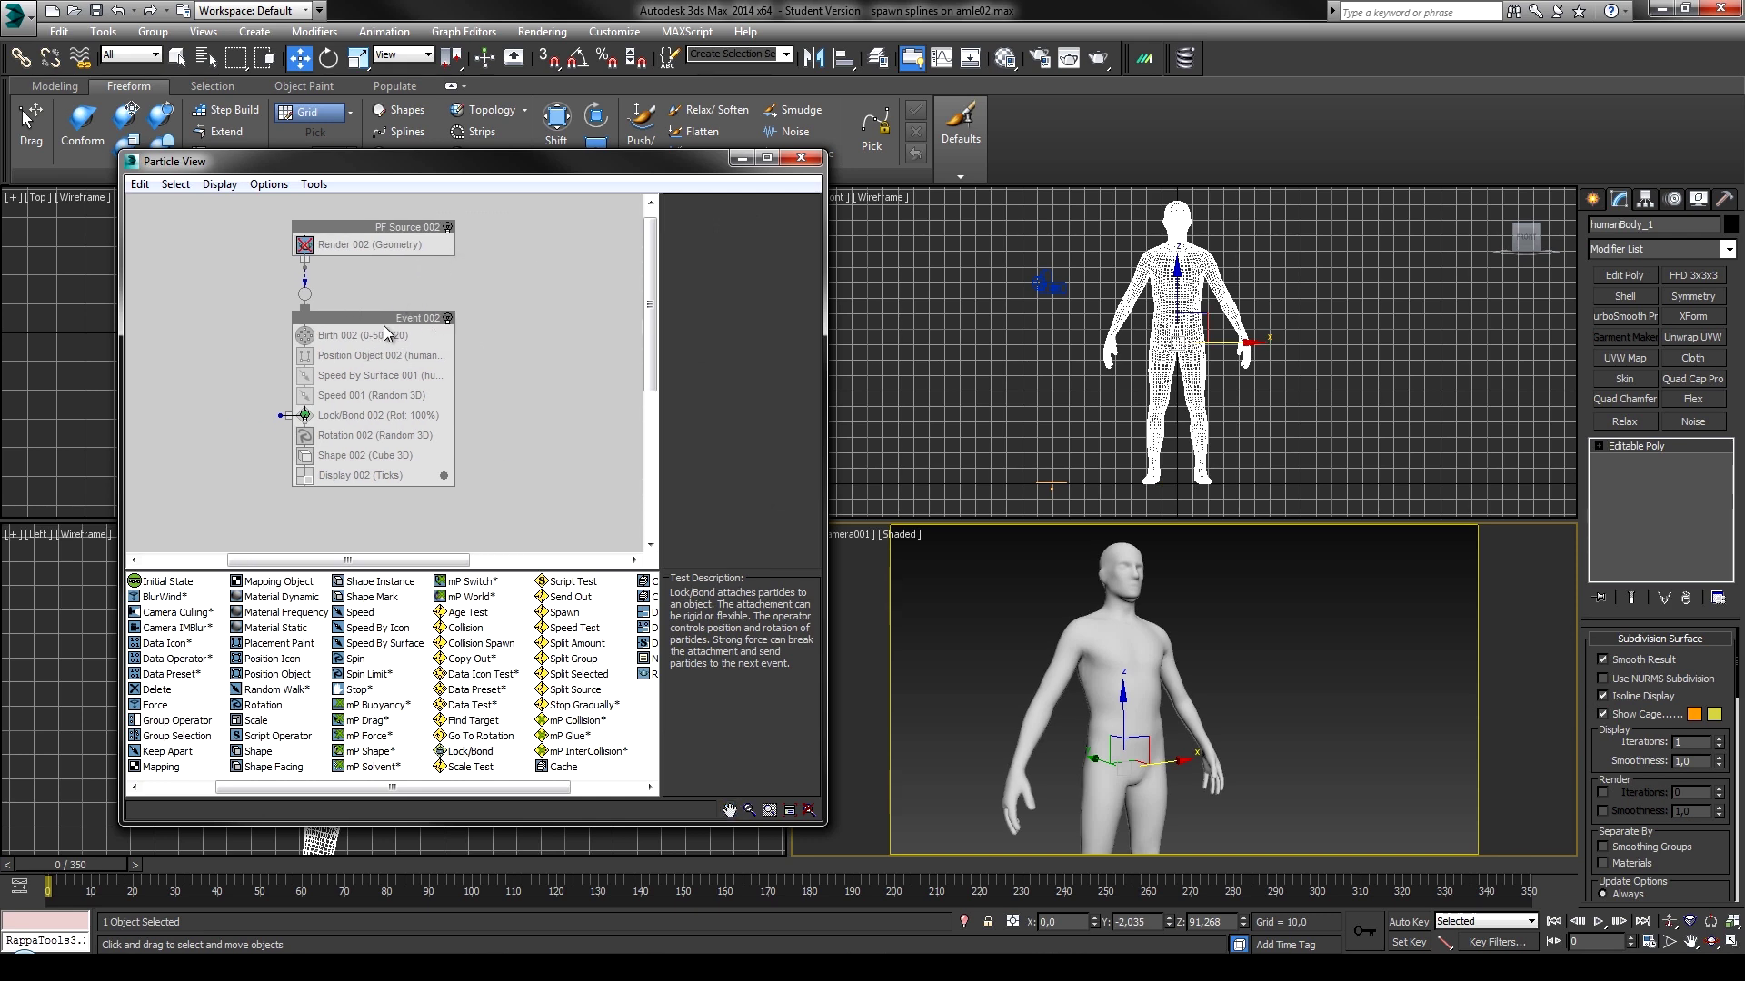
{"action": "left_click", "coordinate": [385, 336]}
{"action": "left_click", "coordinate": [447, 227]}
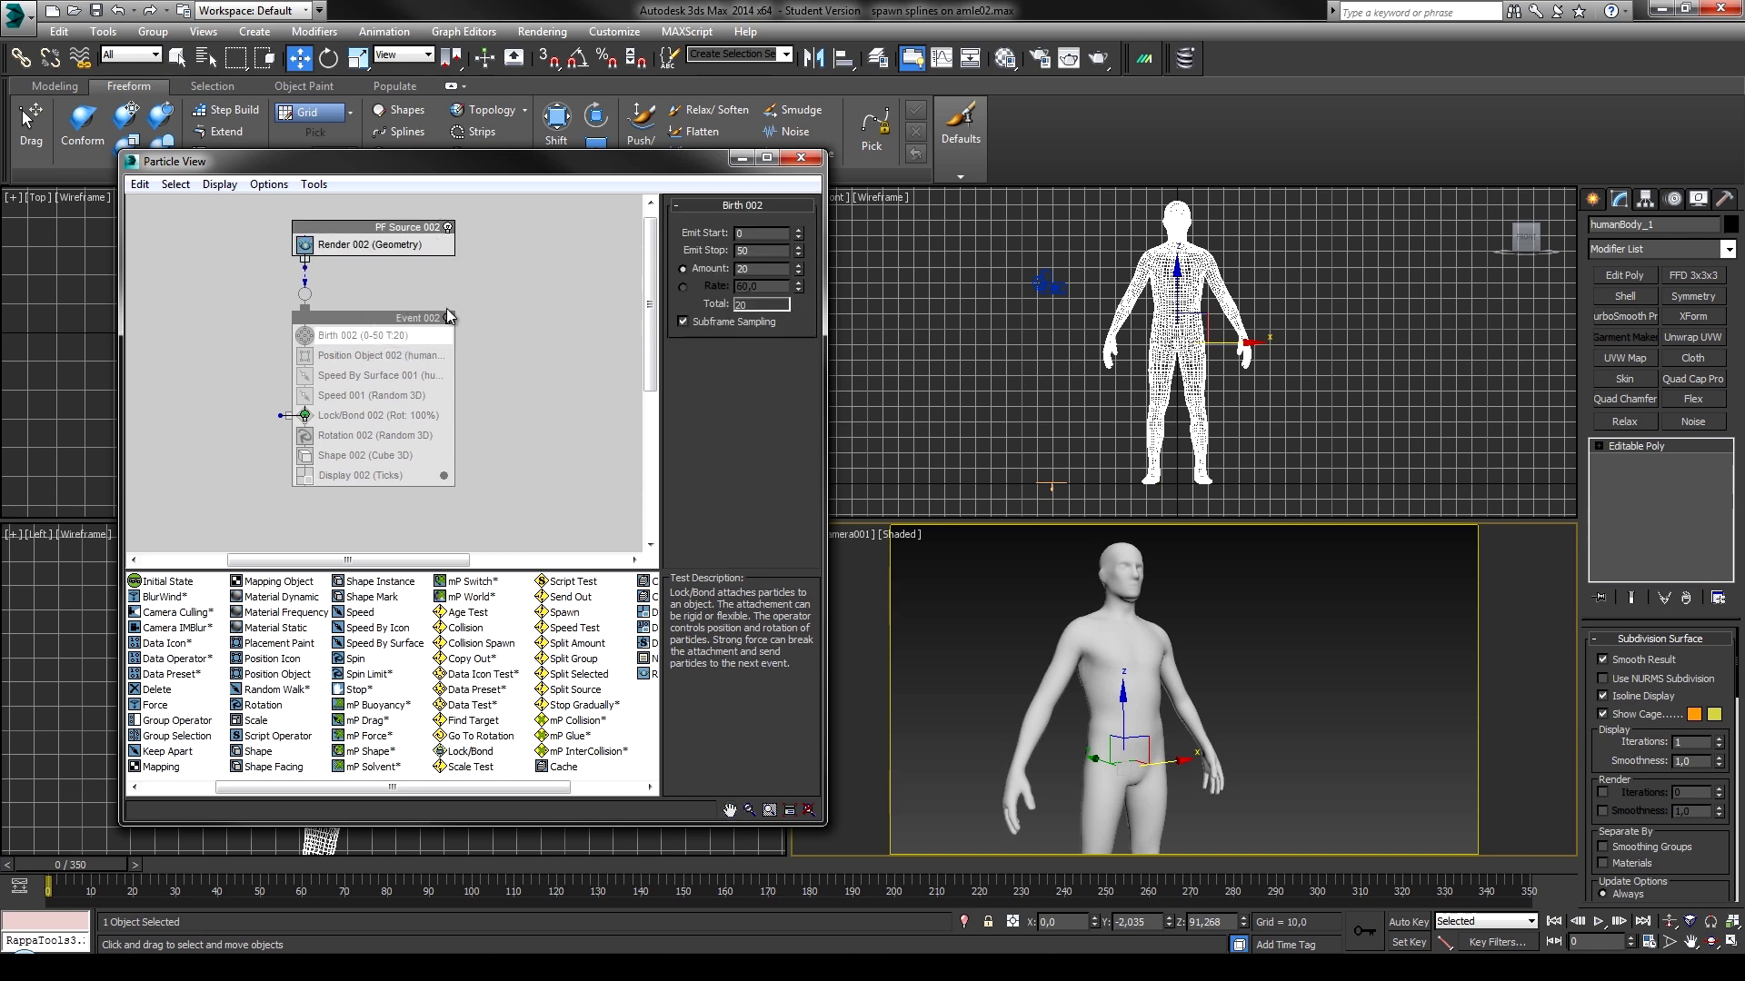
{"action": "left_click", "coordinate": [447, 317]}
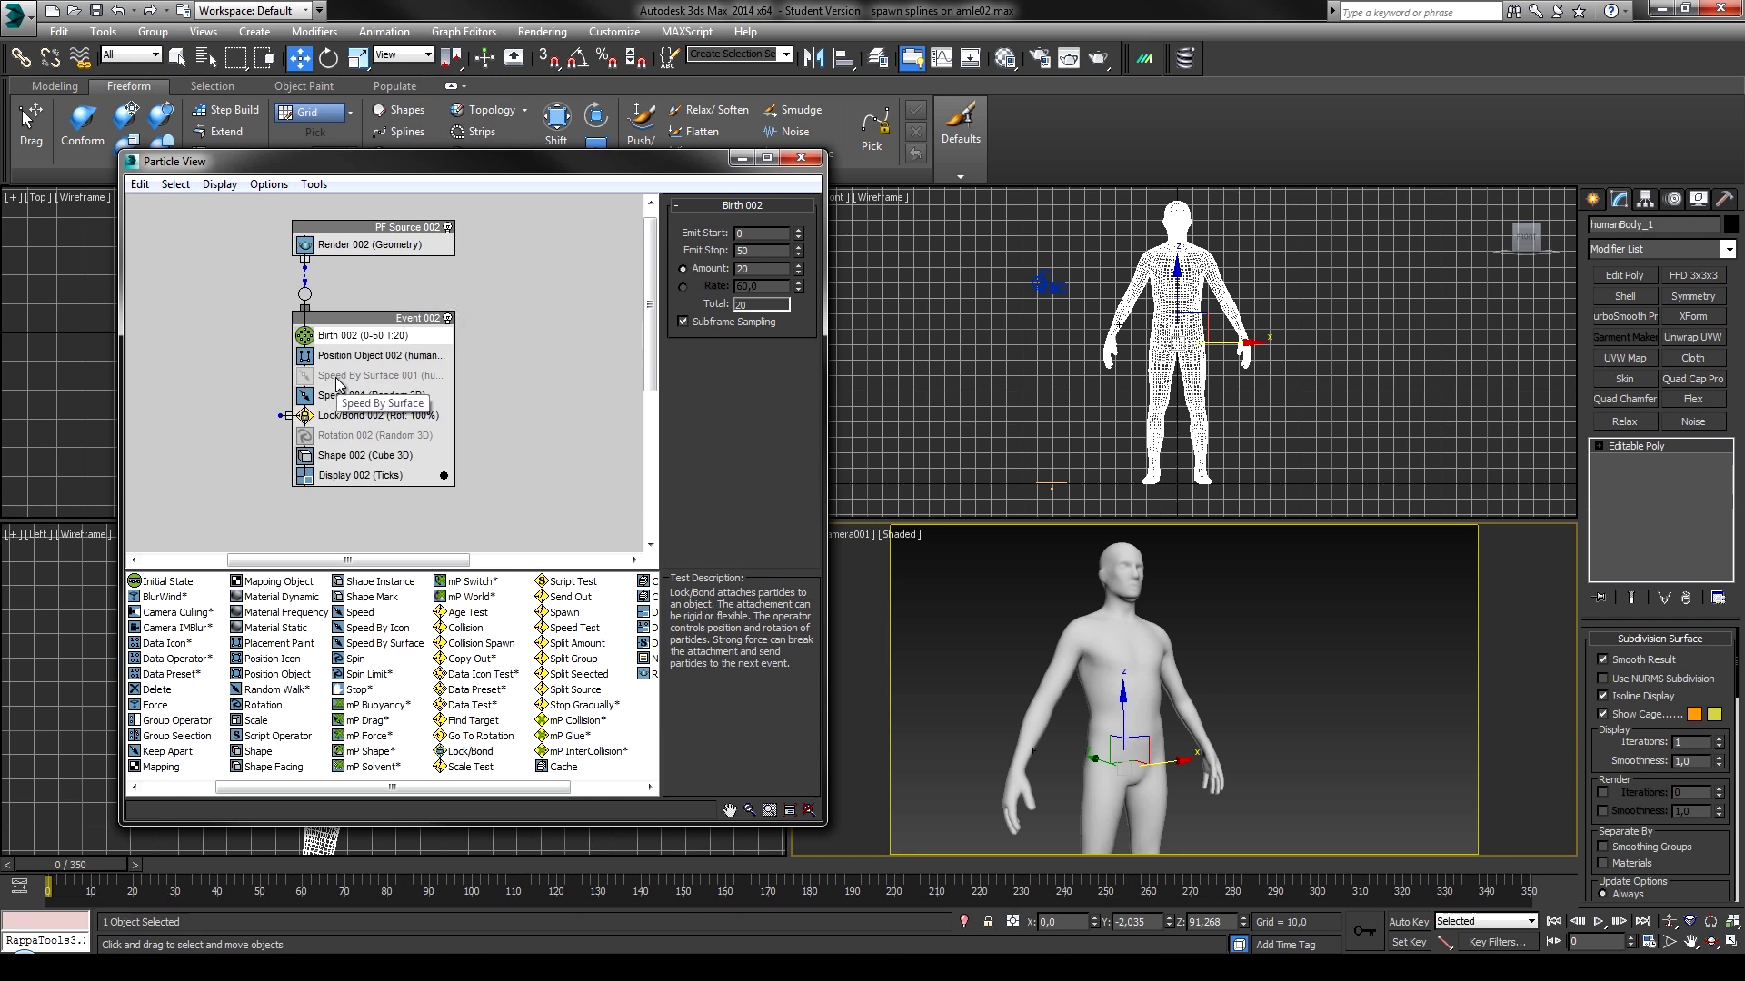
Delete the Speed By Surface, Rotation and Shape 002 operators from Event 002.
{"action": "right_click", "coordinate": [331, 377]}
{"action": "left_click", "coordinate": [375, 524]}
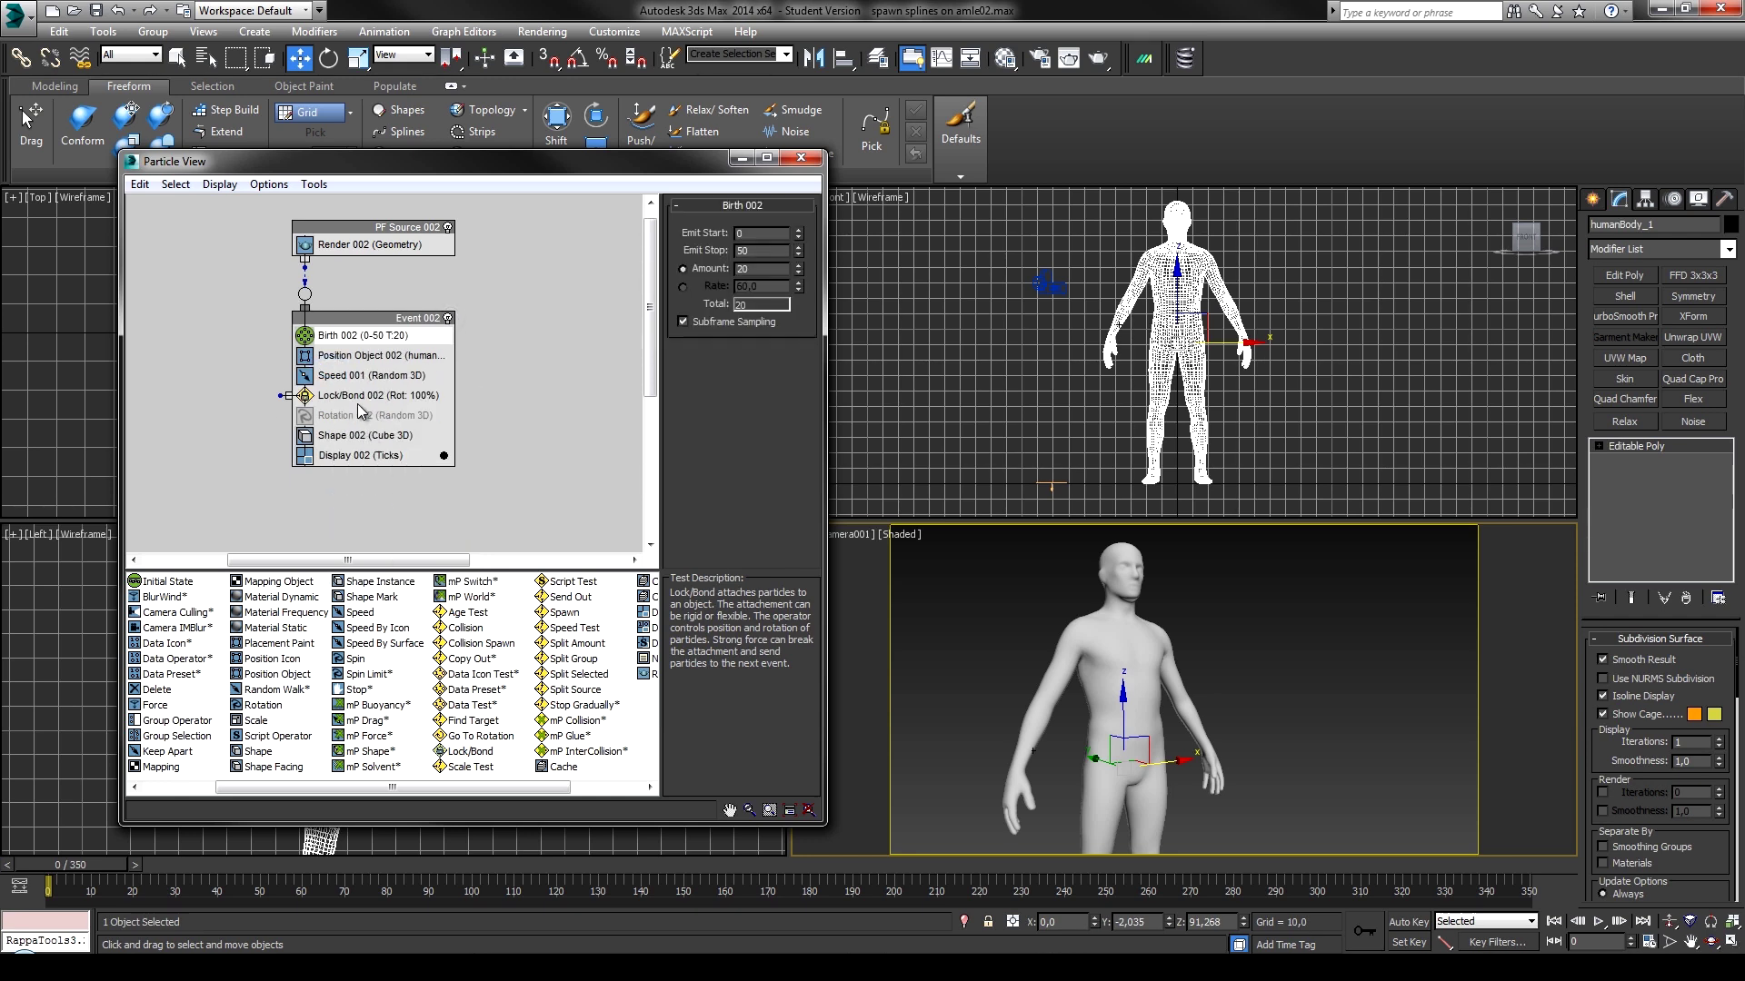
{"action": "right_click", "coordinate": [351, 416]}
{"action": "left_click", "coordinate": [412, 558]}
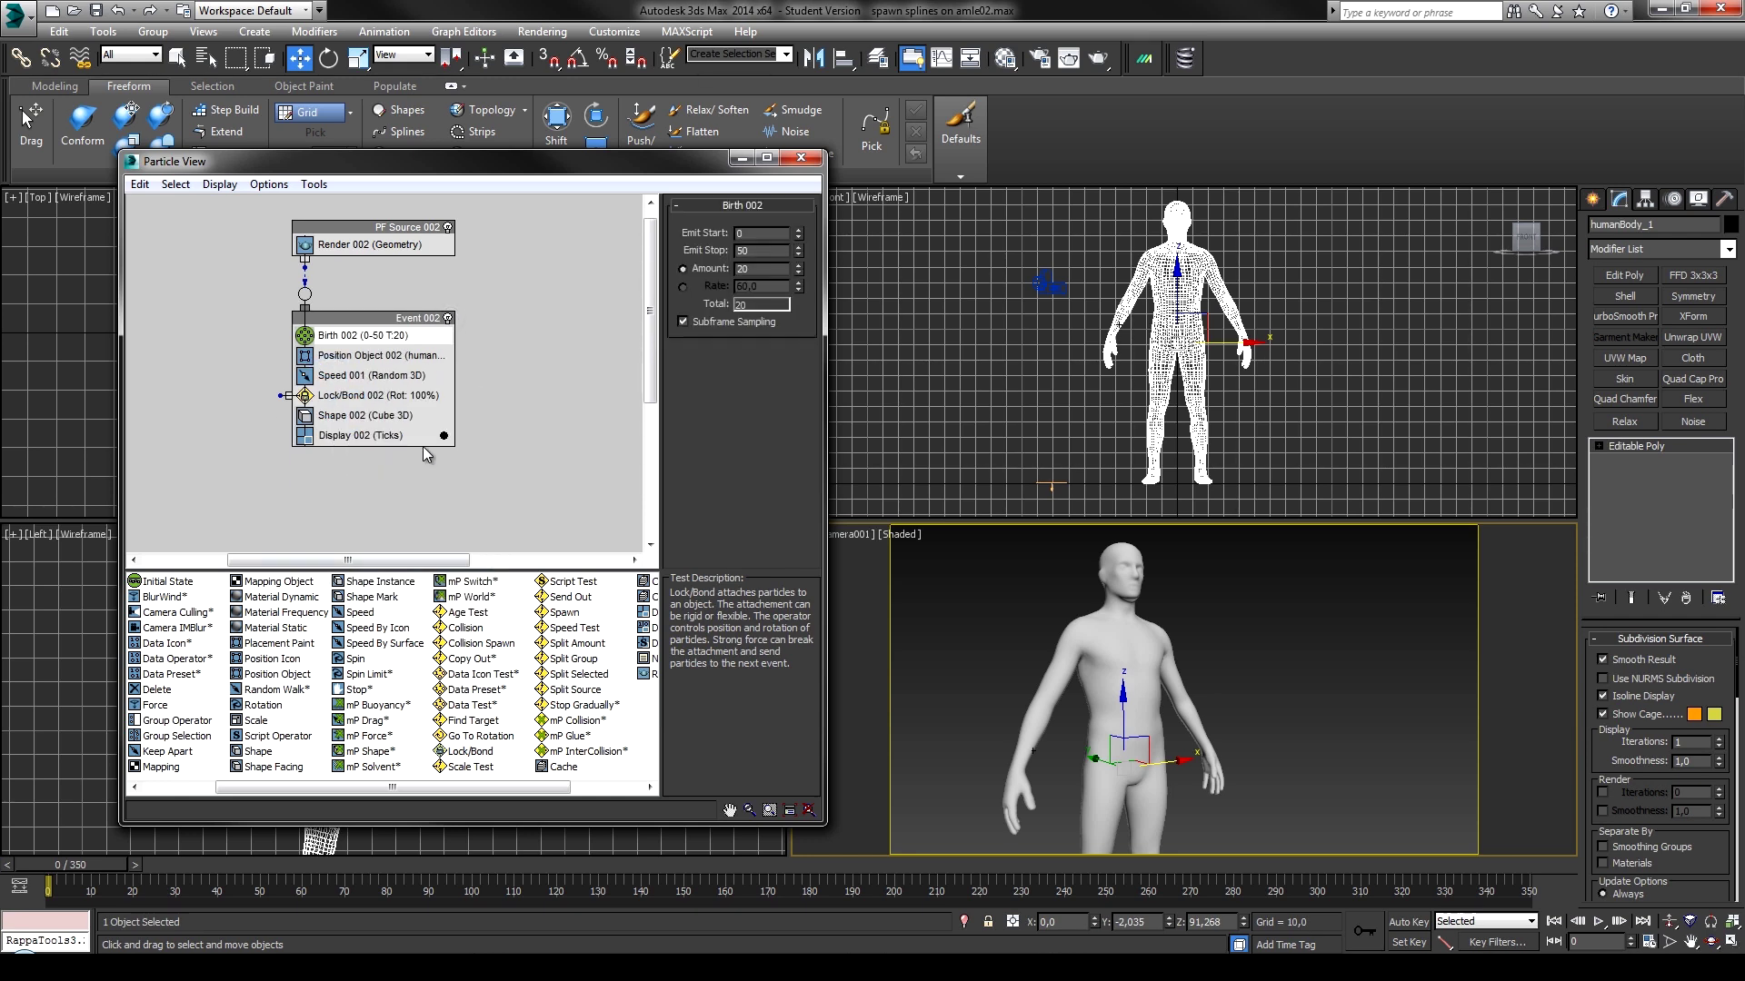
{"action": "right_click", "coordinate": [320, 428]}
{"action": "left_click", "coordinate": [371, 572]}
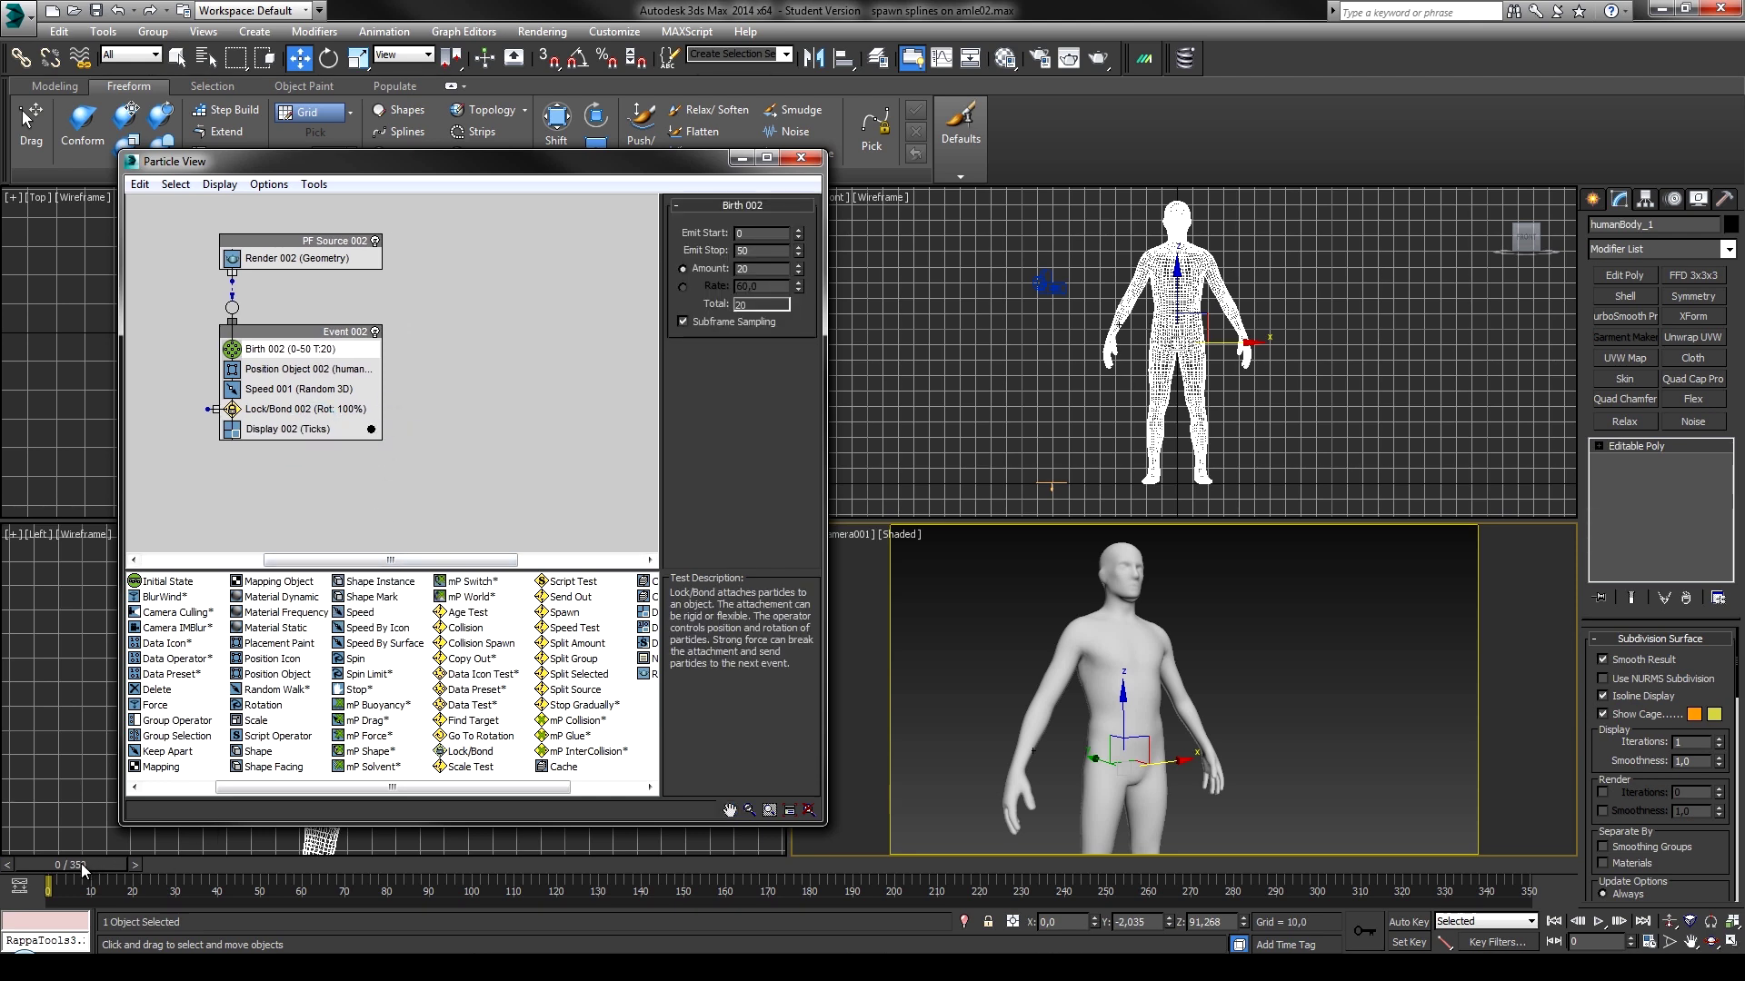
Scrub the timeline and confirm Position Object 002 uses humanBody_1.
{"action": "mouse_move", "coordinate": [84, 870]}
{"action": "left_mouse_down"}
{"action": "mouse_move", "coordinate": [230, 870]}
{"action": "mouse_move", "coordinate": [63, 870]}
{"action": "left_mouse_up"}
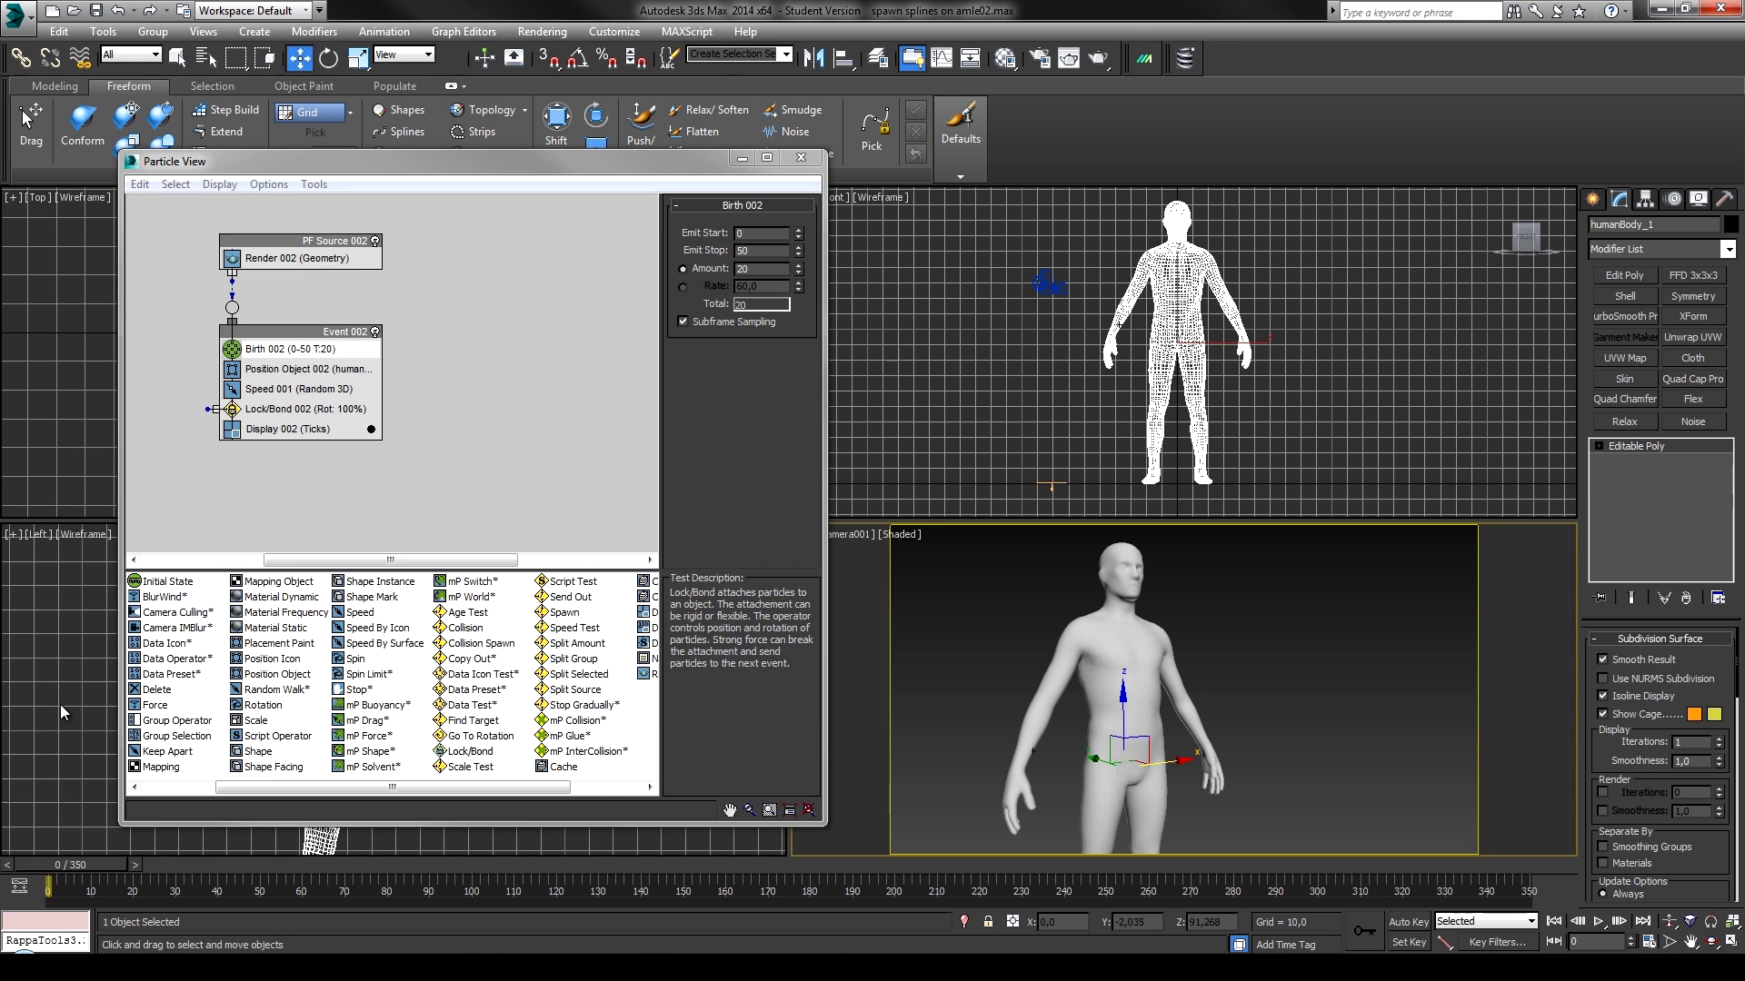
{"action": "left_click", "coordinate": [309, 369]}
{"action": "left_click", "coordinate": [733, 319]}
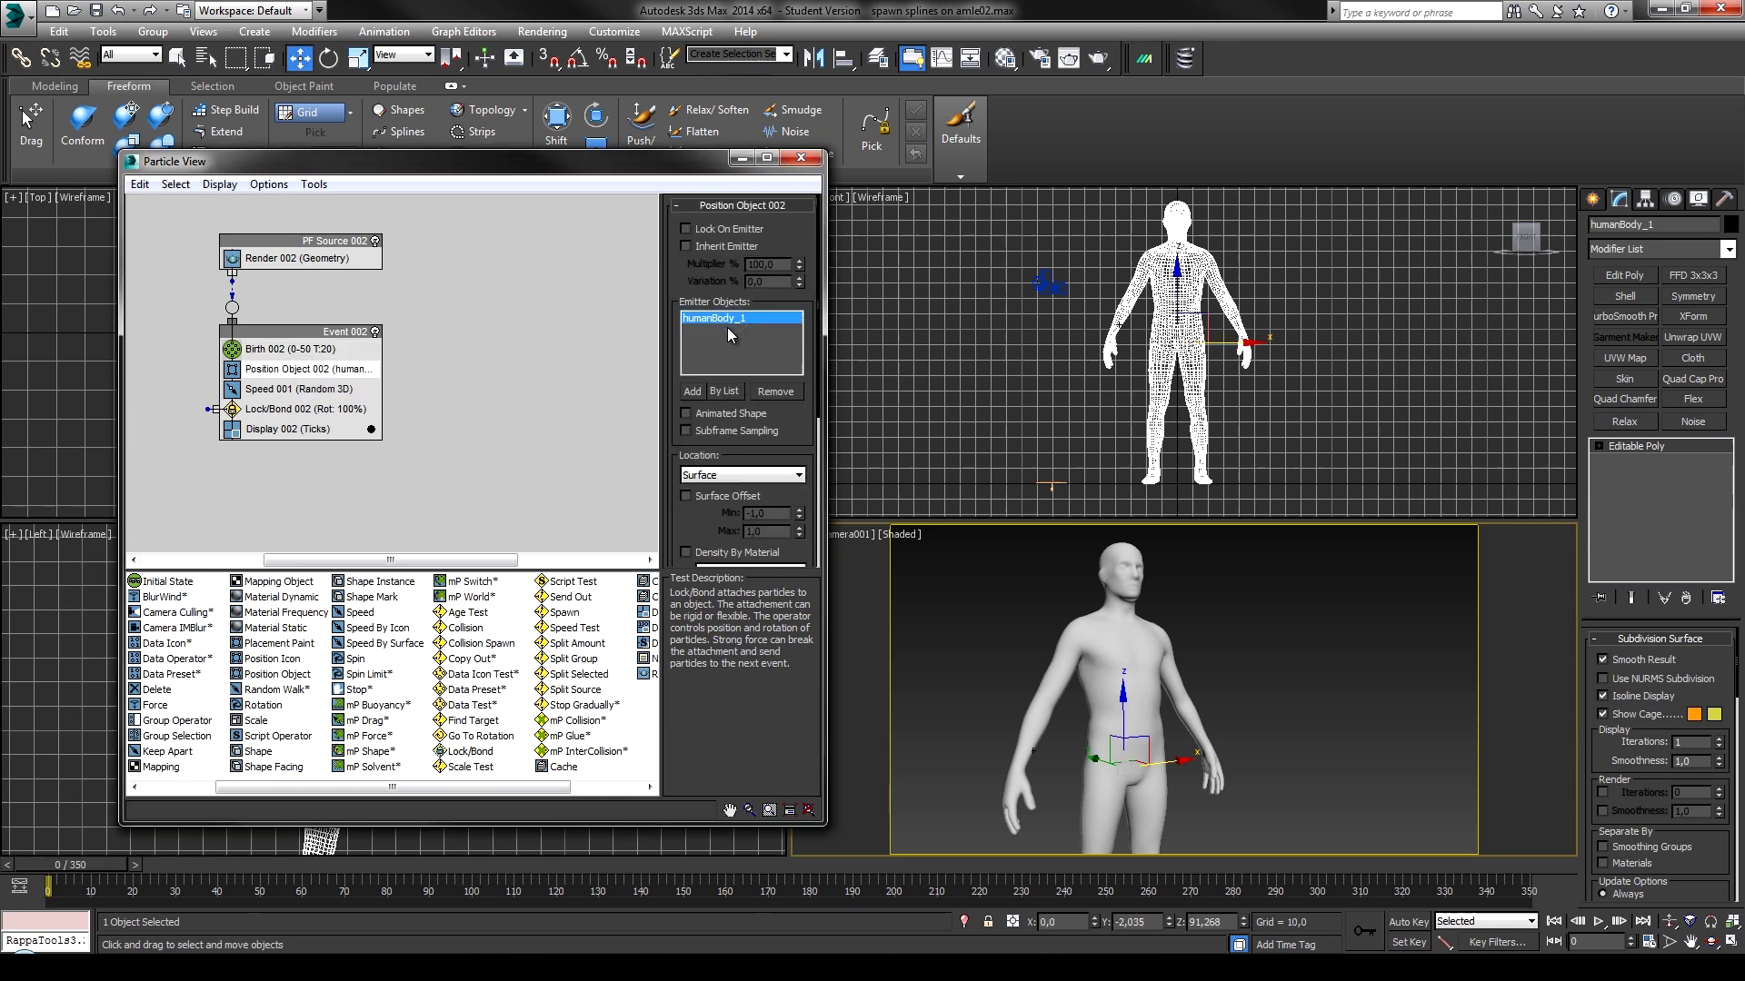
Set the Birth 002 amount to 500.
{"action": "left_click", "coordinate": [313, 349]}
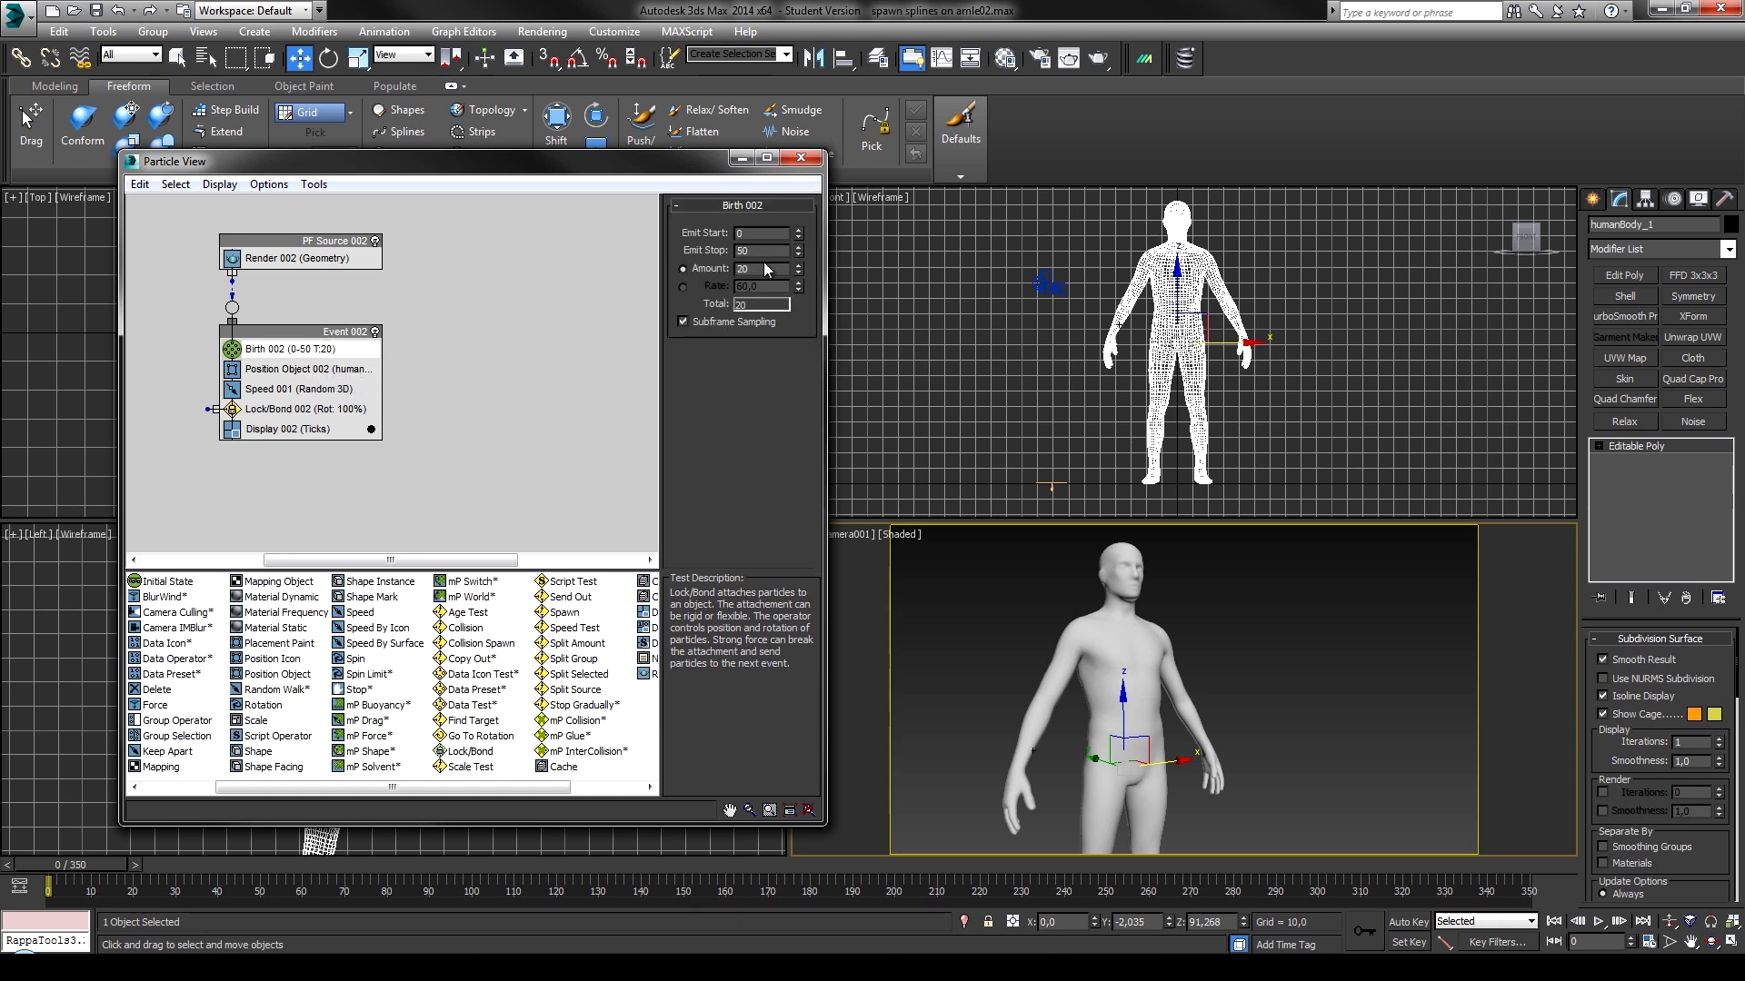
{"action": "type", "text": "500"}
{"action": "key", "text": "Return"}
Play the animation to frame 171, then switch to the Pflow to Splines web page.
{"action": "left_click", "coordinate": [1596, 922]}
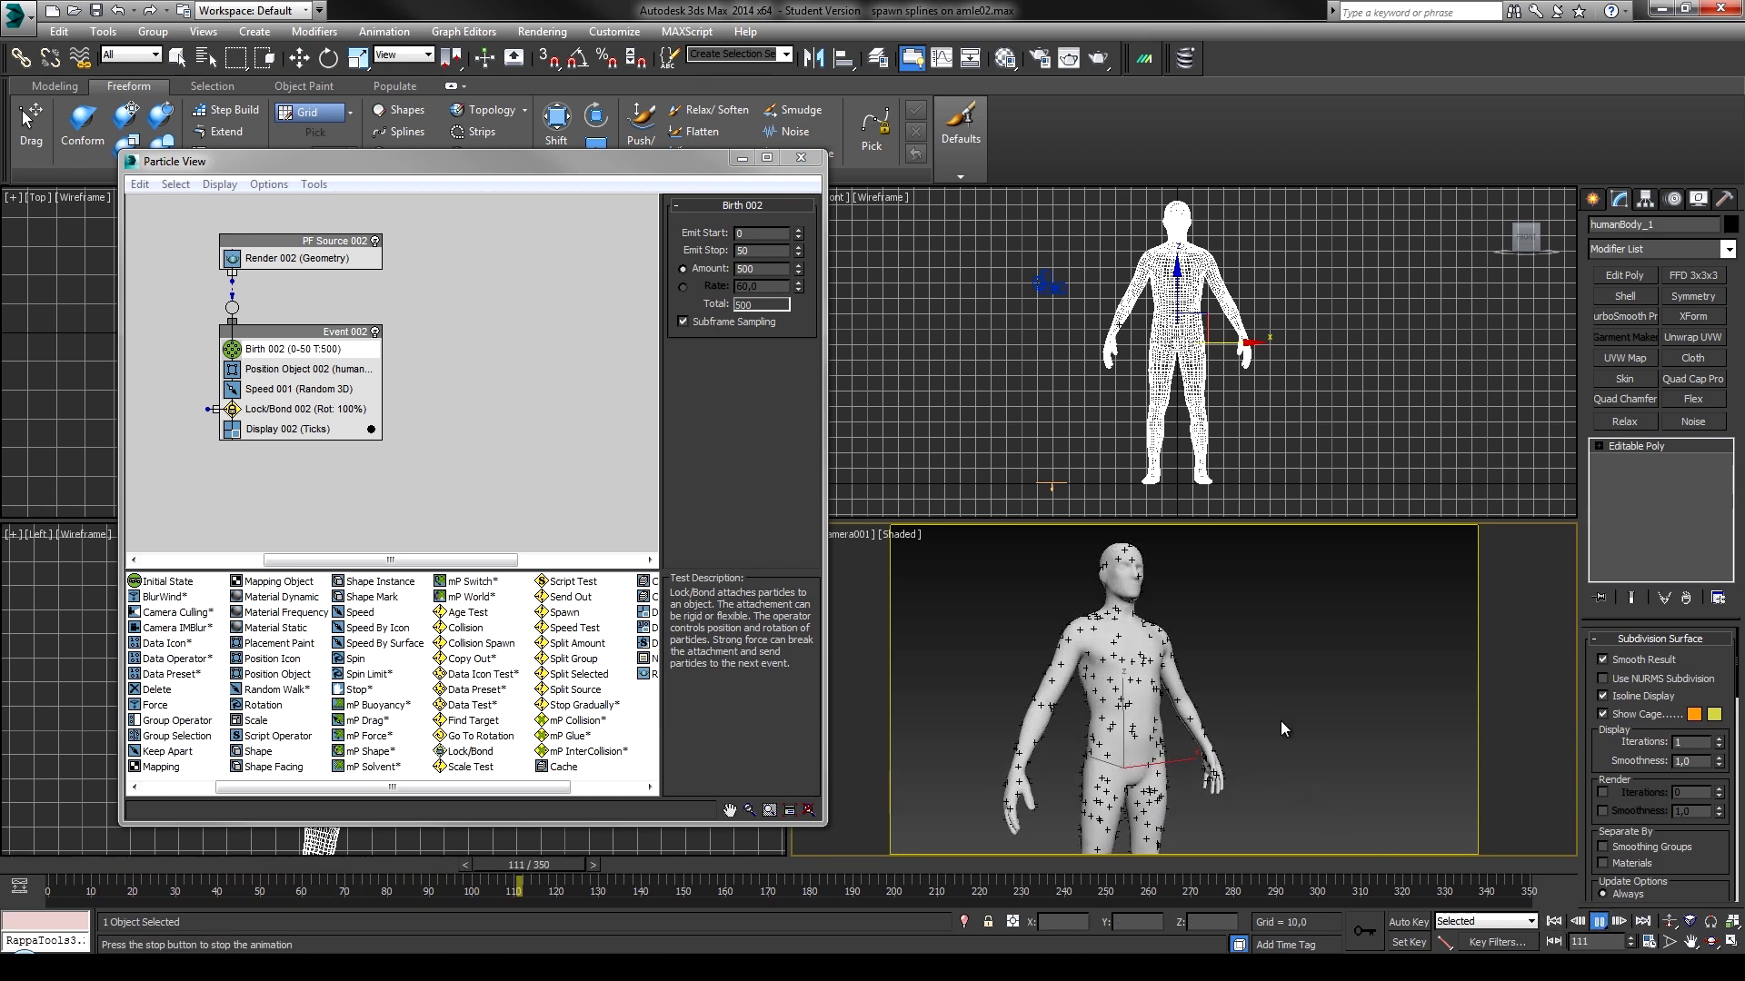
{"action": "left_click", "coordinate": [1599, 921]}
{"action": "key", "text": "w"}
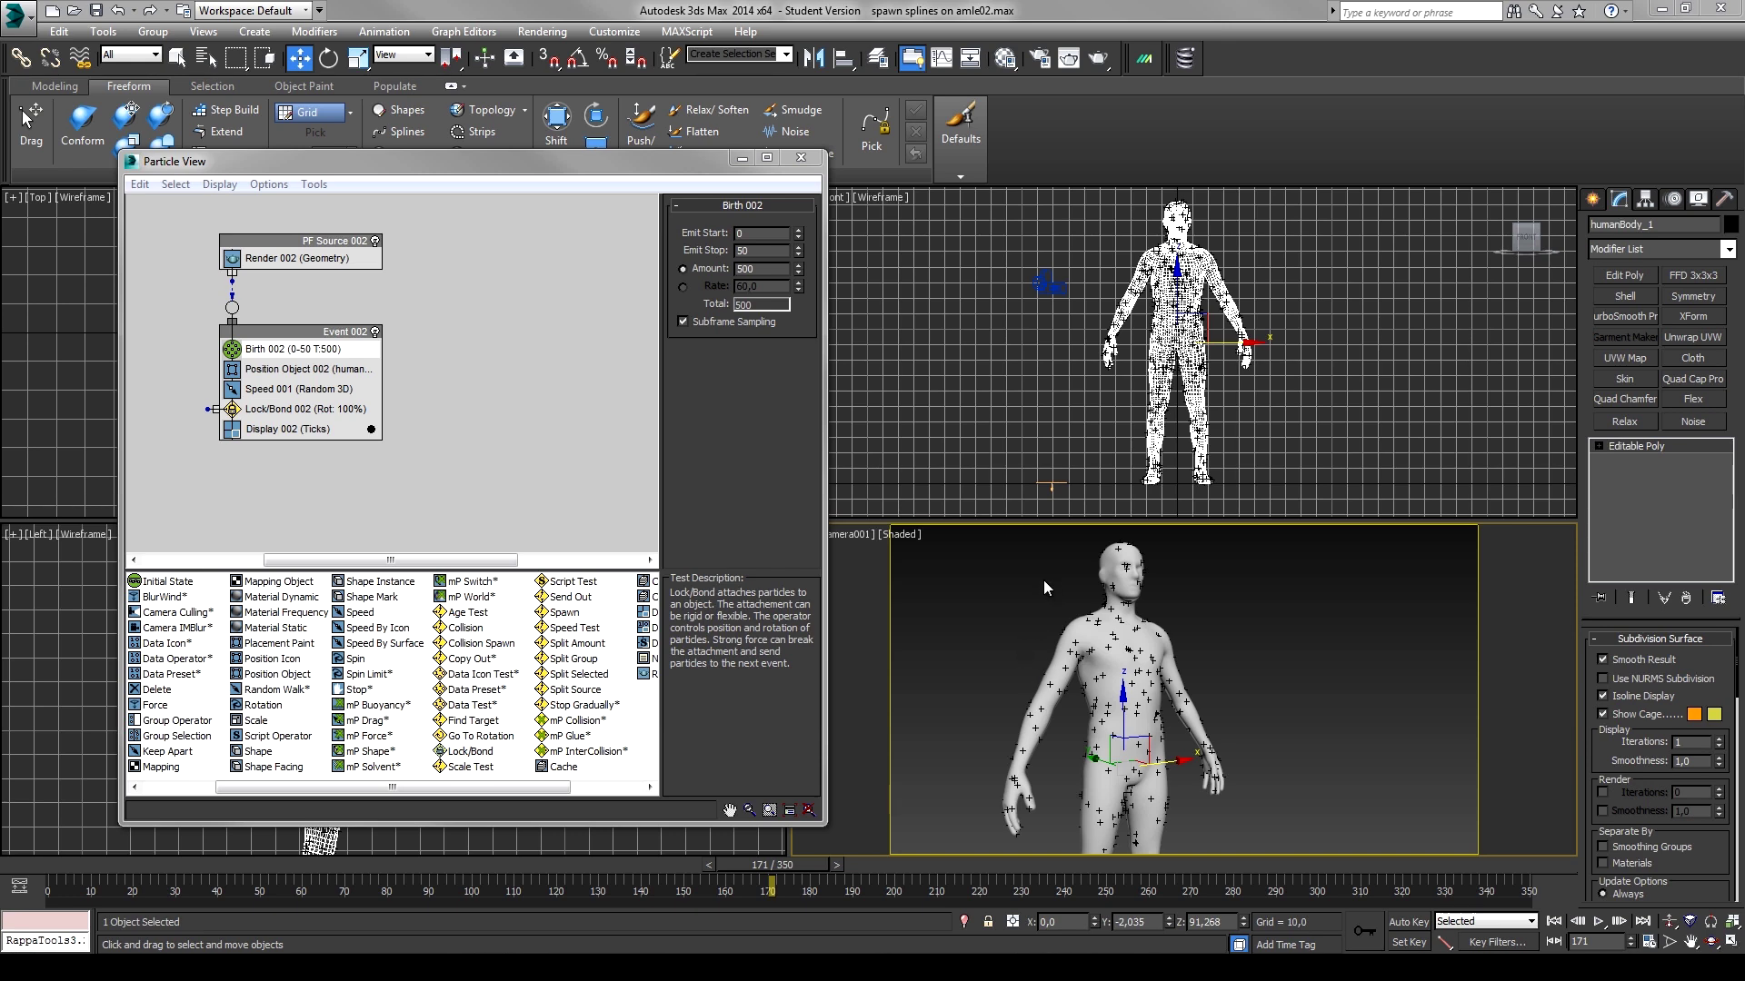
{"action": "key", "text": "alt+Tab"}
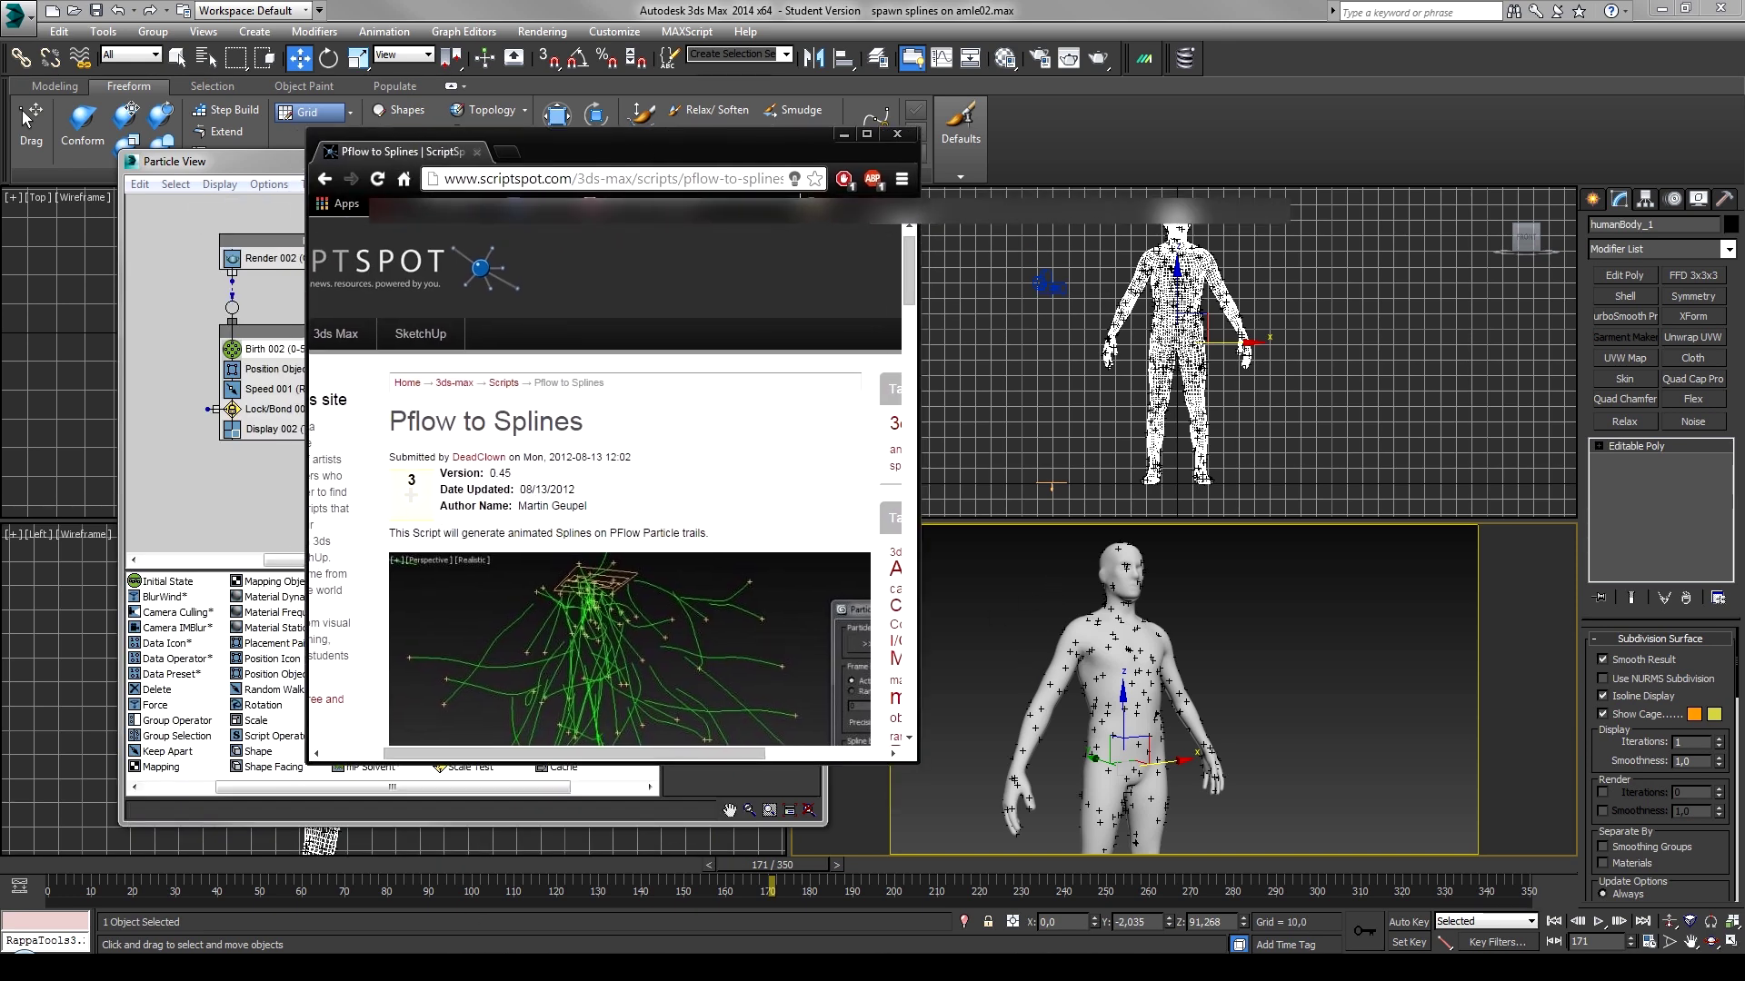
Widen Chrome, scroll the Pflow to Splines page to its attachment, then close the browser.
{"action": "left_click_drag", "start_coordinate": [919, 193], "coordinate": [1378, 173]}
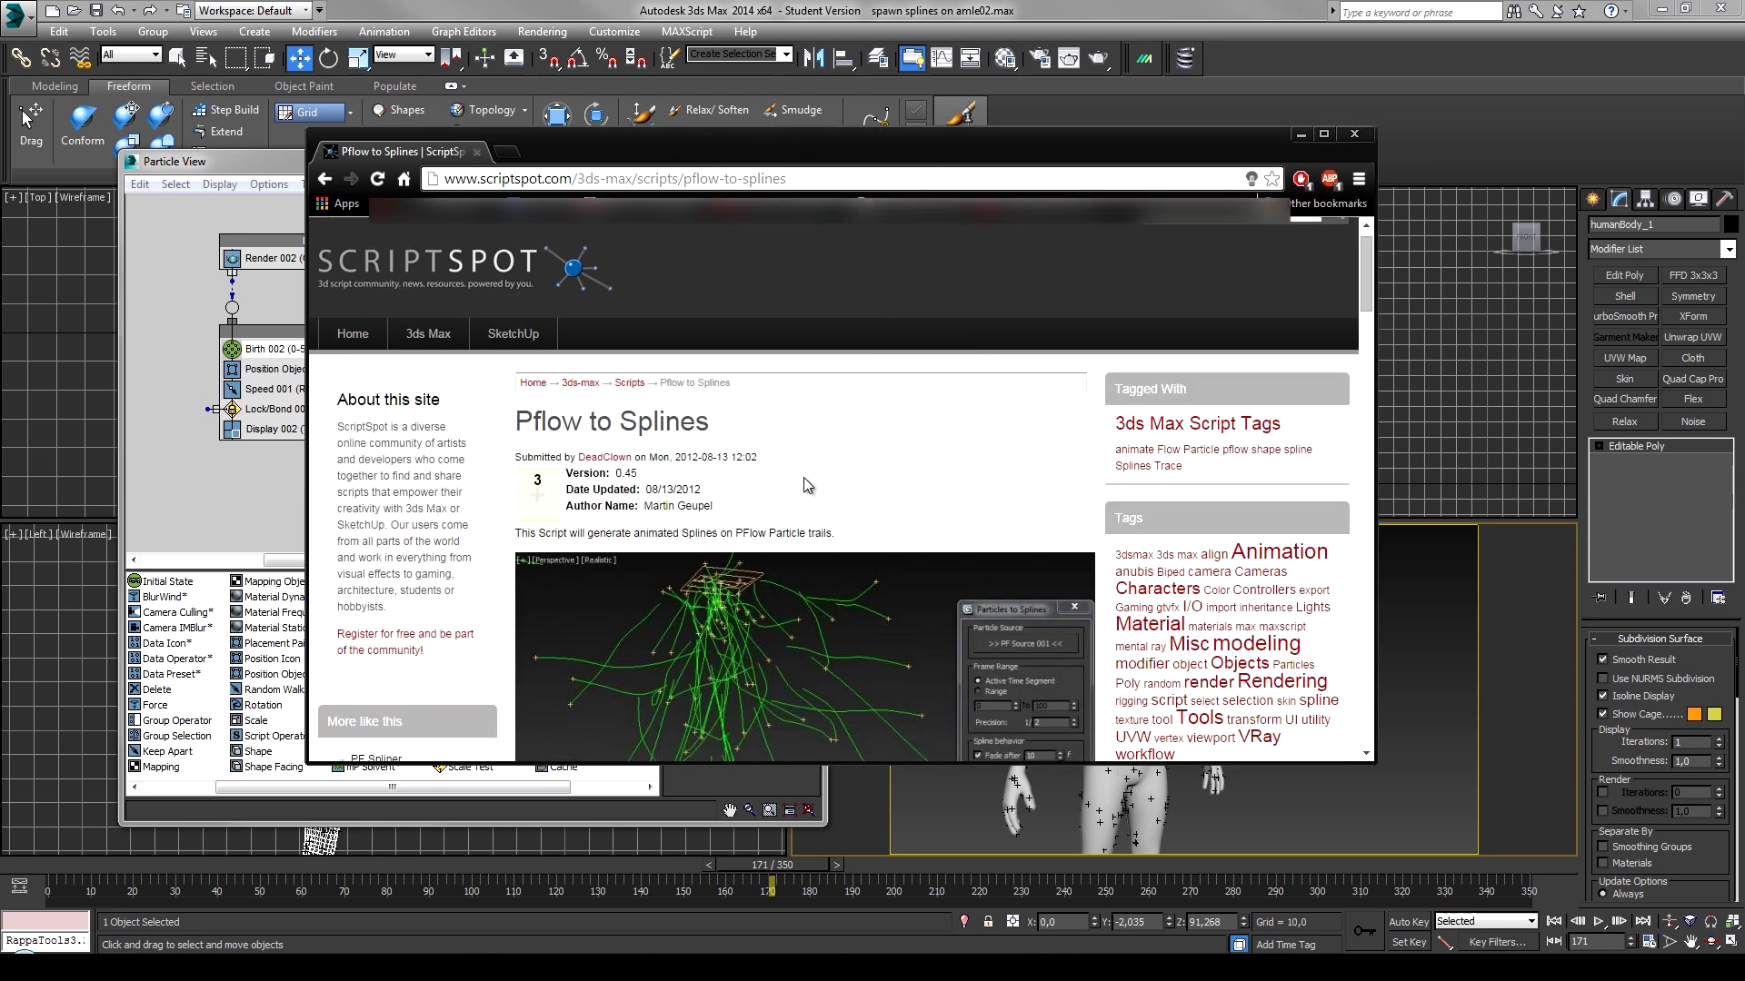
{"action": "scroll", "coordinate": [816, 374], "scroll_direction": "down", "scroll_amount": 5}
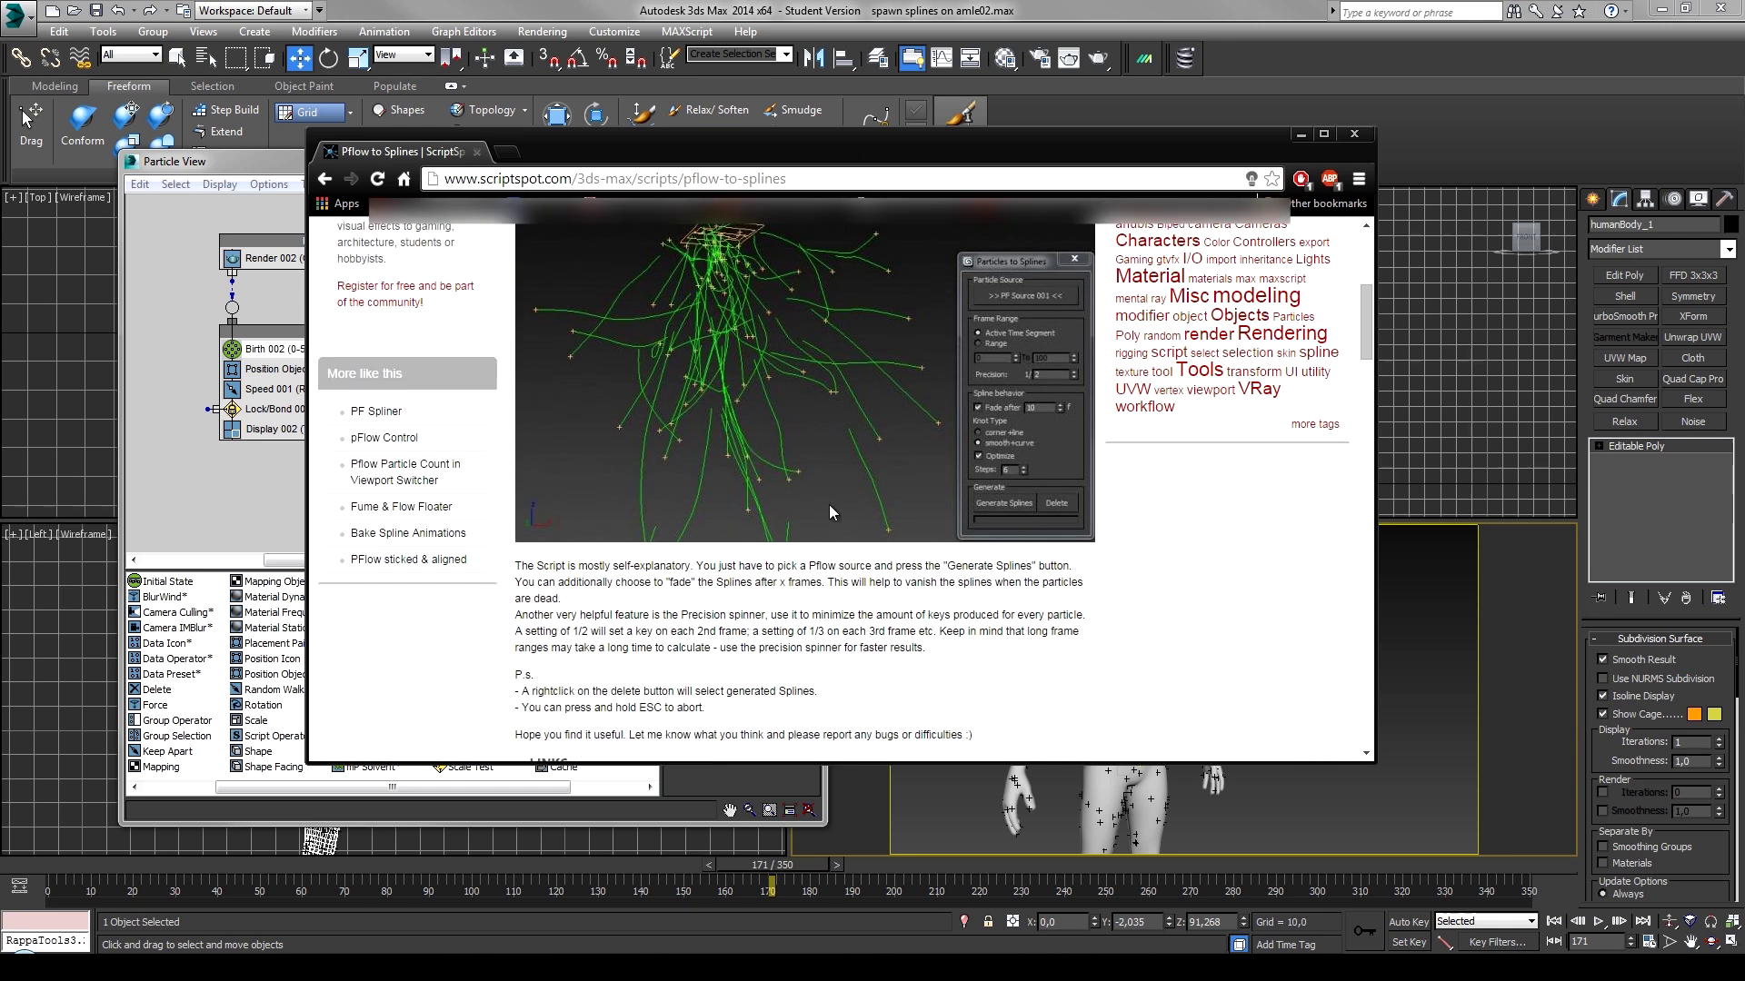
{"action": "scroll", "coordinate": [1127, 600], "scroll_direction": "down", "scroll_amount": 3}
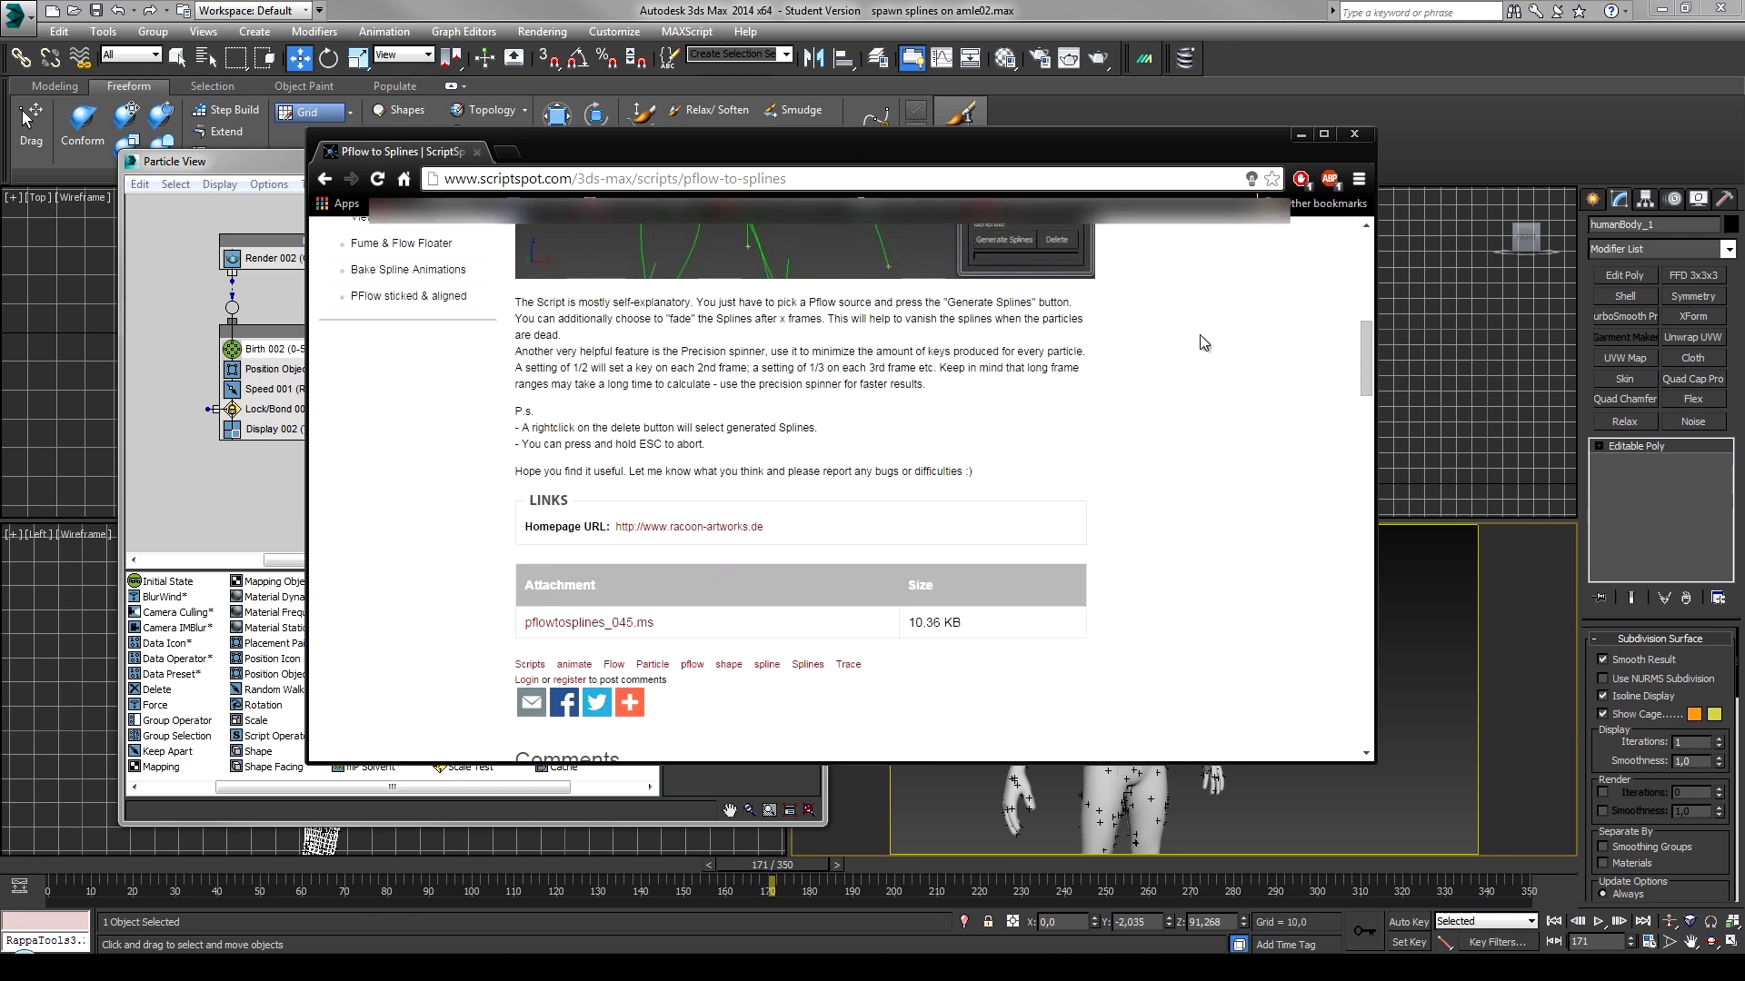
{"action": "left_click", "coordinate": [1349, 139]}
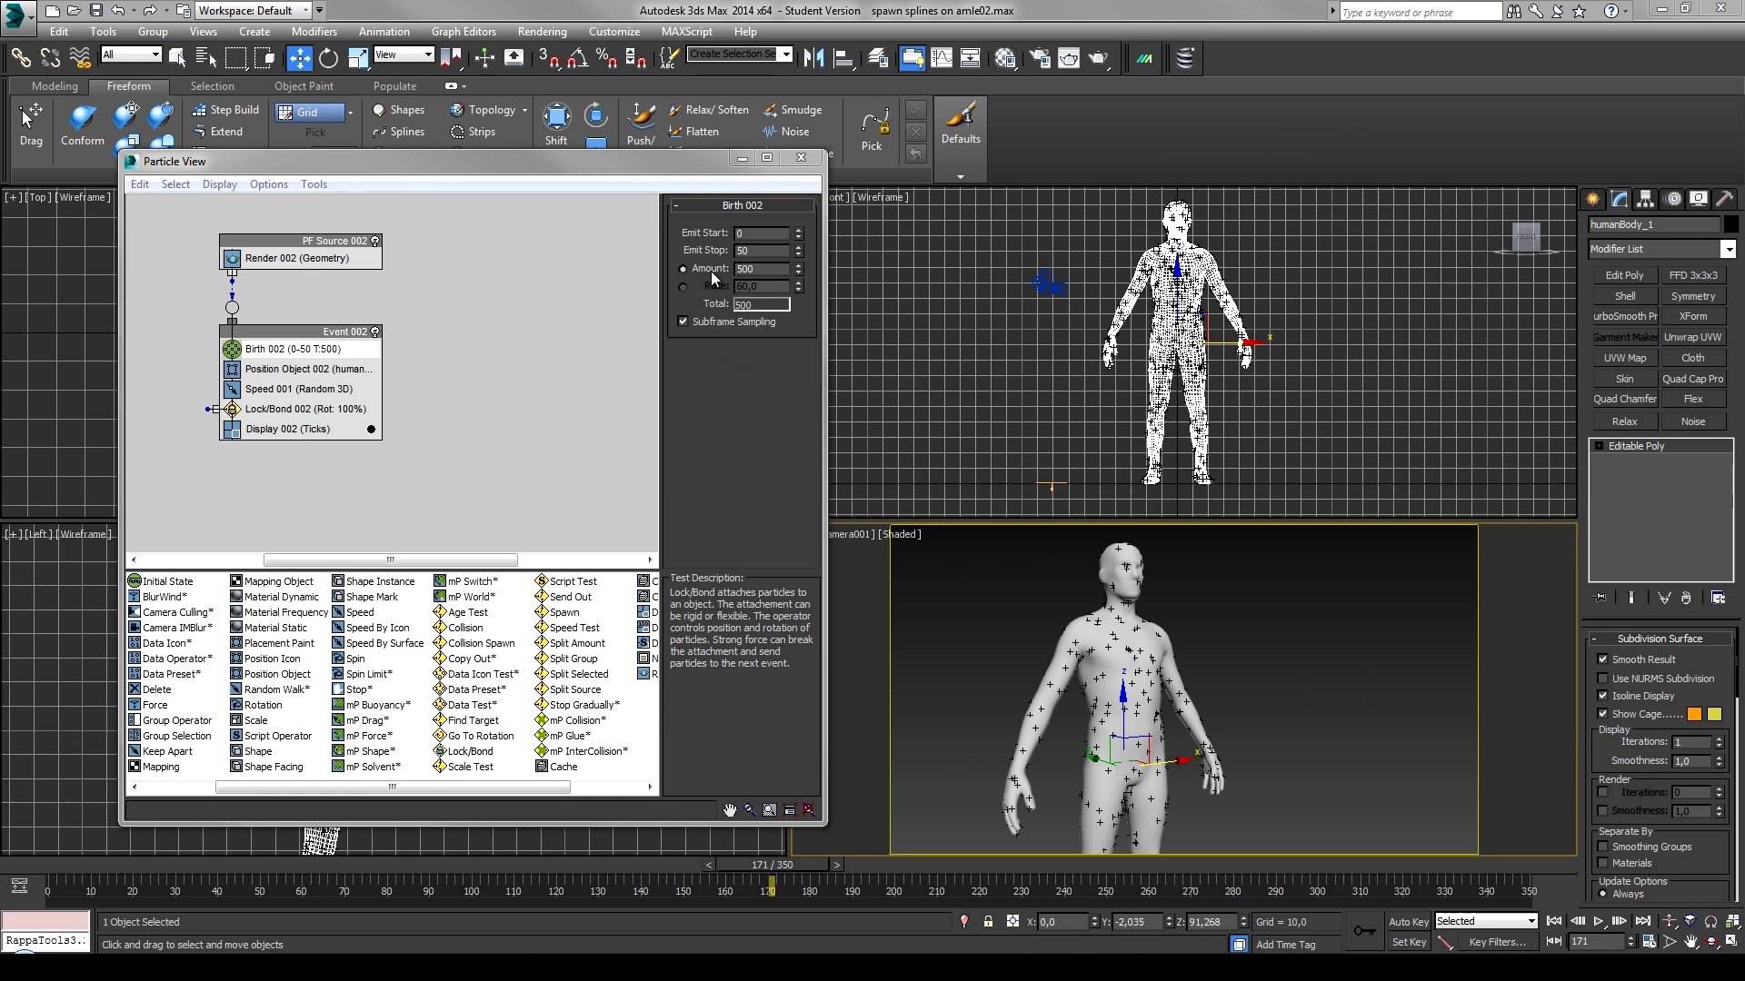
Close Particle View and open Customize User Interface at the Toolbars section.
{"action": "left_click", "coordinate": [800, 157]}
{"action": "left_click", "coordinate": [614, 31]}
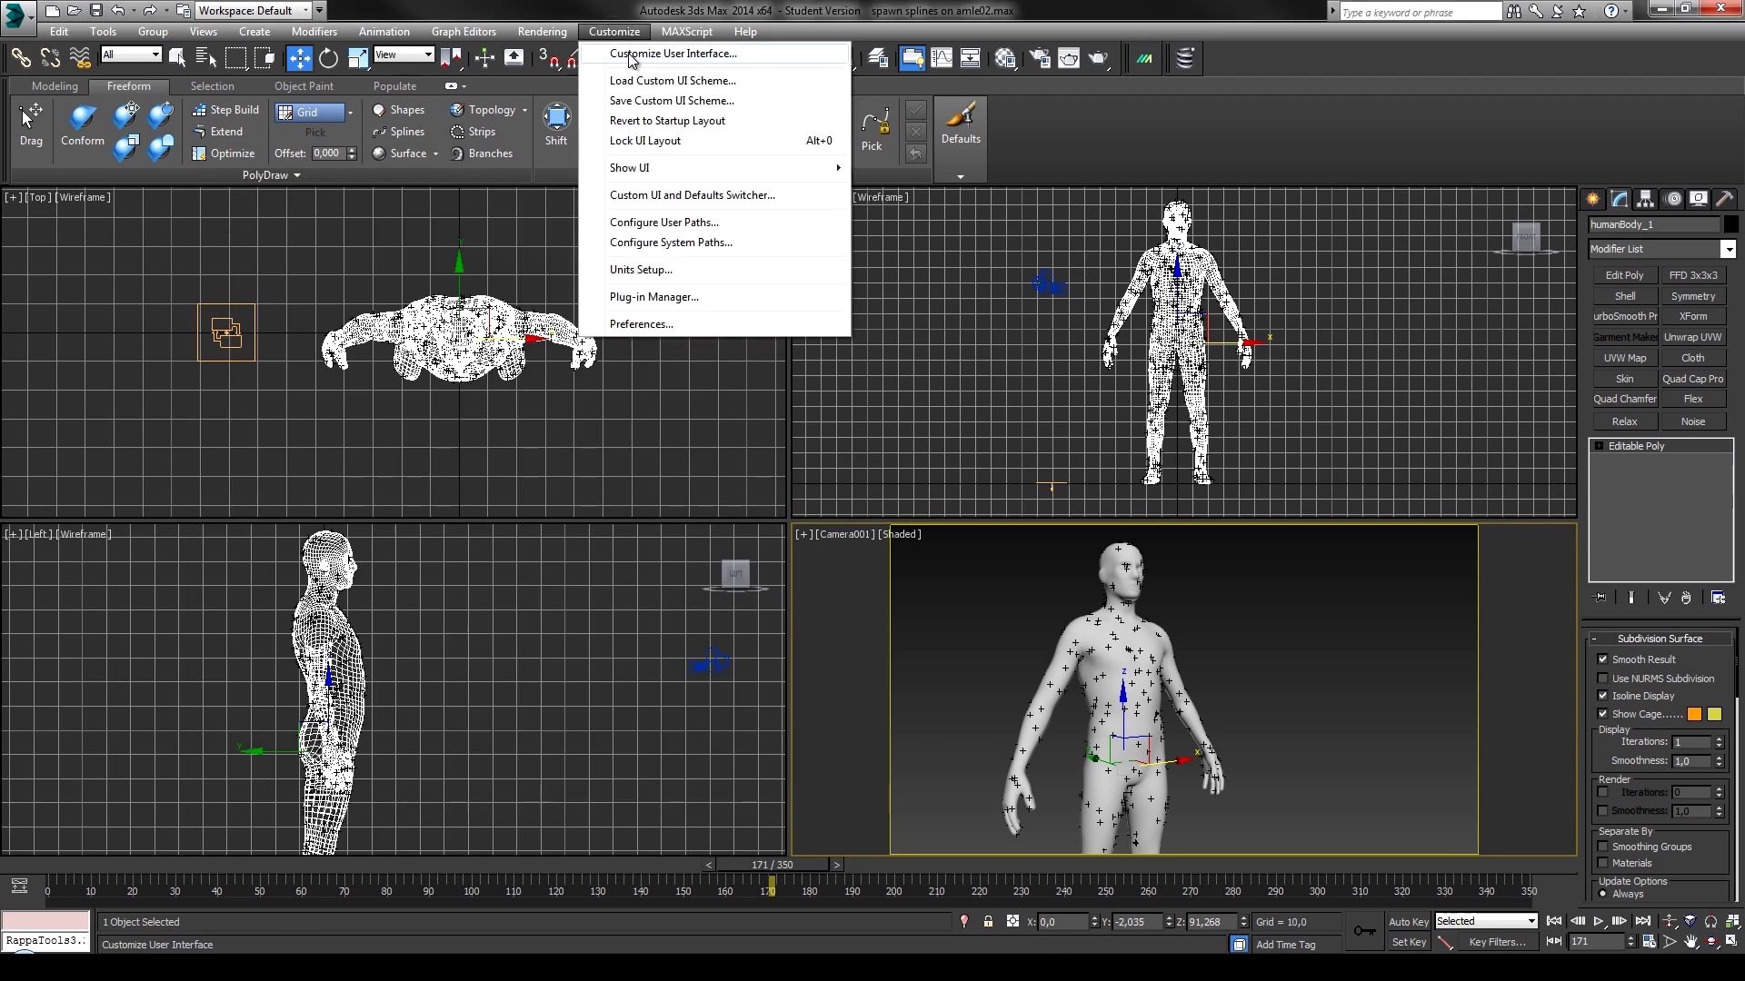
{"action": "left_click", "coordinate": [630, 54]}
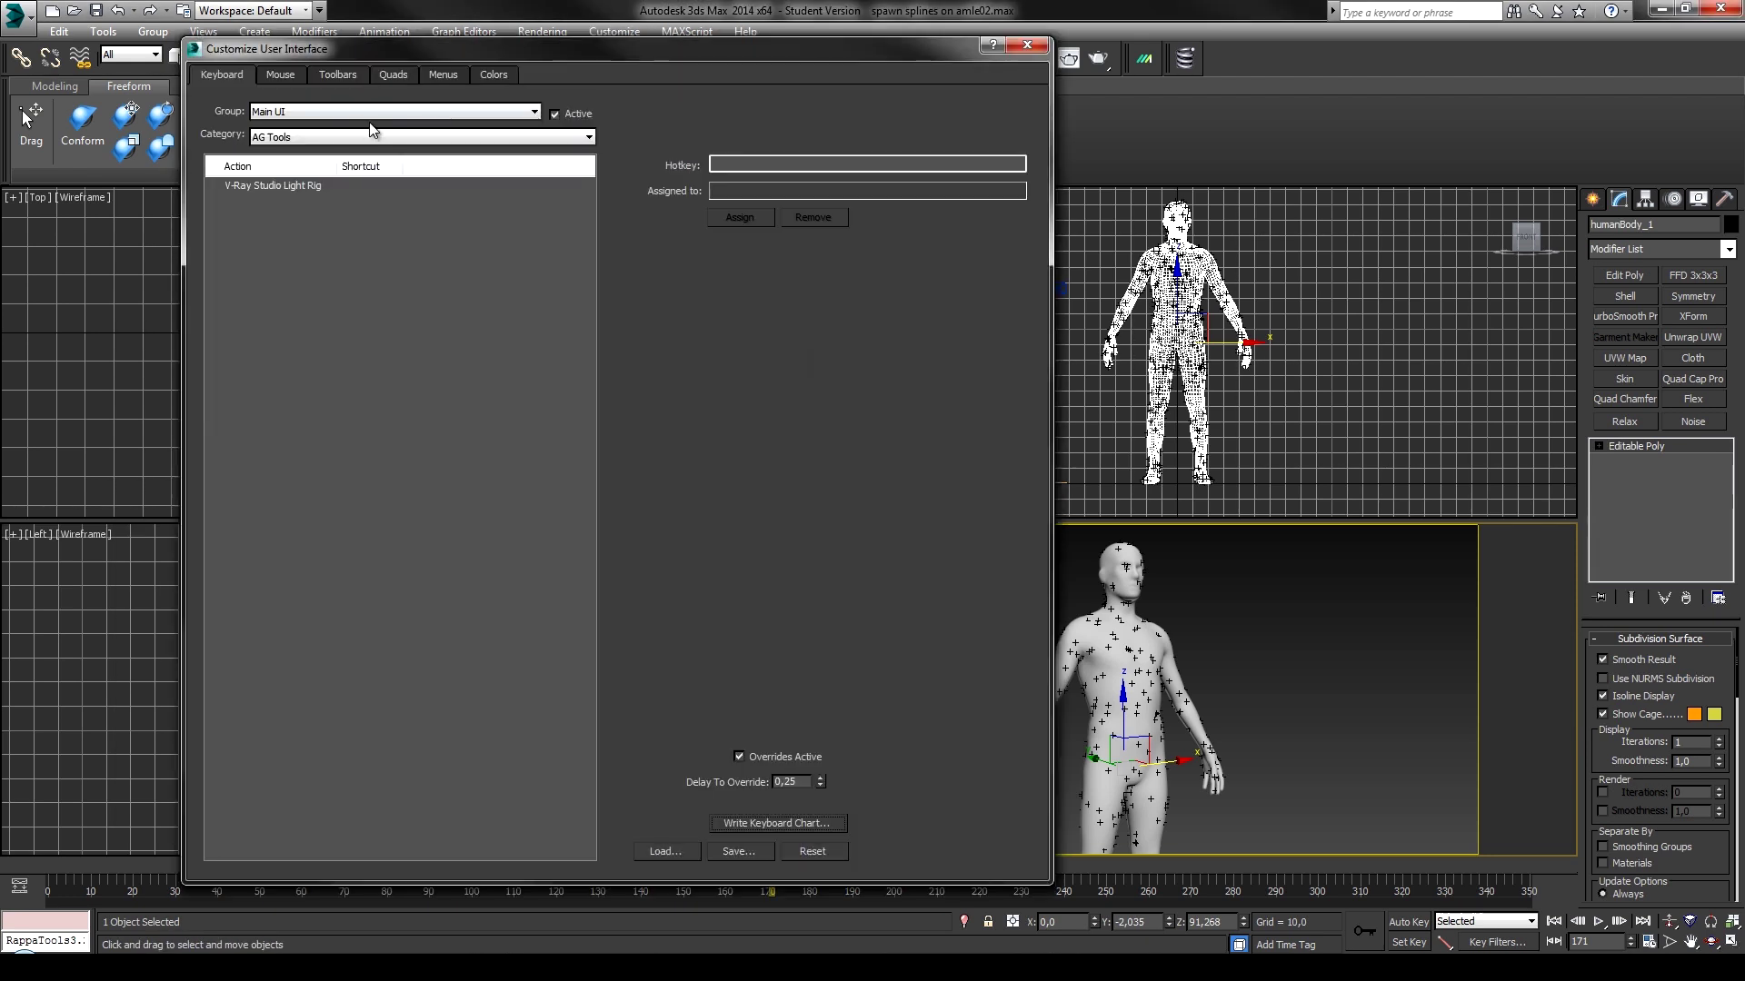
{"action": "left_click", "coordinate": [276, 137]}
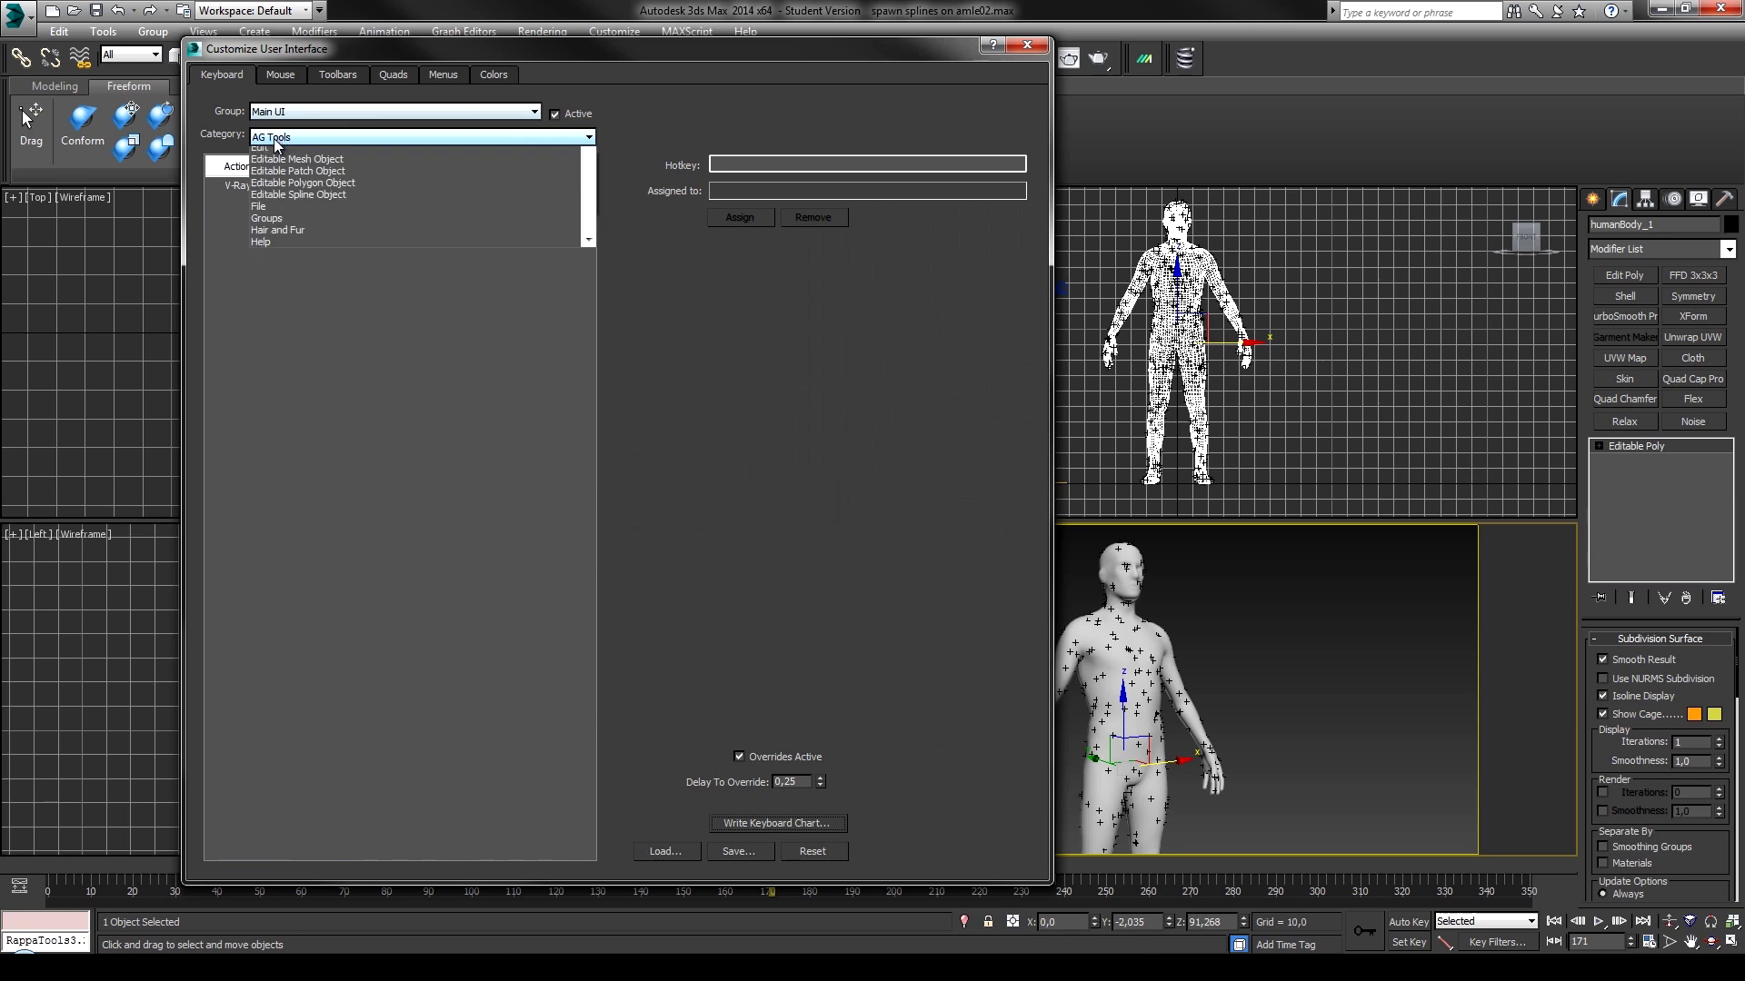
{"action": "left_click", "coordinate": [340, 73]}
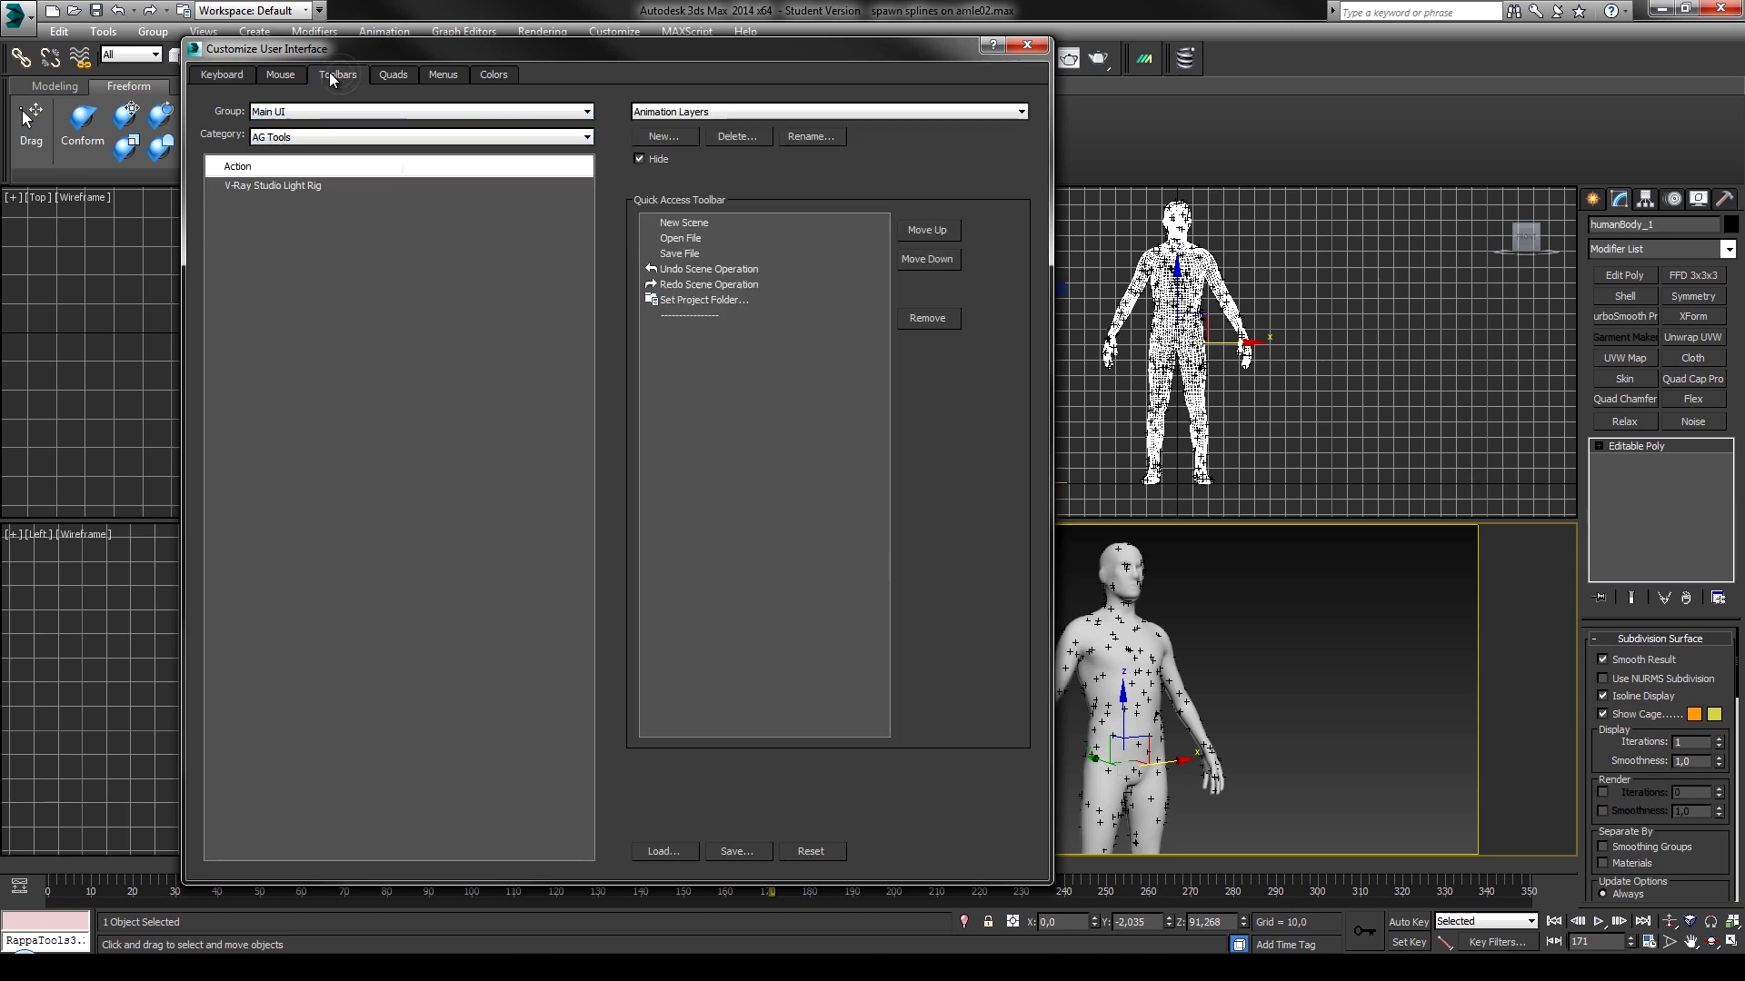
Create a toolbar named pflow holding RacoonScripts' PflowToSplines action.
{"action": "left_click", "coordinate": [308, 137]}
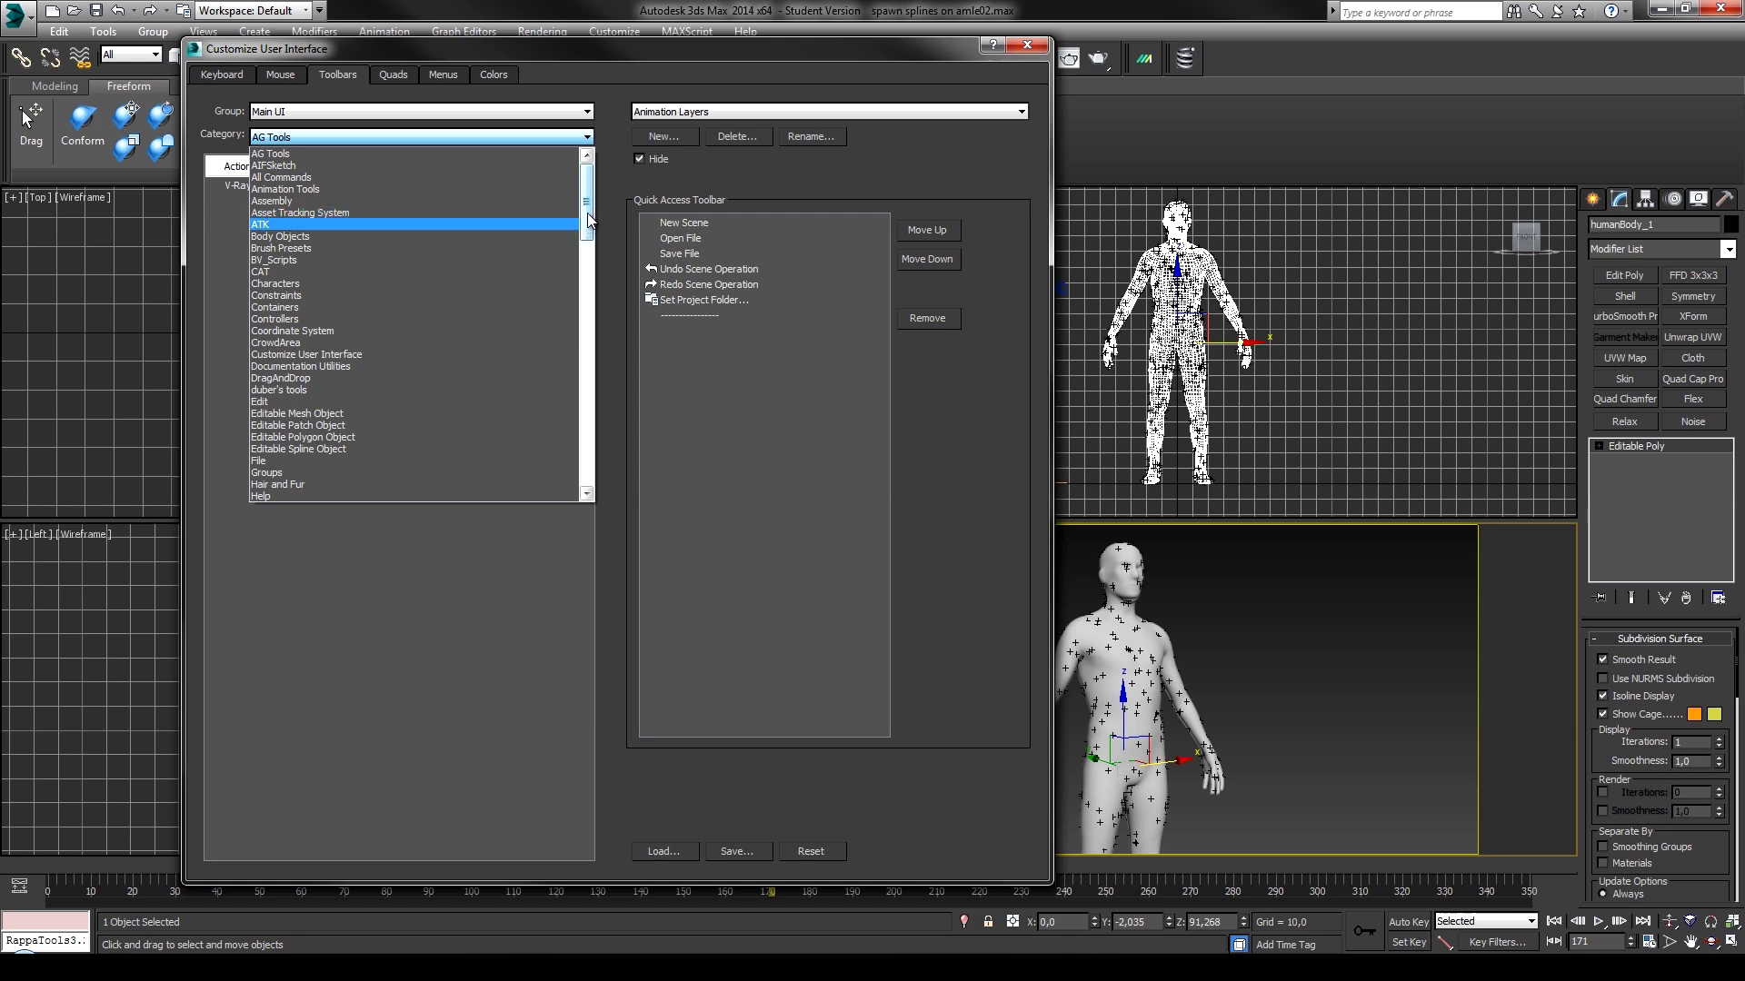
{"action": "scroll", "coordinate": [576, 270], "scroll_direction": "down", "scroll_amount": 9}
{"action": "scroll", "coordinate": [577, 330], "scroll_direction": "down", "scroll_amount": 9}
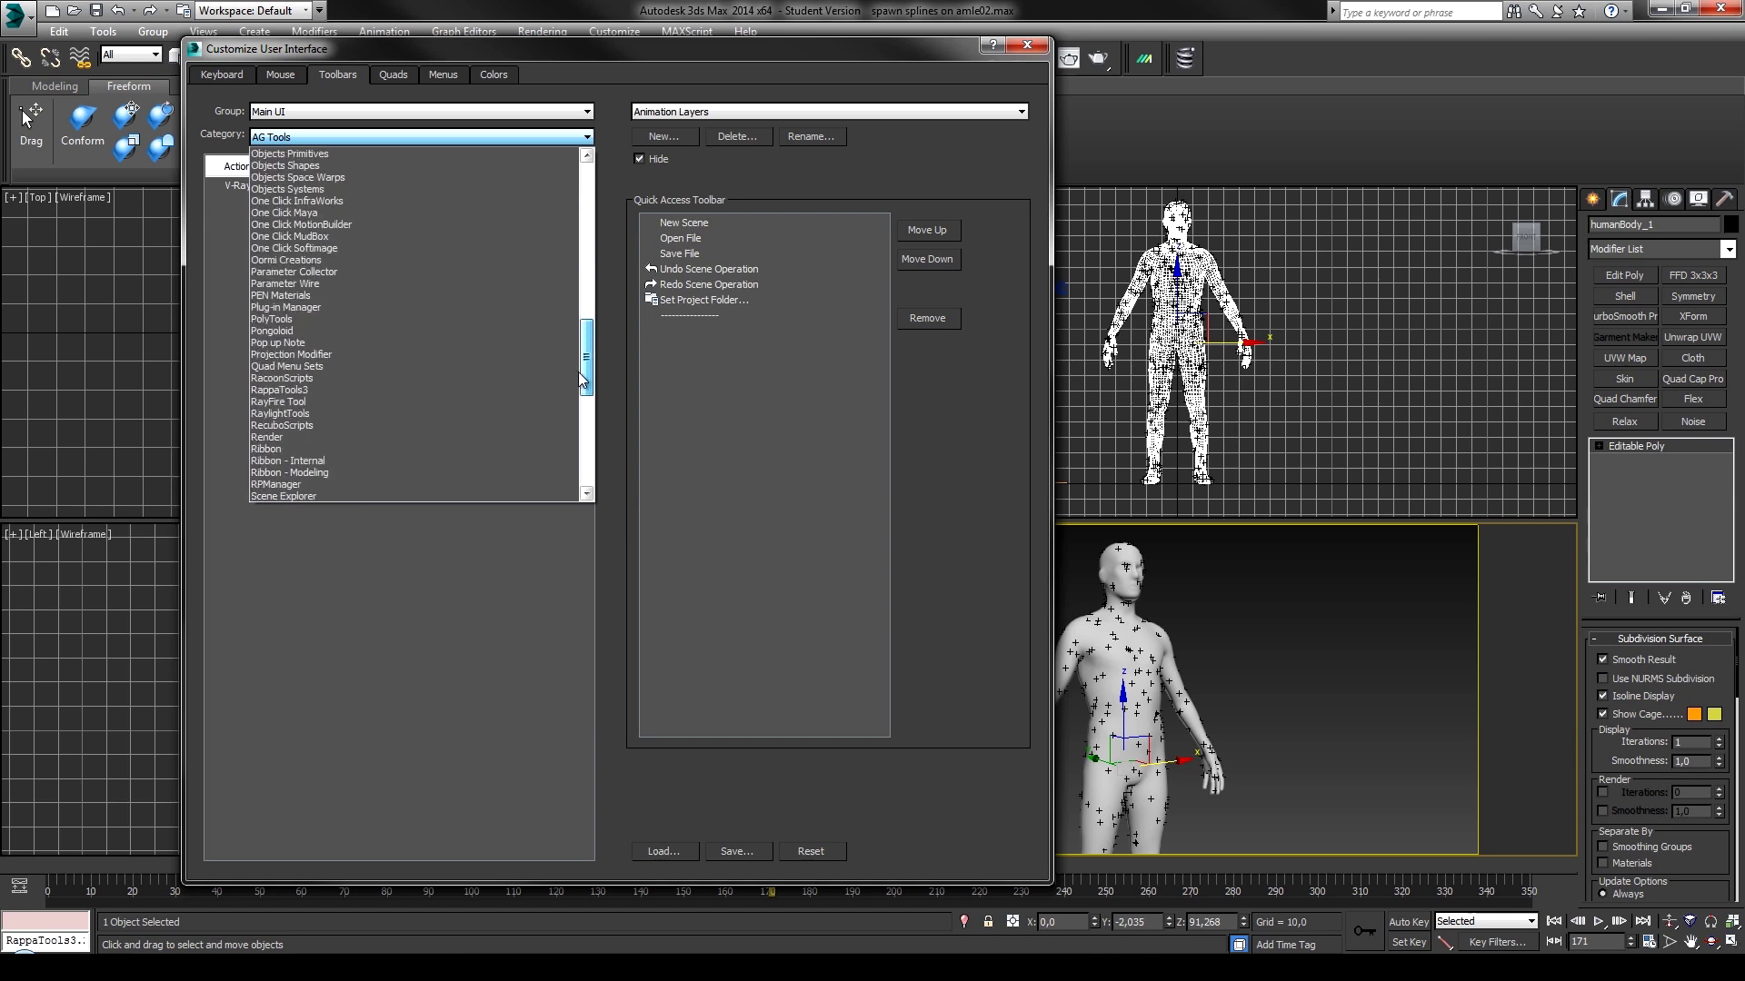
{"action": "scroll", "coordinate": [582, 377], "scroll_direction": "down", "scroll_amount": 1}
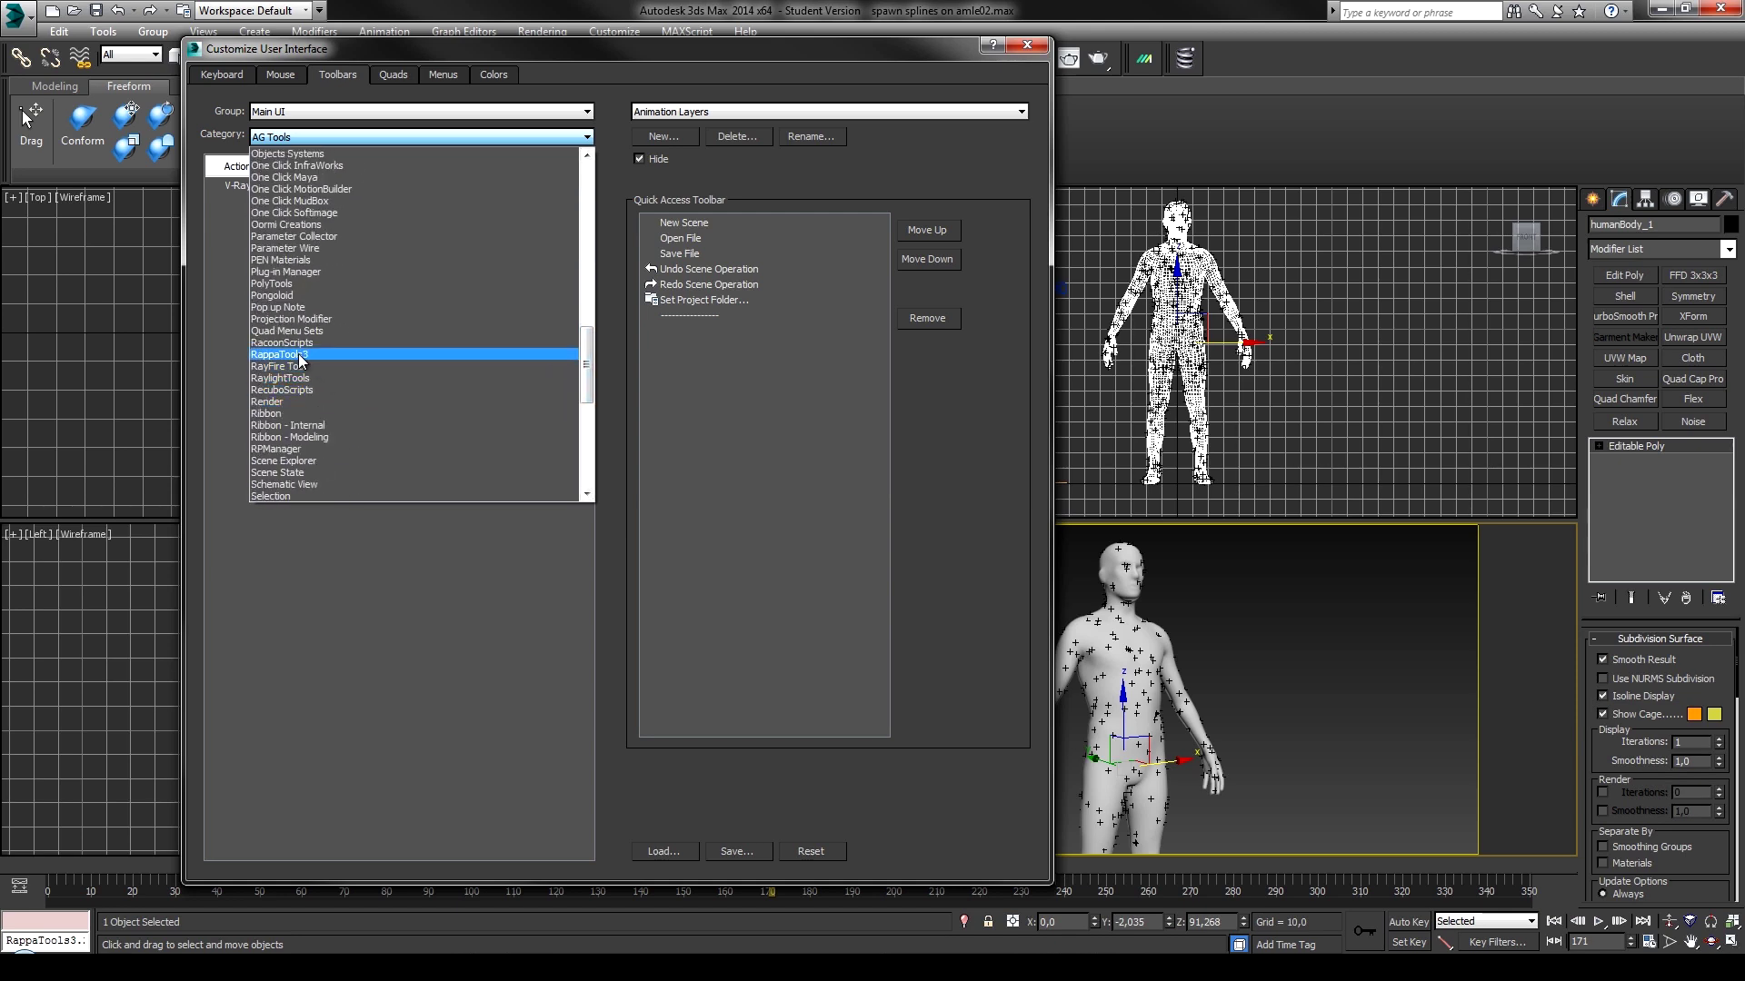
{"action": "left_click", "coordinate": [337, 342]}
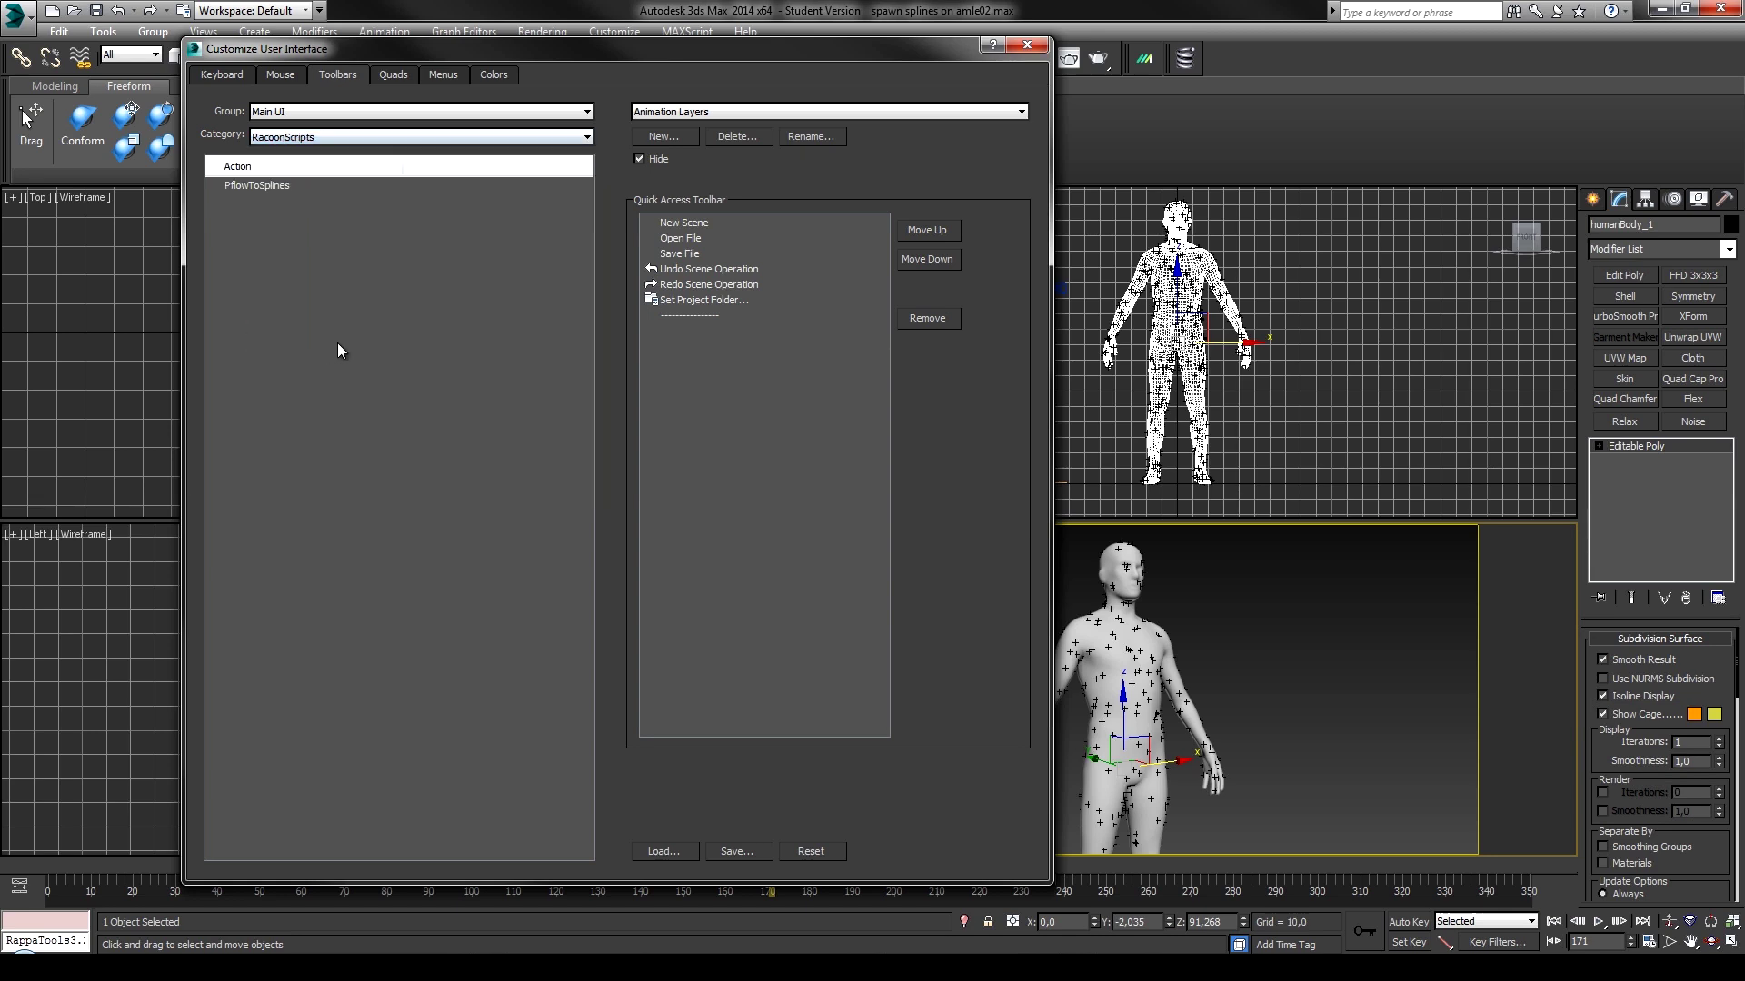
{"action": "left_click", "coordinate": [261, 186]}
{"action": "left_click", "coordinate": [672, 138]}
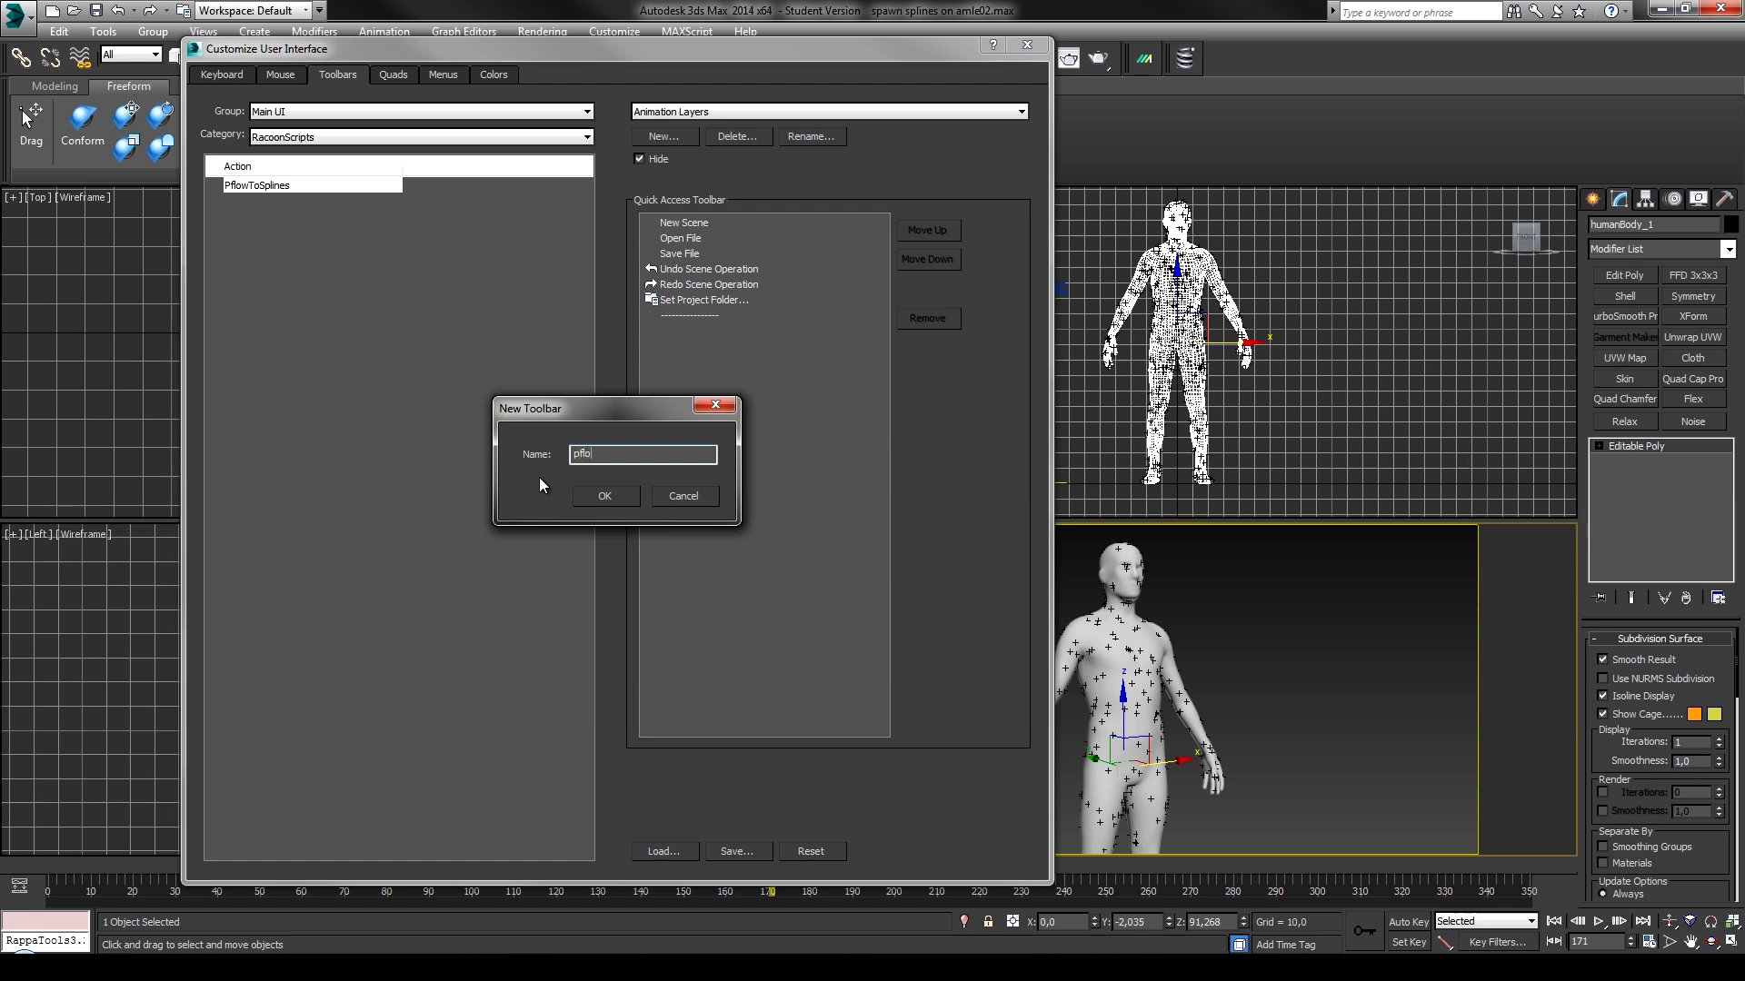
{"action": "left_click", "coordinate": [589, 495]}
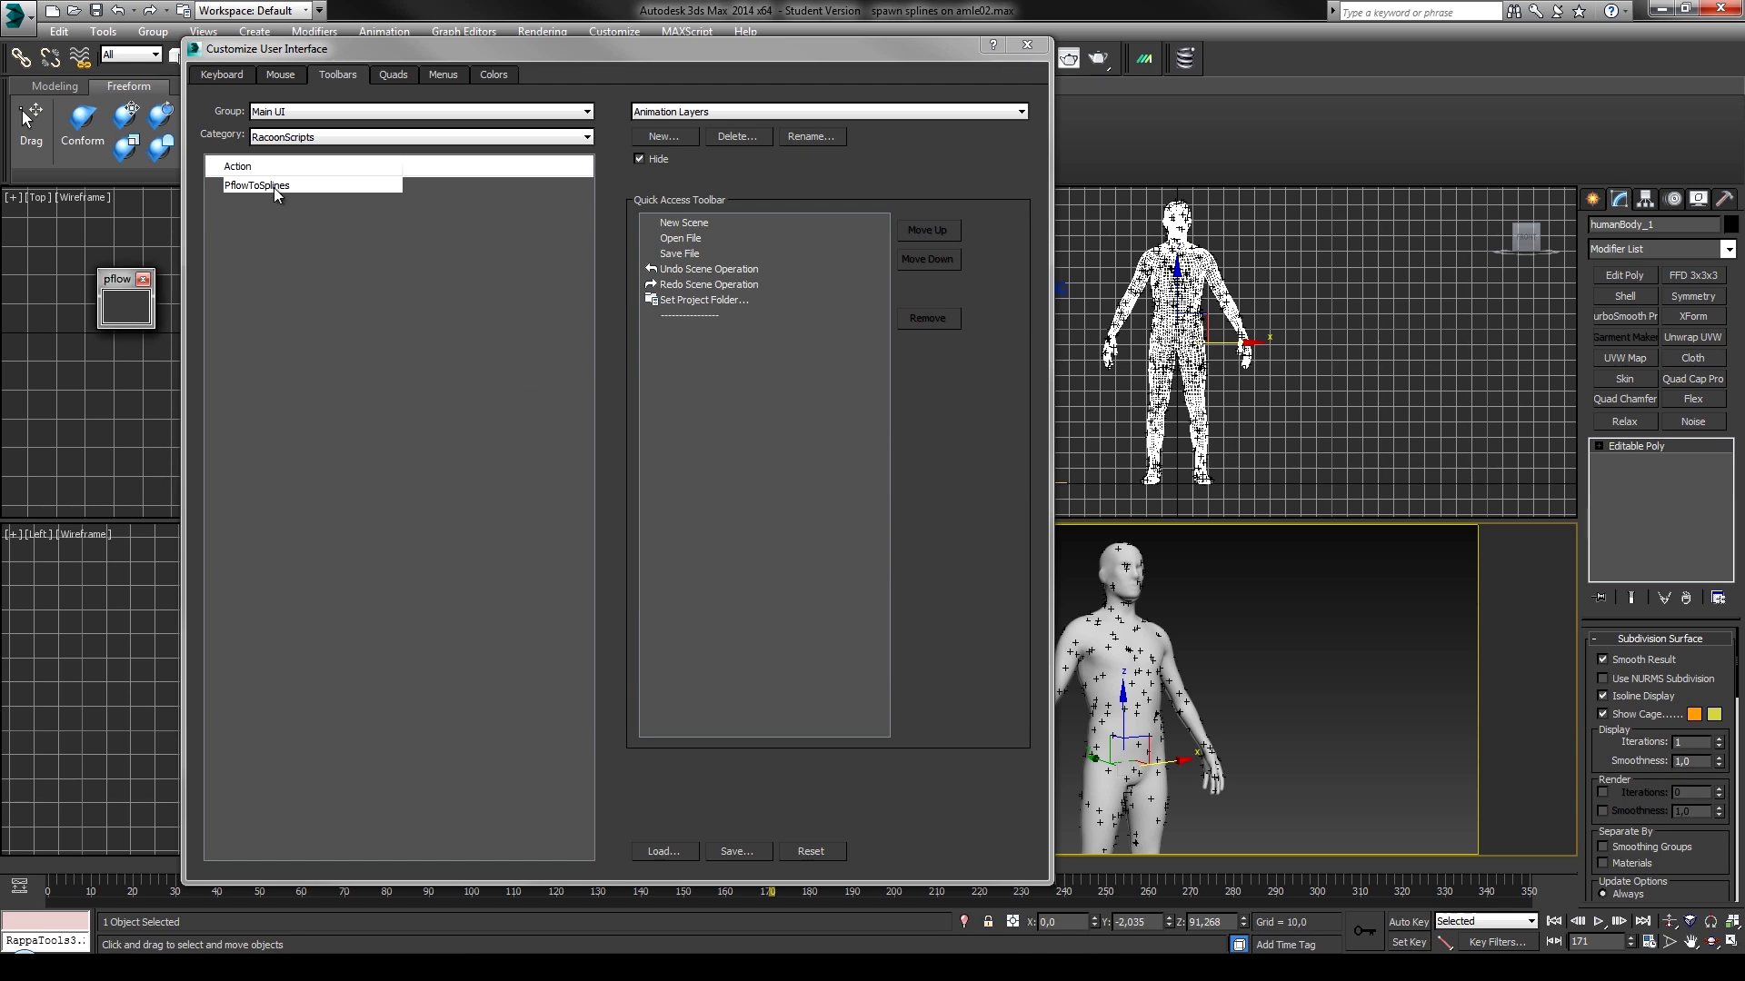
{"action": "left_click_drag", "start_coordinate": [275, 187], "coordinate": [124, 296]}
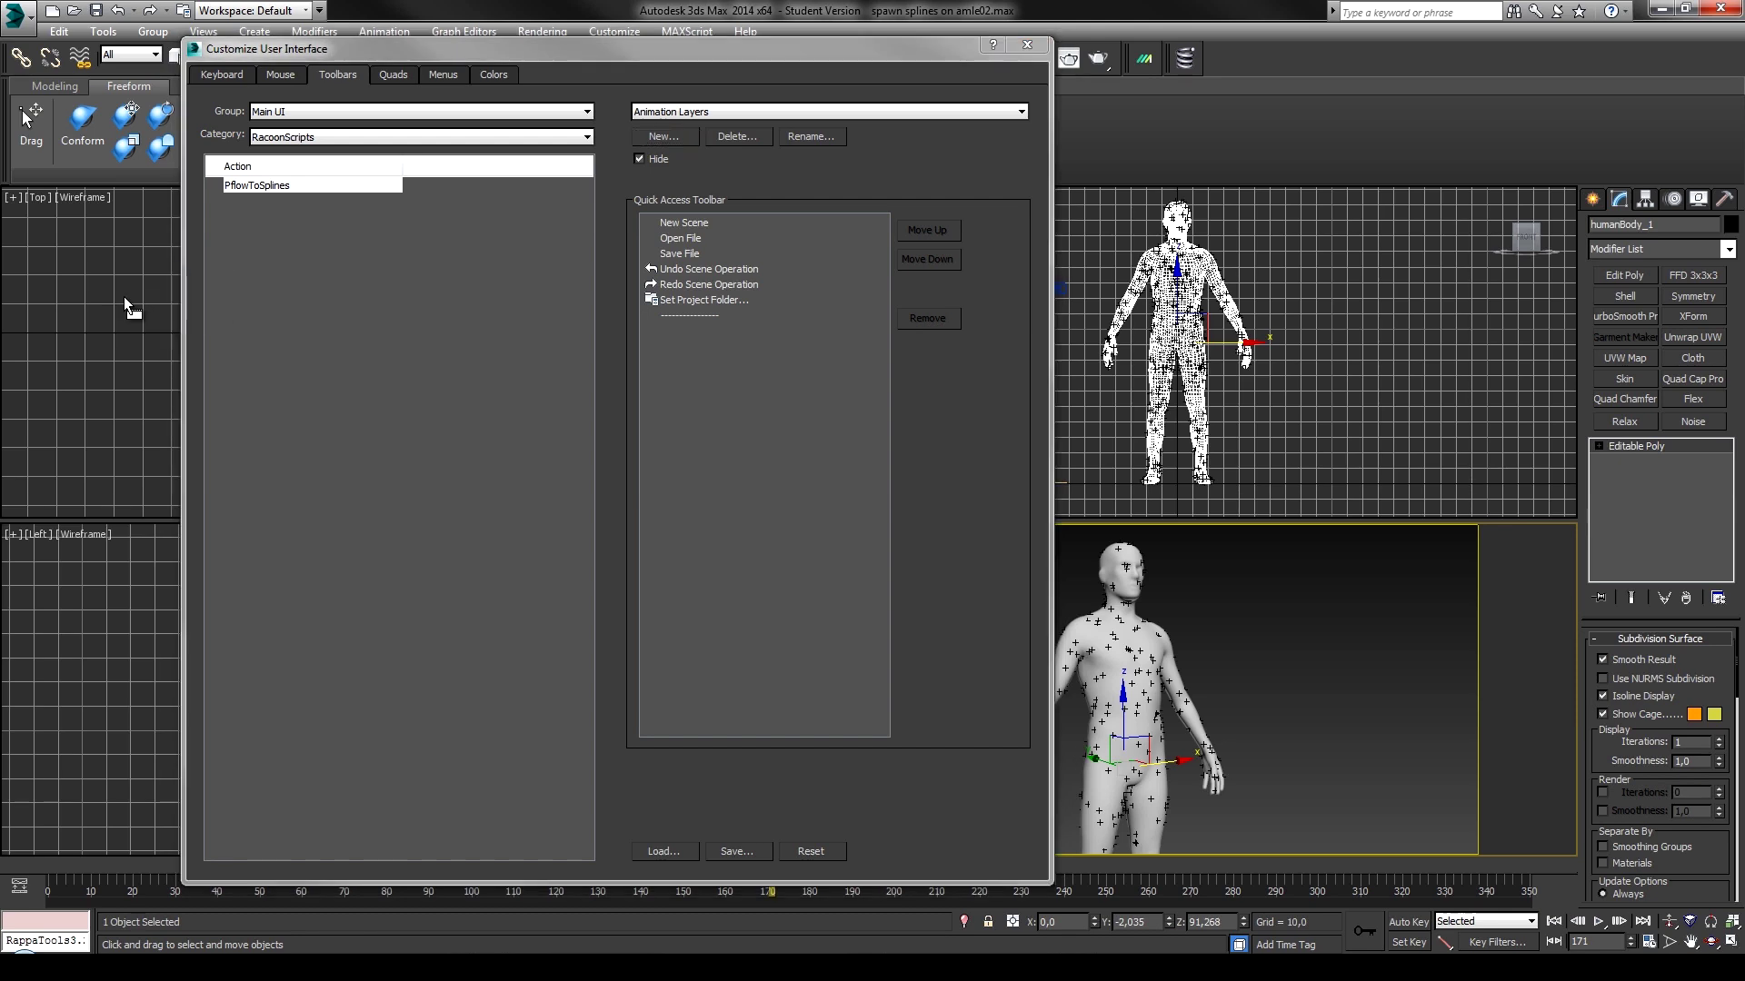
{"action": "left_click", "coordinate": [1026, 44]}
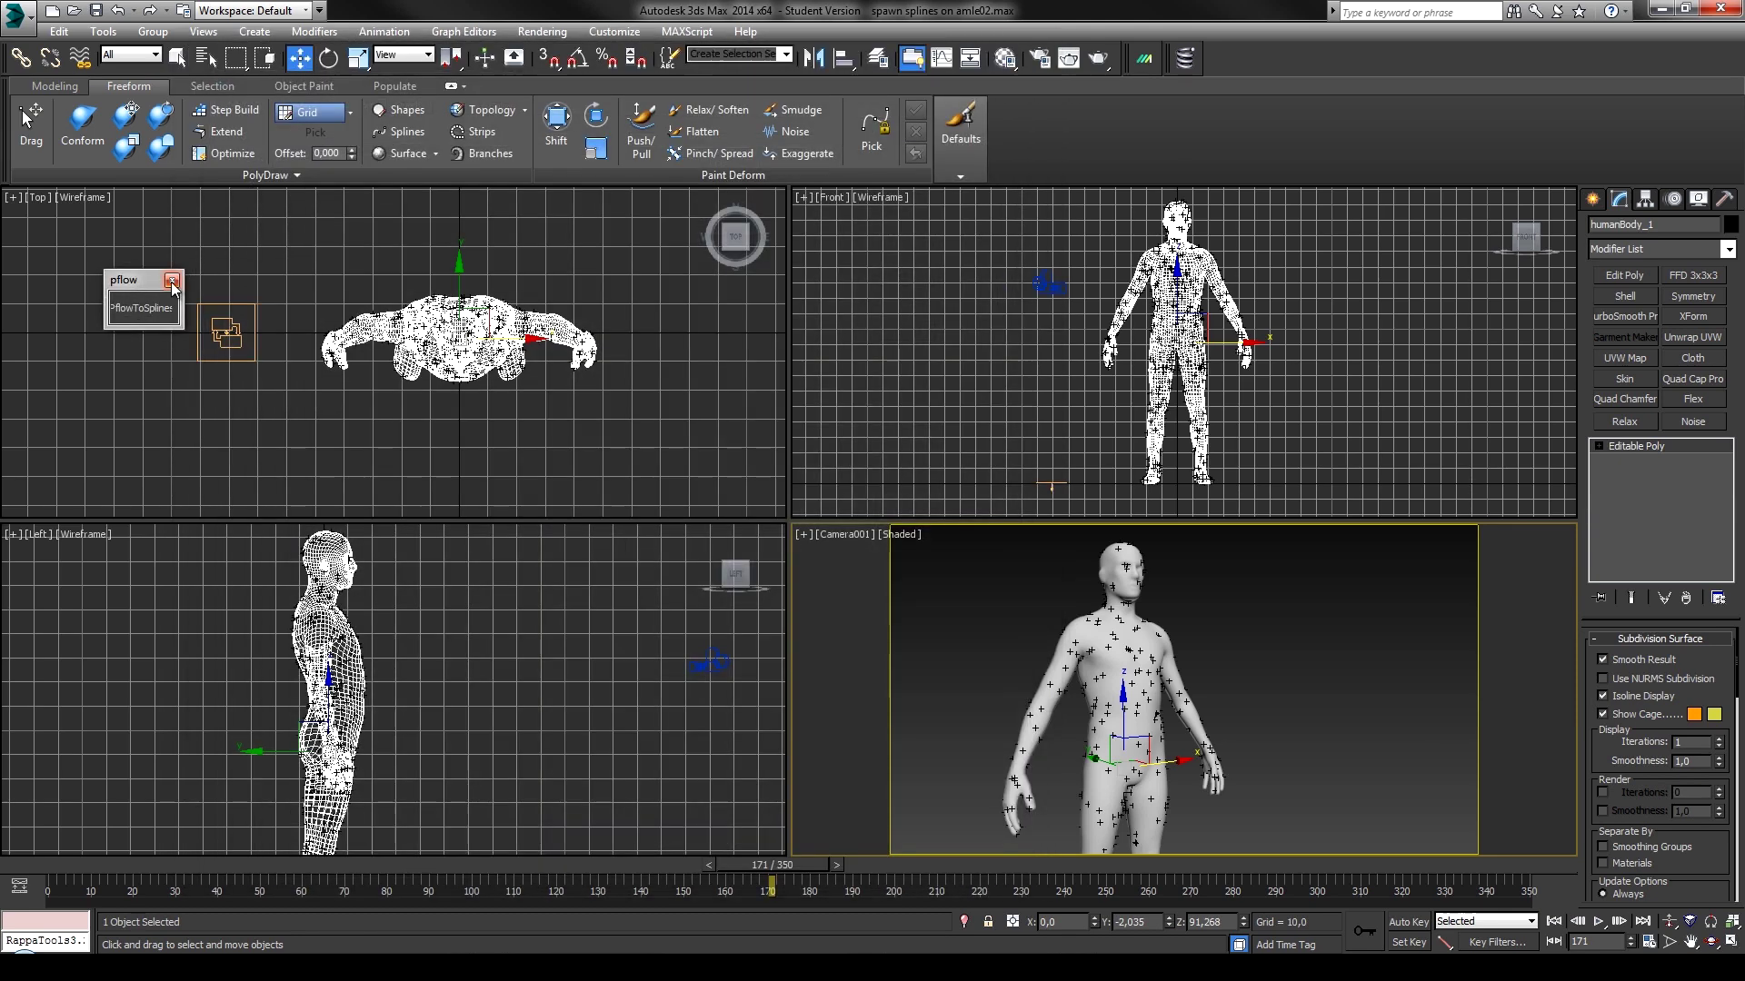
Launch Particles to Splines, pick PF Source 002 as its source, and choose a custom Range.
{"action": "left_click_drag", "start_coordinate": [121, 293], "coordinate": [160, 291]}
{"action": "left_click", "coordinate": [212, 280]}
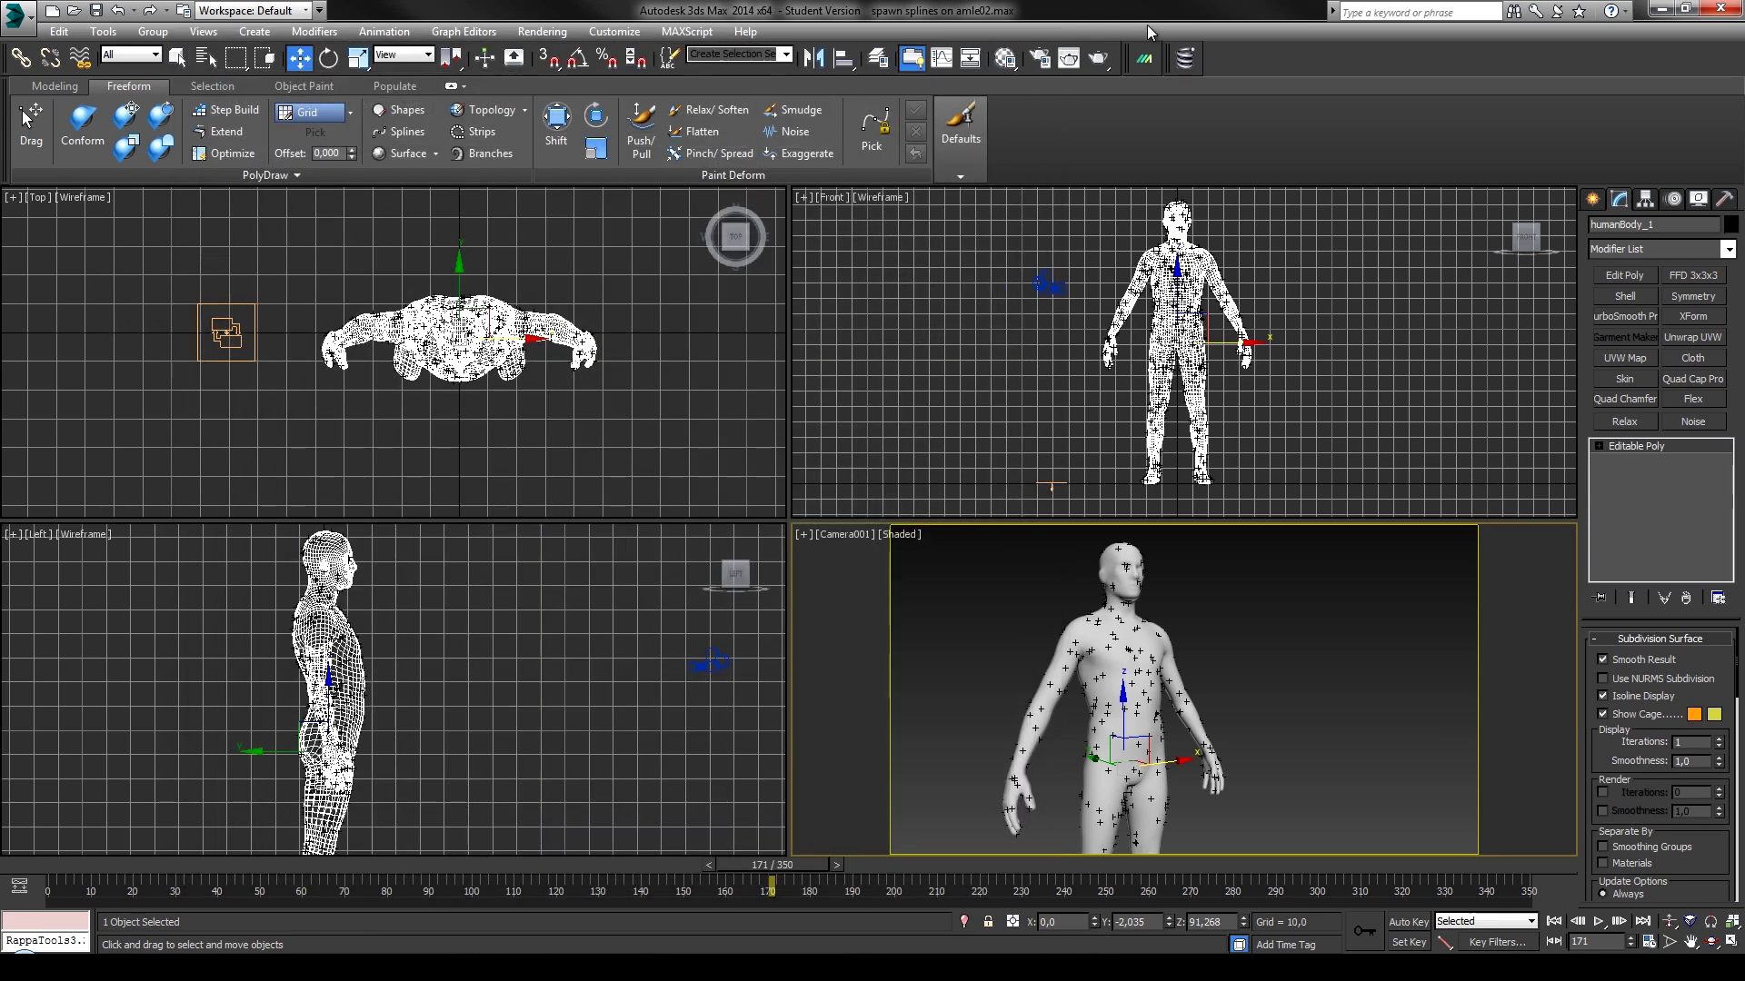
{"action": "left_click", "coordinate": [1181, 62]}
{"action": "left_click_drag", "start_coordinate": [556, 243], "coordinate": [783, 225]}
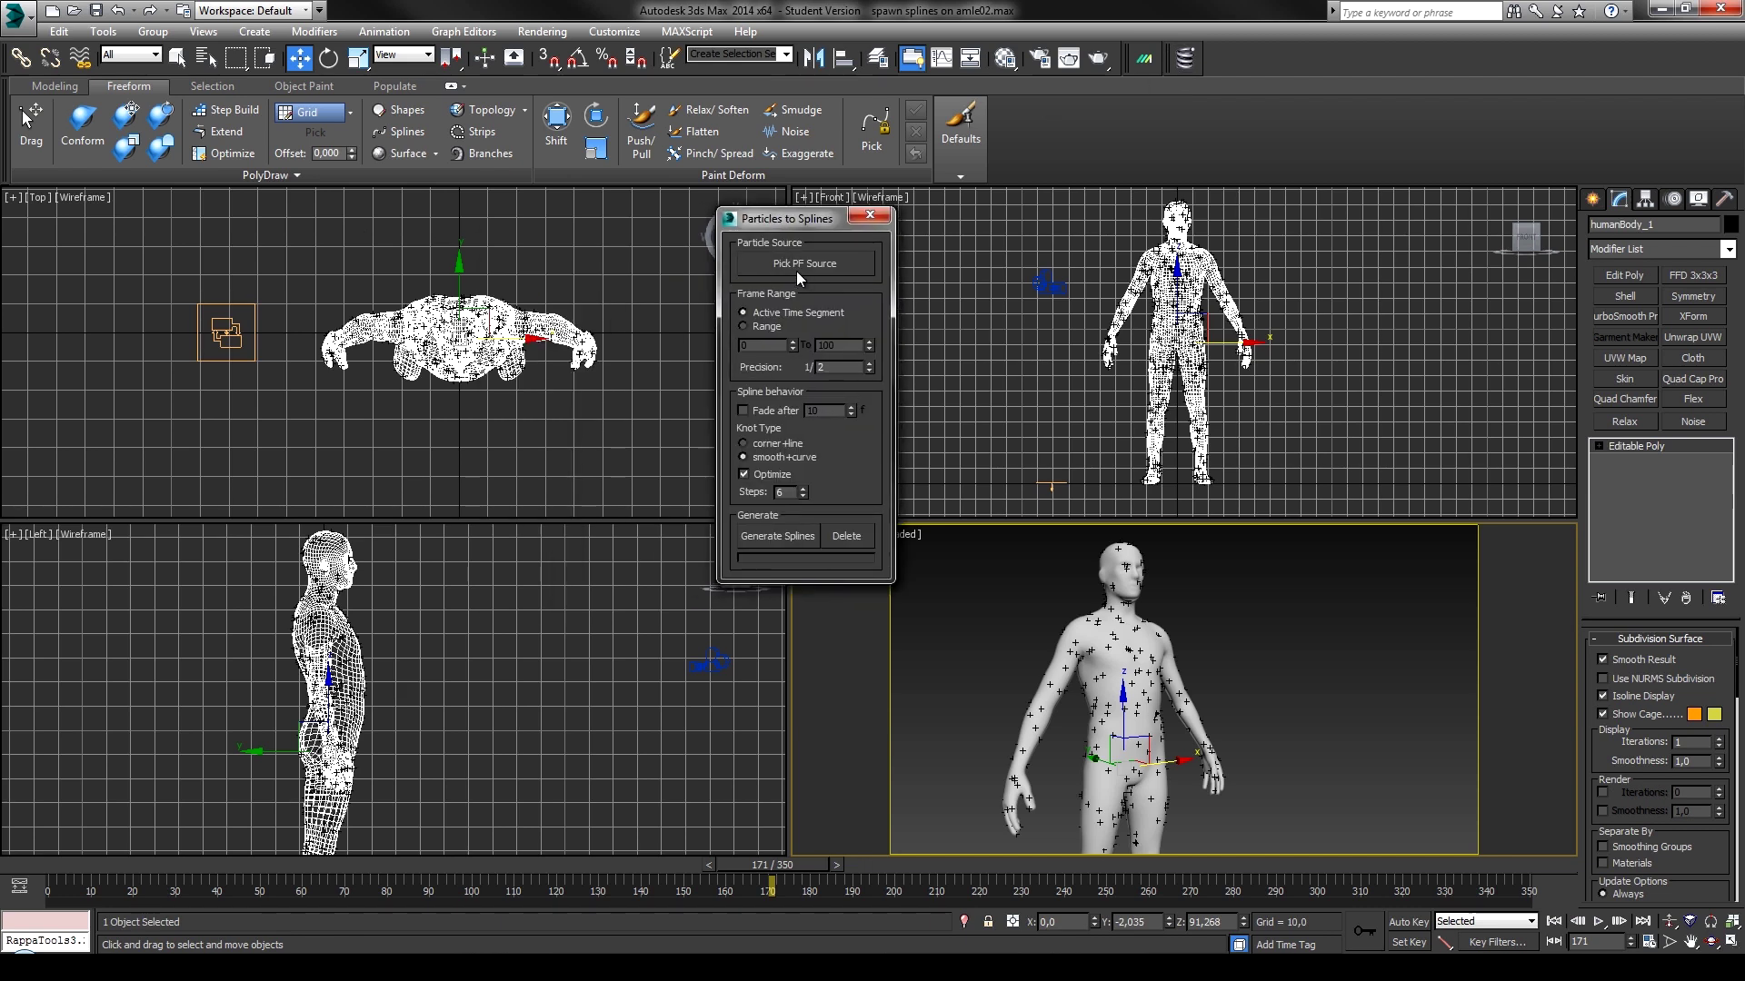
{"action": "left_click", "coordinate": [787, 268]}
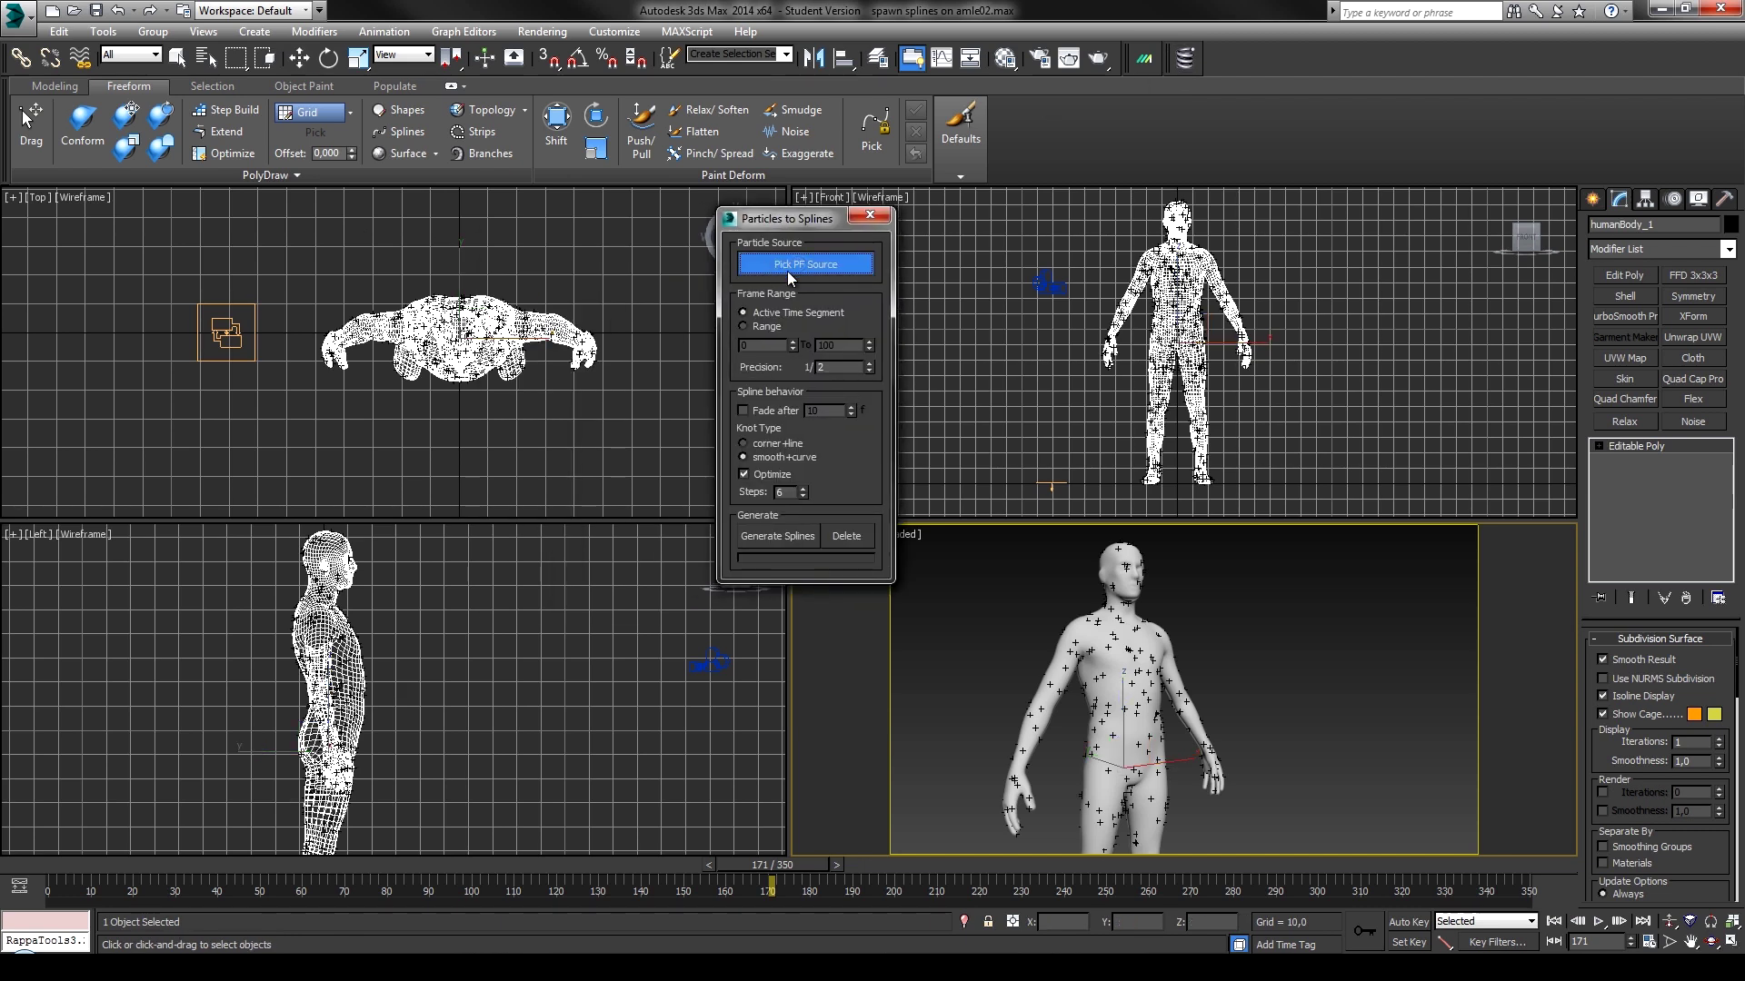
{"action": "left_click", "coordinate": [258, 363]}
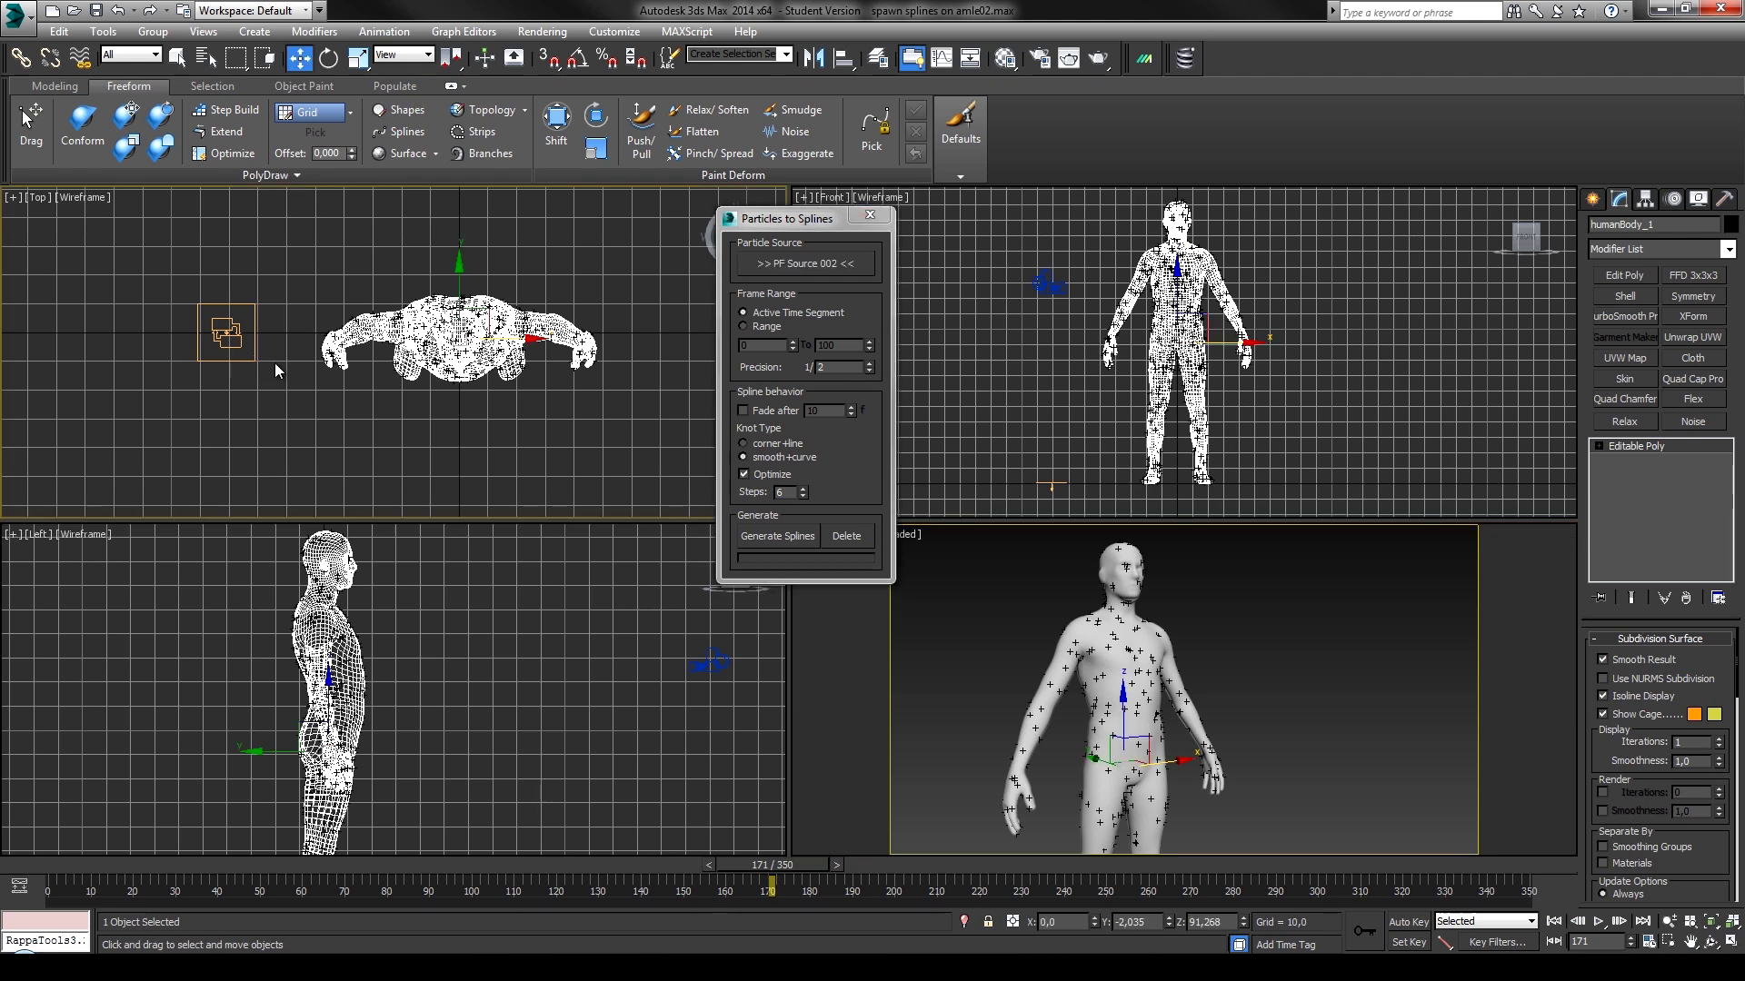
{"action": "left_click", "coordinate": [768, 326]}
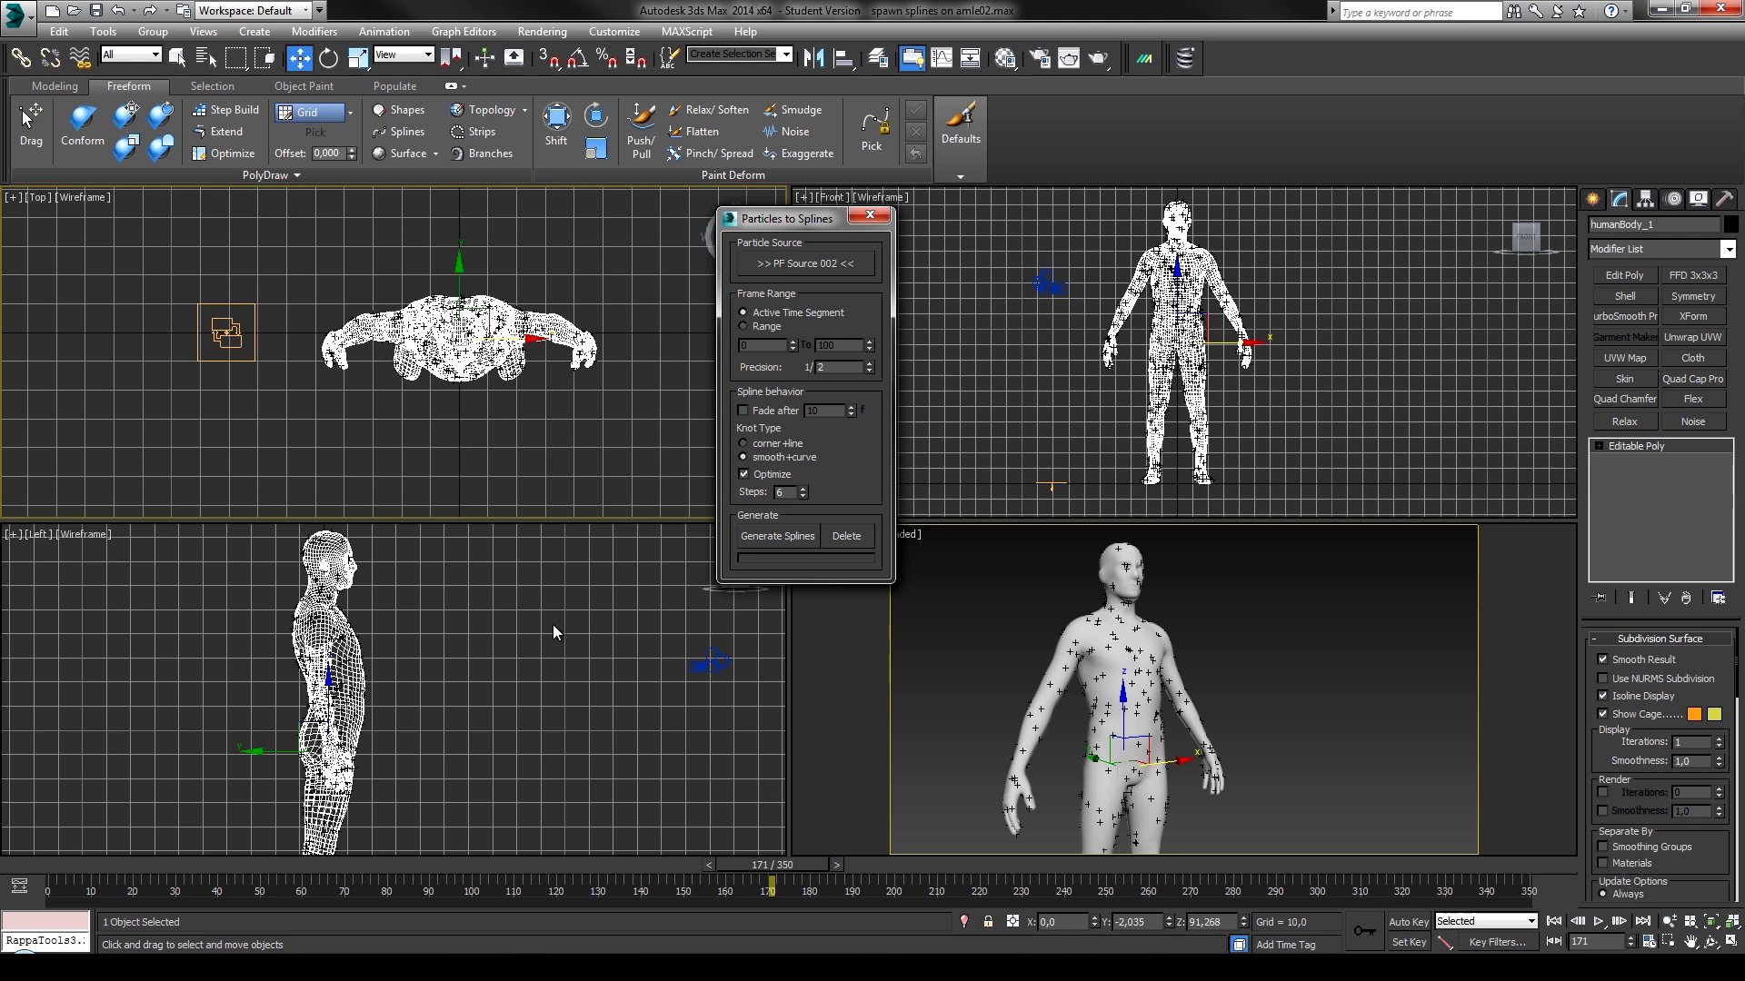
In Particle View, change PF Source 002's Birth 002 amount to 10 and move the window aside.
{"action": "left_click", "coordinate": [245, 357]}
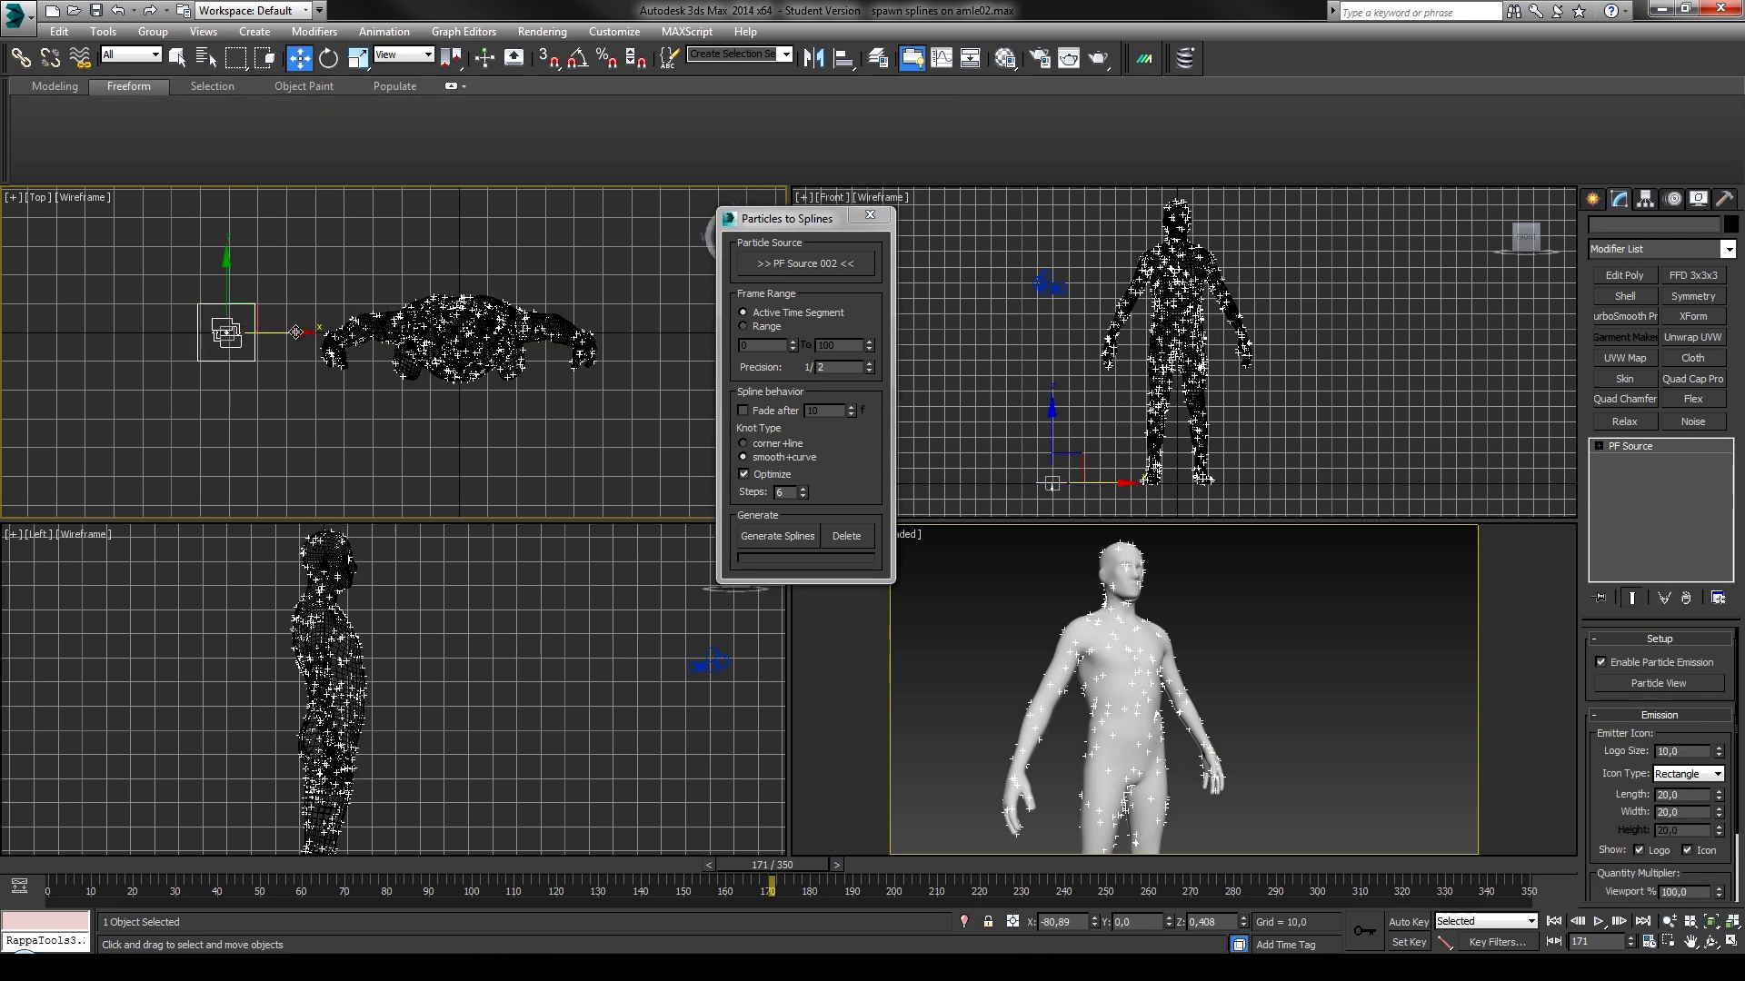
{"action": "left_click", "coordinate": [1659, 682]}
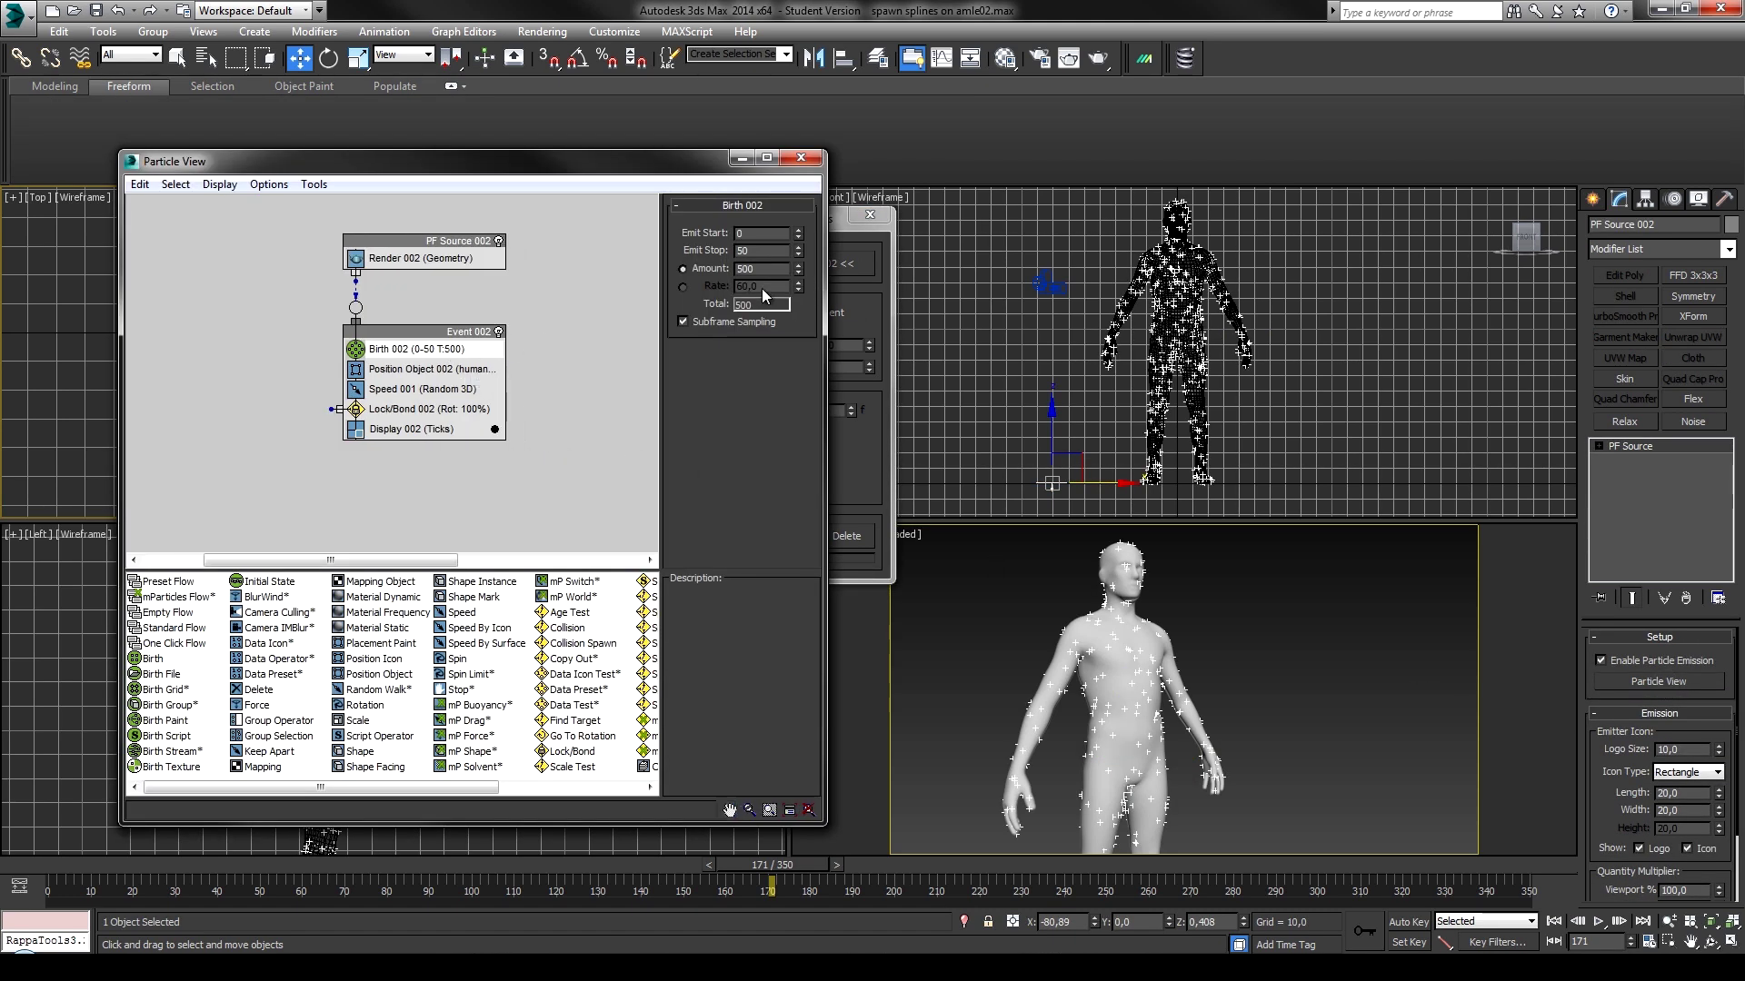
{"action": "double_click", "coordinate": [773, 268]}
{"action": "type", "text": "20"}
{"action": "key", "text": "Return"}
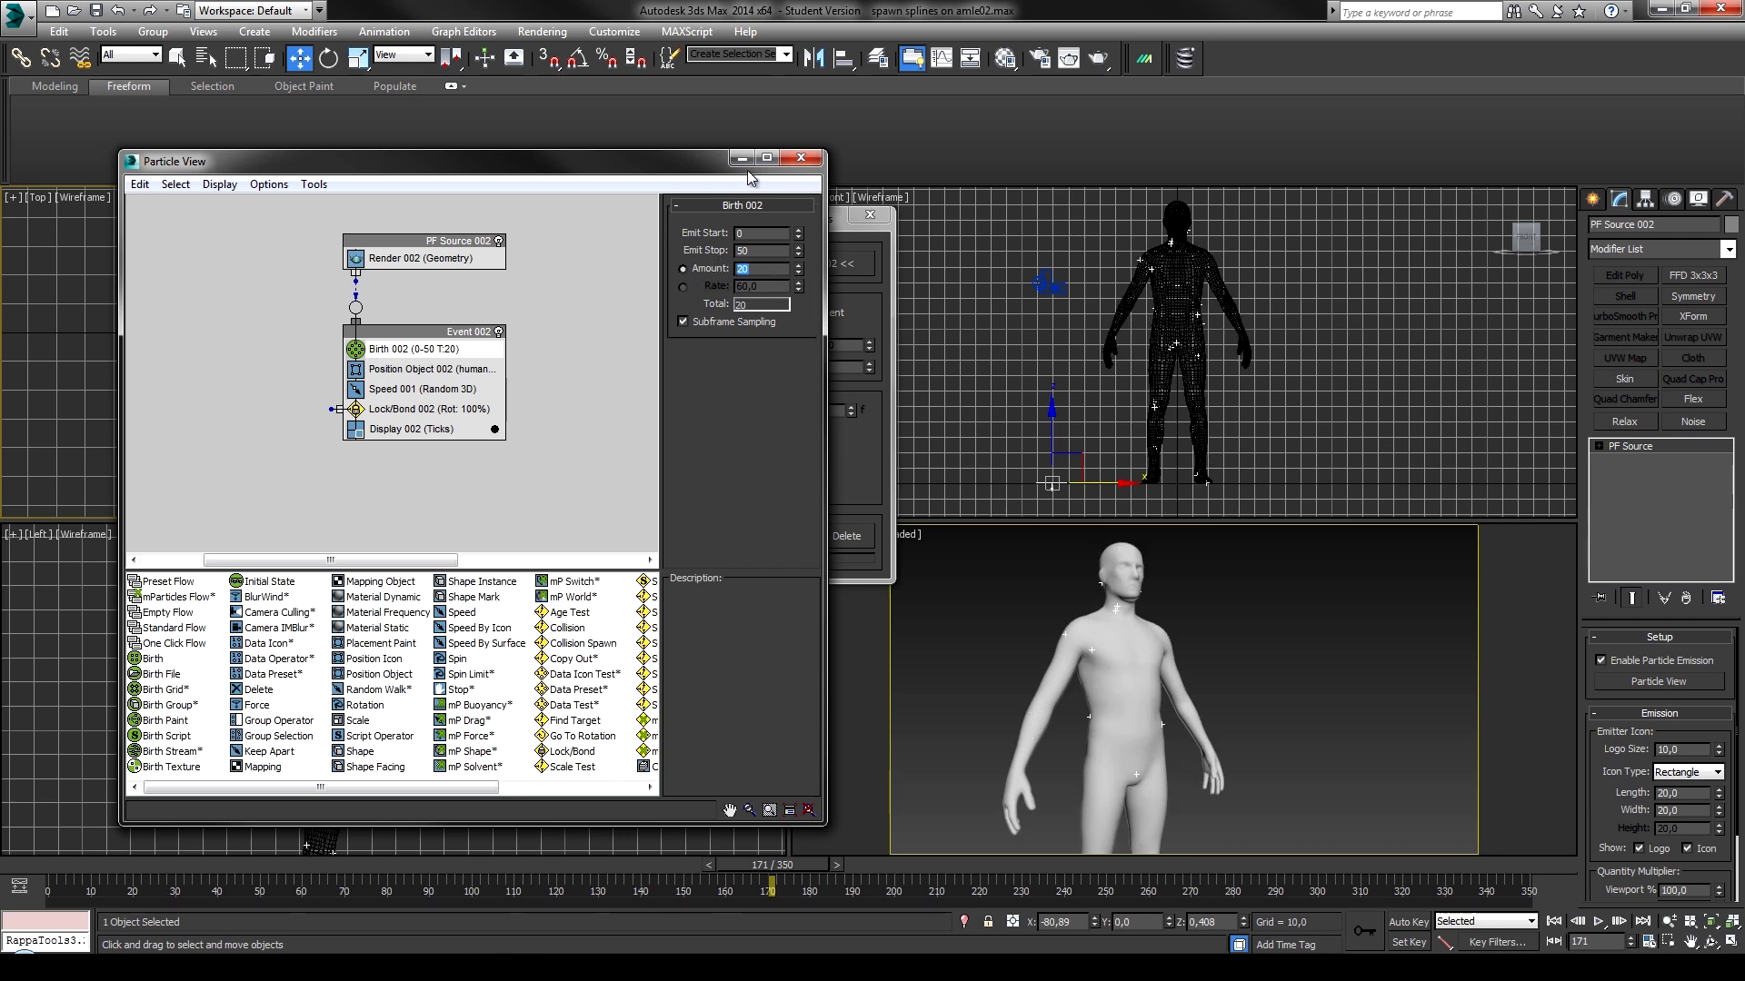
{"action": "type", "text": "10"}
{"action": "key", "text": "Return"}
{"action": "left_click_drag", "start_coordinate": [722, 163], "coordinate": [641, 533]}
Run Generate Splines in the Particles to Splines dialog to trace curves from the 10 particles.
{"action": "left_click", "coordinate": [847, 465]}
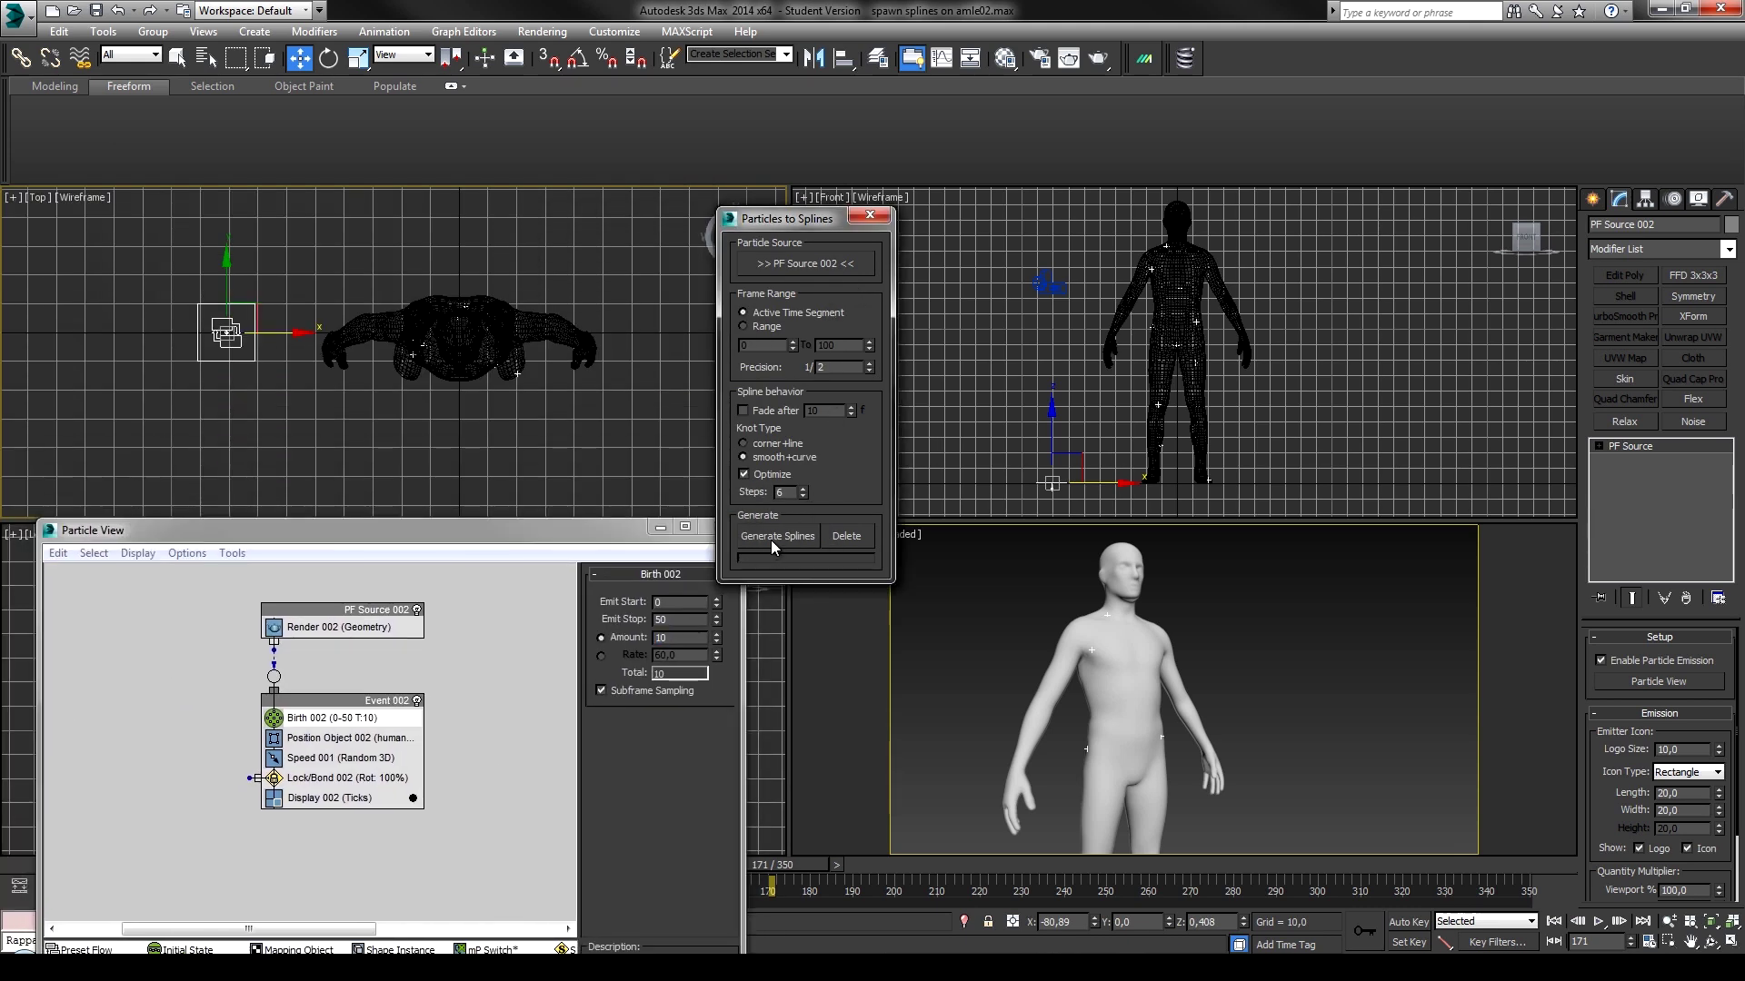
{"action": "left_click", "coordinate": [775, 541]}
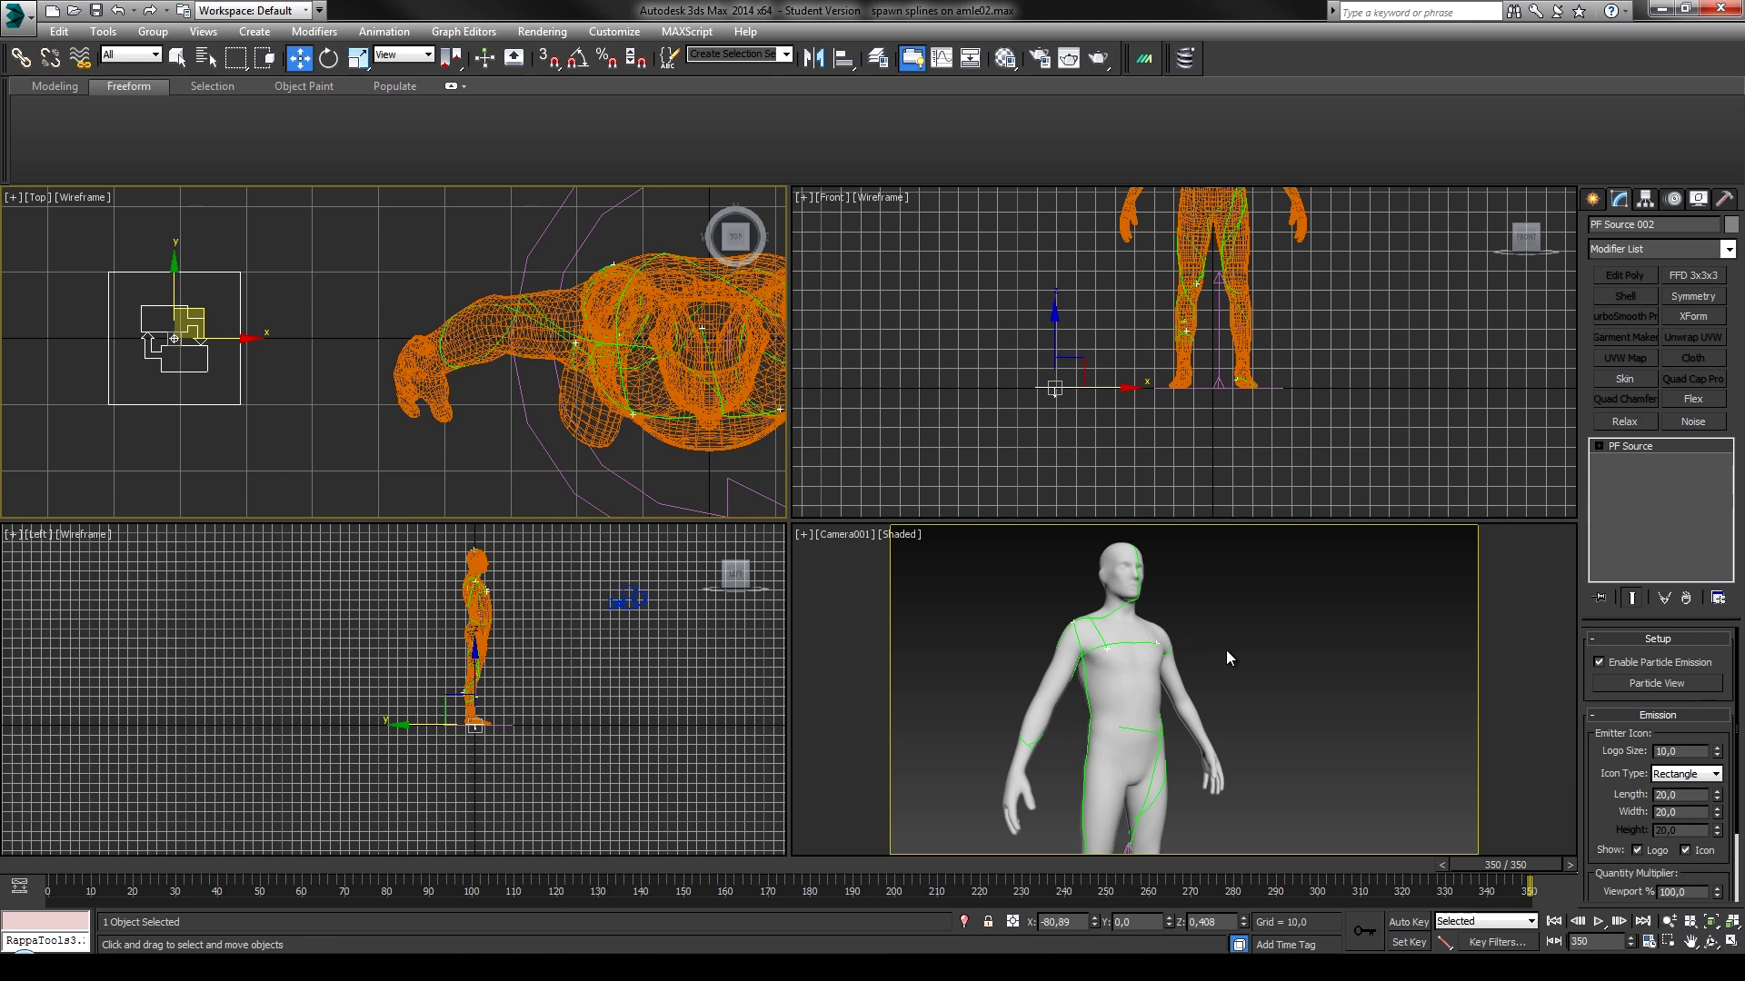
Hide the humanBody_1 mesh with Hide Selection.
{"action": "left_click", "coordinate": [1127, 690]}
{"action": "right_click", "coordinate": [1185, 660]}
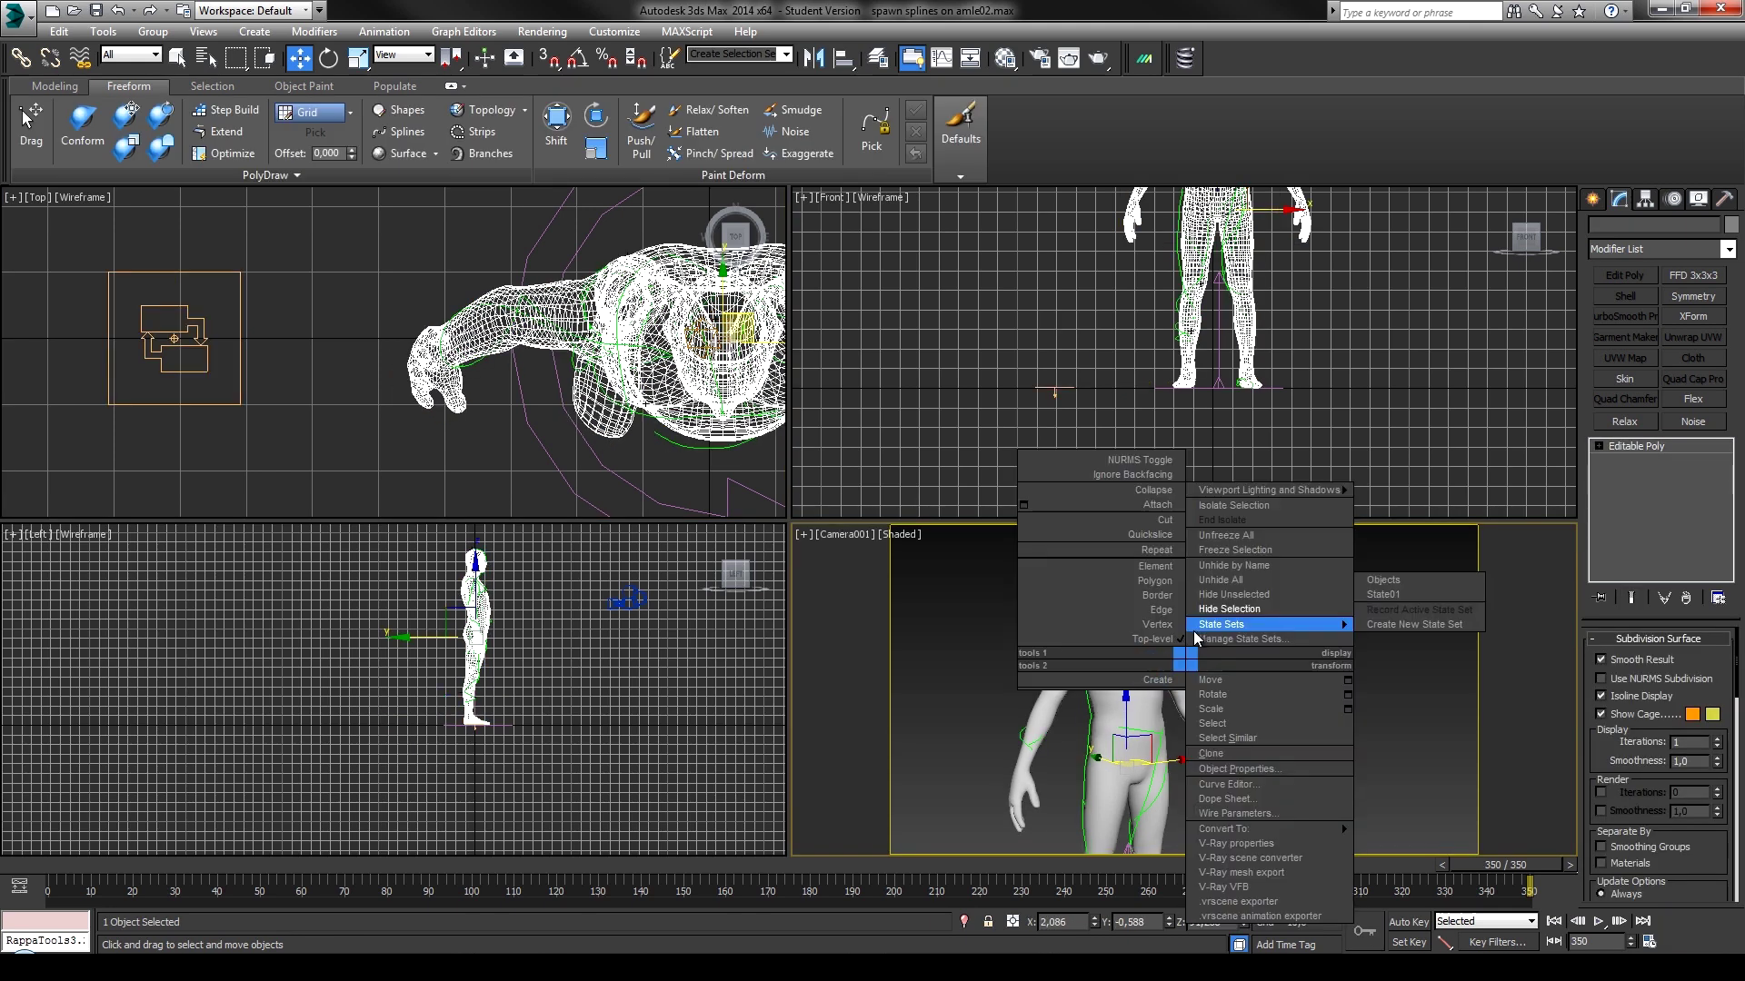
{"action": "left_click", "coordinate": [1432, 565]}
{"action": "left_click", "coordinate": [1269, 639]}
{"action": "right_click", "coordinate": [1185, 652]}
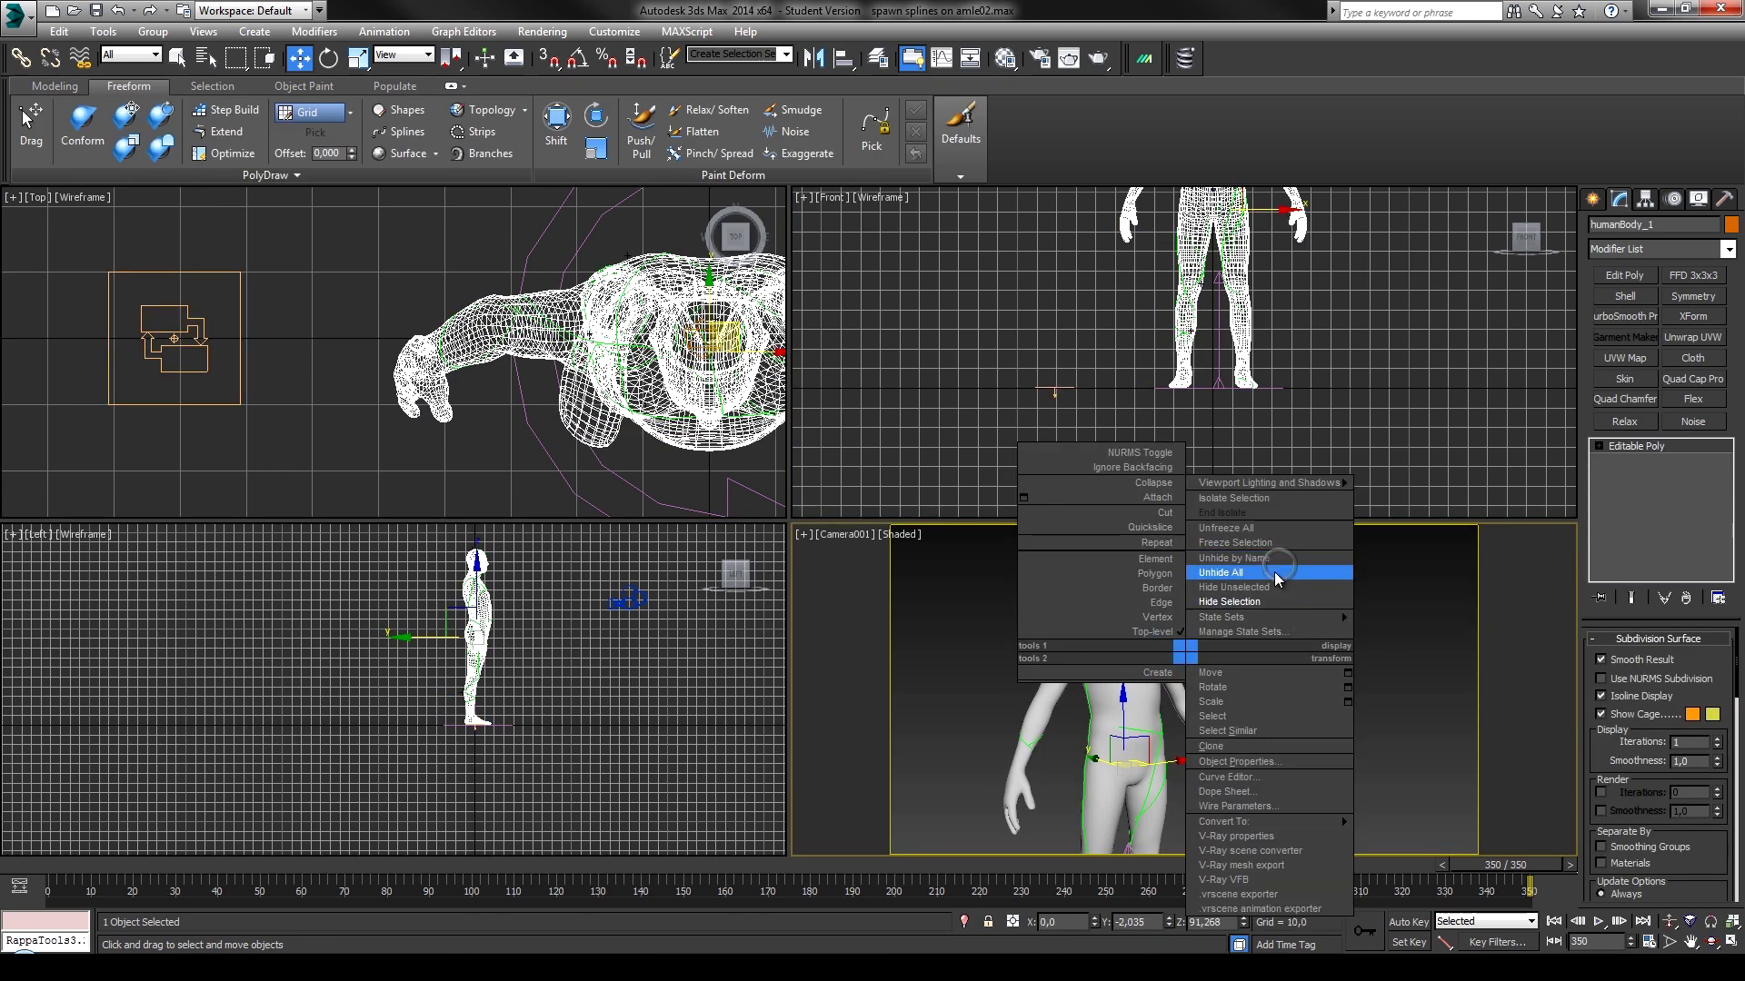
{"action": "left_click", "coordinate": [1262, 601]}
Marquee-select all the generated spline curves in the Left viewport.
{"action": "left_click_drag", "start_coordinate": [1241, 606], "coordinate": [945, 695]}
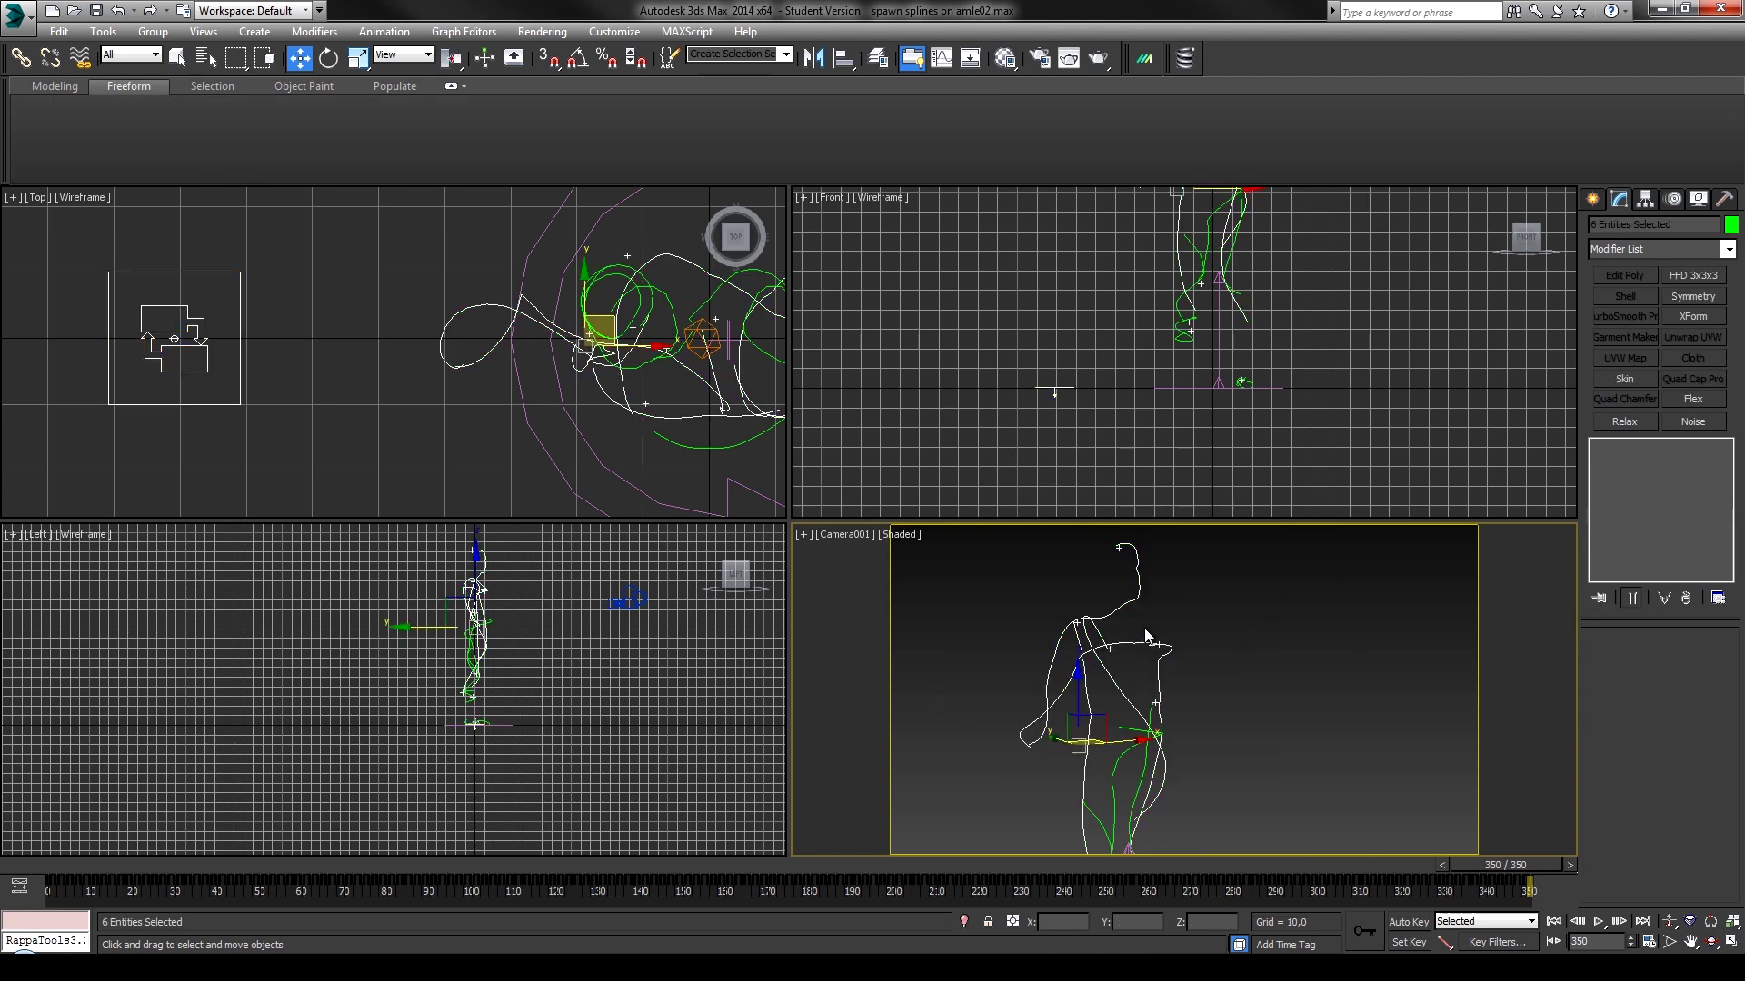
{"action": "left_click", "coordinate": [1127, 659]}
{"action": "left_click", "coordinate": [298, 289]}
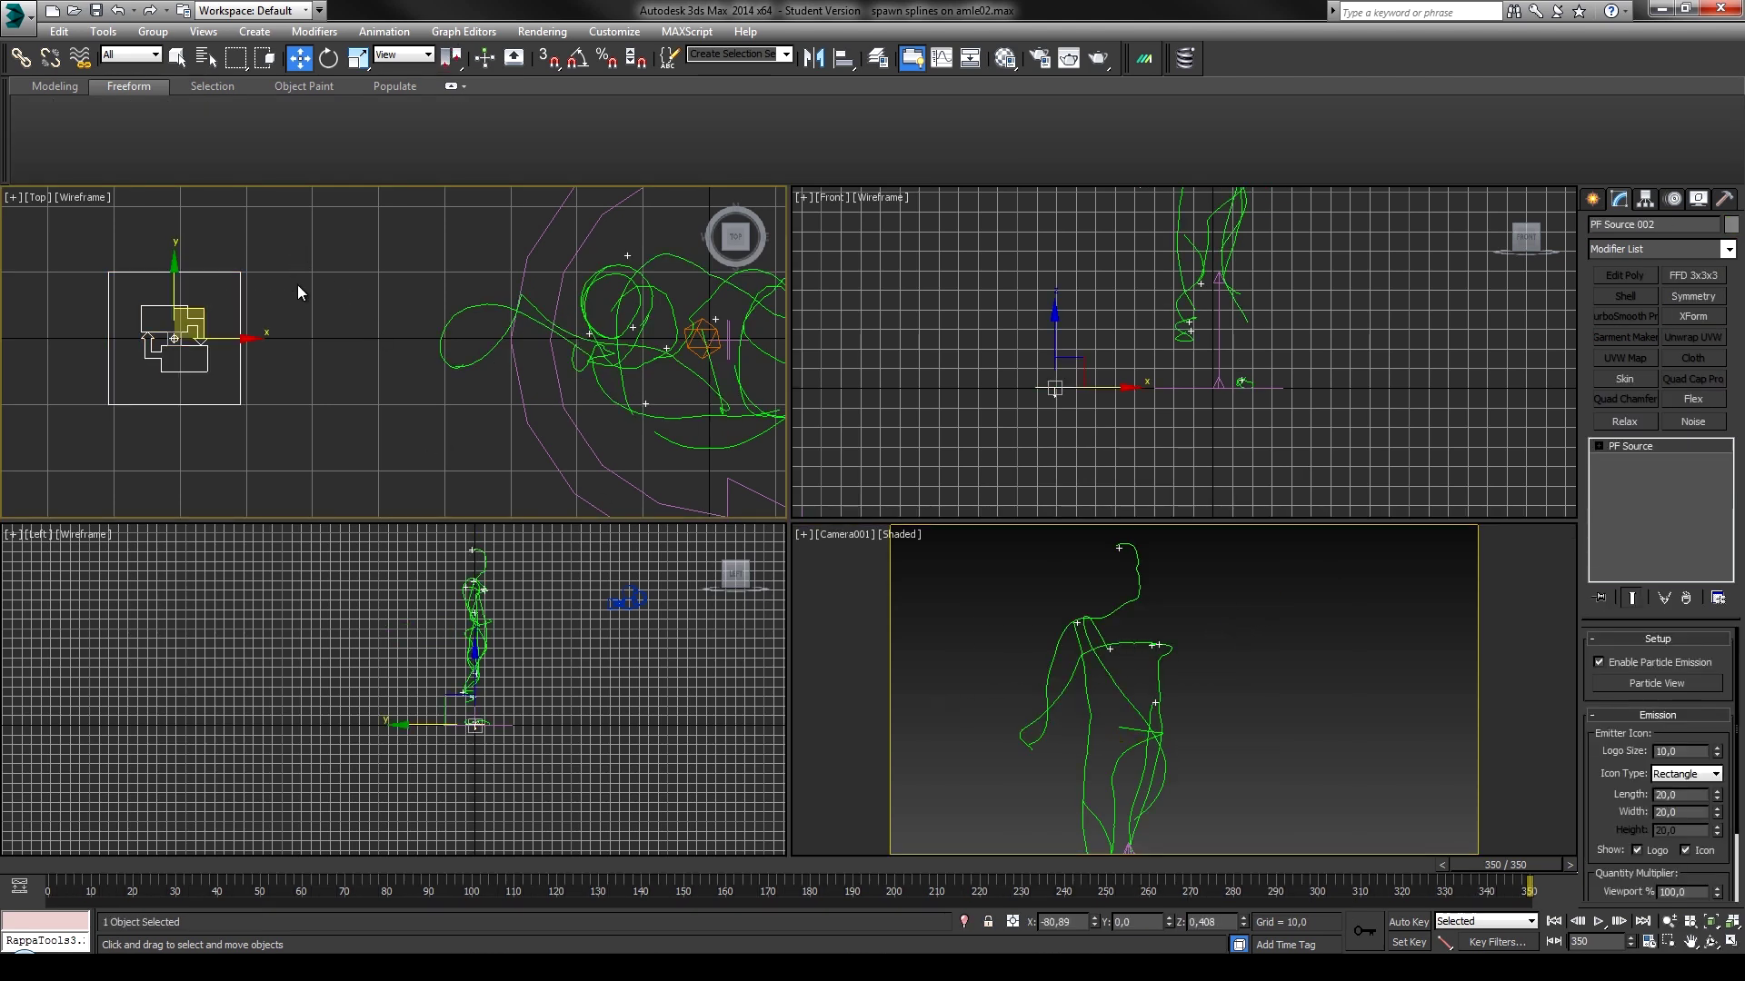
{"action": "left_click", "coordinate": [1239, 686]}
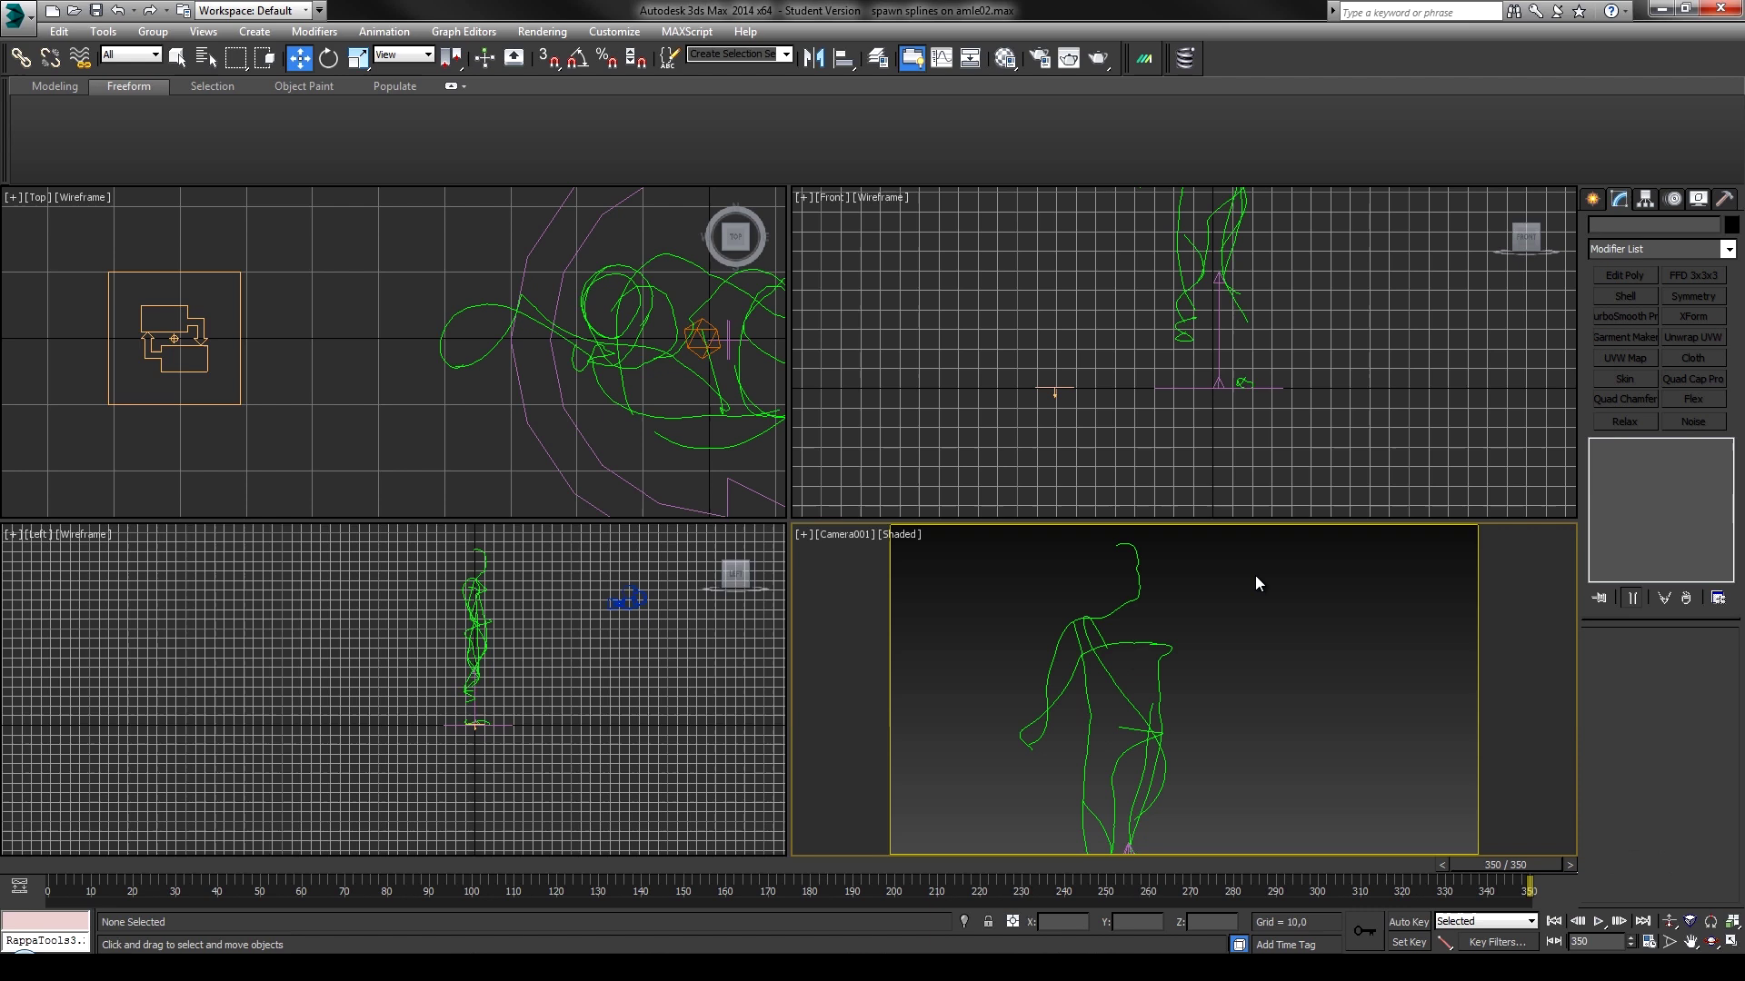
{"action": "left_click_drag", "start_coordinate": [415, 532], "coordinate": [531, 707]}
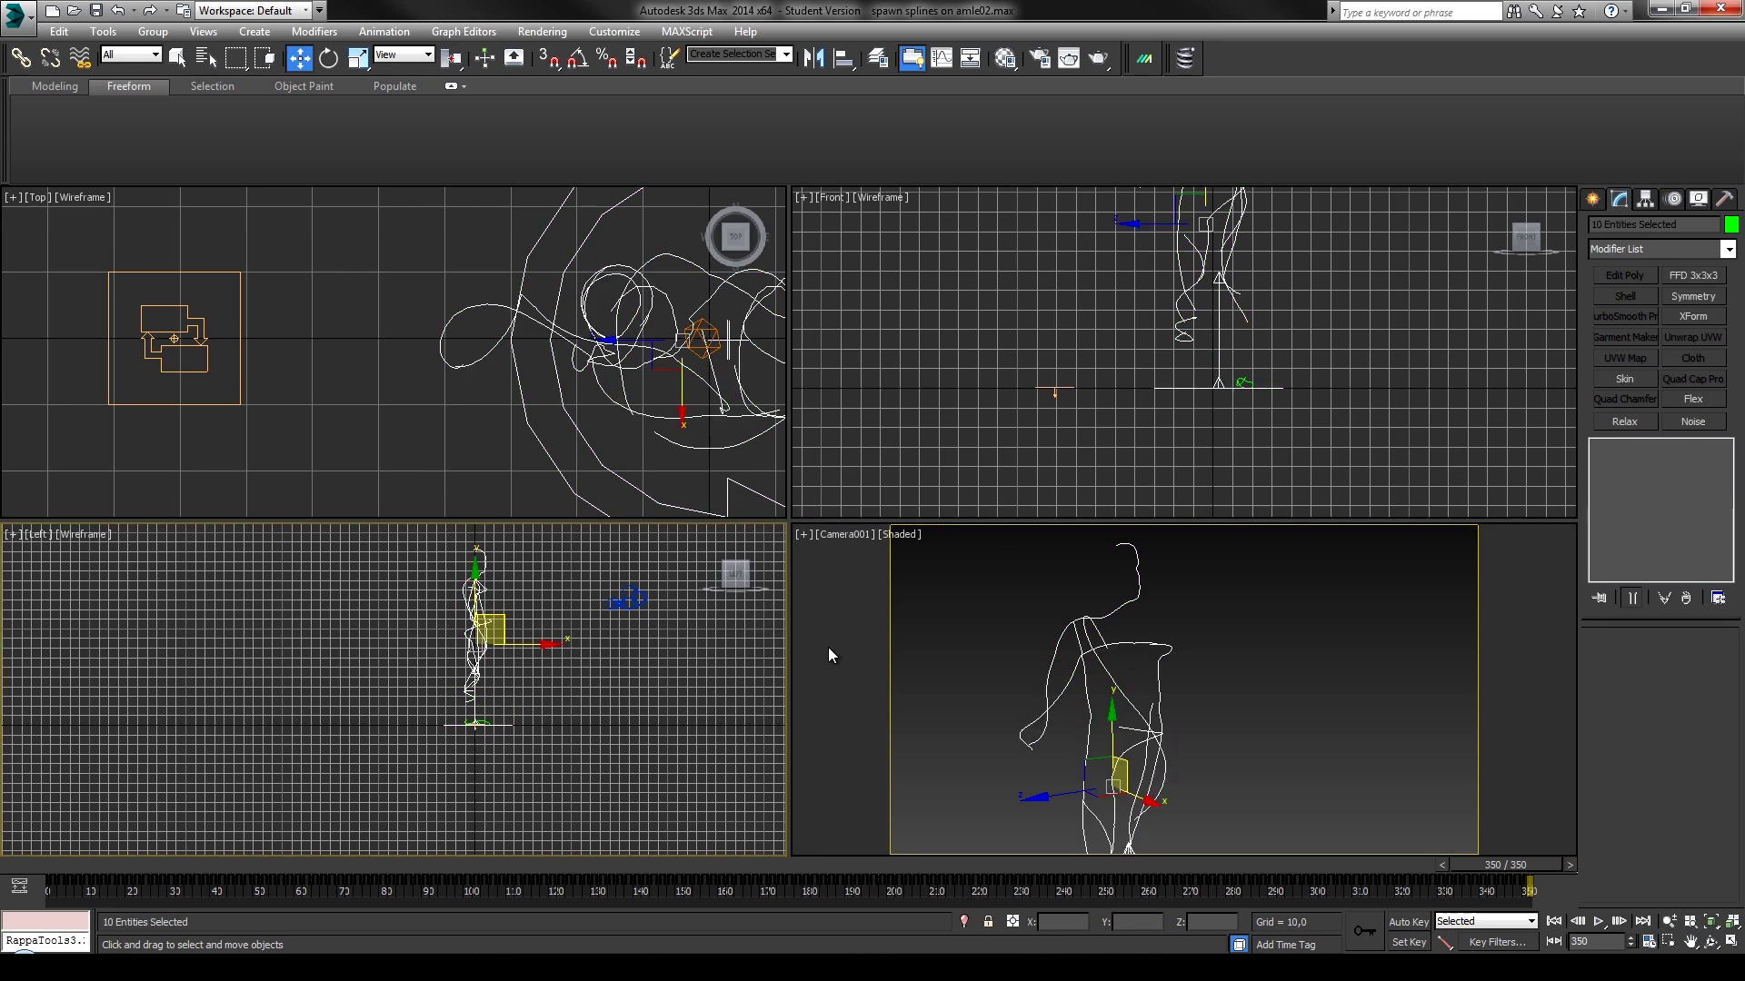
{"action": "left_click", "coordinate": [1647, 249]}
Select the spline curves and apply the Renderable Spline modifier to them.
{"action": "scroll", "coordinate": [1660, 315], "scroll_direction": "down", "scroll_amount": 7}
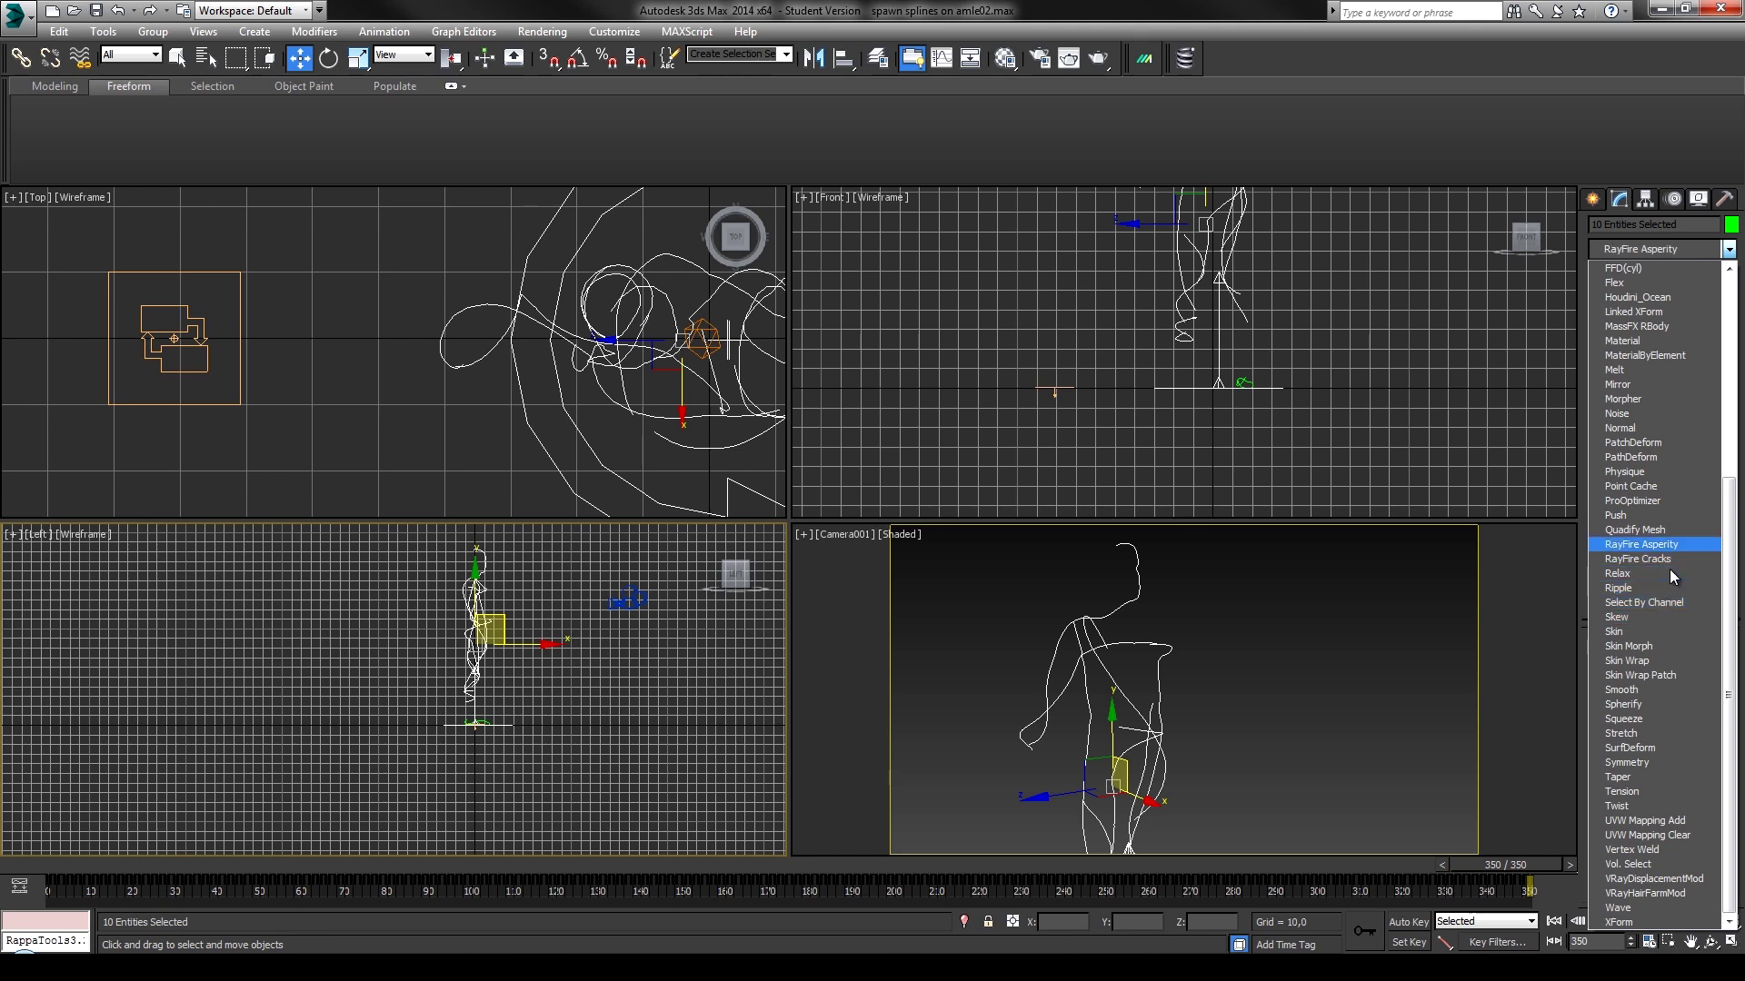
{"action": "left_click", "coordinate": [1268, 686]}
{"action": "left_click_drag", "start_coordinate": [1065, 543], "coordinate": [1262, 689]}
{"action": "left_click_drag", "start_coordinate": [1272, 758], "coordinate": [1274, 756]}
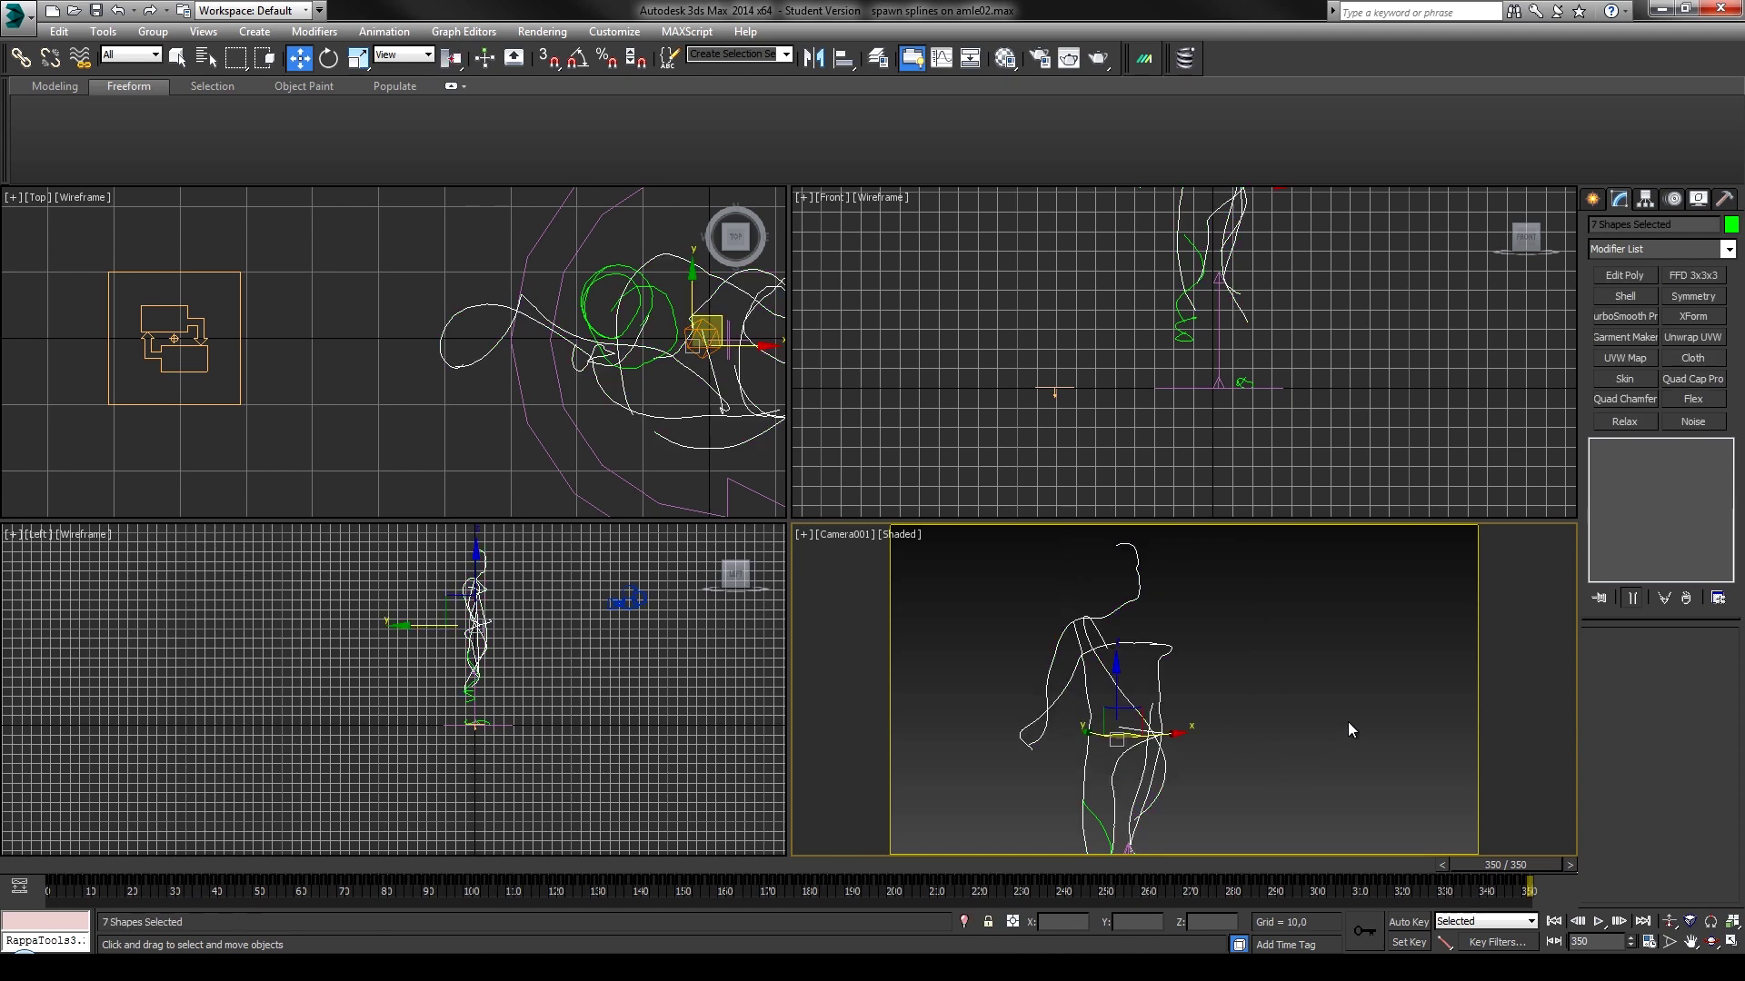
{"action": "left_click", "coordinate": [1099, 822], "text": "ctrl"}
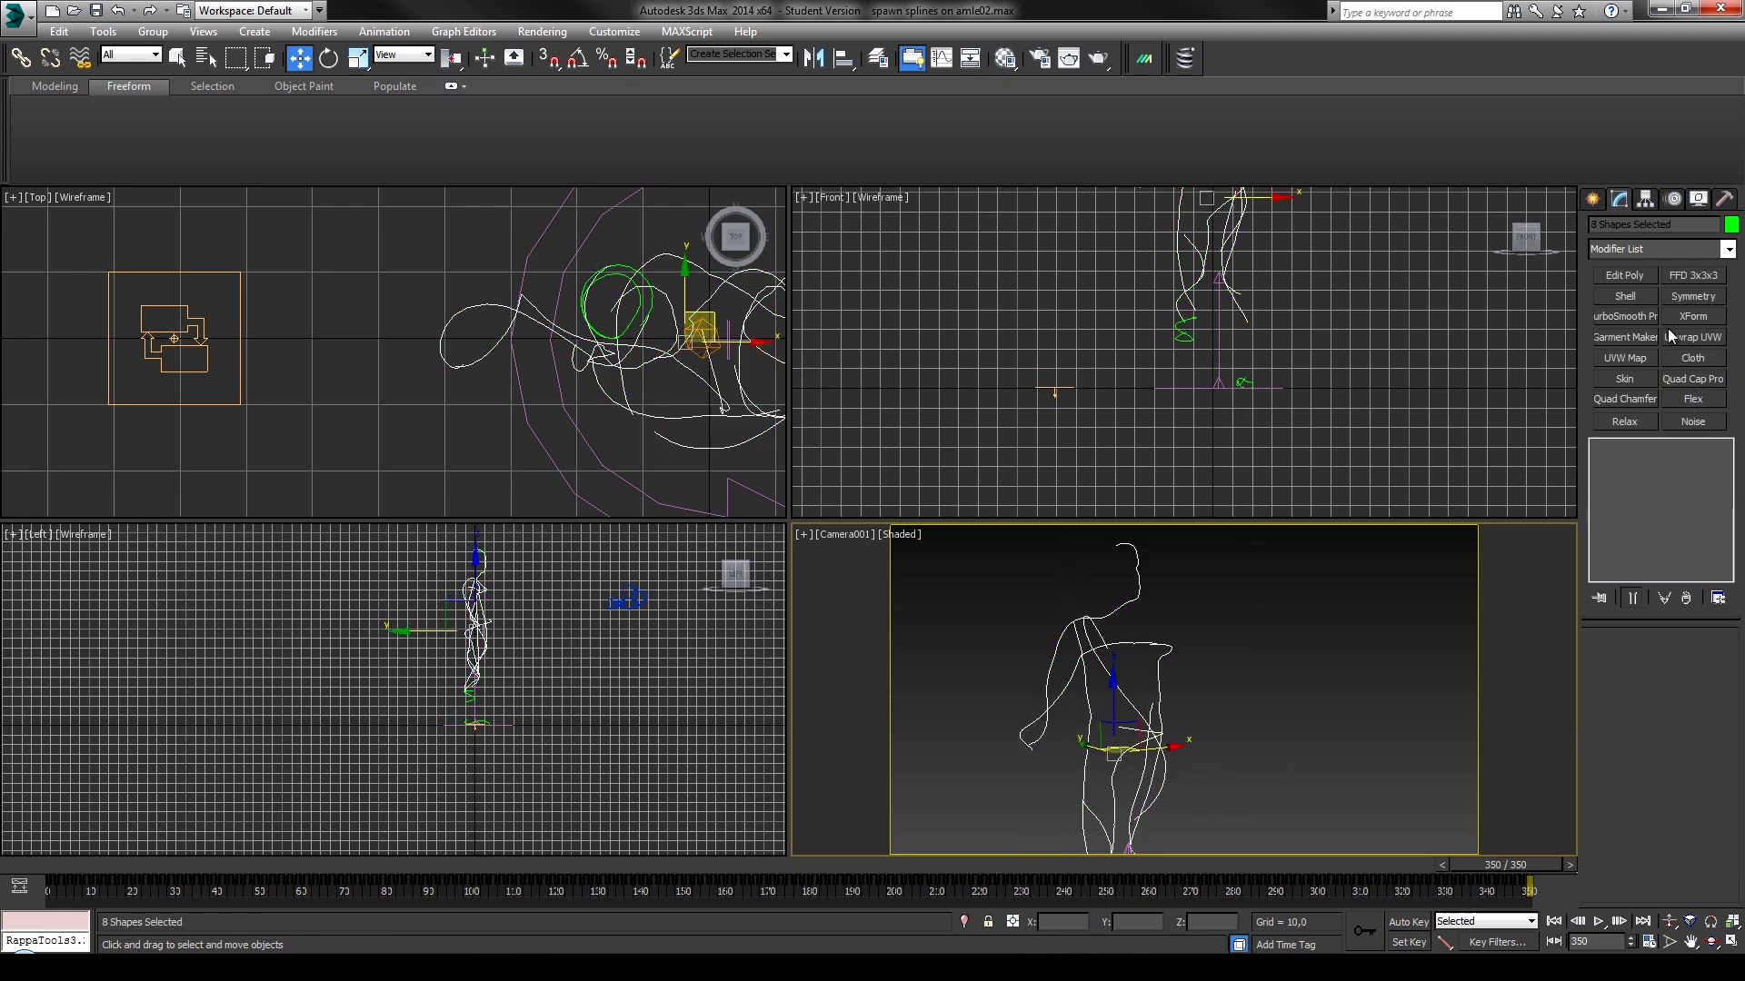
{"action": "left_click", "coordinate": [1653, 249]}
{"action": "key", "text": "r"}
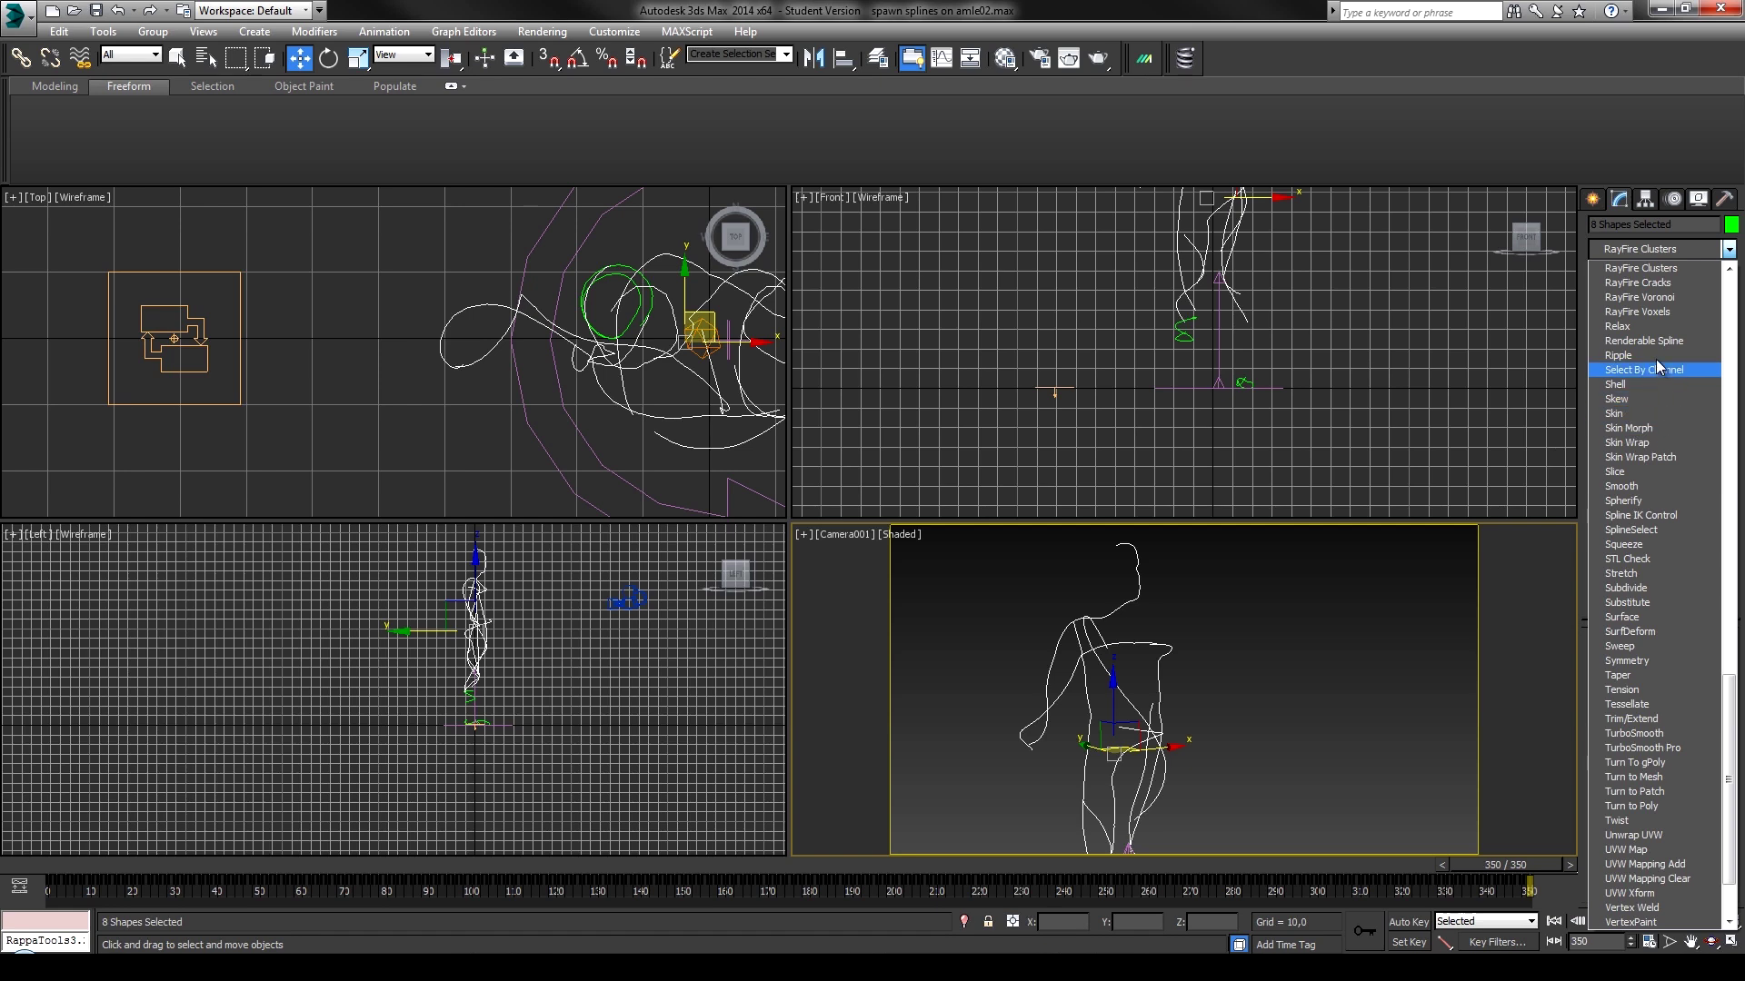
{"action": "left_click", "coordinate": [1665, 339]}
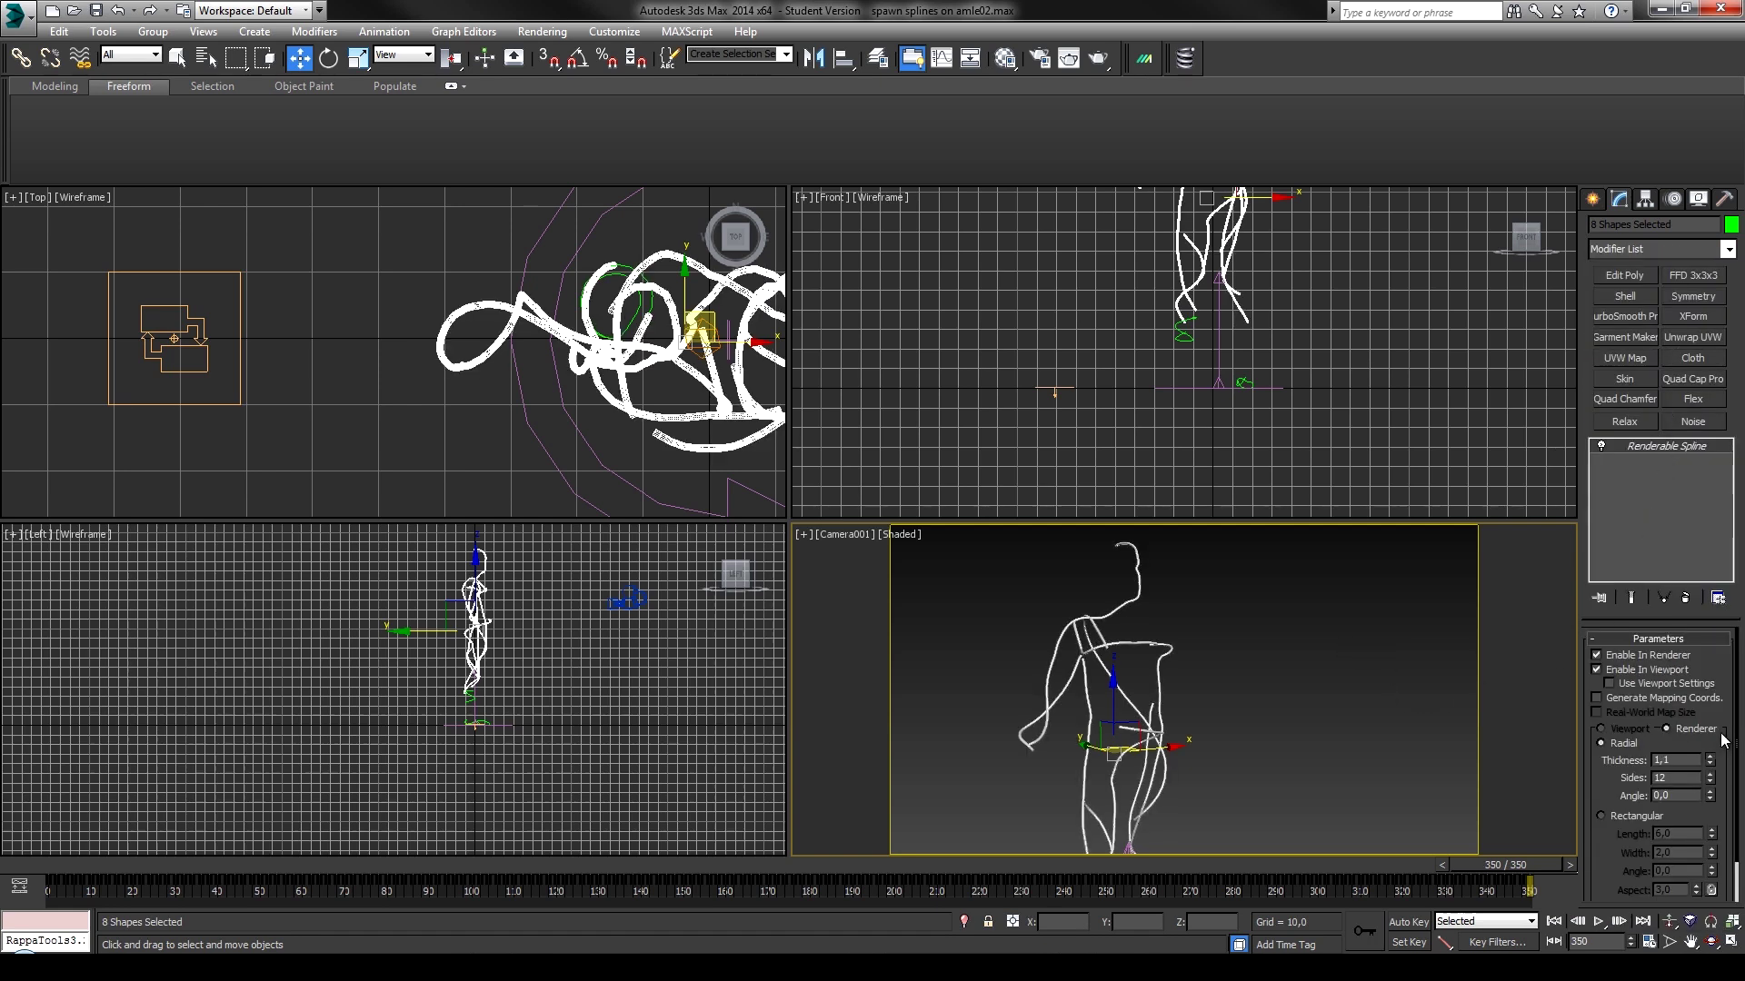
Set the Renderable Spline tube Thickness to around 1.4, then deselect the splines.
{"action": "left_click_drag", "start_coordinate": [1710, 760], "coordinate": [1720, 708]}
{"action": "left_click_drag", "start_coordinate": [1709, 760], "coordinate": [1687, 754]}
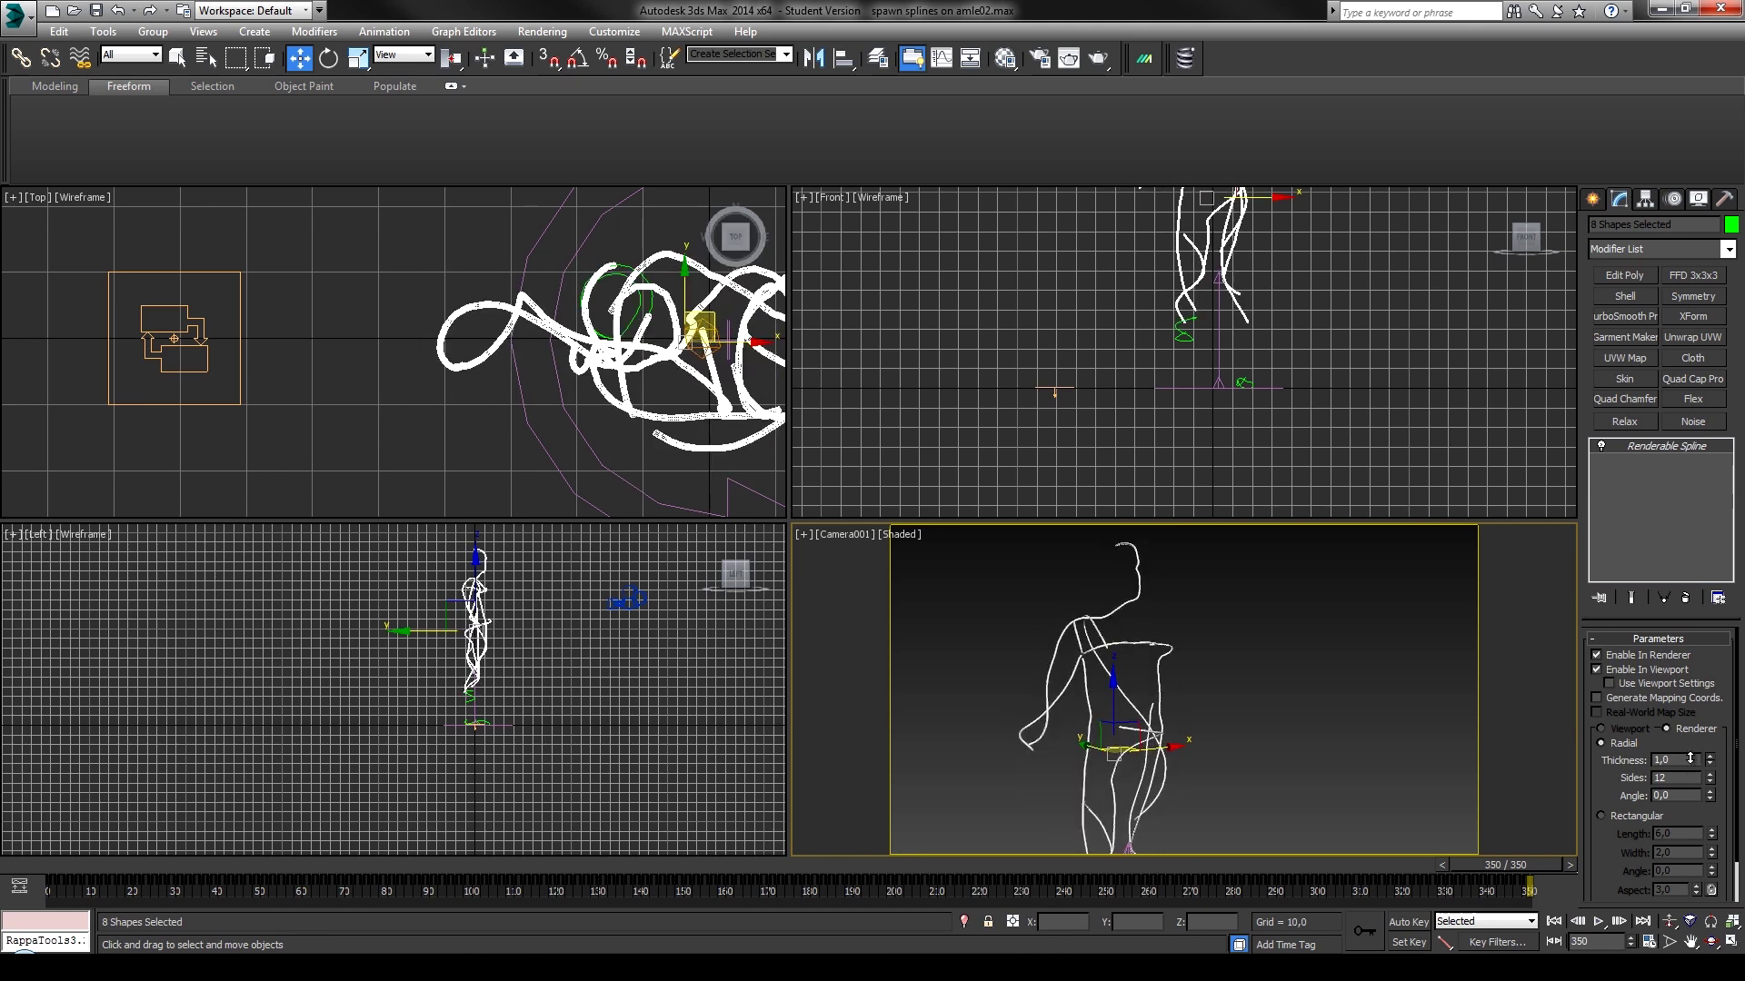
{"action": "left_click", "coordinate": [1186, 701]}
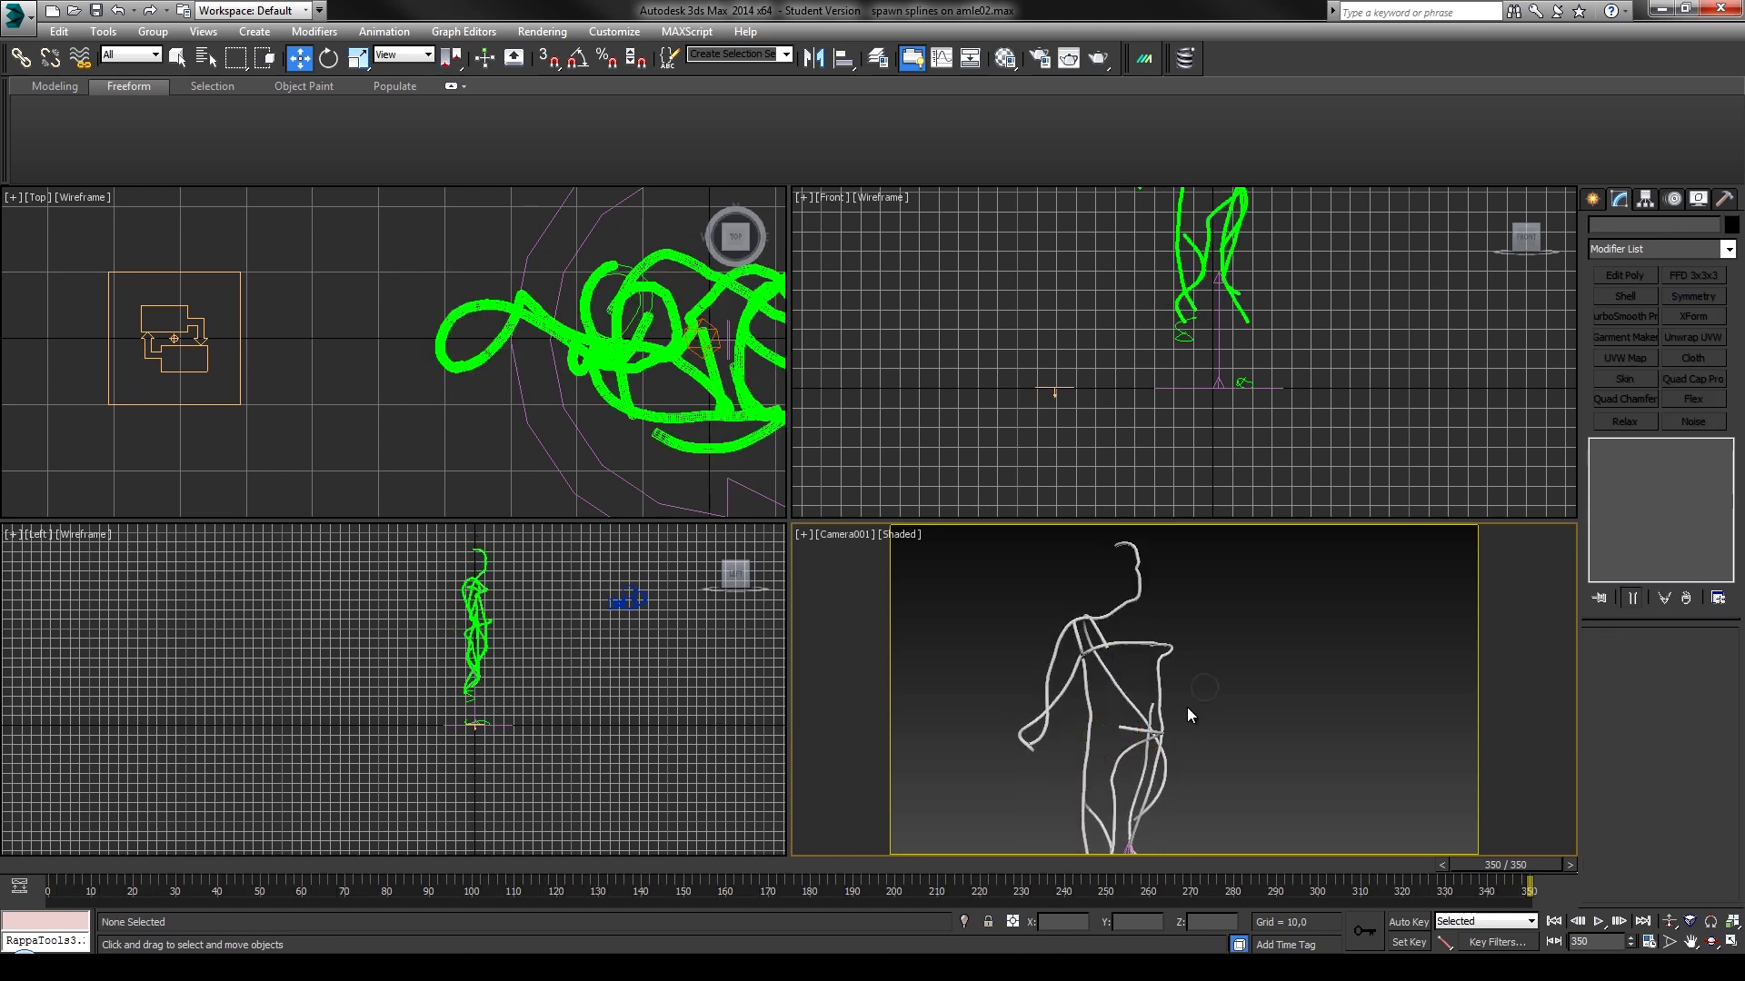
{"action": "left_click_drag", "start_coordinate": [989, 597], "coordinate": [1156, 686]}
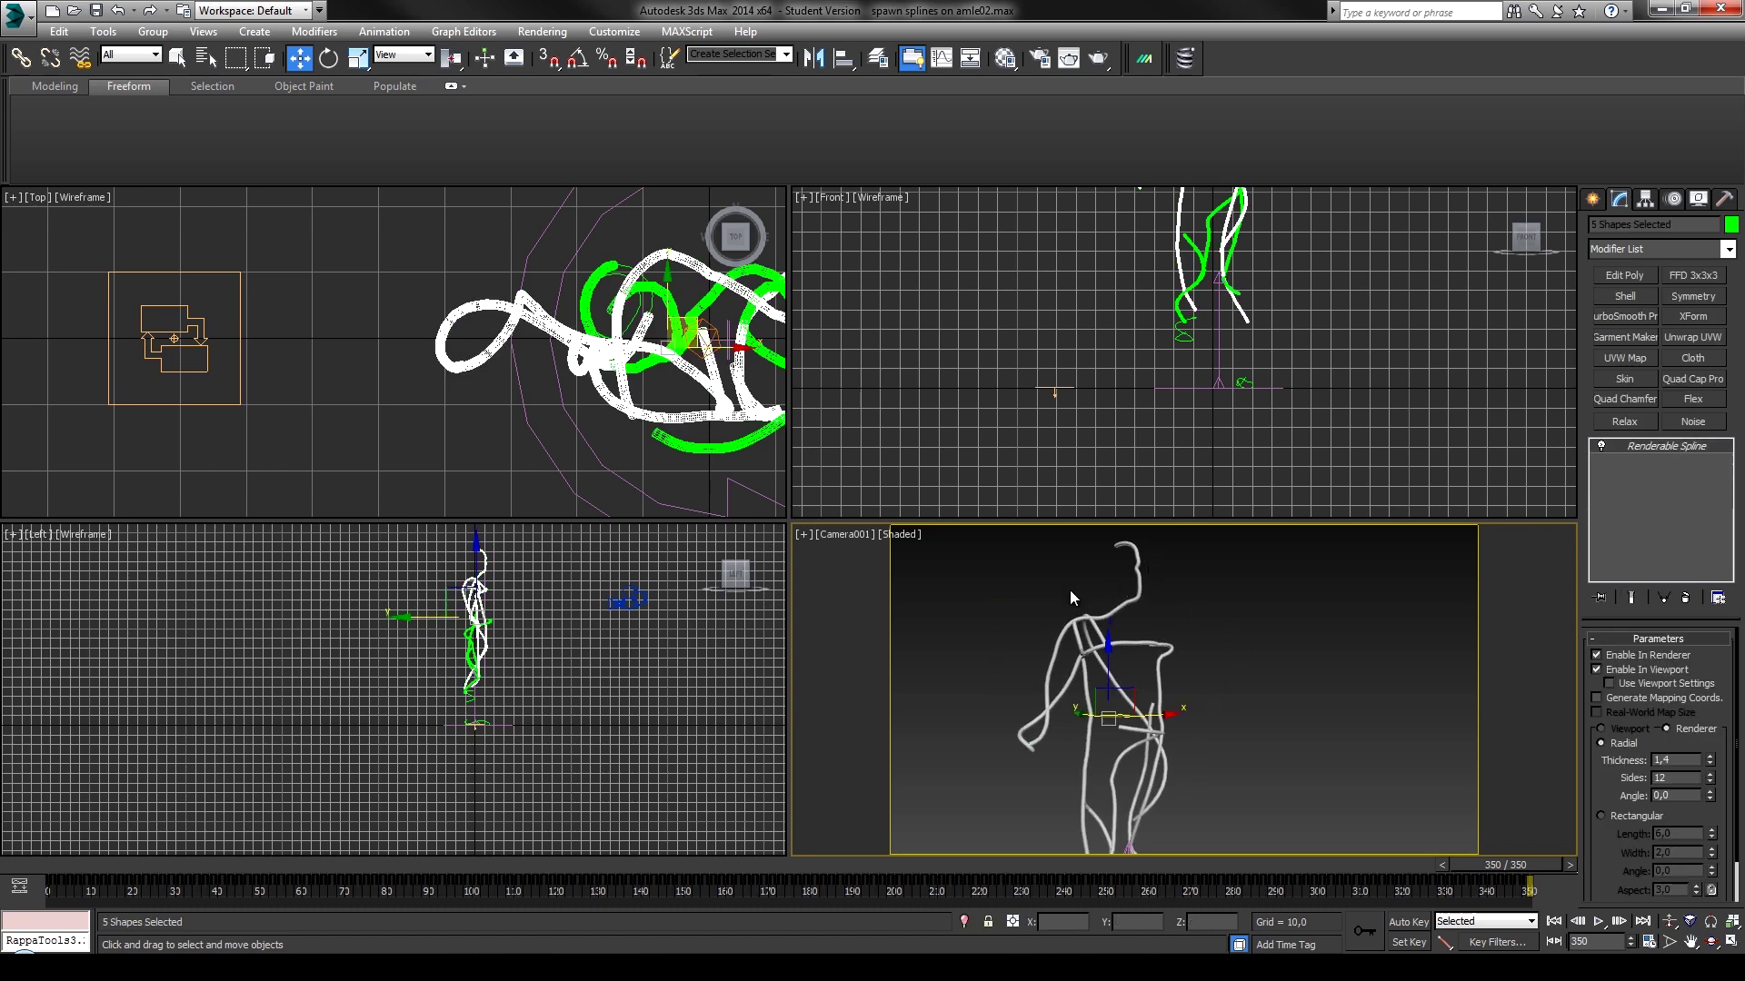
{"action": "left_click", "coordinate": [1036, 592]}
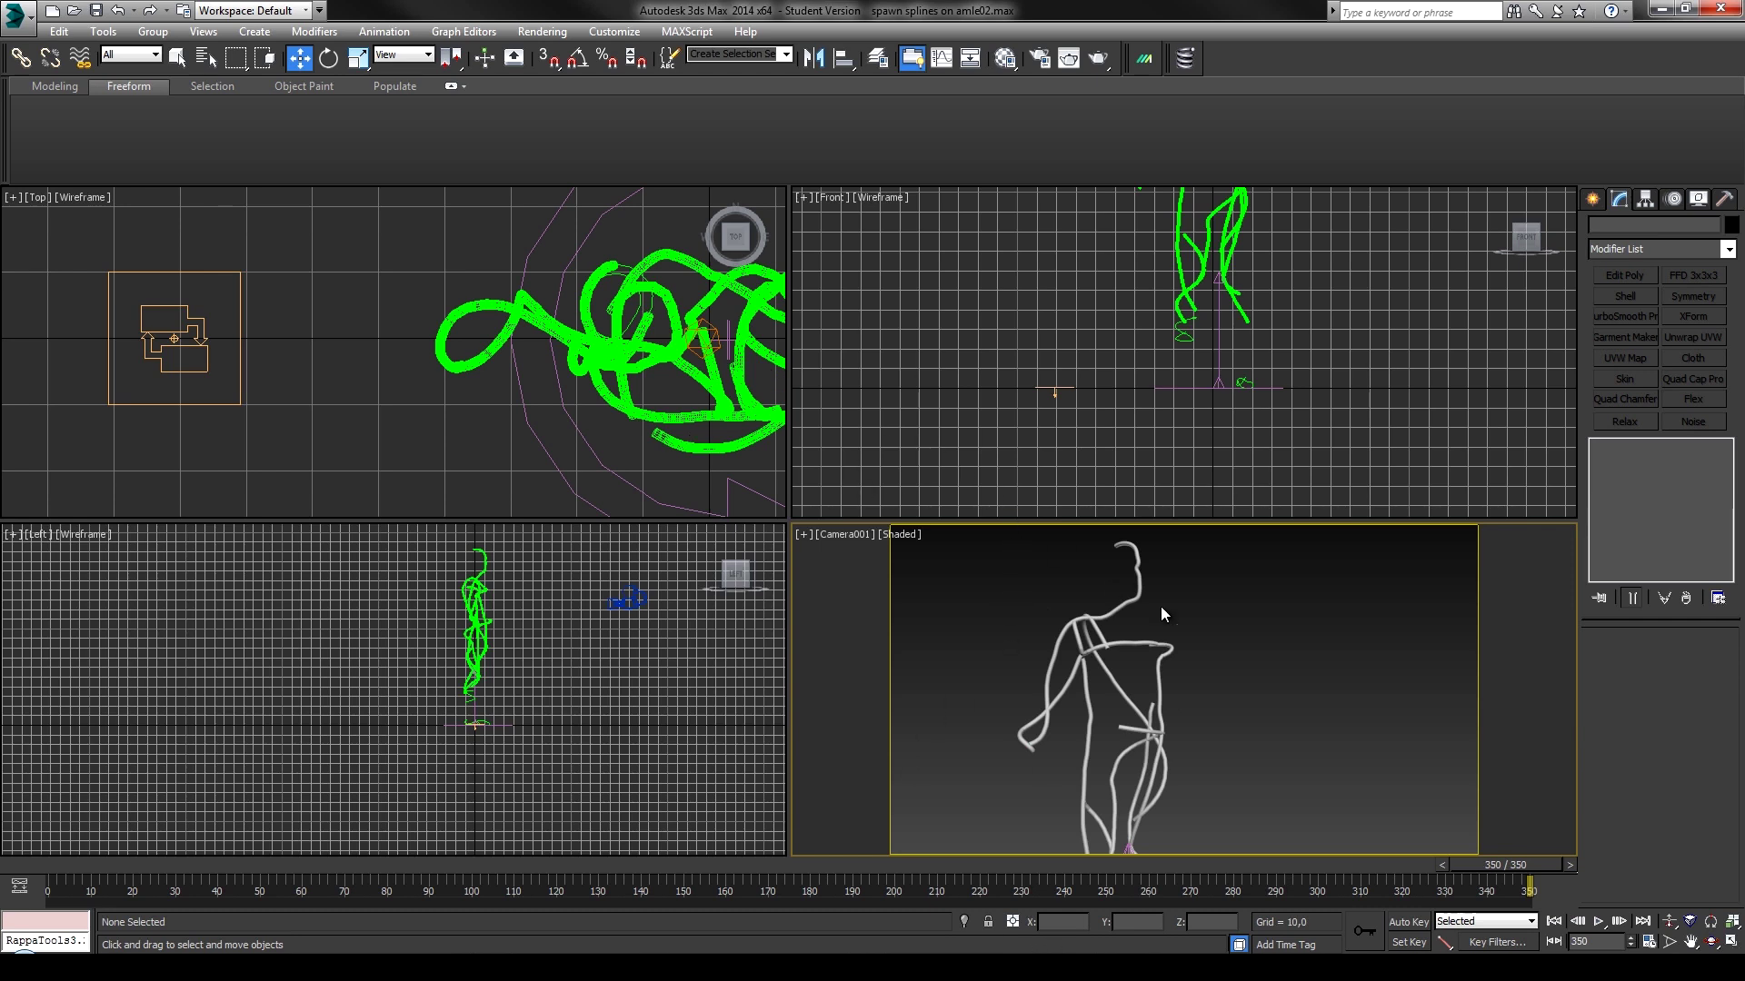
Use Unhide All so the human body mesh reappears alongside the thickened splines.
{"action": "left_click_drag", "start_coordinate": [410, 540], "coordinate": [580, 701]}
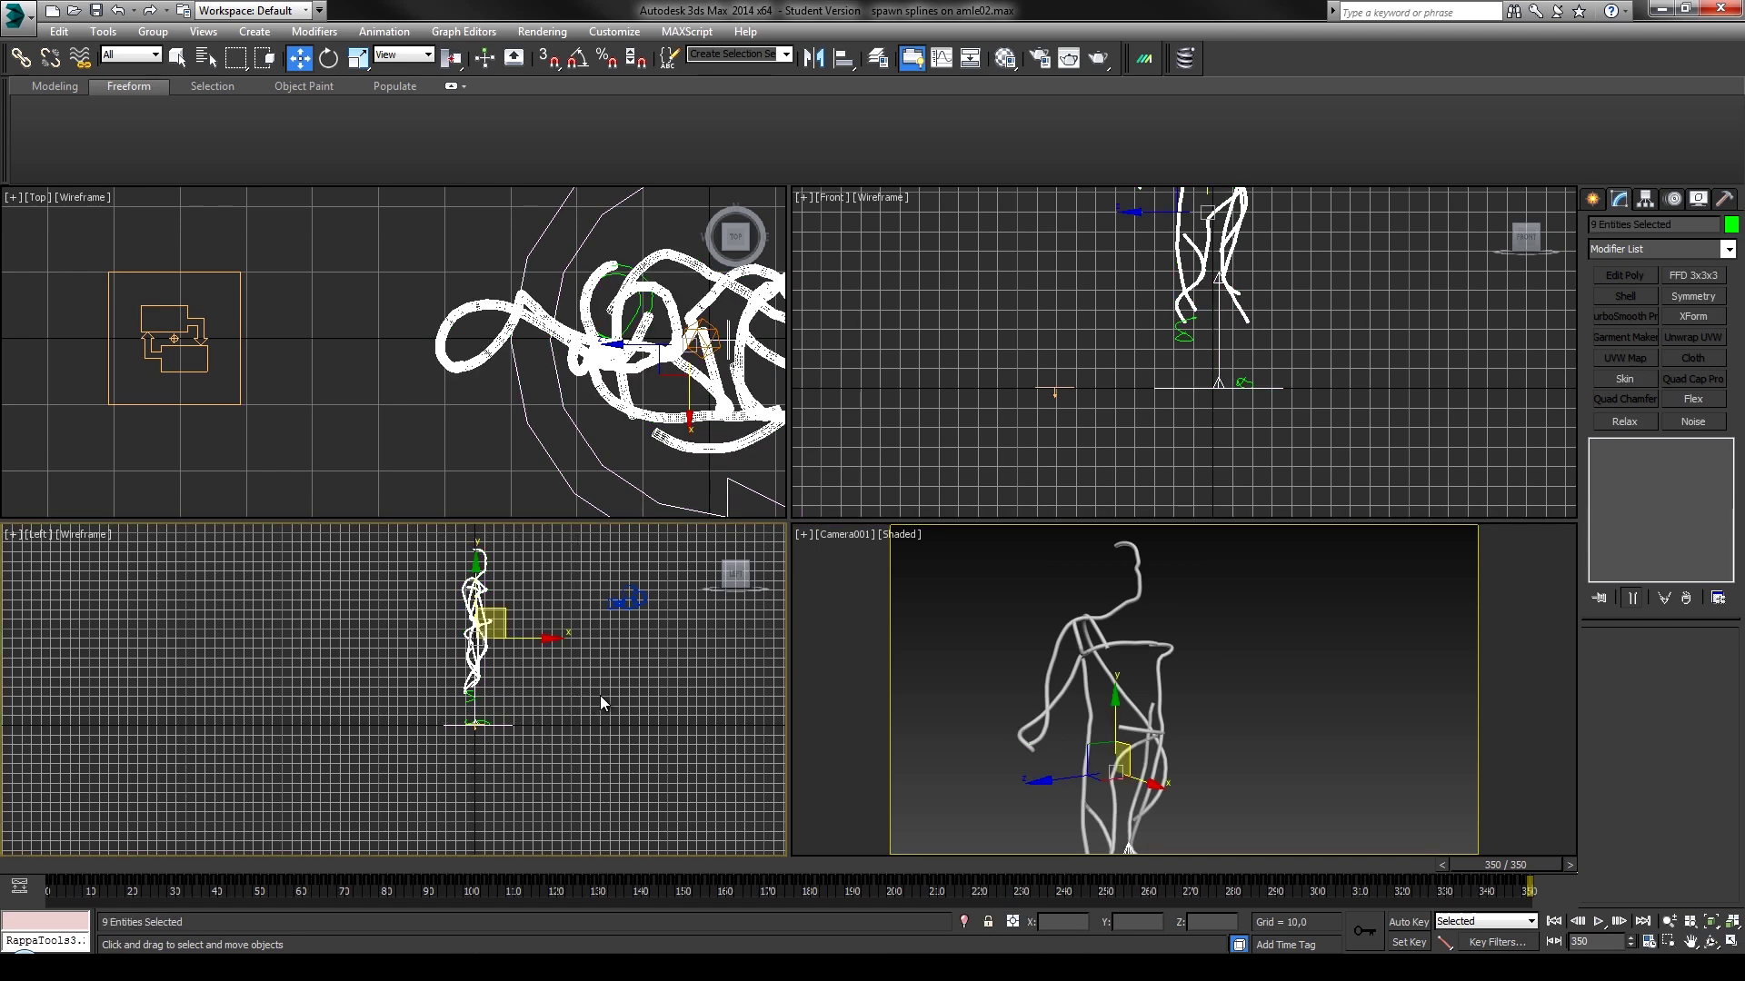
{"action": "left_click", "coordinate": [600, 695]}
{"action": "left_click_drag", "start_coordinate": [399, 576], "coordinate": [500, 602]}
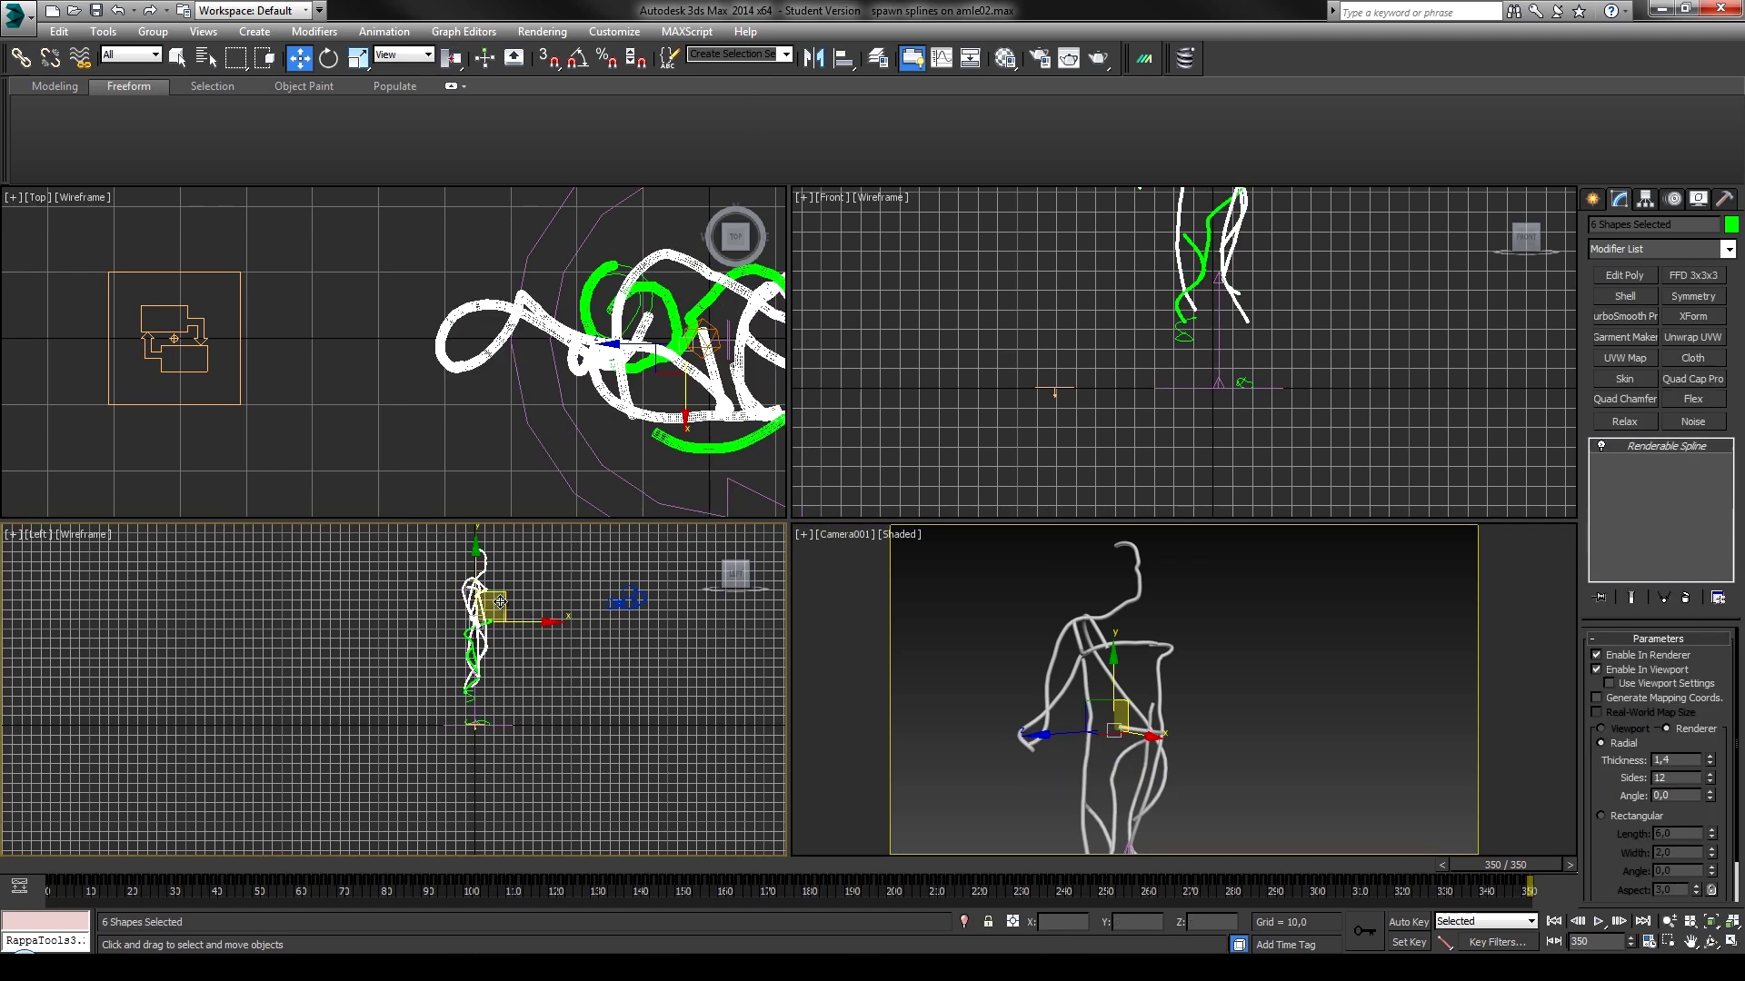
{"action": "right_click", "coordinate": [500, 602]}
{"action": "left_click", "coordinate": [600, 542]}
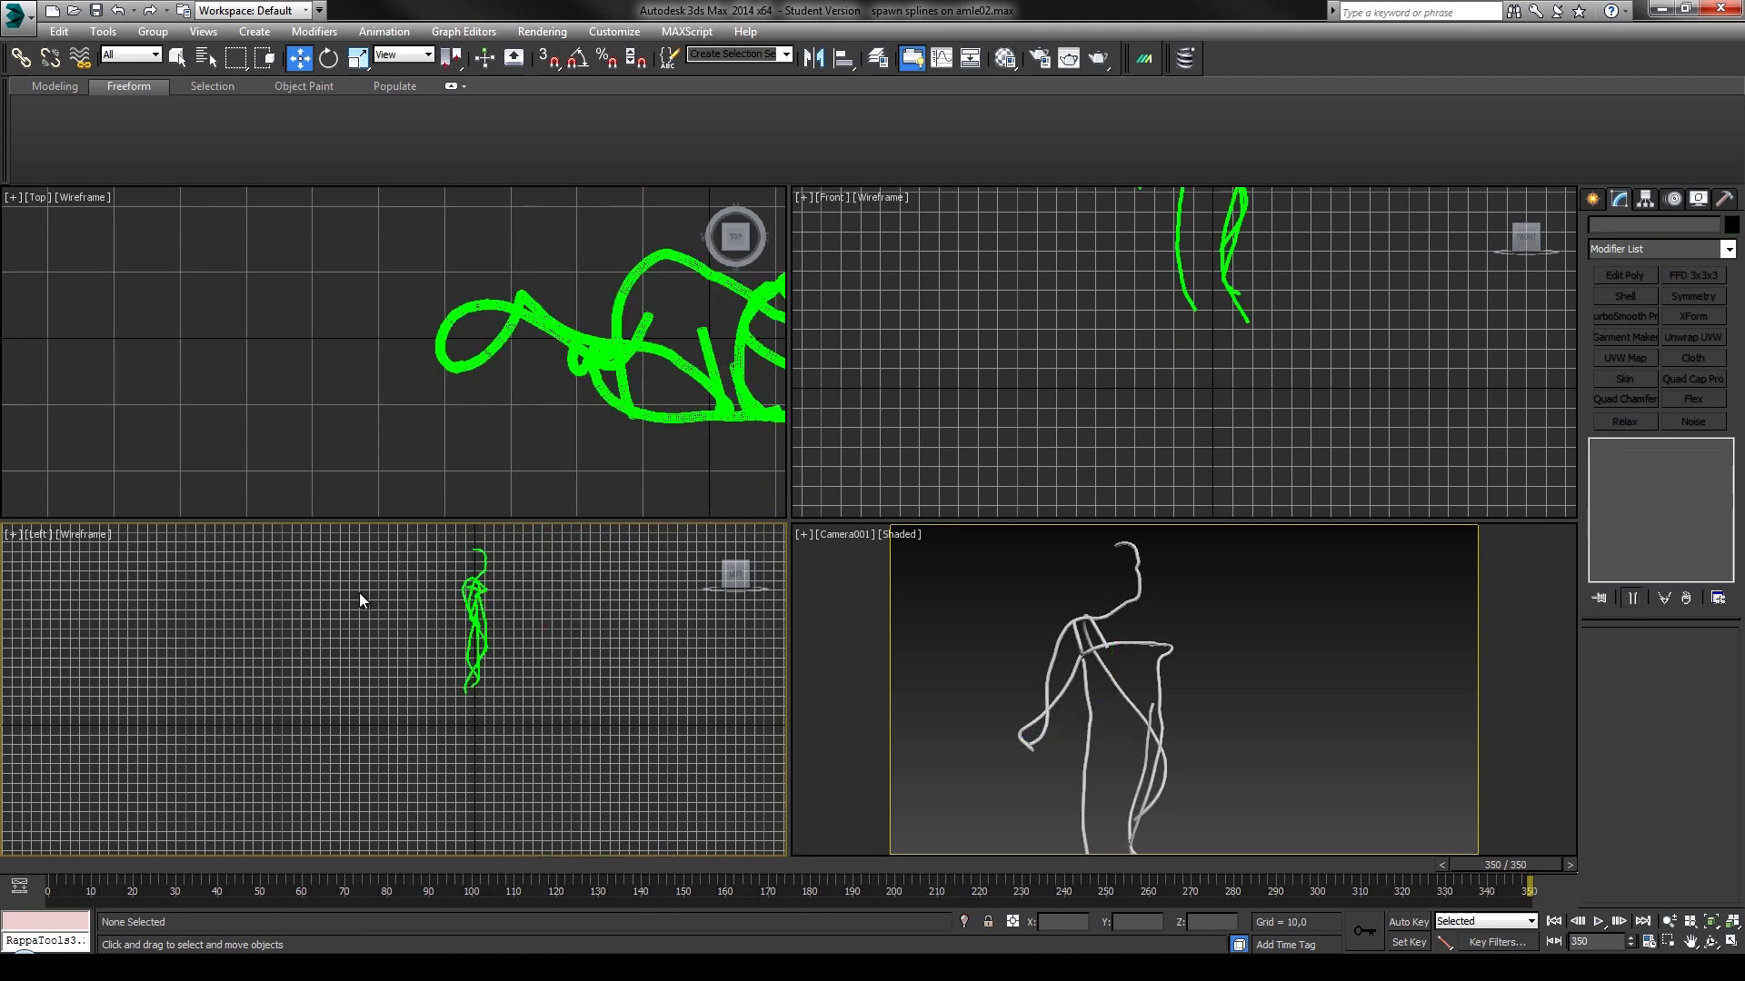
{"action": "key", "text": "ctrl+z"}
{"action": "key", "text": "ctrl+z"}
{"action": "key", "text": "ctrl+z"}
{"action": "key", "text": "ctrl+z"}
{"action": "key", "text": "ctrl+z"}
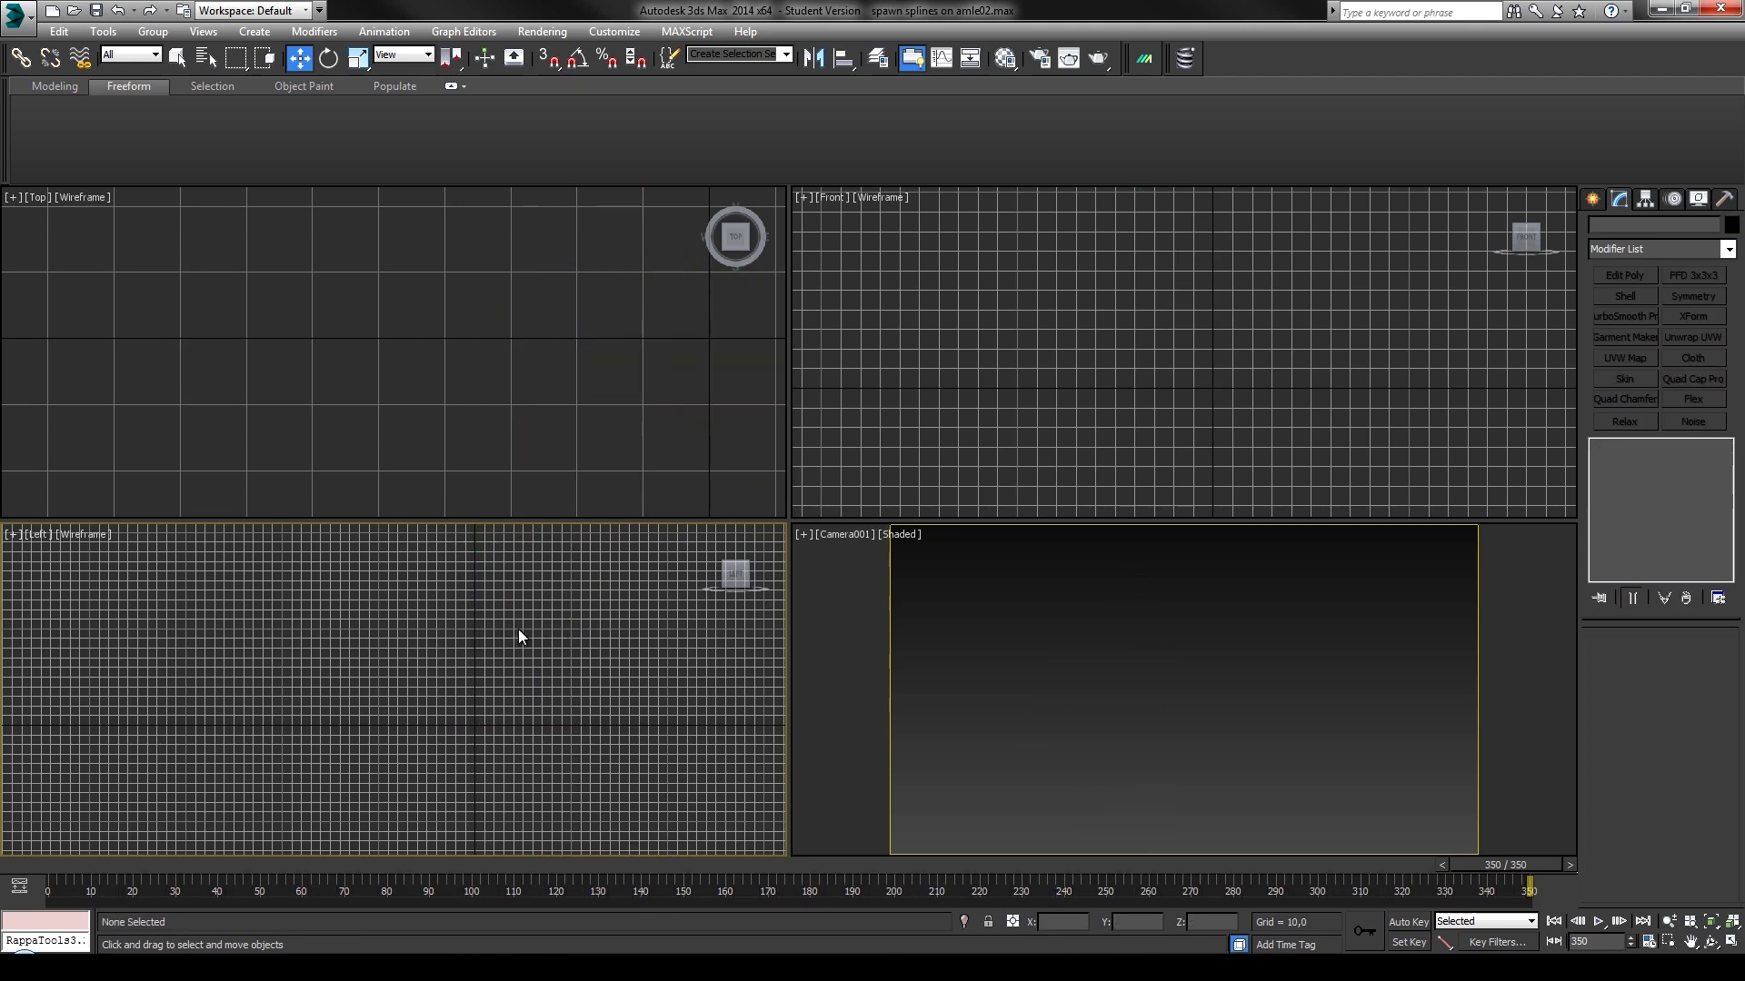
{"action": "right_click", "coordinate": [607, 579]}
{"action": "left_click", "coordinate": [586, 537]}
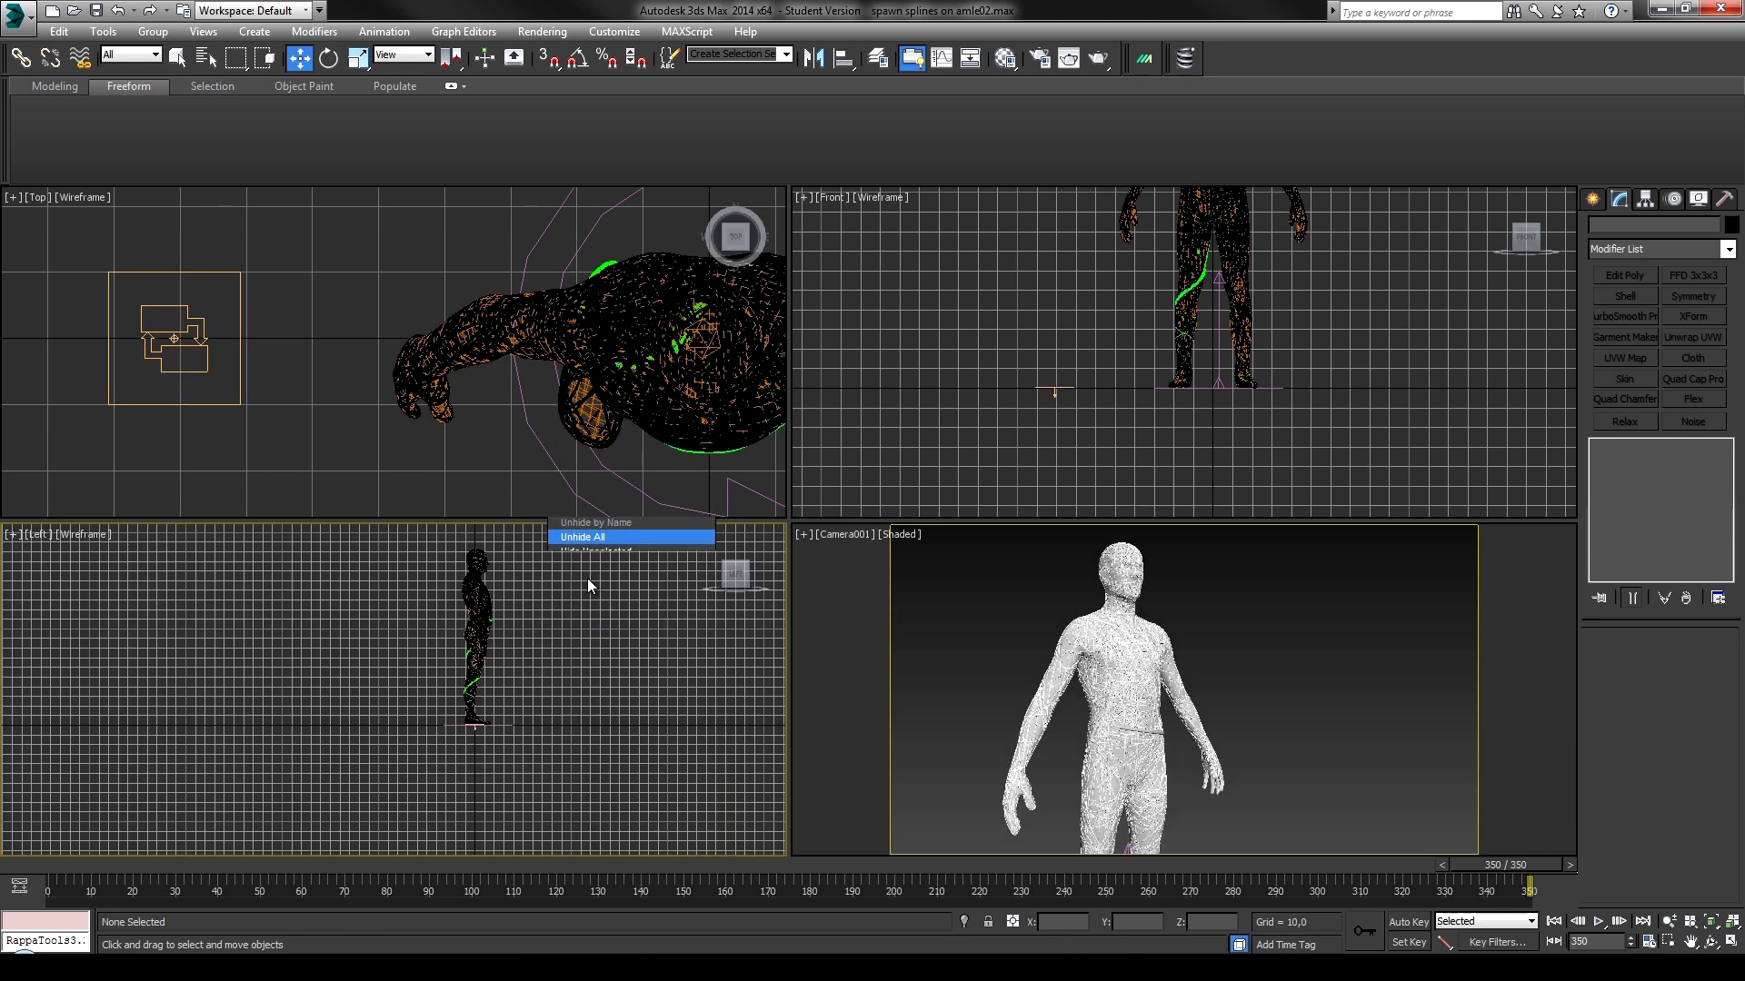
Isolate the Shape100 spline-web figure and dolly Camera001 closer so it fills the camera view.
{"action": "left_click", "coordinate": [1052, 680]}
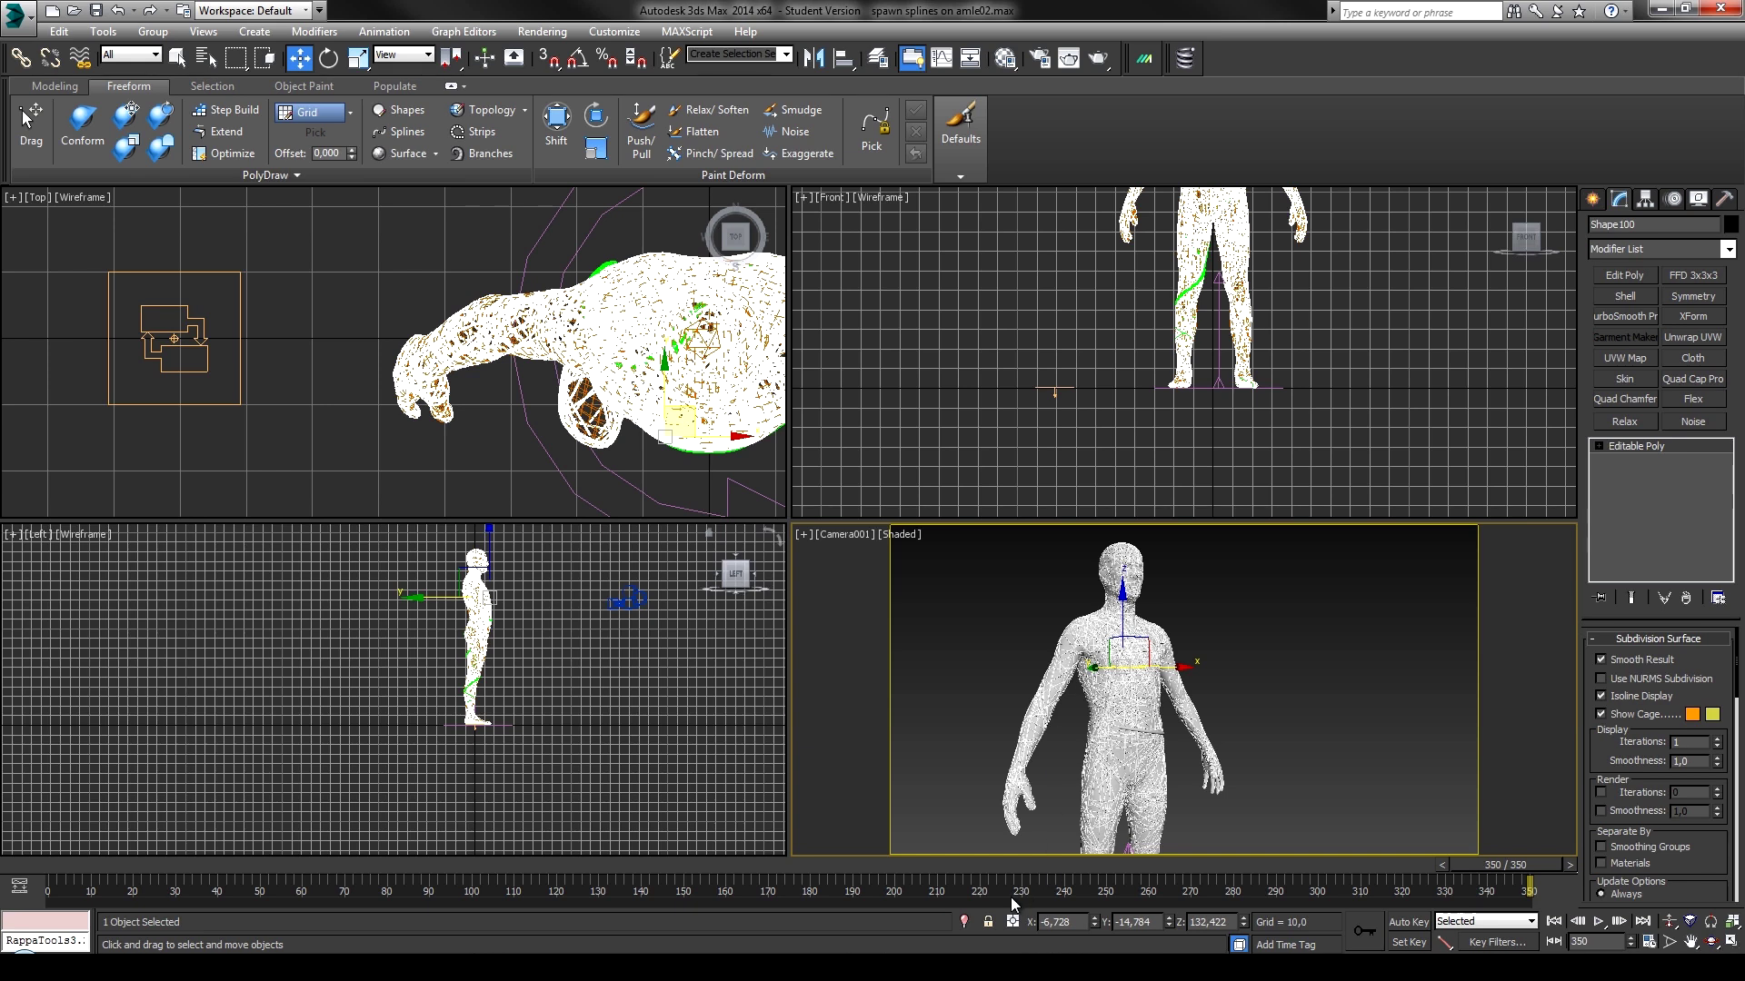
{"action": "left_click", "coordinate": [964, 922]}
{"action": "left_click", "coordinate": [989, 732]}
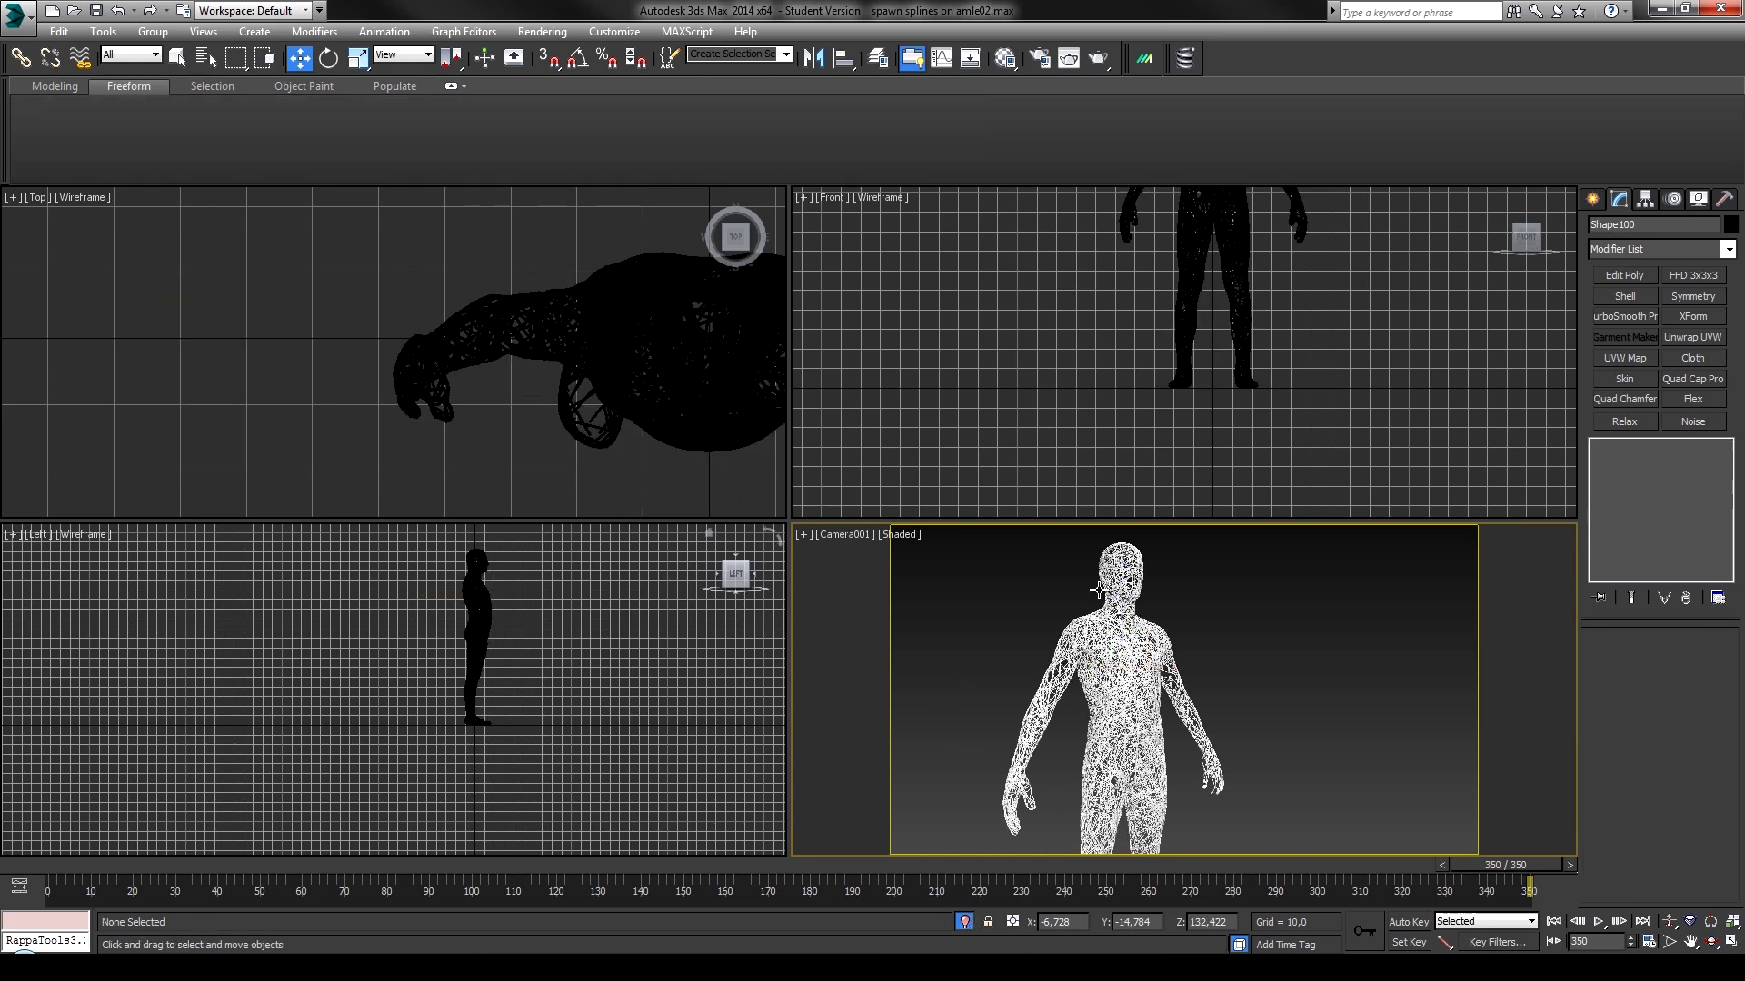
{"action": "left_click", "coordinate": [908, 537]}
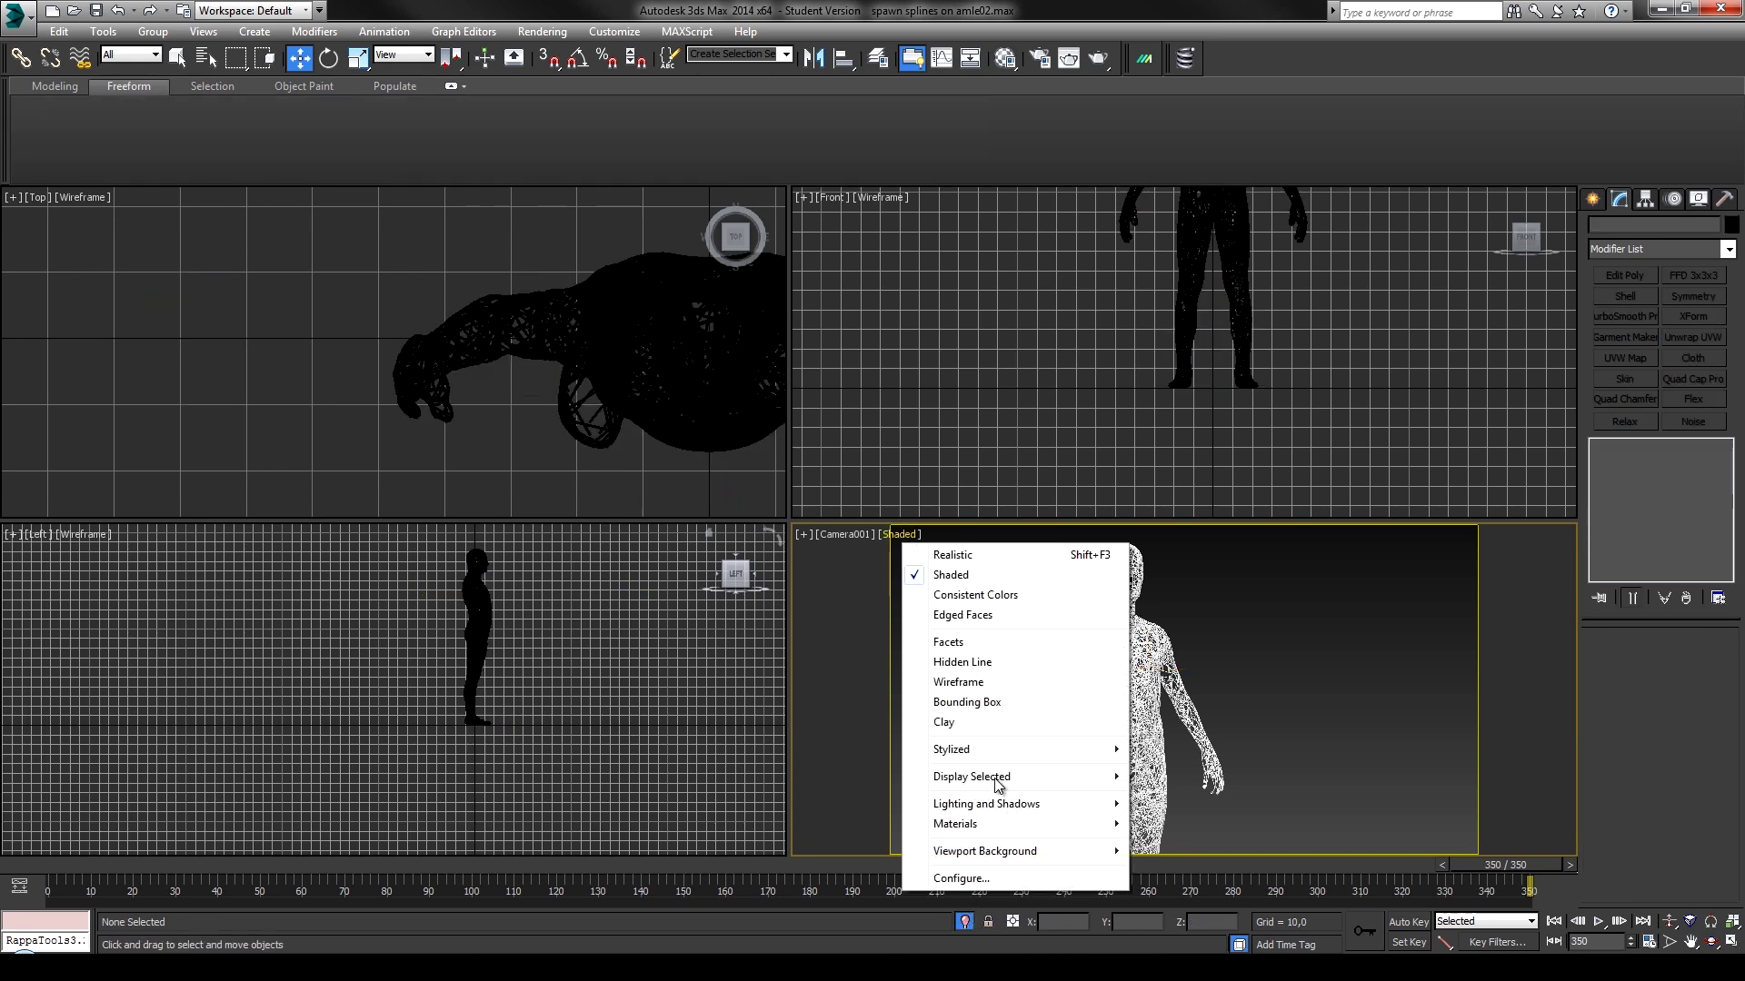
{"action": "left_click", "coordinate": [861, 760]}
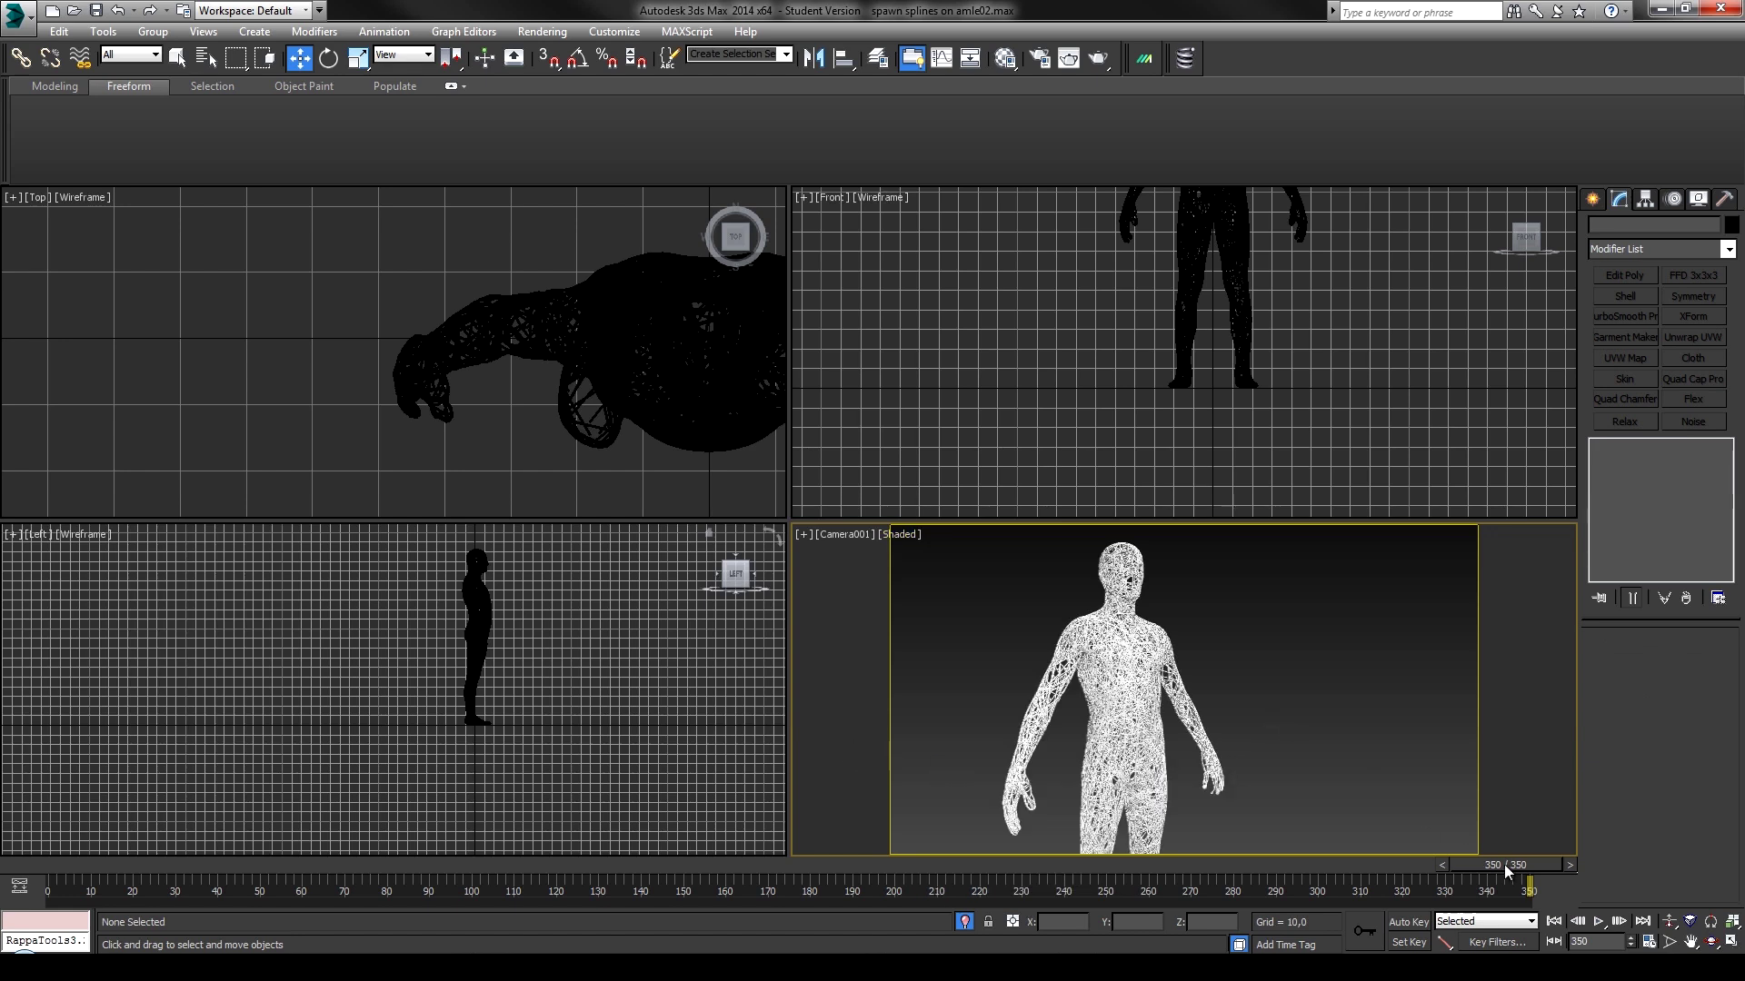
{"action": "left_click", "coordinate": [1670, 921]}
{"action": "left_click_drag", "start_coordinate": [1234, 647], "coordinate": [1278, 621]}
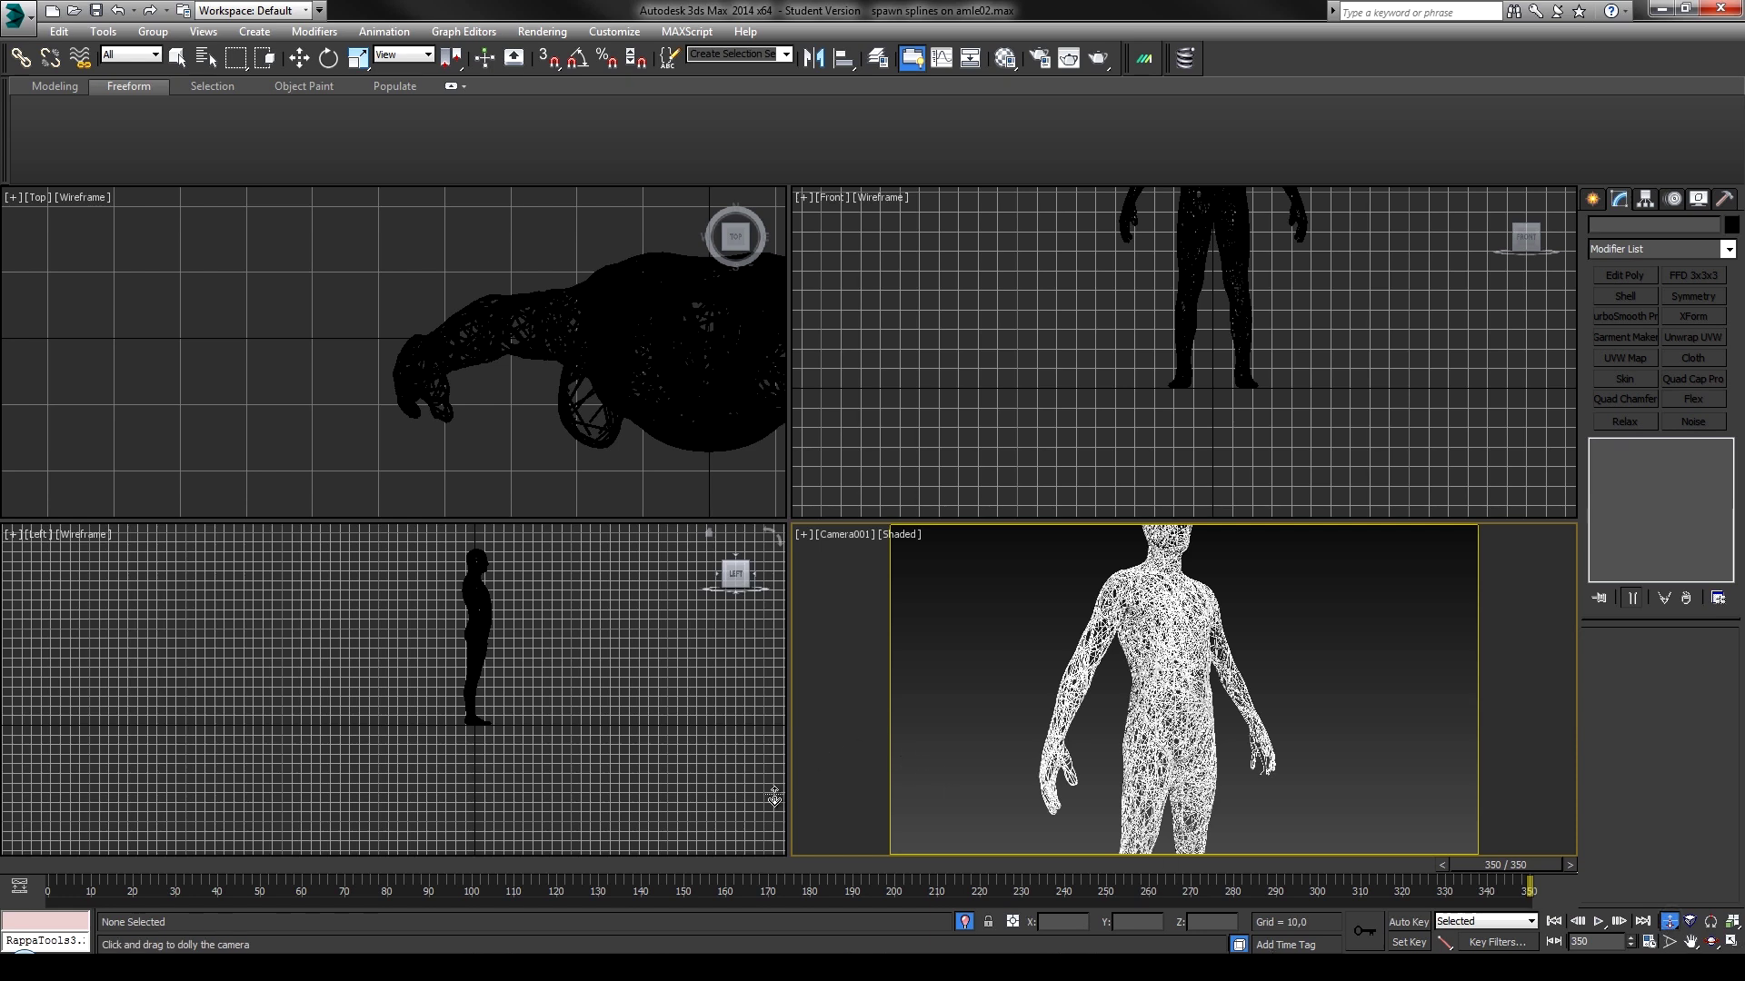